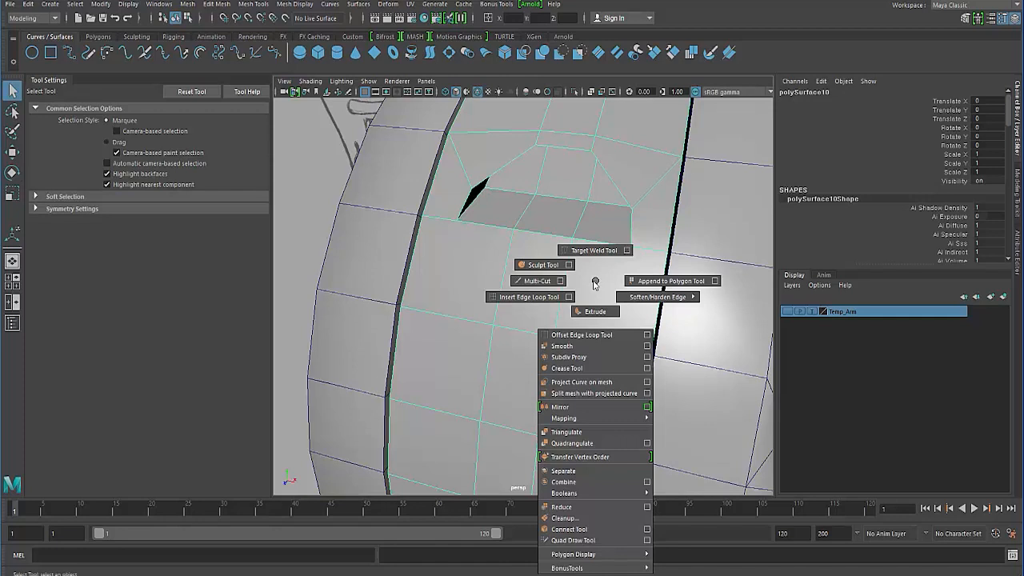
- Multi-Cut a new edge line below the rectangular opening, from its lower corner across the two vertical edges to its opposite lower corner
shift+right_drag(594, 284, 538, 281)
click(631, 248)
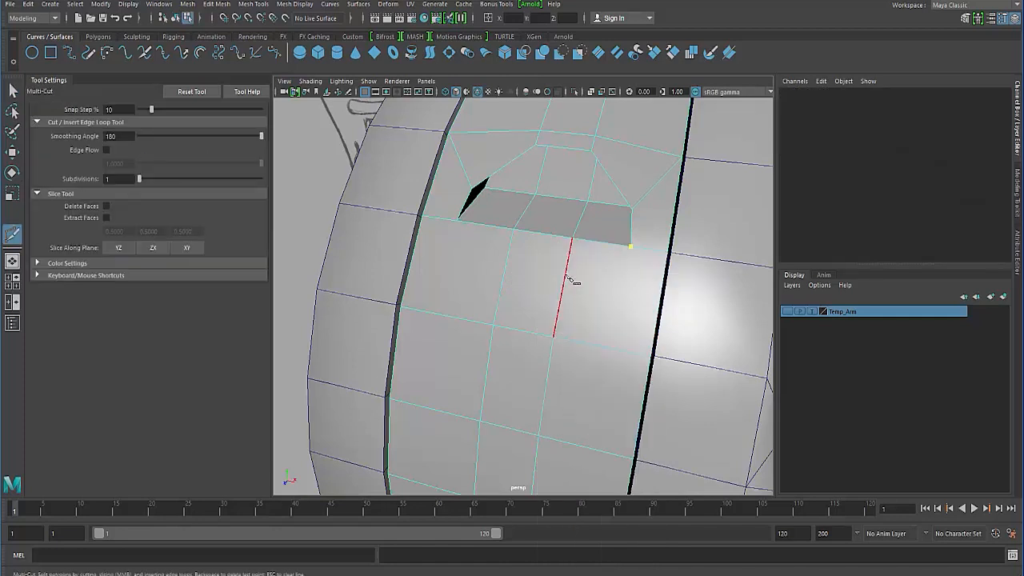
click(563, 286)
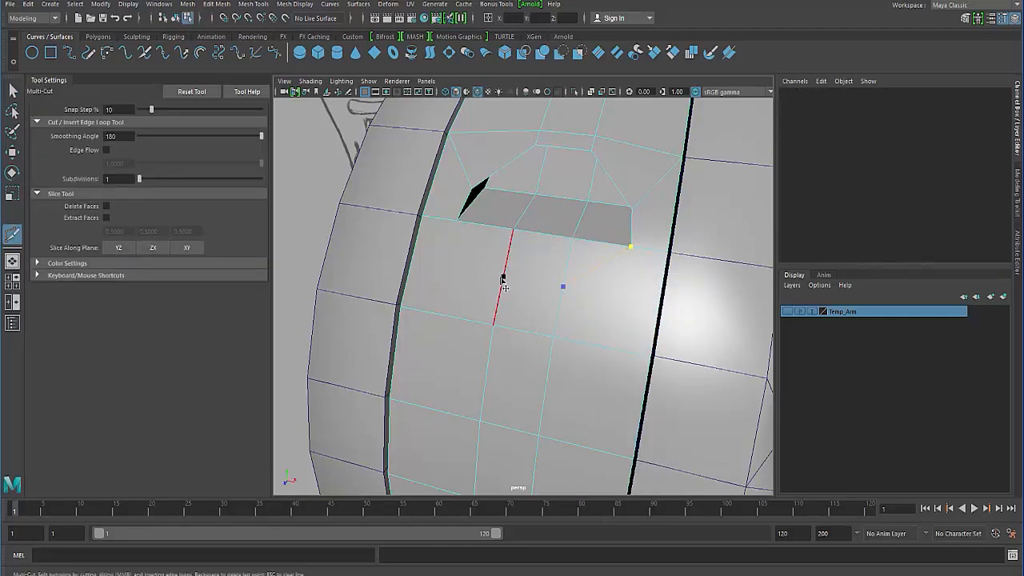
click(460, 224)
key(Return)
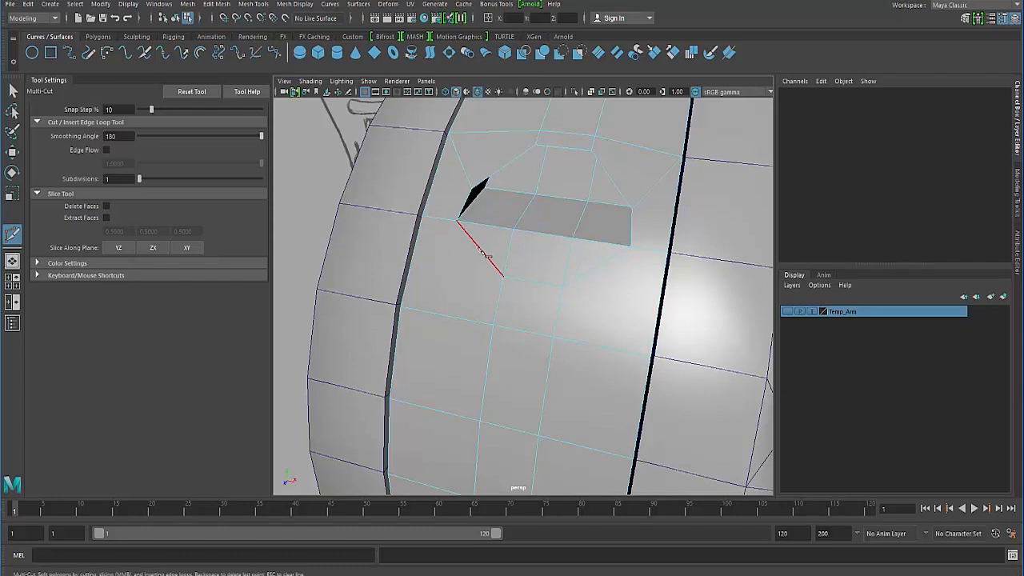
- Cut two connecting edges from the middles of the new diagonal edges to the panel's outer border corners on both sides
click(480, 248)
key(Return)
click(596, 267)
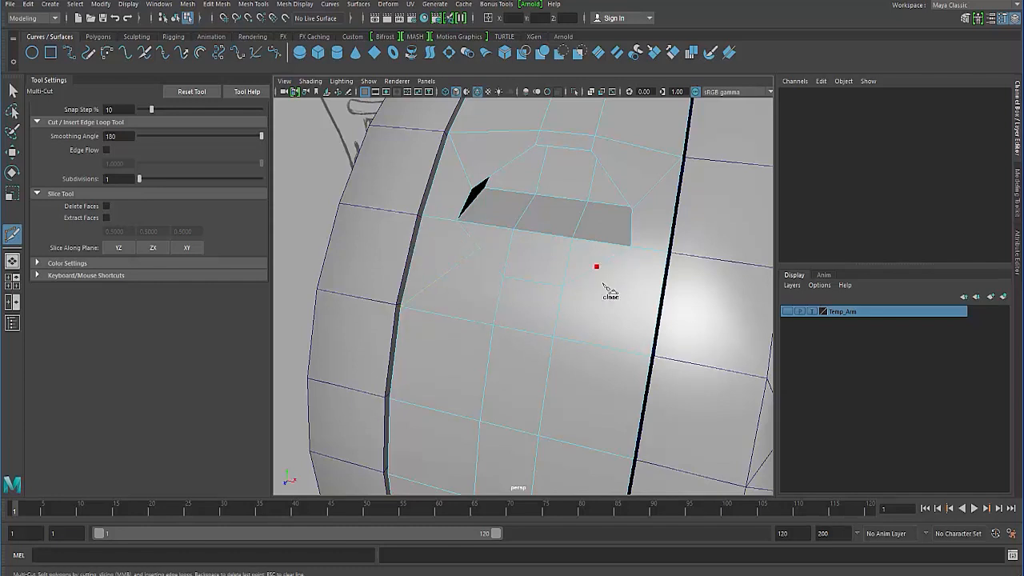
click(650, 358)
key(Return)
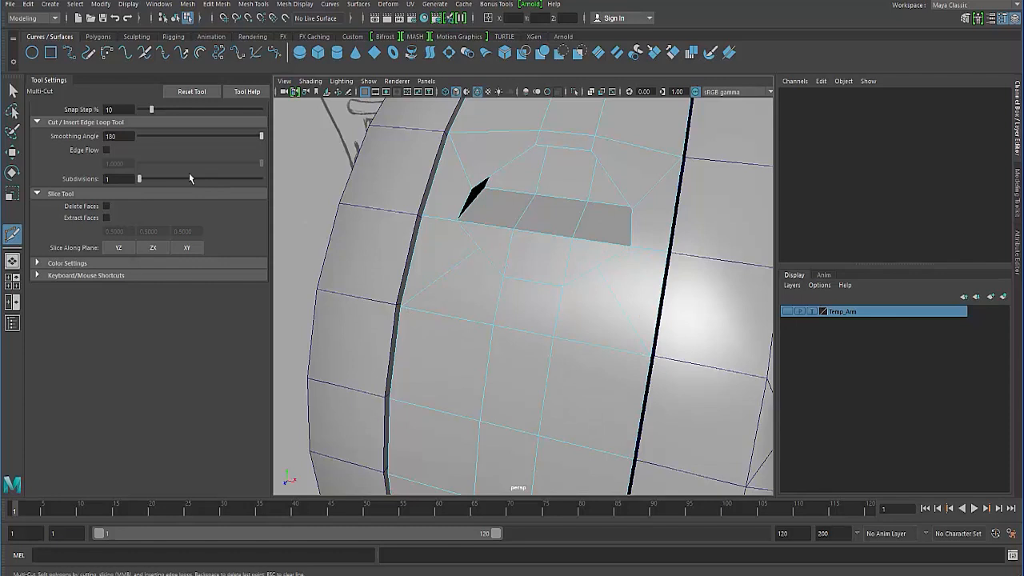
- Move the two new diagonal-edge vertices down and outward to square the edge loop below the opening, then return to object mode
click(13, 90)
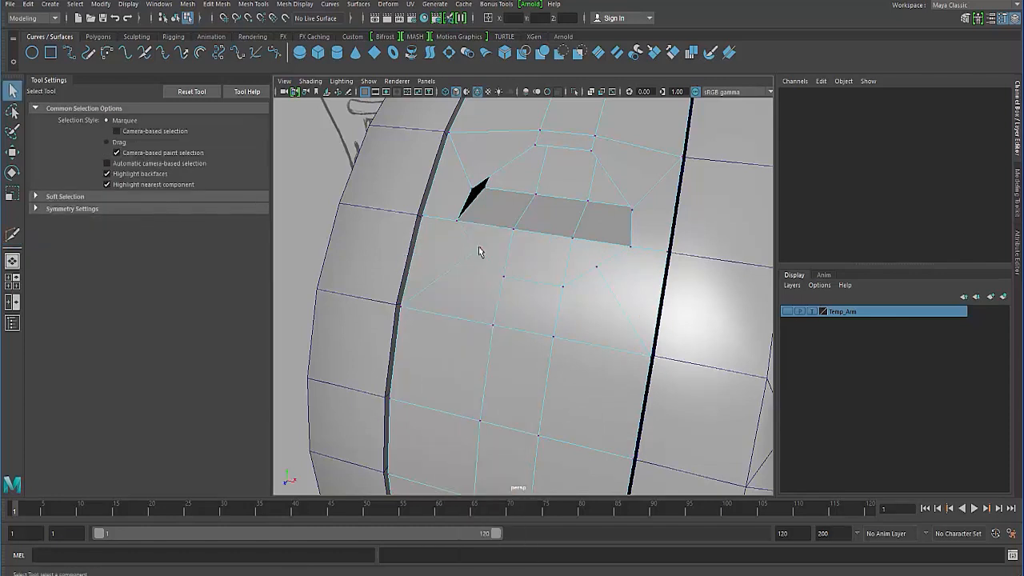
click(595, 277)
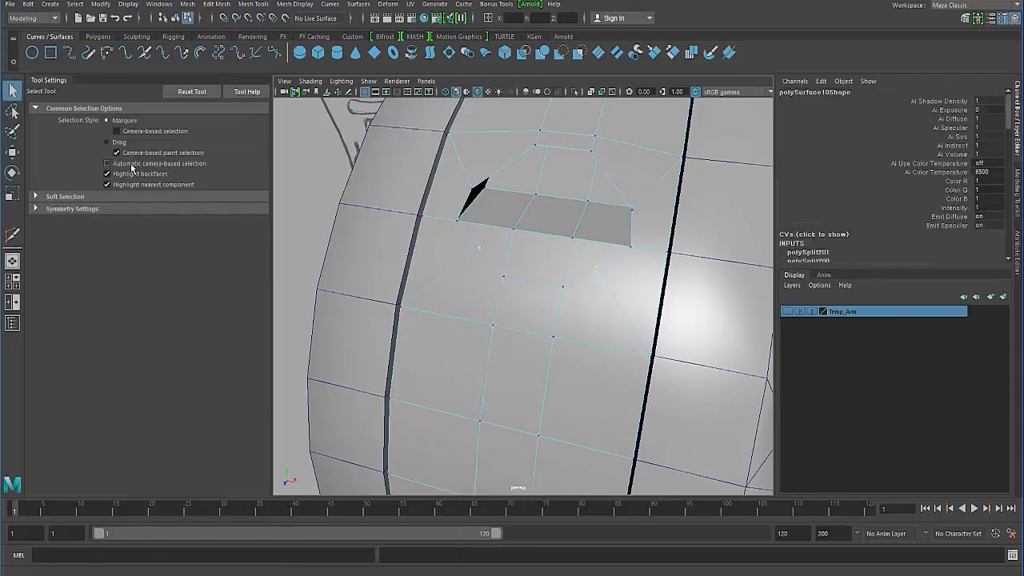
click(12, 172)
click(12, 152)
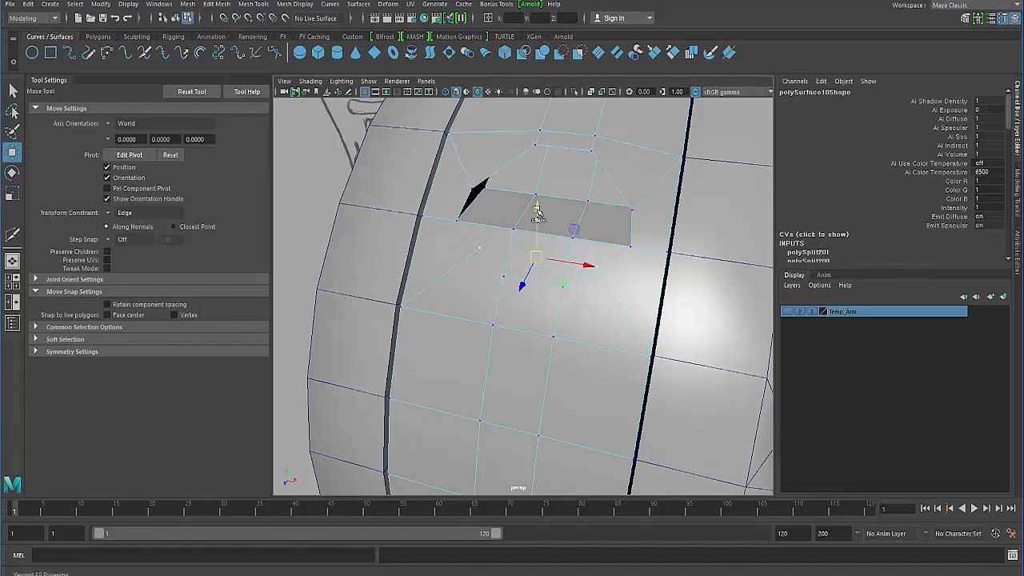
drag(537, 214, 518, 272)
key(F8)
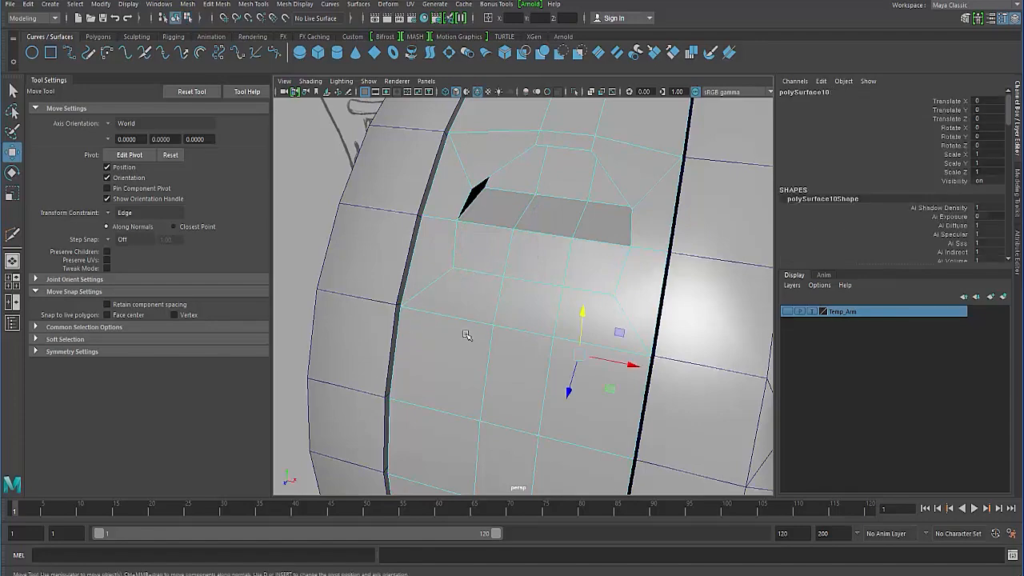
- Select the arched shell with the round bolt holes and isolate it in the view
alt+right_drag(467, 335, 426, 313)
alt+drag(425, 313, 387, 284)
click(351, 268)
click(450, 307)
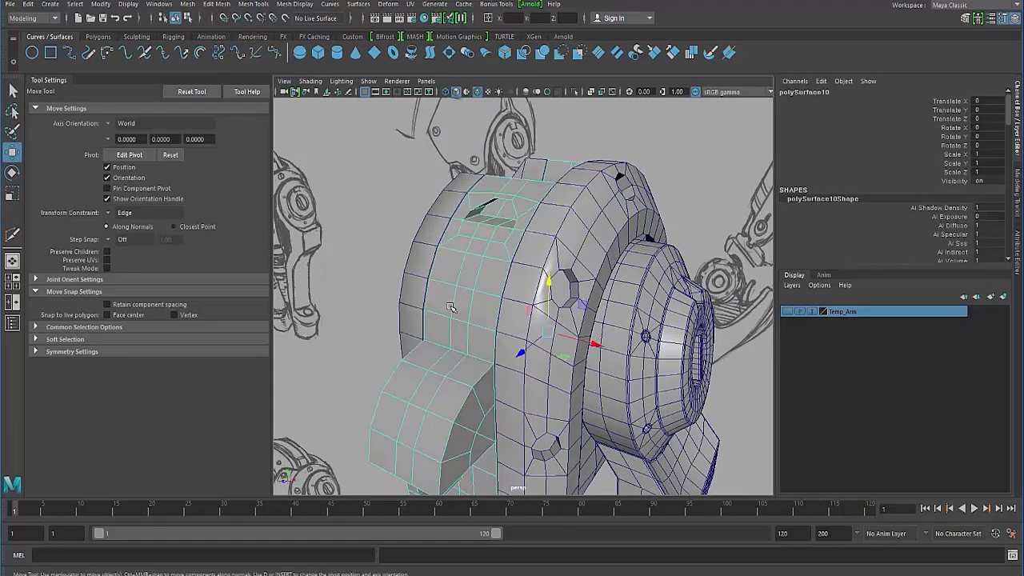
alt+drag(450, 307, 431, 290)
click(442, 253)
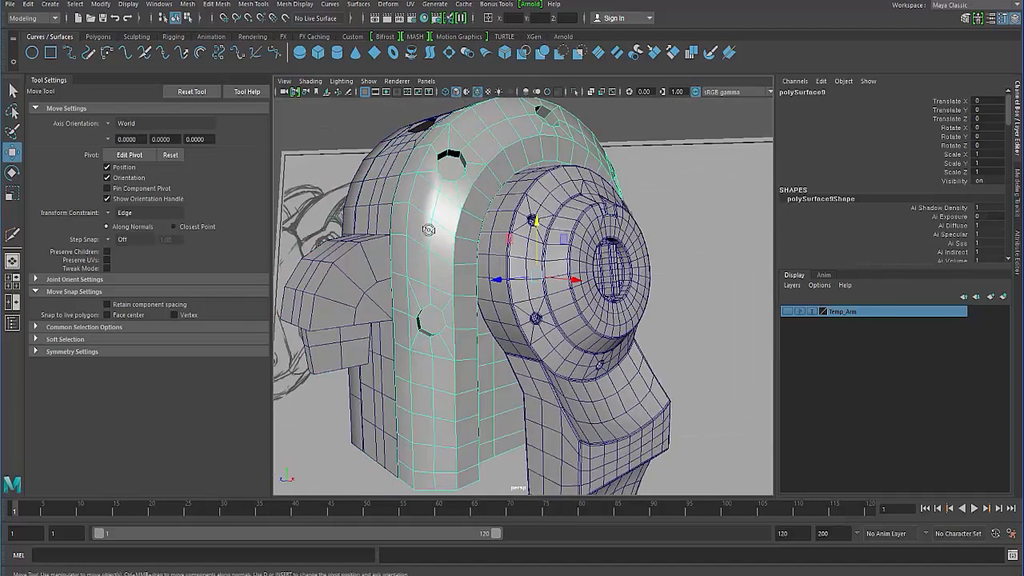
alt+drag(429, 230, 466, 106)
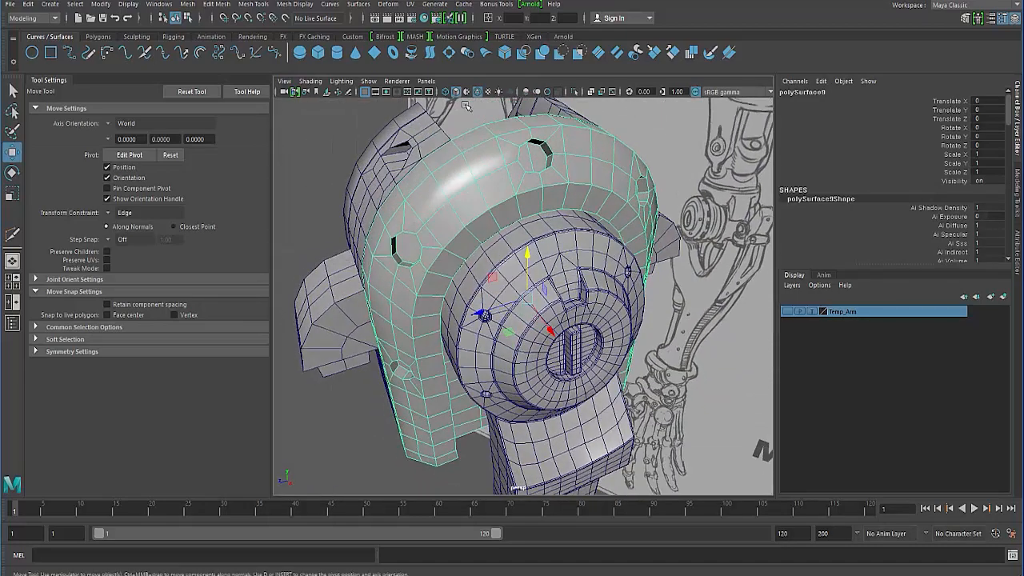
click(575, 93)
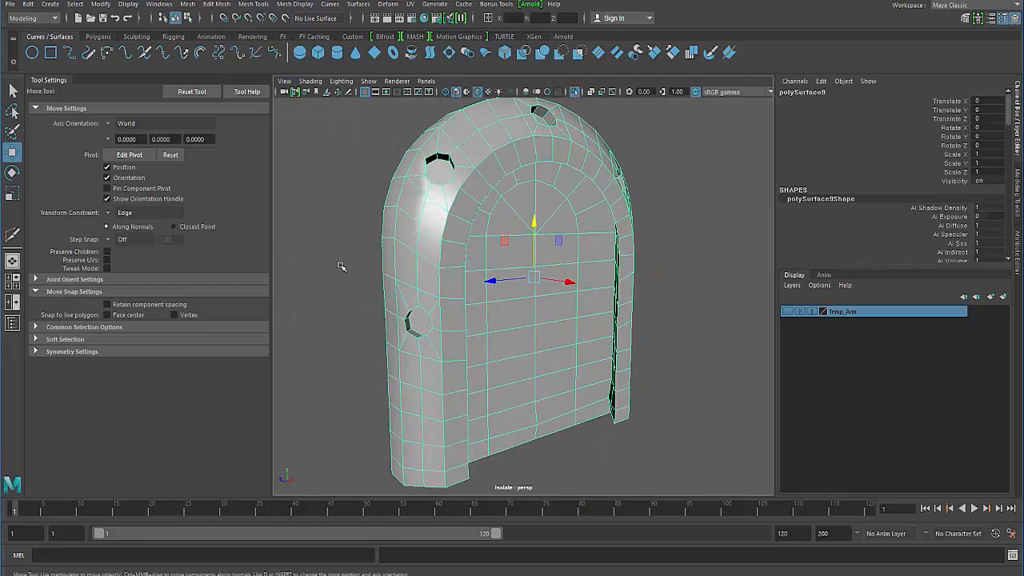
- Examine the inner edges of the shell's arched recess and the edge layout of its flat back
right_drag(341, 266, 339, 236)
alt+drag(450, 249, 436, 232)
click(416, 238)
alt+right_drag(436, 232, 460, 256)
alt+drag(460, 256, 448, 276)
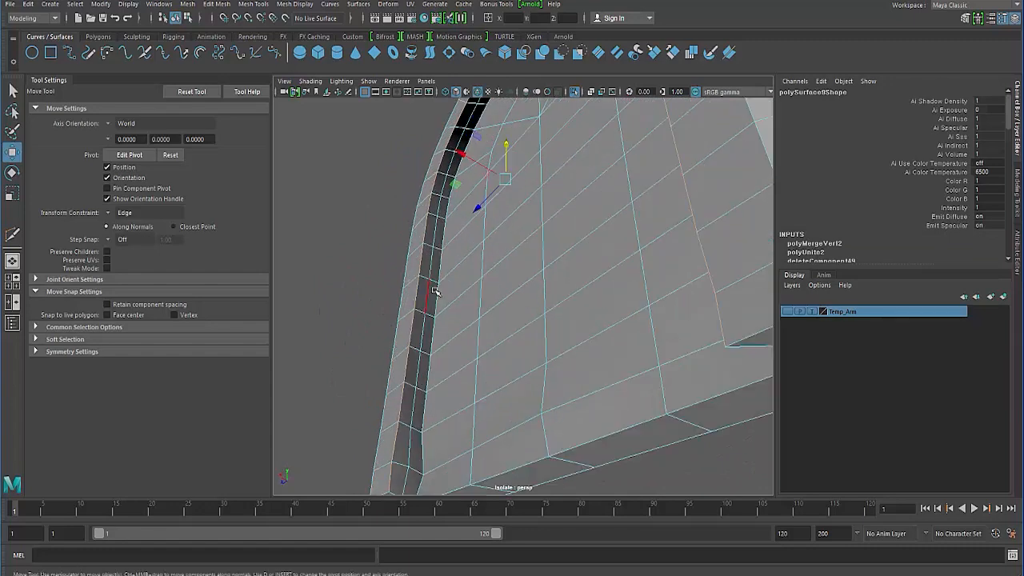
alt+drag(441, 315, 427, 339)
right_drag(430, 278, 376, 279)
alt+drag(446, 340, 385, 415)
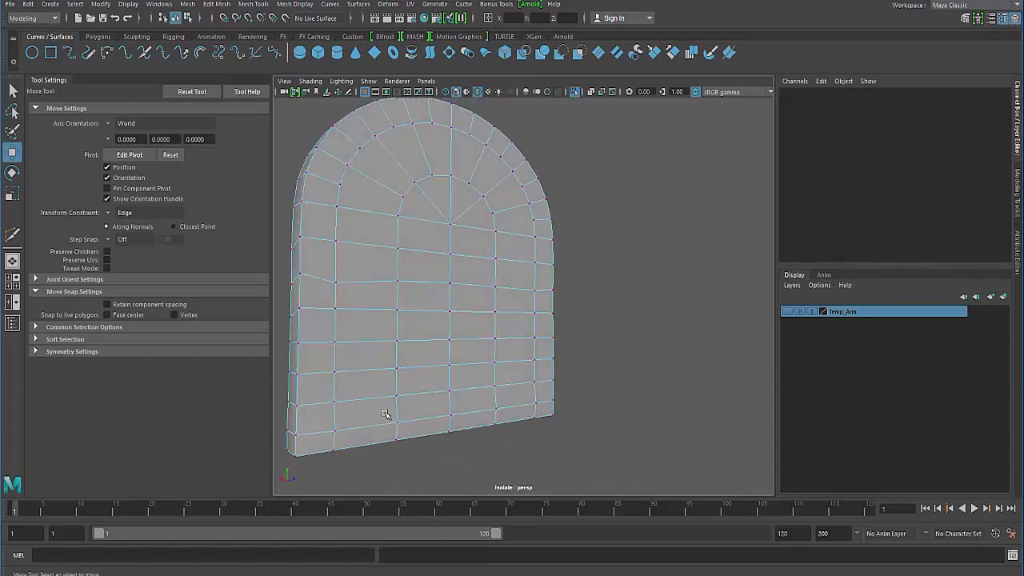
right_drag(370, 277, 423, 263)
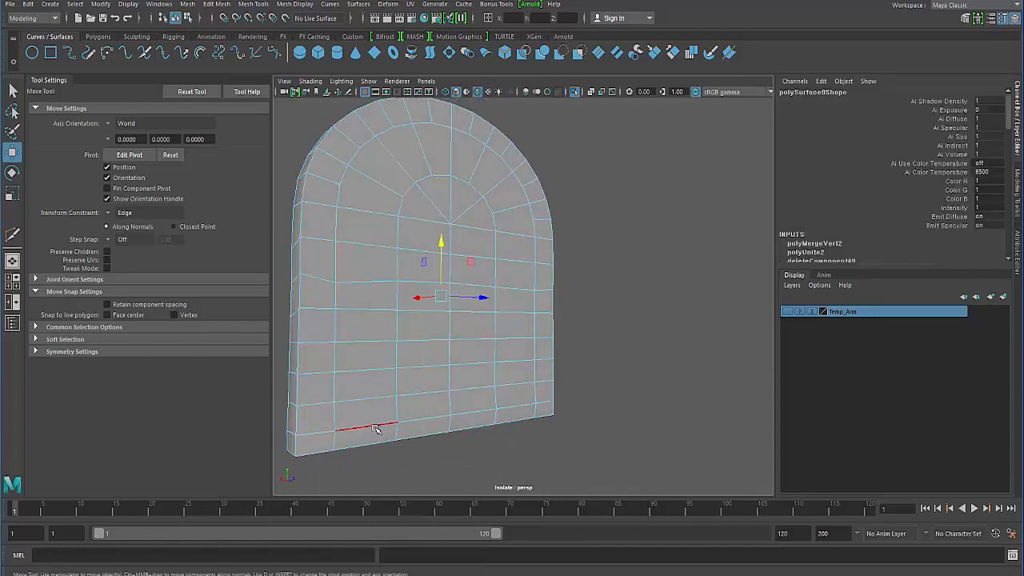
- Select the edge row just above the base of the flat back and move it along X with the transform constraint off
shift+click(438, 418)
shift+click(477, 413)
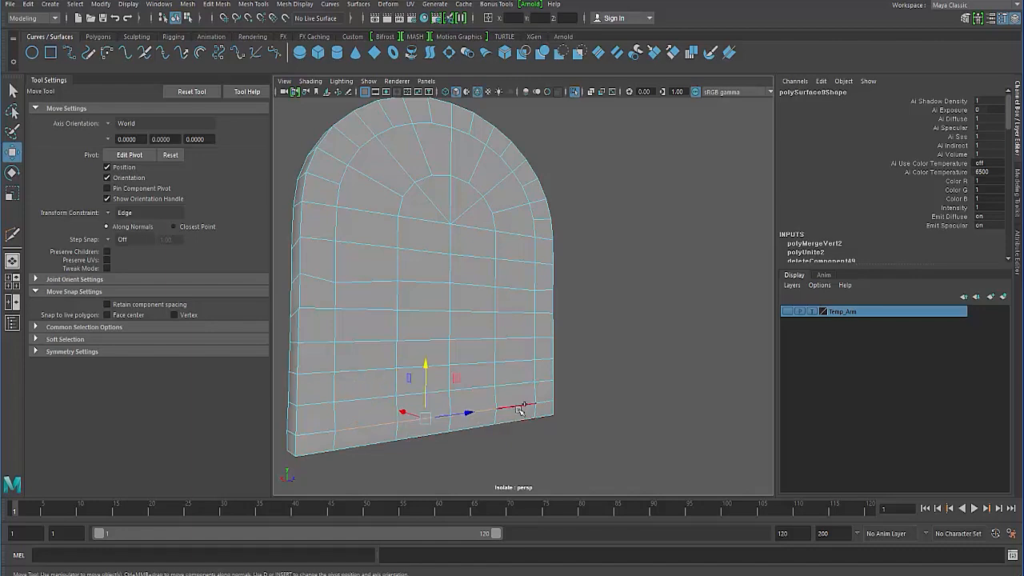
shift+click(518, 413)
alt+drag(357, 397, 419, 290)
shift+middle_drag(409, 297, 405, 296)
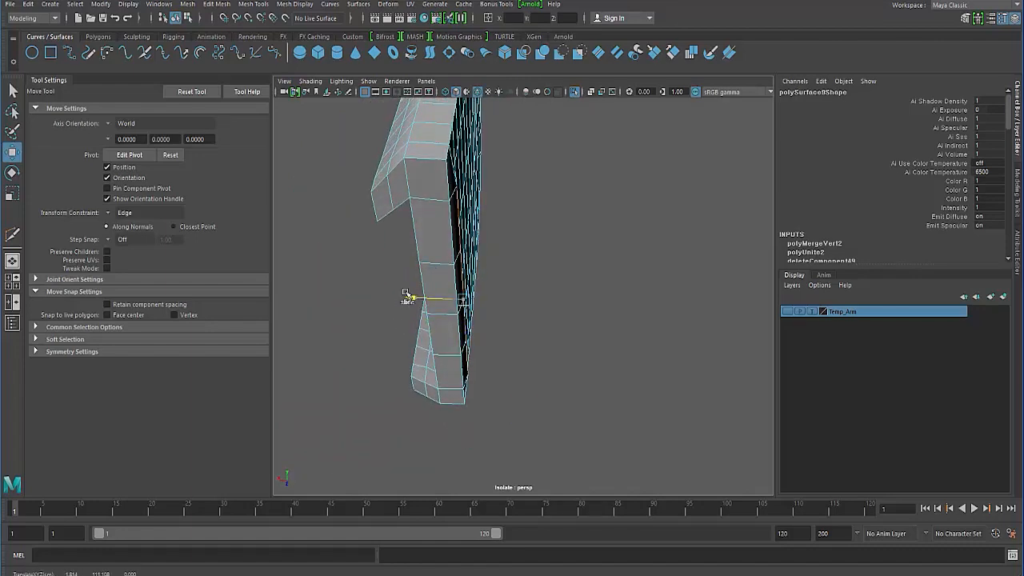
click(107, 213)
click(119, 218)
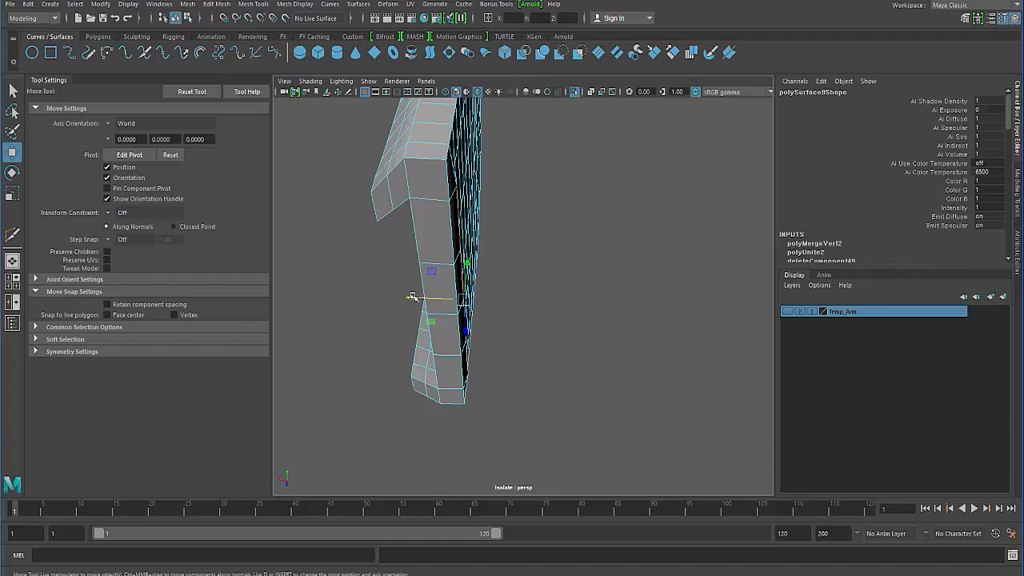
mouse_move(412, 297)
mouse_down()
mouse_move(398, 325)
mouse_move(475, 312)
mouse_move(408, 301)
mouse_up()
click(365, 306)
- Select the border edges of the arched recess and the edges along the shell's bottom face
scroll(398, 281, up, 3)
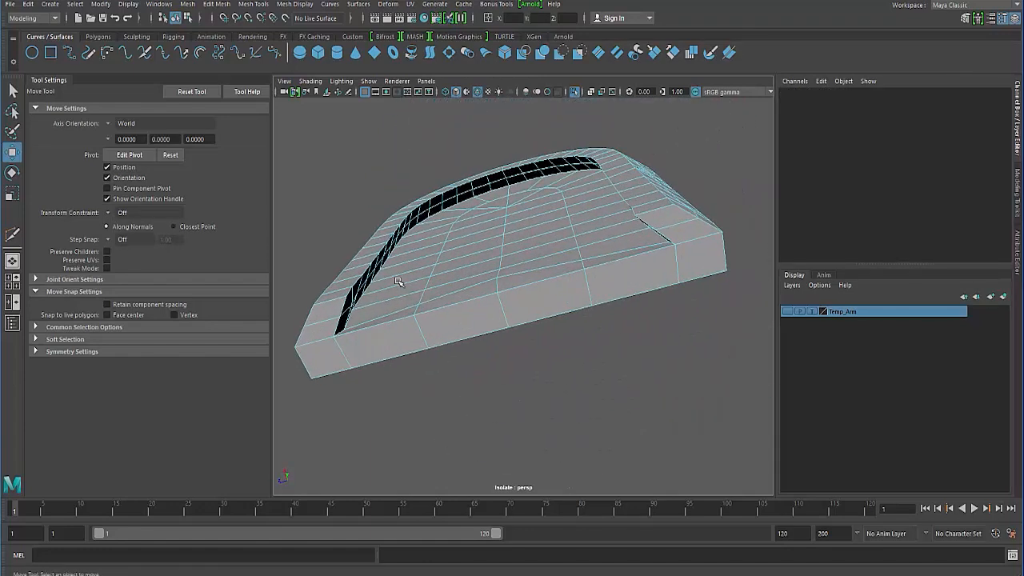
right_drag(398, 282, 397, 221)
alt+drag(397, 232, 352, 340)
scroll(321, 416, up, 4)
click(314, 425)
scroll(328, 385, down, 4)
double_click(310, 291)
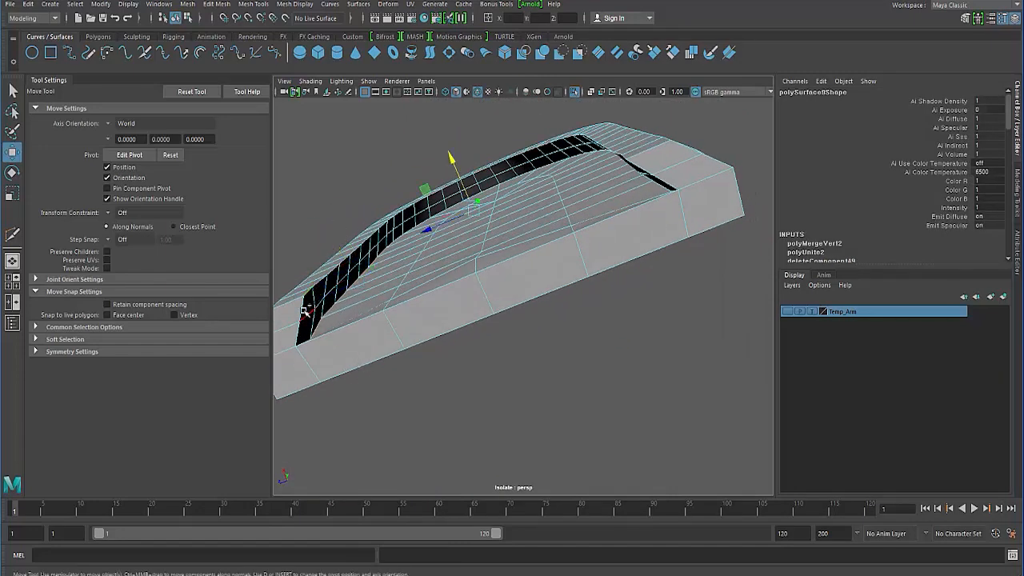
shift+click(644, 170)
shift+click(666, 184)
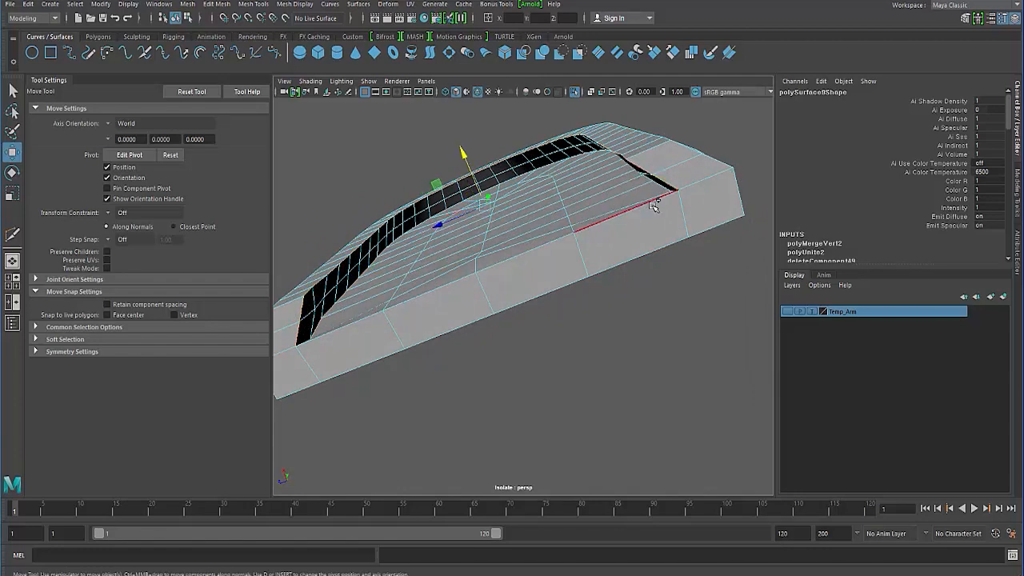
shift+click(664, 247)
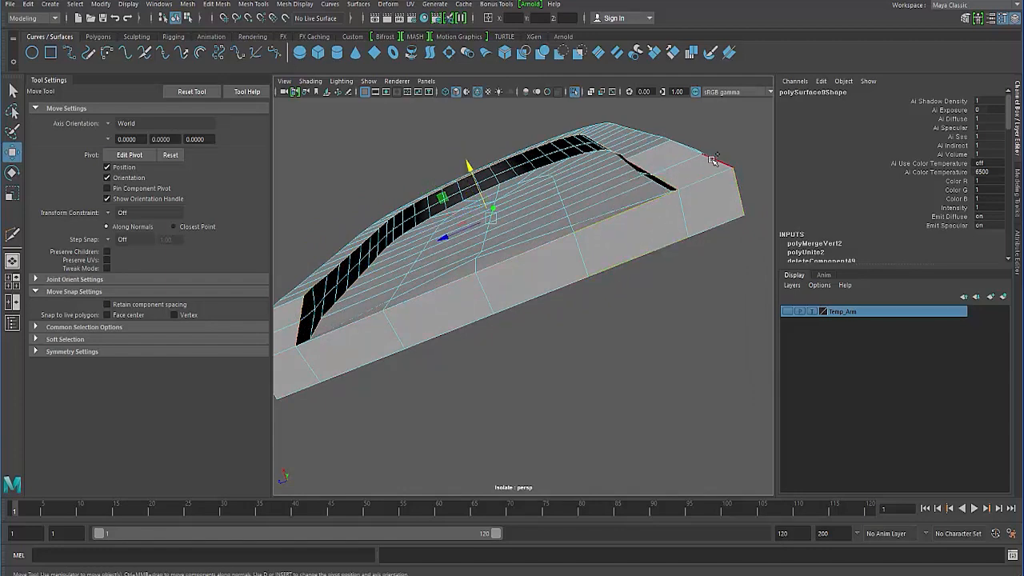
- Add the outer border edges at the ends of the shell's legs to the selection and check it in wireframe
alt+drag(743, 202, 744, 263)
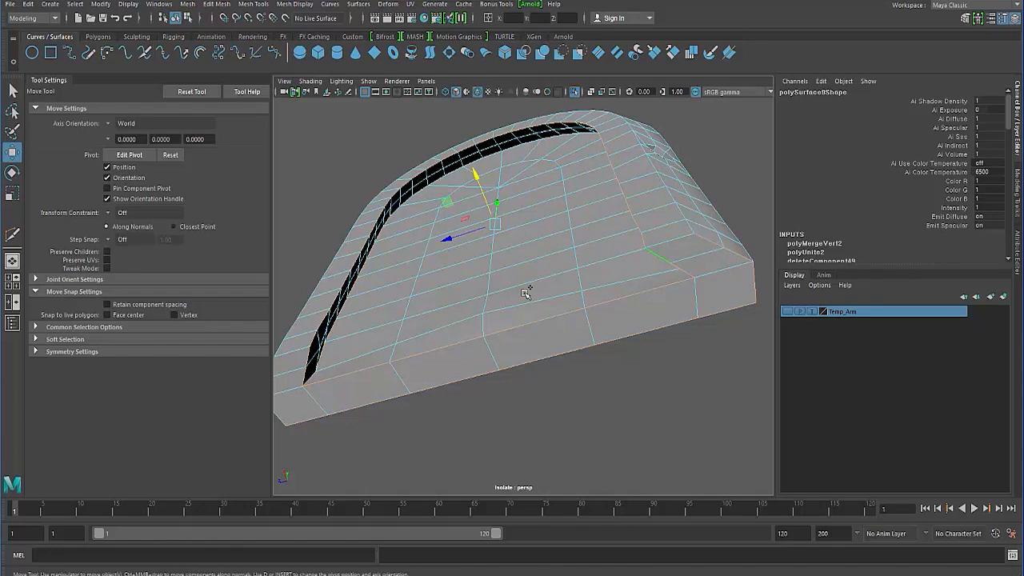
alt+drag(525, 293, 483, 287)
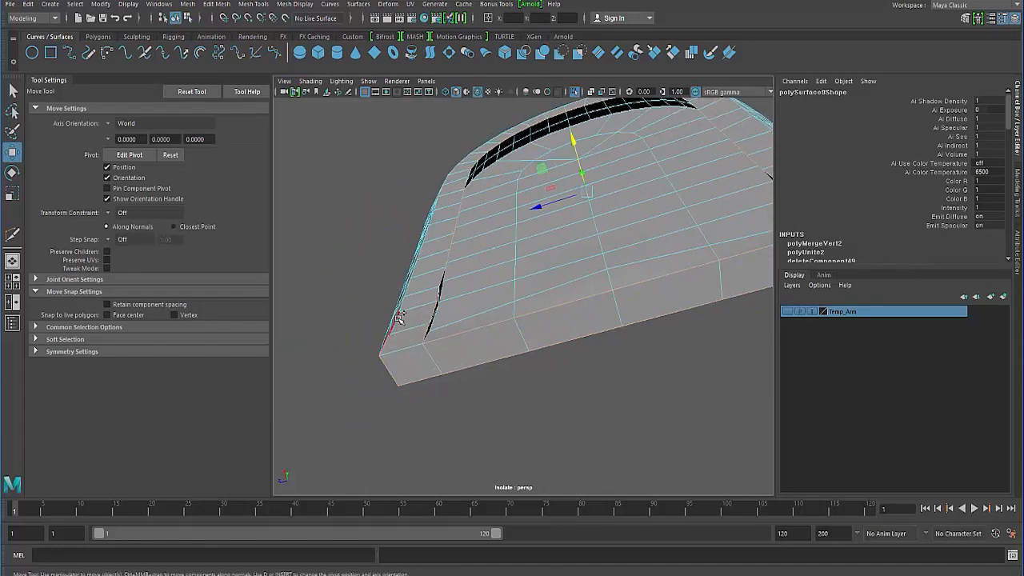
alt+drag(410, 342, 576, 249)
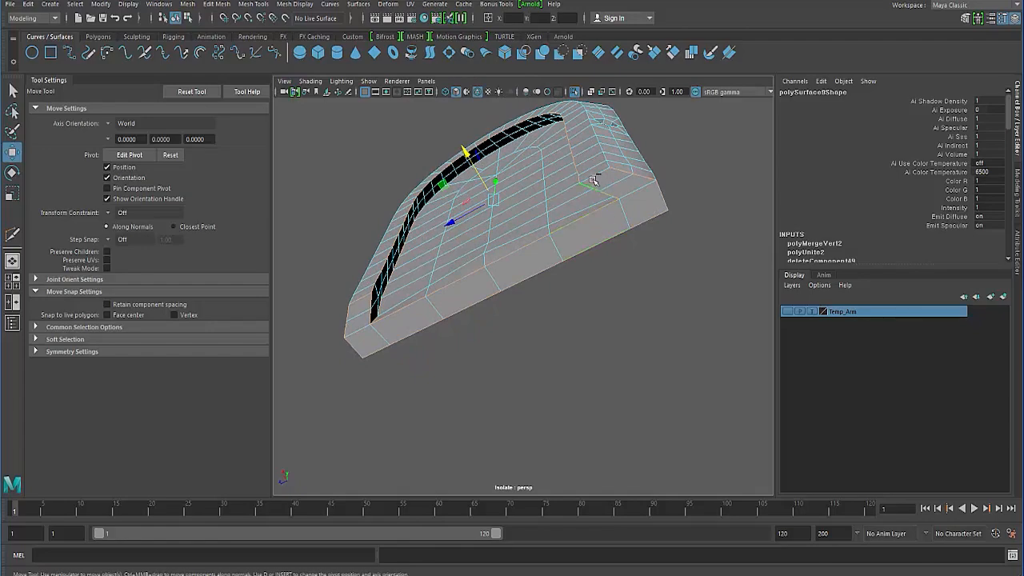
mouse_move(401, 276)
alt+mouse_down()
mouse_move(437, 308)
mouse_move(389, 297)
mouse_move(371, 304)
mouse_move(392, 334)
mouse_move(473, 347)
mouse_move(469, 338)
mouse_move(610, 406)
alt+mouse_up()
key(4)
key(5)
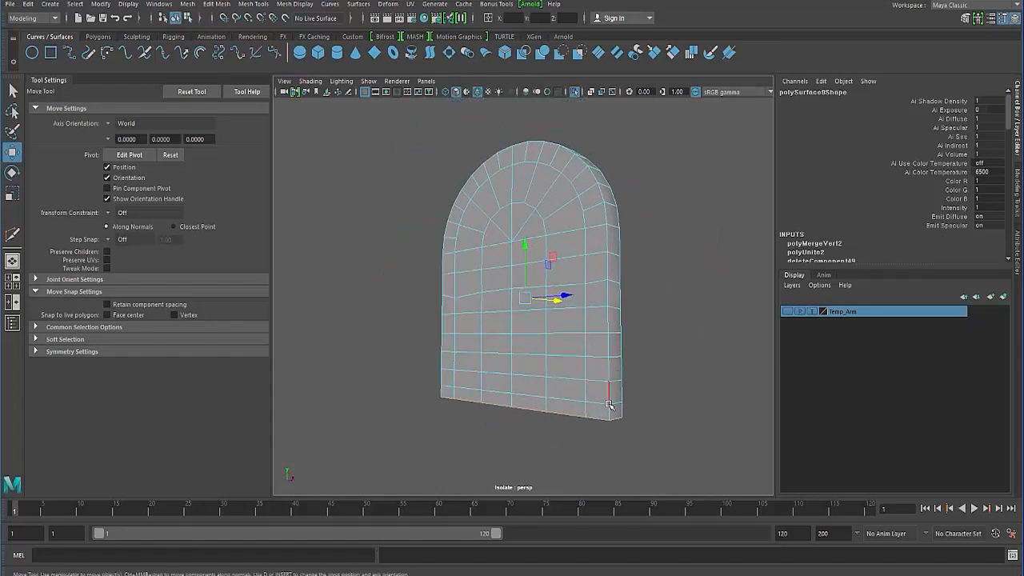
- Add the edge loop behind the holes on the shell's curved side to the selection, from one leg over the arch to the other
alt+drag(525, 361, 448, 324)
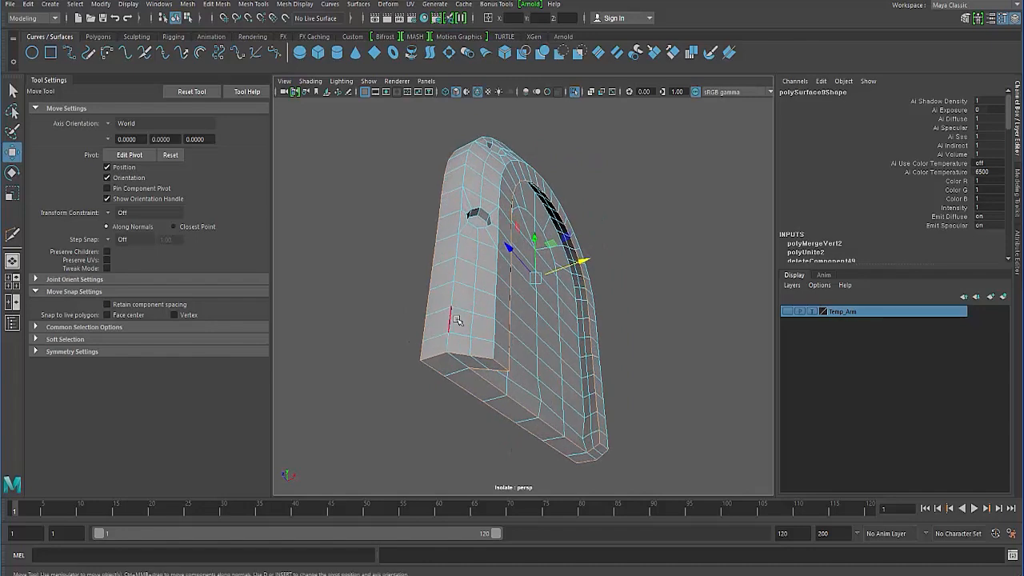
alt+drag(446, 255, 442, 314)
scroll(441, 313, up, 2)
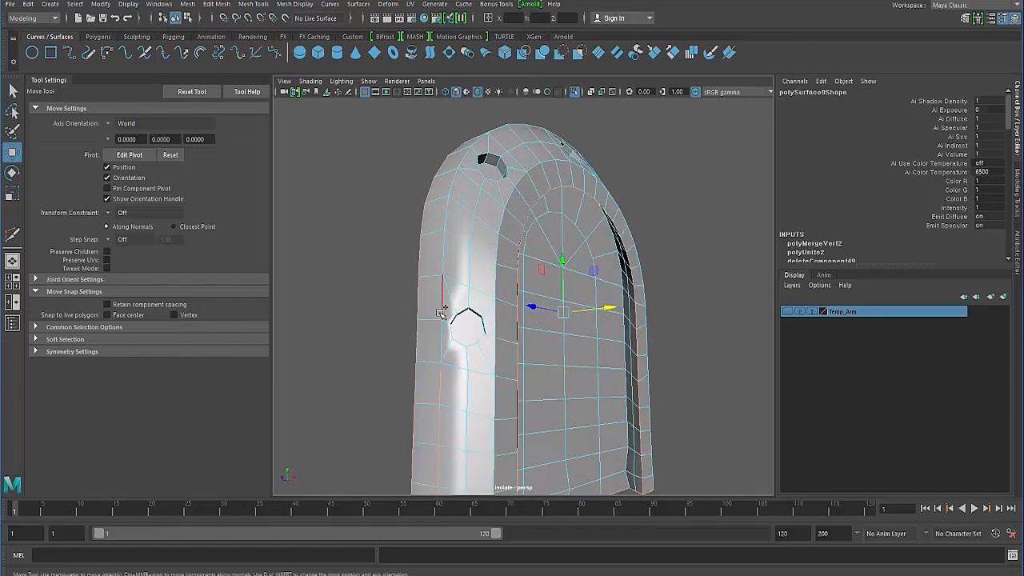
alt+drag(462, 197, 430, 278)
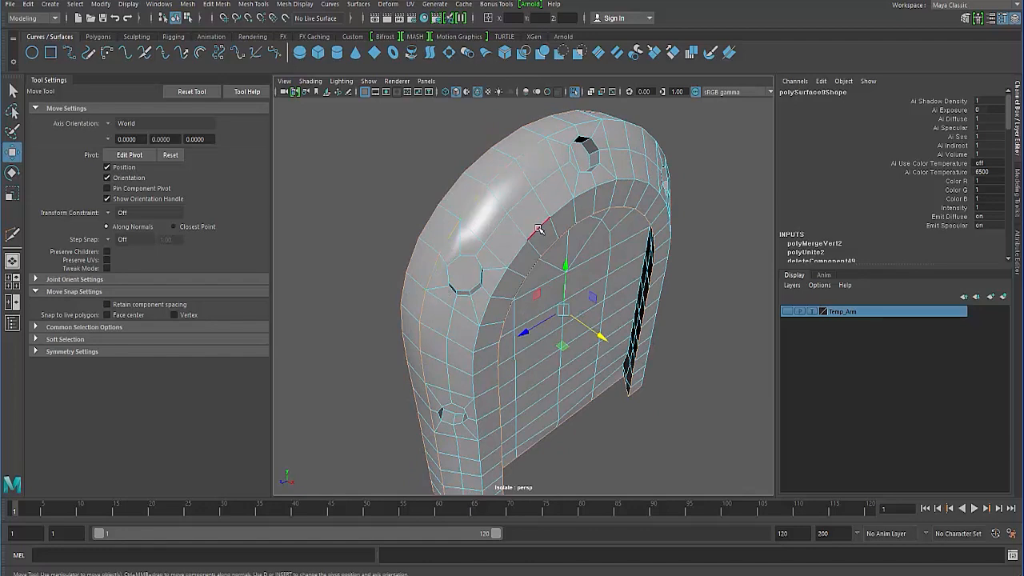
alt+drag(539, 230, 453, 190)
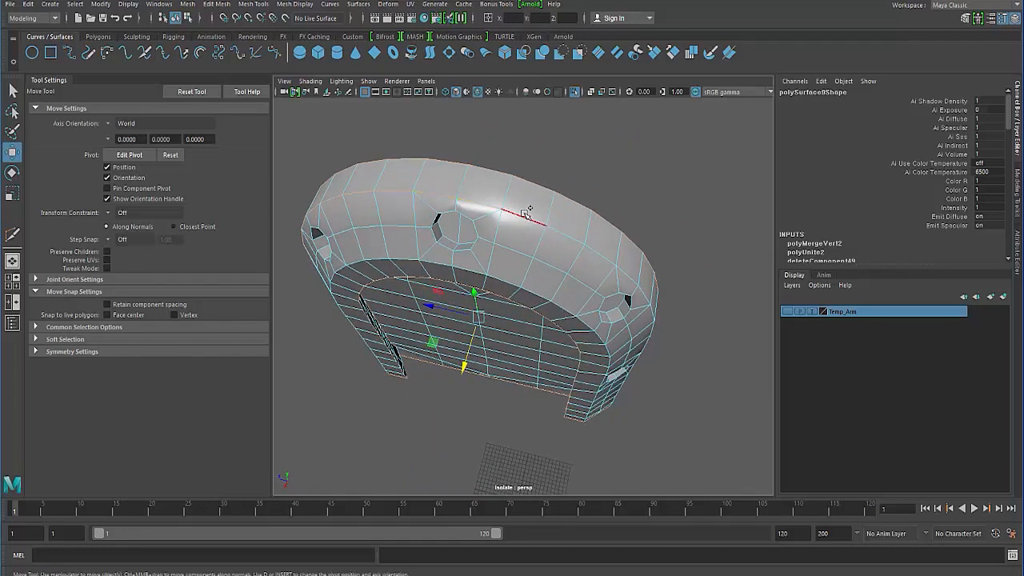
alt+drag(536, 293, 516, 260)
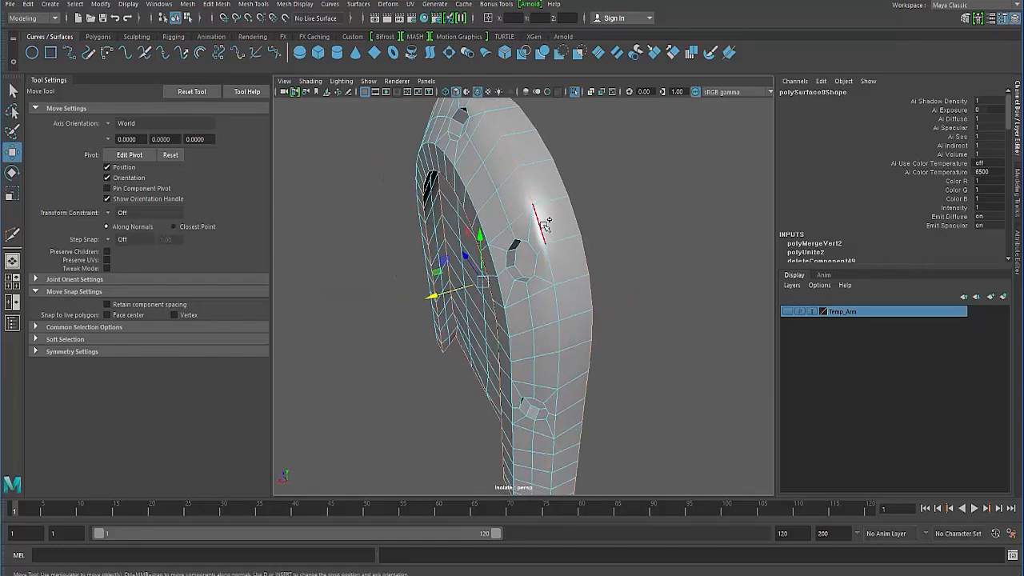
alt+drag(483, 384, 555, 297)
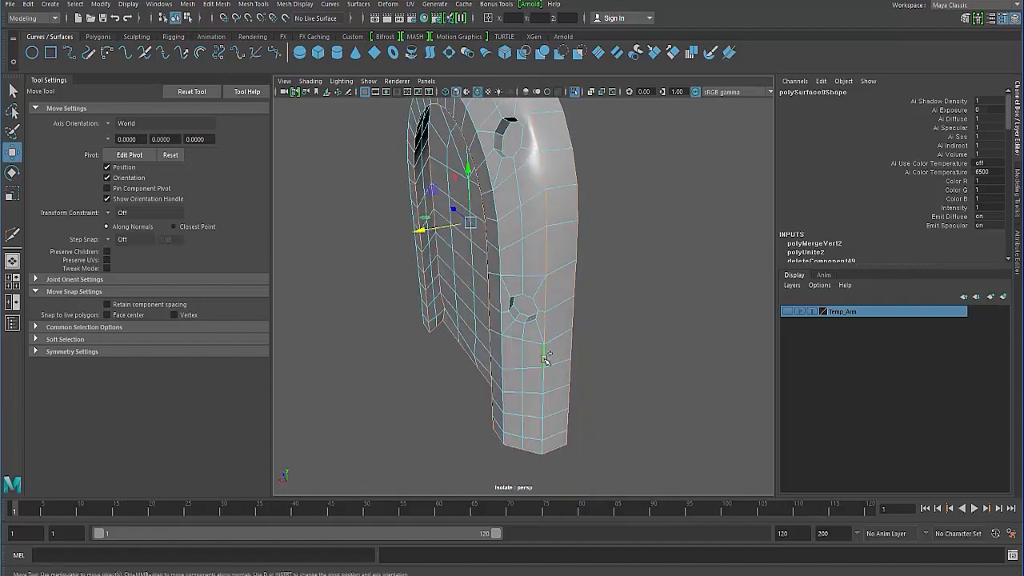
alt+drag(461, 373, 543, 399)
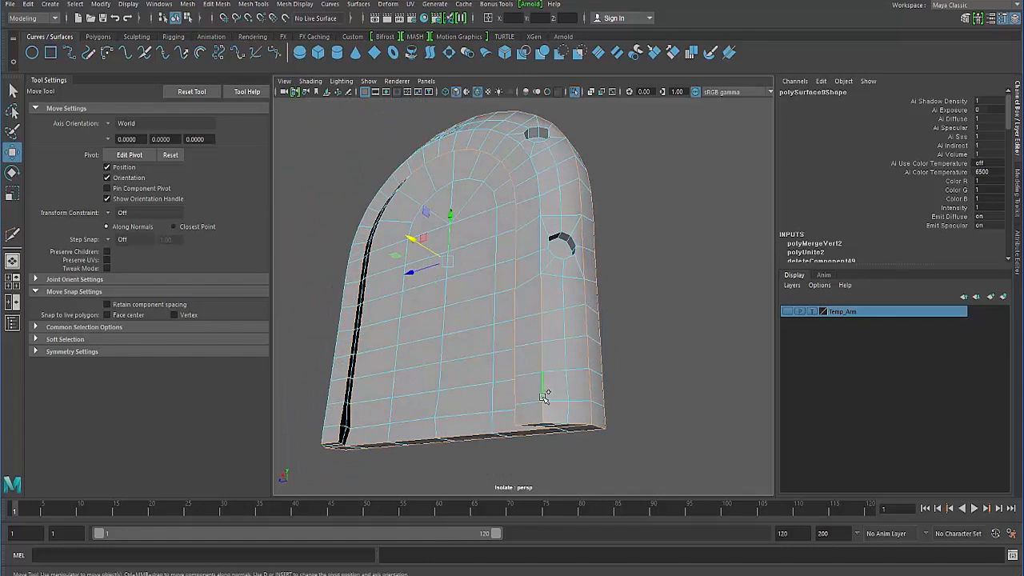
- Add the edge loop where the front rim meets the curved side along both legs and the arch, and check it in wireframe
alt+drag(535, 281, 543, 270)
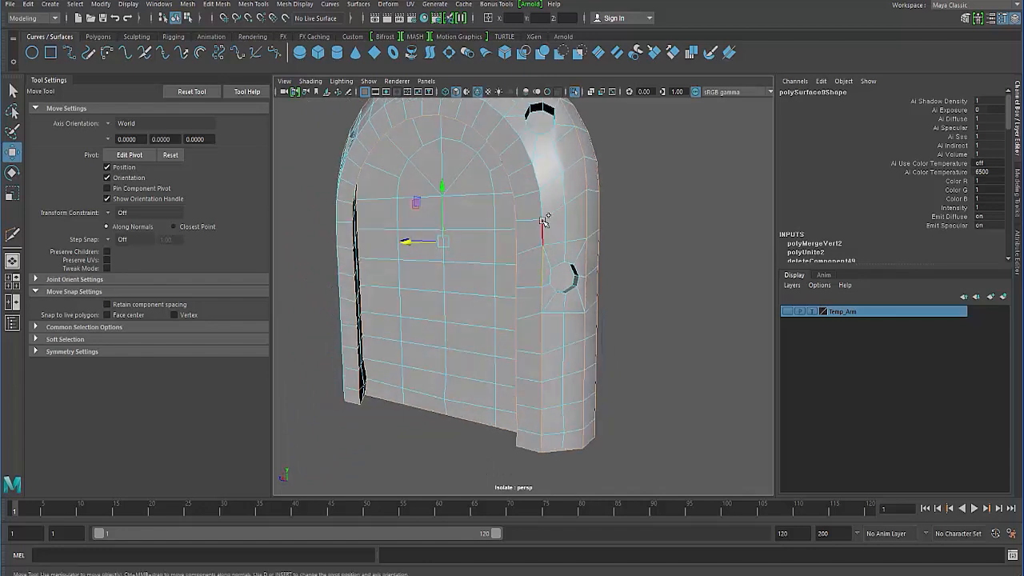
alt+drag(507, 232, 553, 246)
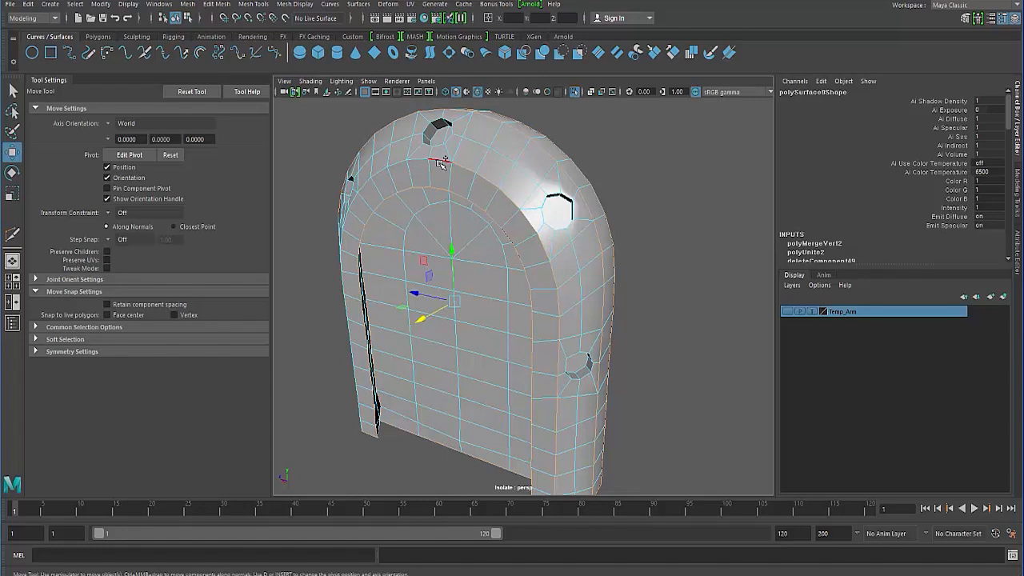
alt+drag(323, 232, 325, 208)
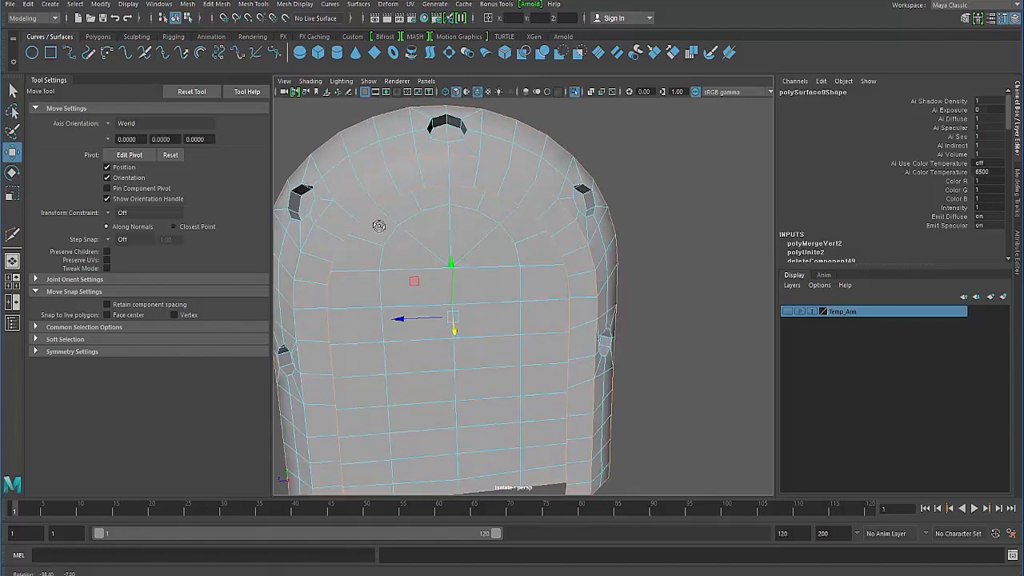
alt+drag(293, 288, 388, 267)
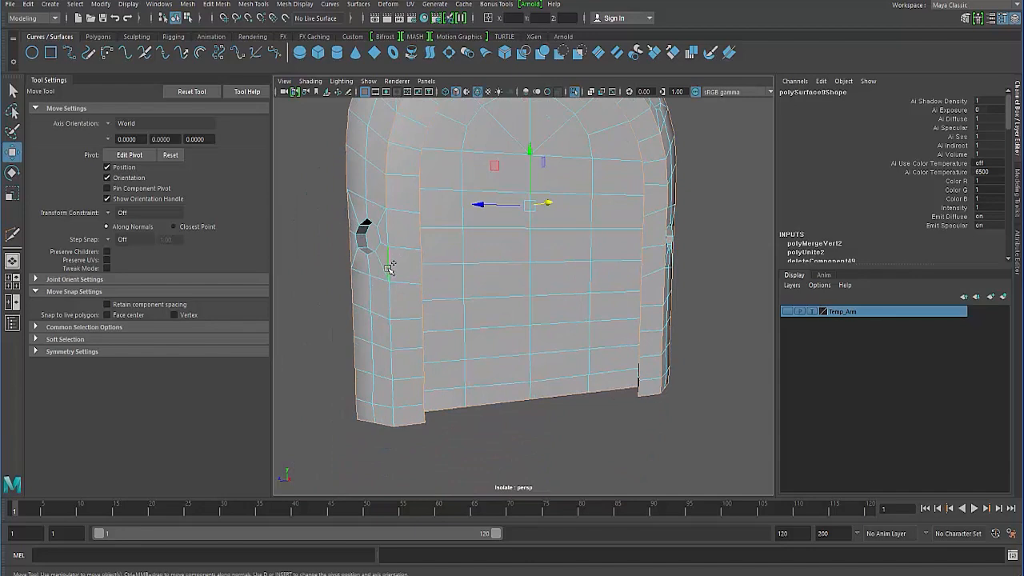
mouse_move(385, 344)
alt+mouse_down()
mouse_move(396, 269)
mouse_move(395, 284)
mouse_move(347, 270)
mouse_move(372, 320)
mouse_move(354, 338)
mouse_move(361, 363)
alt+mouse_up()
key(4)
key(5)
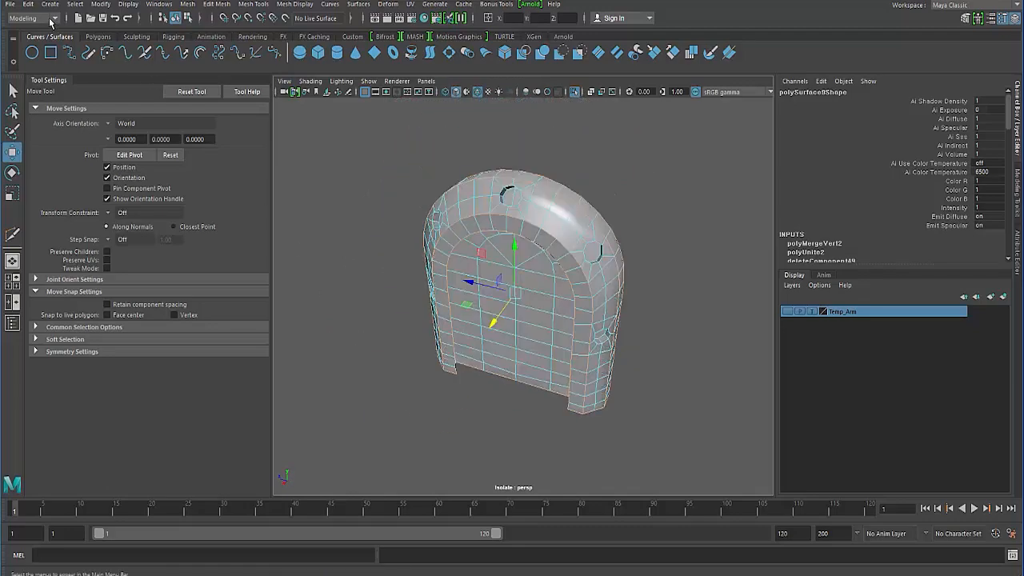
- Bevel the selected hard edges with a fractional width of 0.5, 2 segments, depth 1 and Chamfer on
mouse_move(324, 284)
alt+mouse_down()
mouse_move(357, 248)
mouse_move(407, 254)
mouse_move(507, 197)
alt+mouse_up()
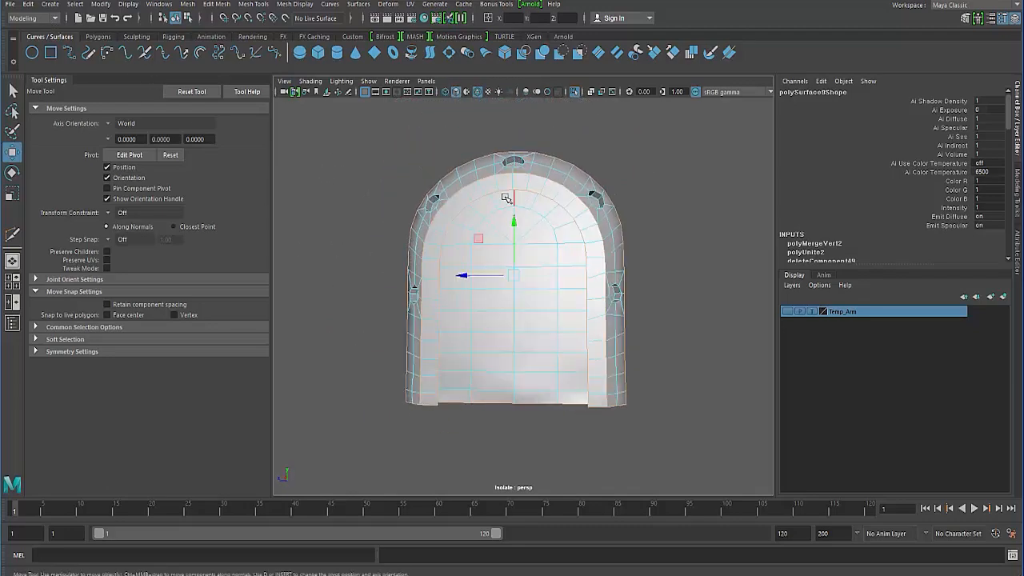
shift+right_drag(484, 204, 567, 207)
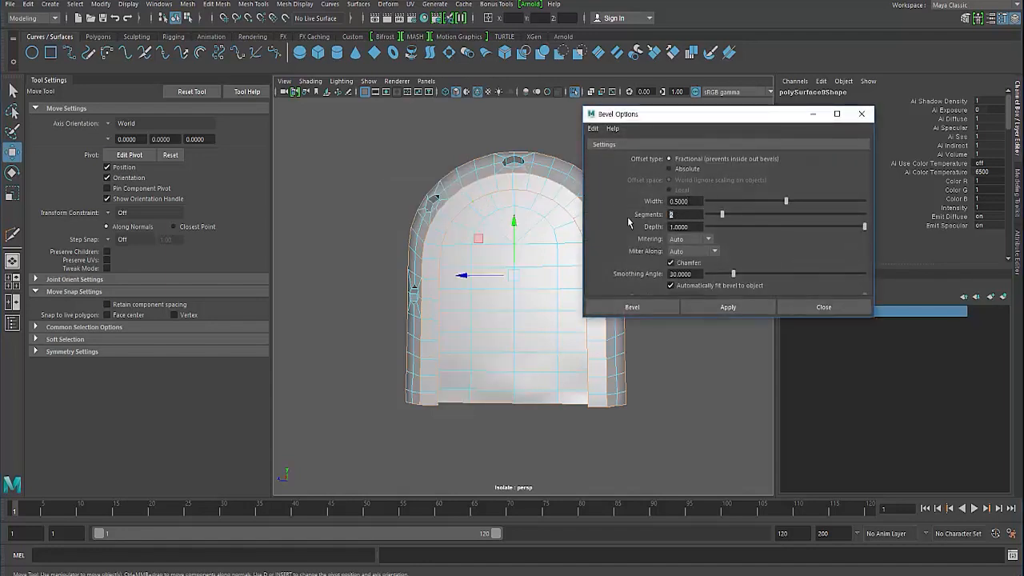
click(724, 306)
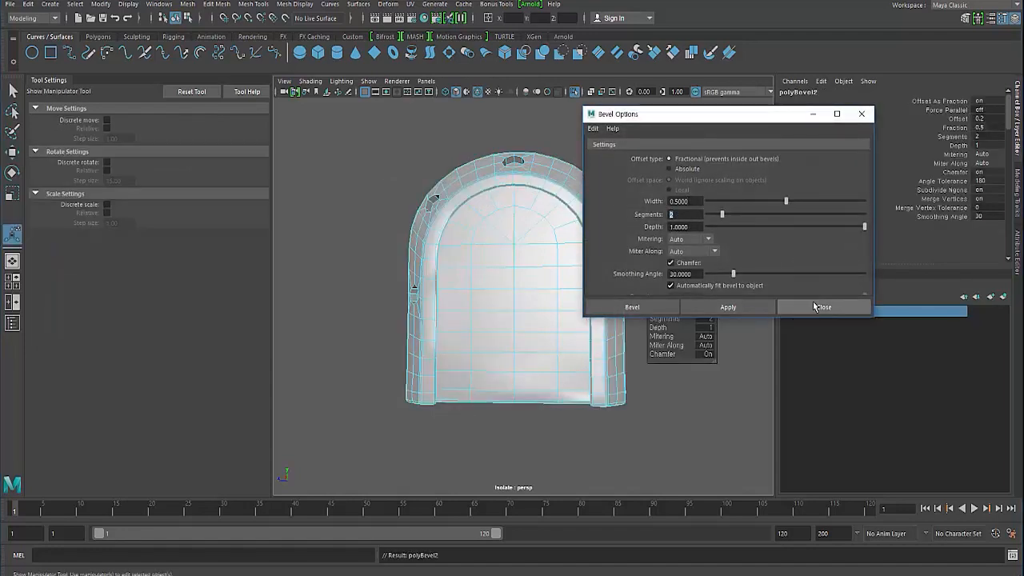
click(816, 307)
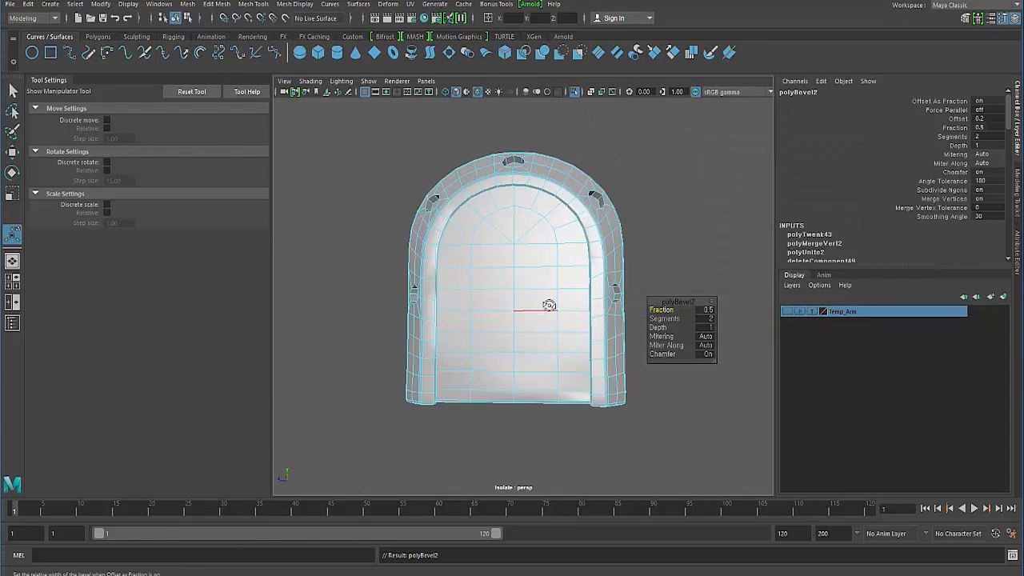
- Set the bevel's fraction to 0.3 and its depth to 1.5
alt+drag(549, 305, 541, 240)
mouse_move(483, 340)
alt+mouse_down()
mouse_move(479, 289)
mouse_move(481, 344)
alt+mouse_up()
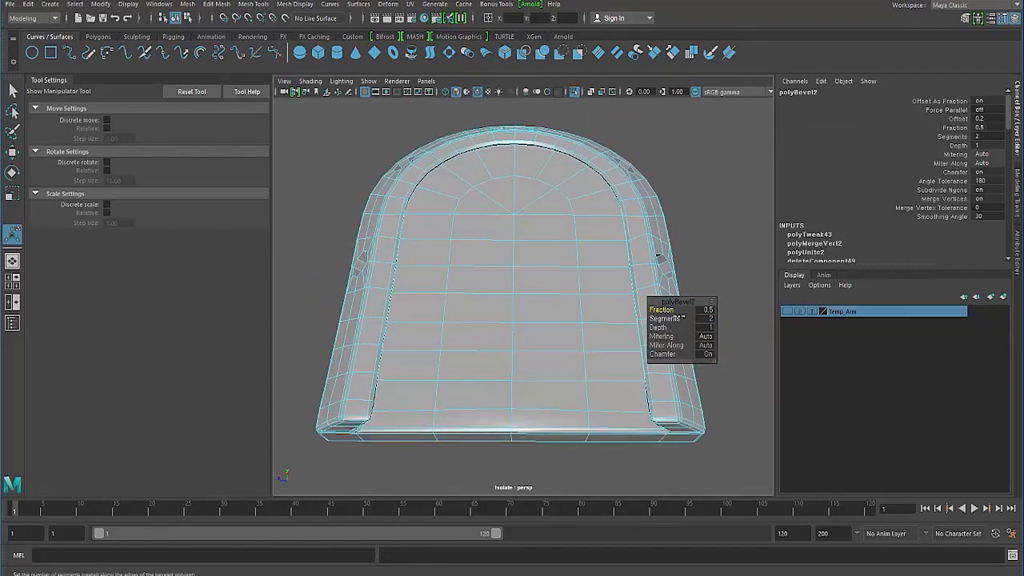
drag(664, 310, 661, 309)
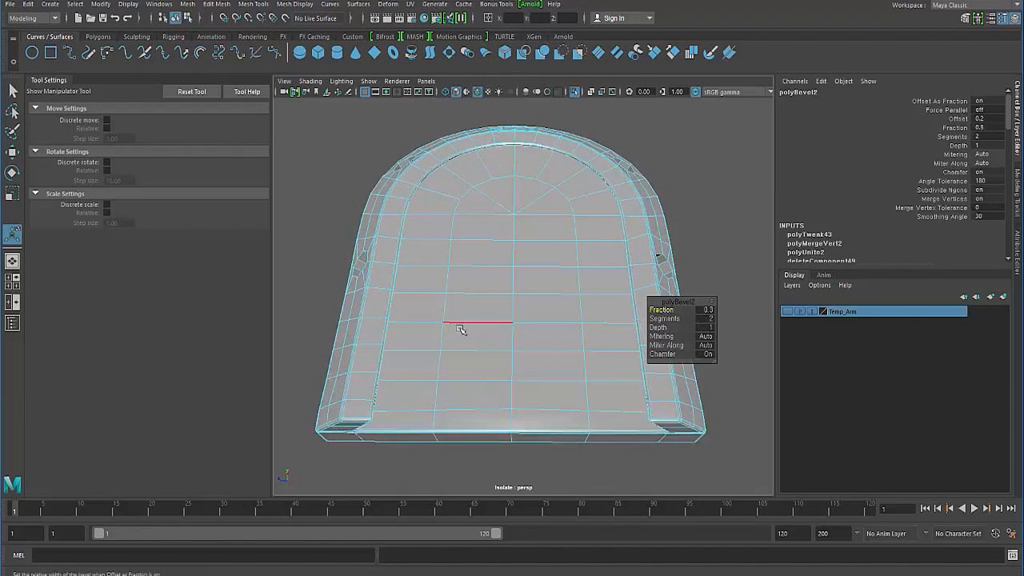
alt+drag(461, 330, 480, 304)
click(704, 327)
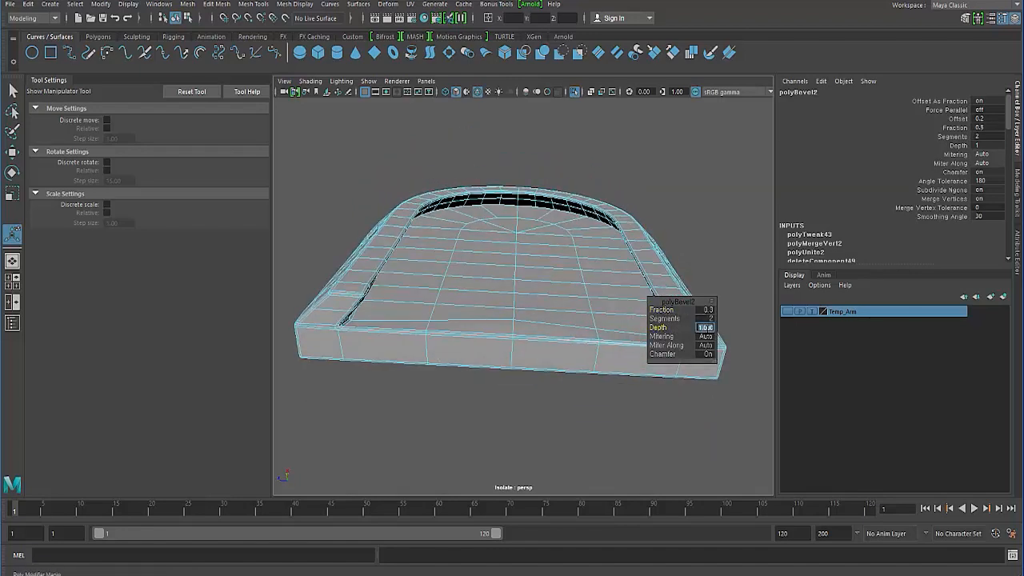
text(1.5)
key(Return)
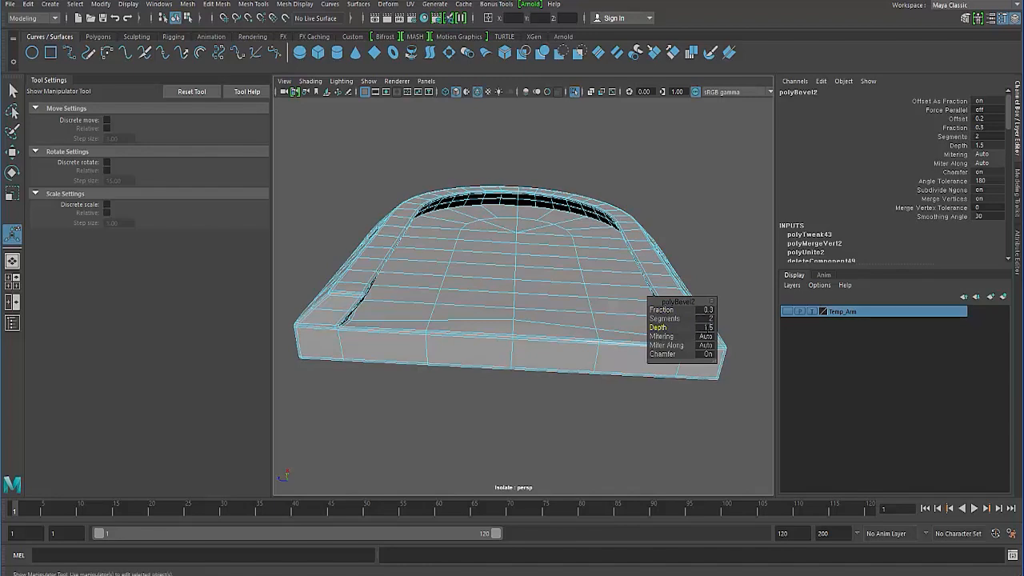
- Return to object selection, examine the bevelled shell in smooth preview, and restore the unsmoothed display
alt+drag(331, 328, 372, 369)
click(340, 352)
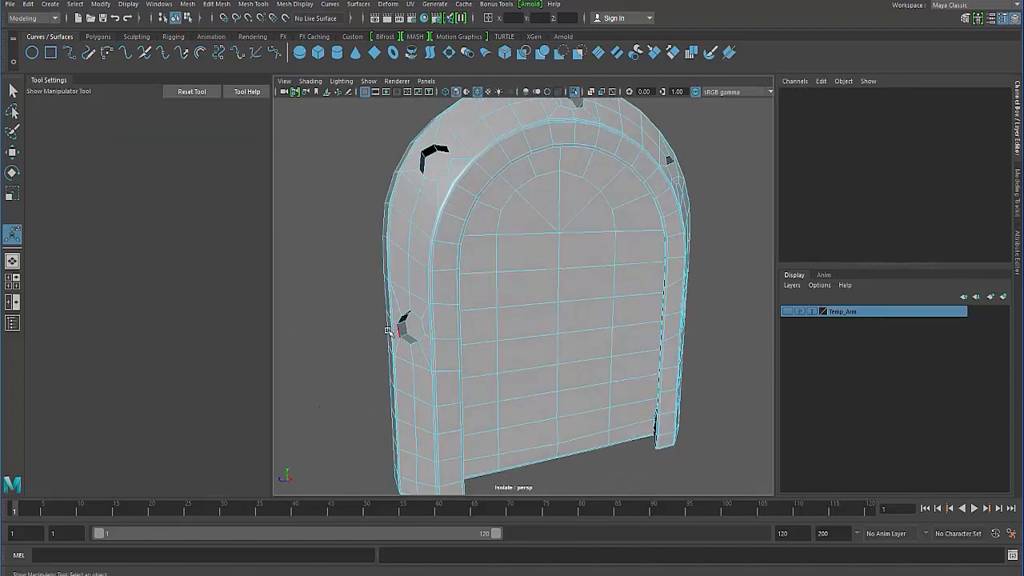
key(q)
click(390, 342)
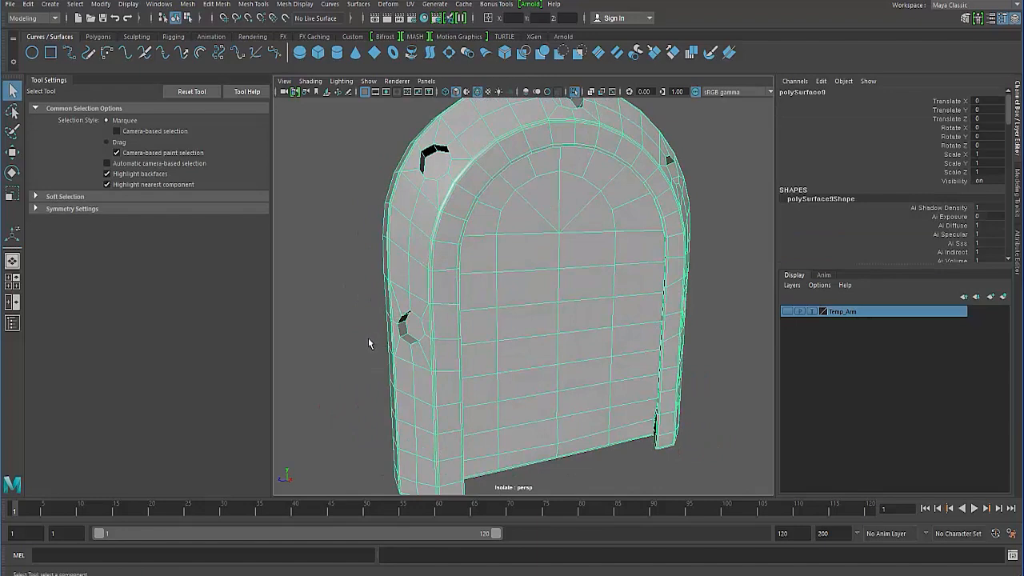
click(368, 338)
click(412, 352)
key(3)
click(343, 326)
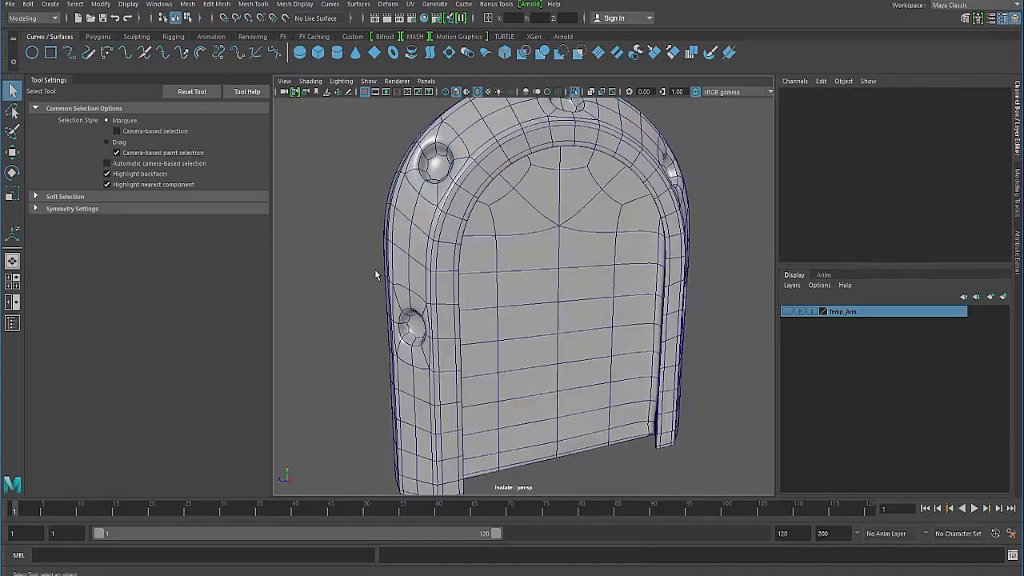
click(476, 91)
mouse_move(368, 254)
alt+mouse_down()
mouse_move(361, 283)
mouse_move(297, 282)
mouse_move(275, 256)
mouse_move(315, 245)
mouse_move(343, 279)
mouse_move(451, 302)
mouse_move(501, 287)
alt+mouse_up()
scroll(361, 282, down, 3)
click(410, 300)
key(1)
- Cut the floor face of the lower side hole with two crossing edges between opposite corners using Multi-Cut
scroll(500, 287, up, 3)
alt+middle_drag(501, 287, 480, 295)
scroll(480, 296, up, 3)
alt+drag(480, 295, 508, 308)
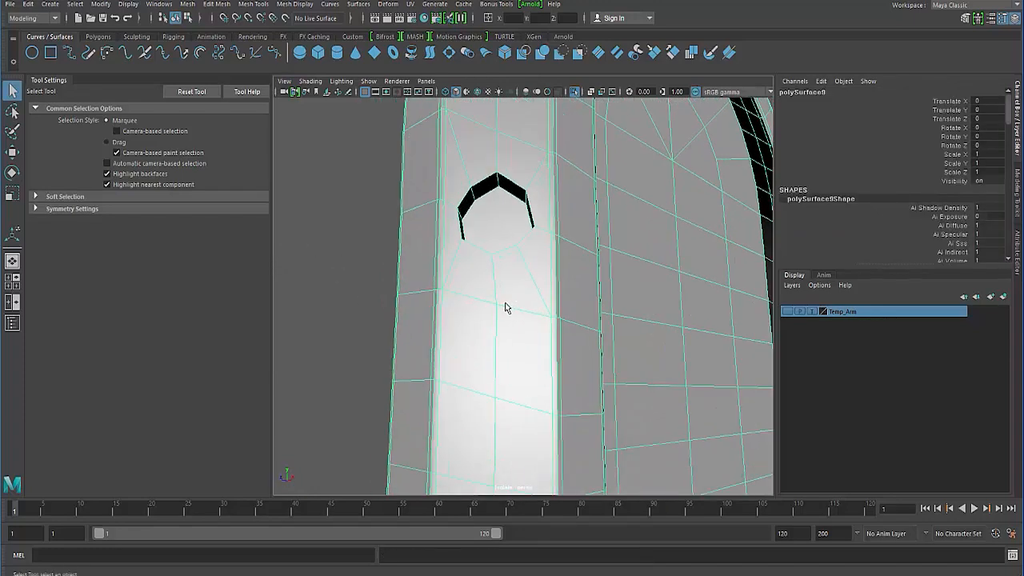
alt+middle_drag(508, 309, 546, 339)
scroll(528, 328, up, 3)
alt+drag(546, 338, 534, 274)
shift+right_drag(533, 274, 476, 274)
alt+drag(479, 276, 502, 317)
alt+middle_drag(502, 318, 471, 289)
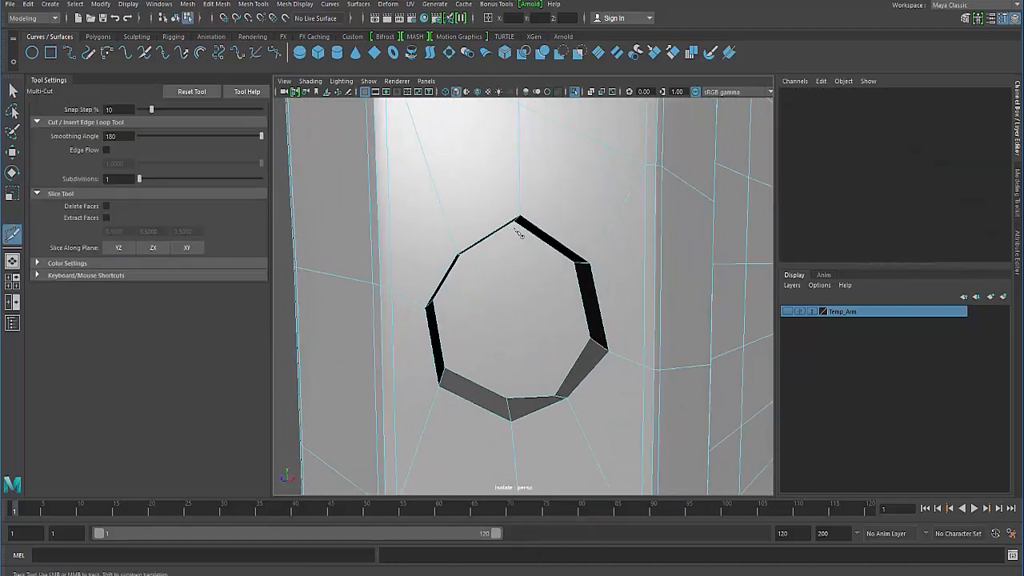
click(432, 302)
click(13, 90)
- Select the uneven floor vertex at the lower edge of the side hole and move it slightly up along Y
right_drag(516, 288, 457, 292)
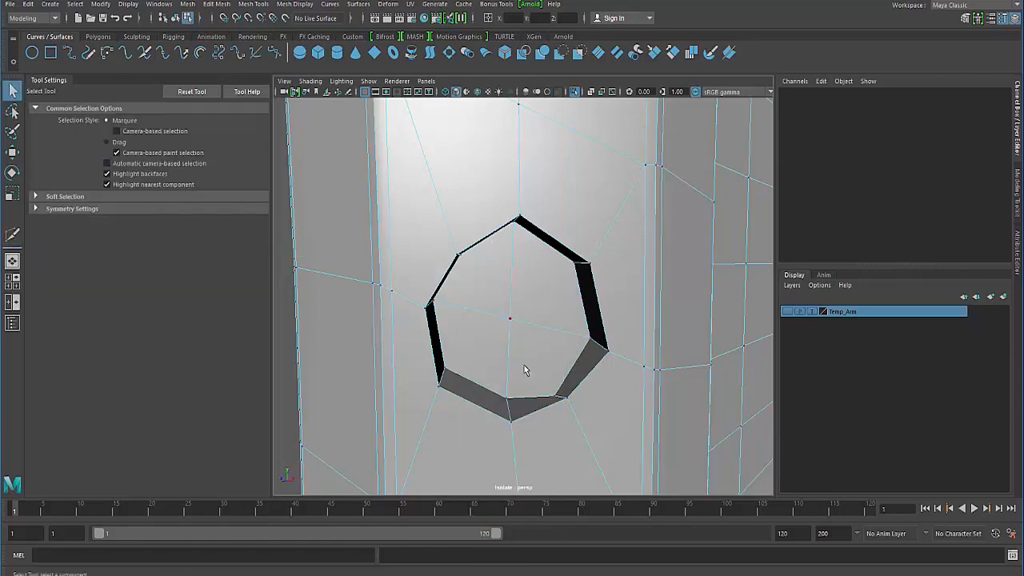
click(556, 398)
key(w)
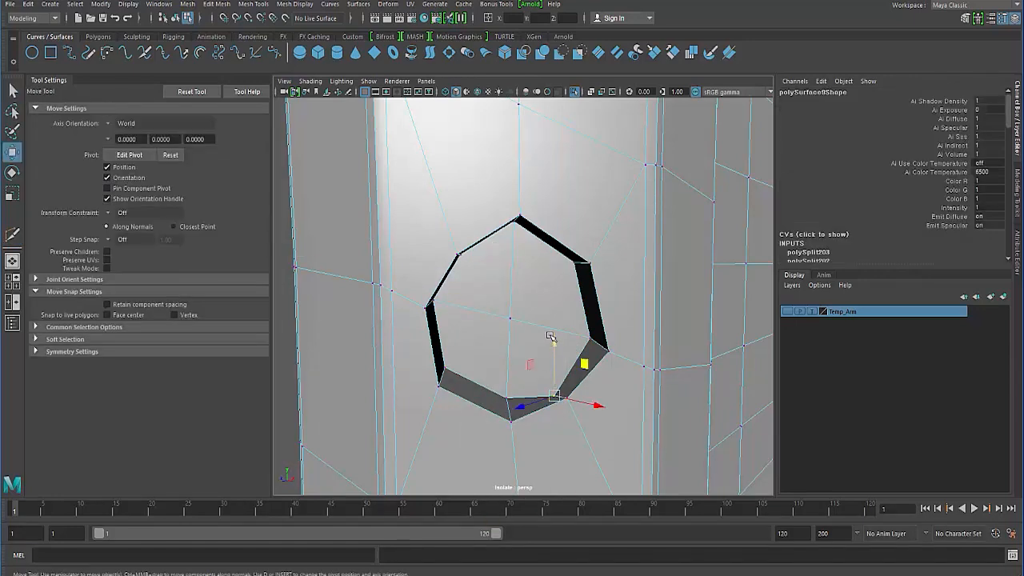
drag(551, 336, 549, 324)
scroll(472, 324, down, 4)
alt+drag(470, 323, 431, 310)
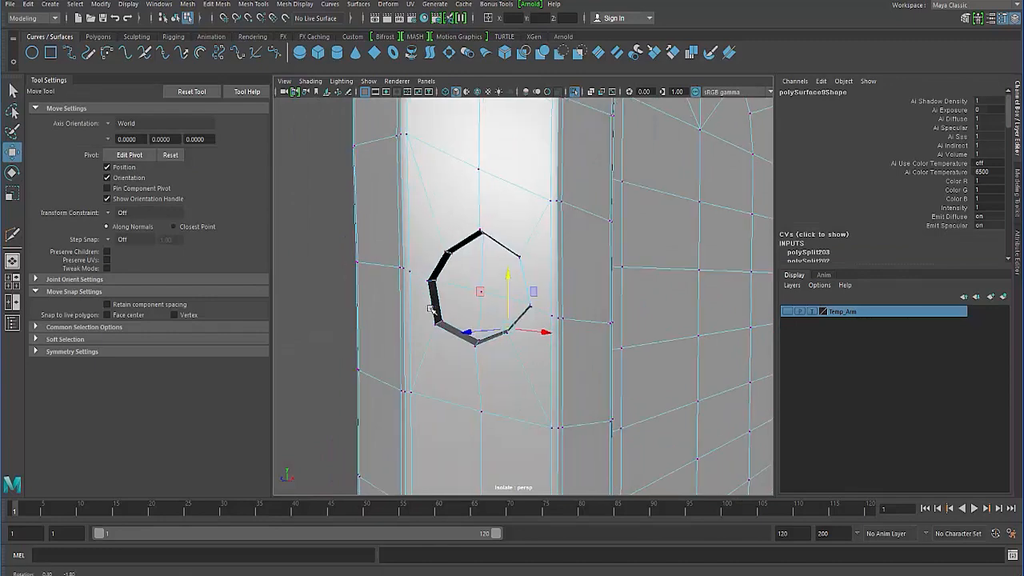
- Cut an edge across the floor of the hole on the arch's shoulder between two opposite corners using Multi-Cut
scroll(466, 264, down, 5)
alt+drag(466, 264, 413, 338)
scroll(416, 334, up, 3)
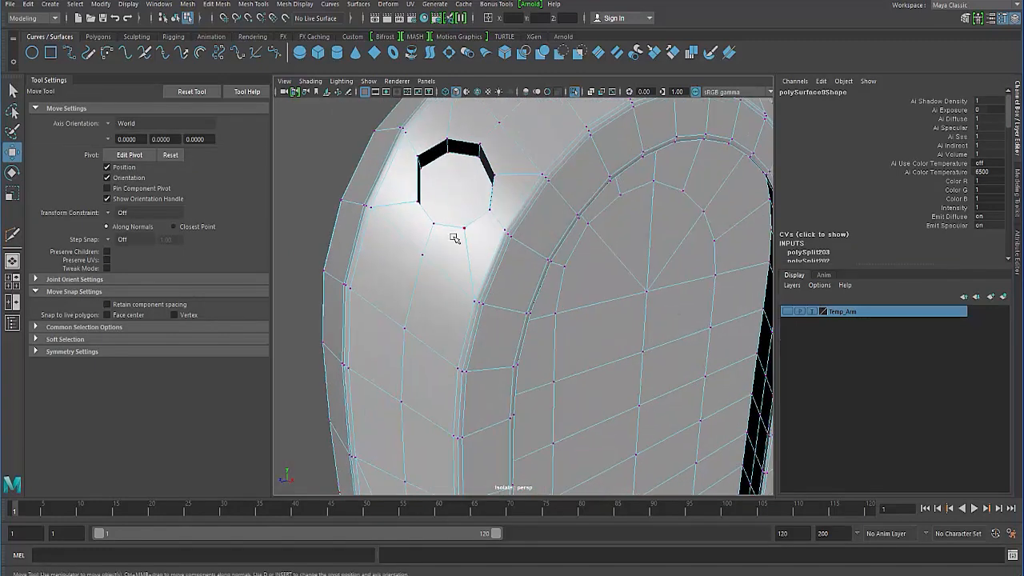
shift+right_drag(454, 238, 392, 238)
alt+drag(418, 247, 418, 304)
scroll(430, 387, up, 1)
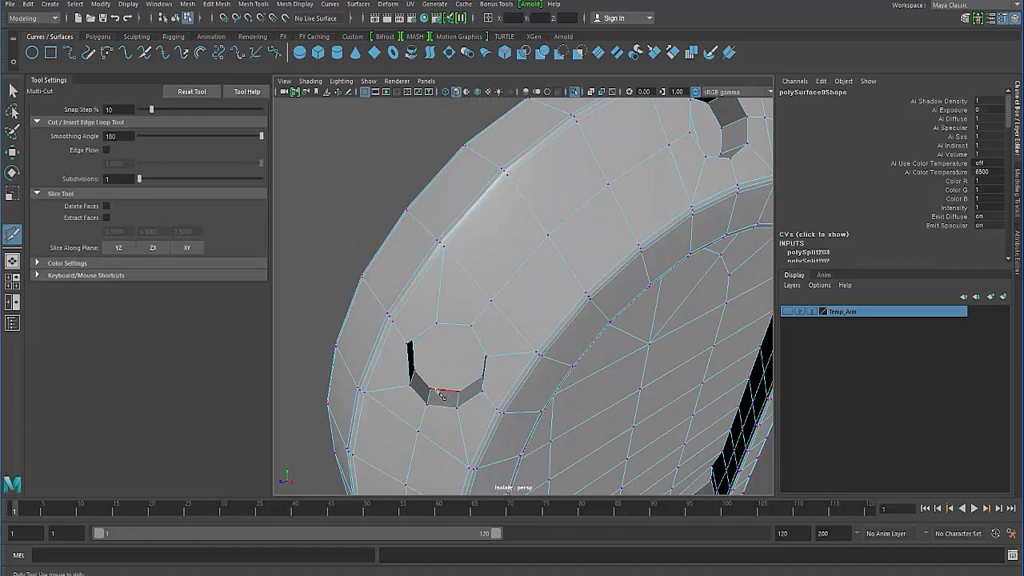
click(432, 389)
alt+drag(435, 388, 453, 340)
scroll(472, 336, up, 3)
alt+middle_drag(488, 320, 460, 396)
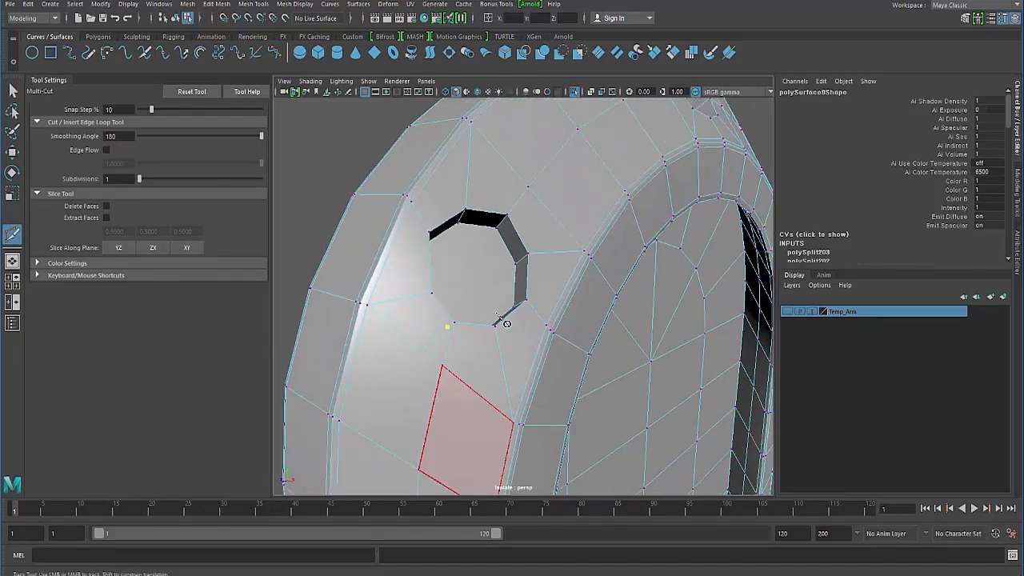
click(496, 229)
key(Return)
- Cut a second edge across the shoulder hole's floor through the first cut, and look over the other holes
alt+drag(395, 308, 412, 328)
click(432, 303)
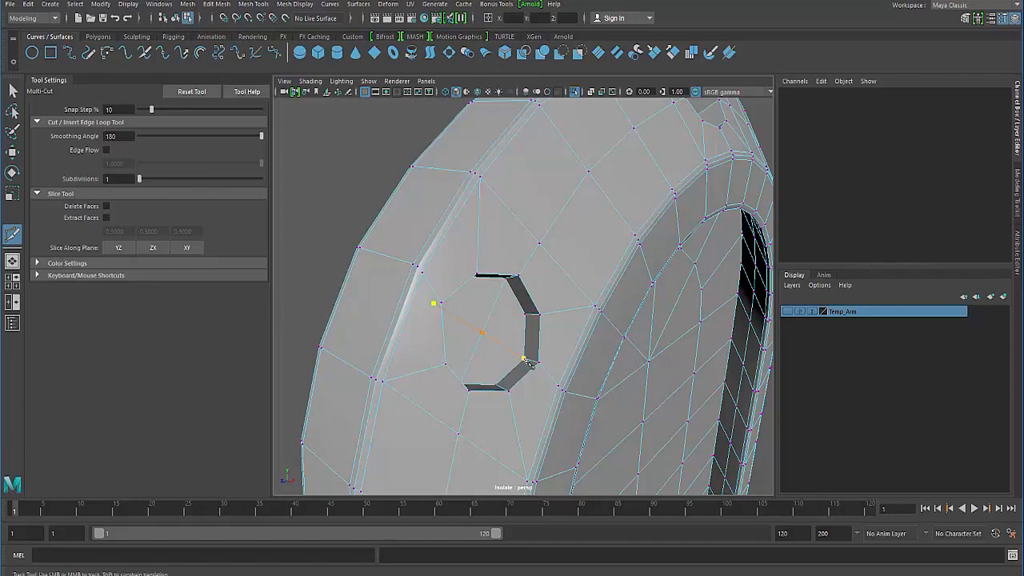
alt+drag(480, 322, 571, 218)
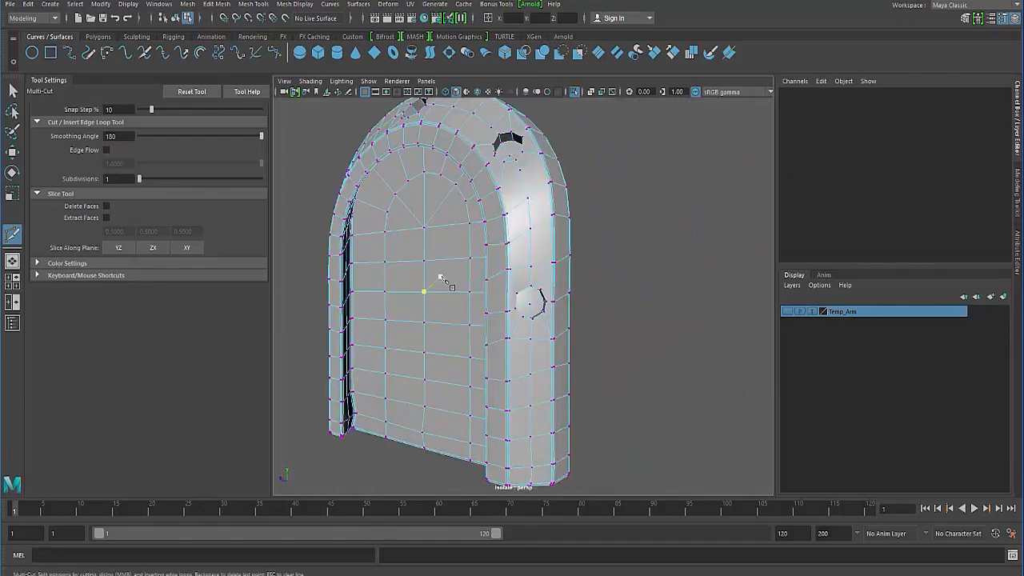
alt+drag(441, 278, 521, 326)
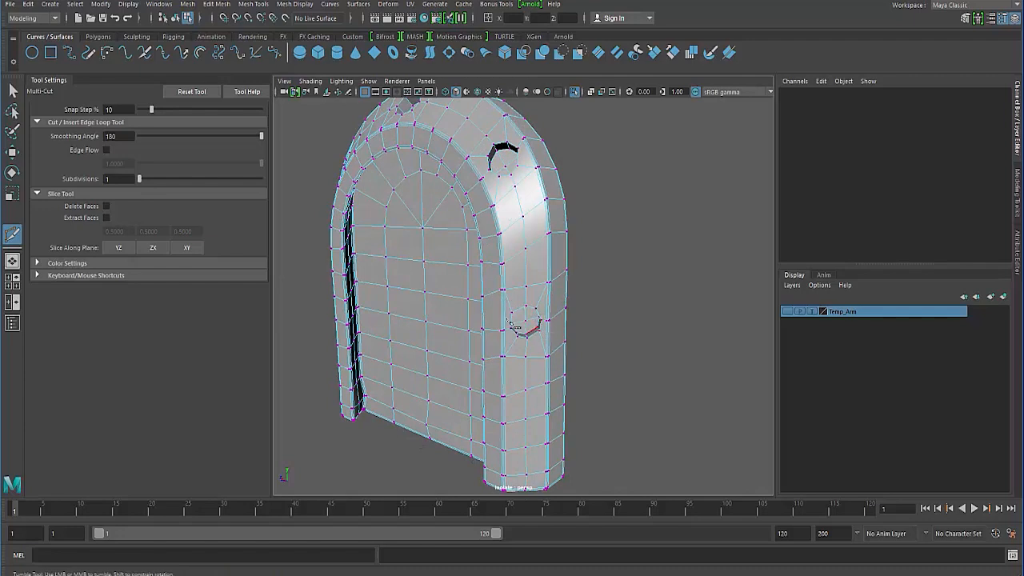
alt+drag(453, 304, 570, 272)
alt+drag(419, 281, 493, 269)
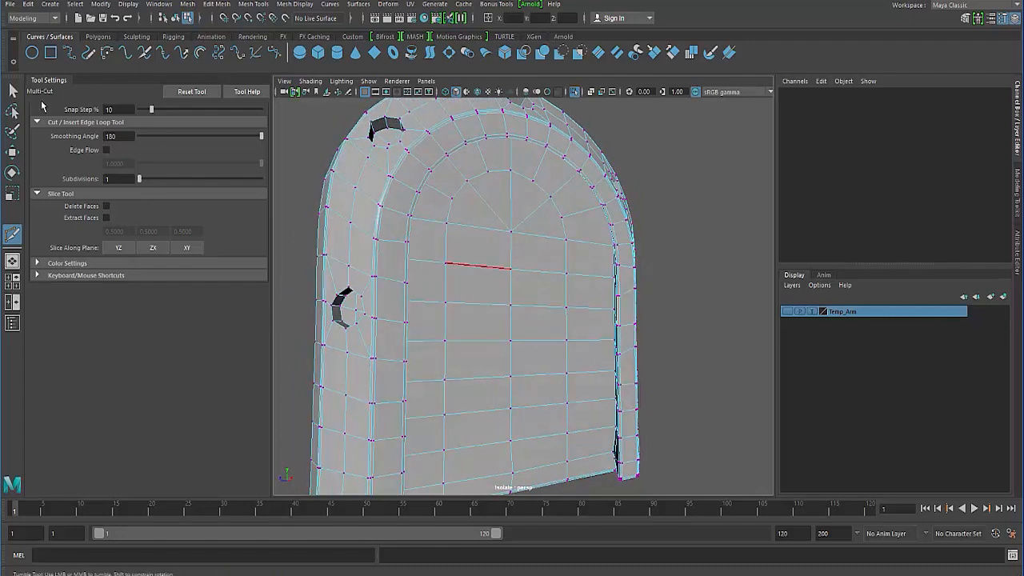
- Select the outer rim and floor edges all the way around the shell's lower side hole
click(12, 91)
scroll(400, 192, up, 3)
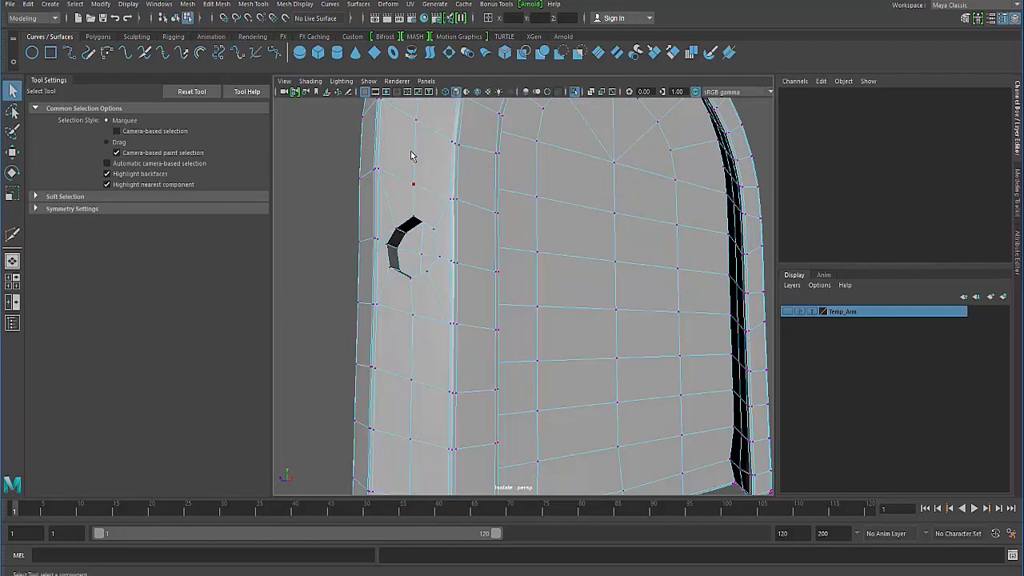
scroll(356, 194, up, 3)
click(342, 178)
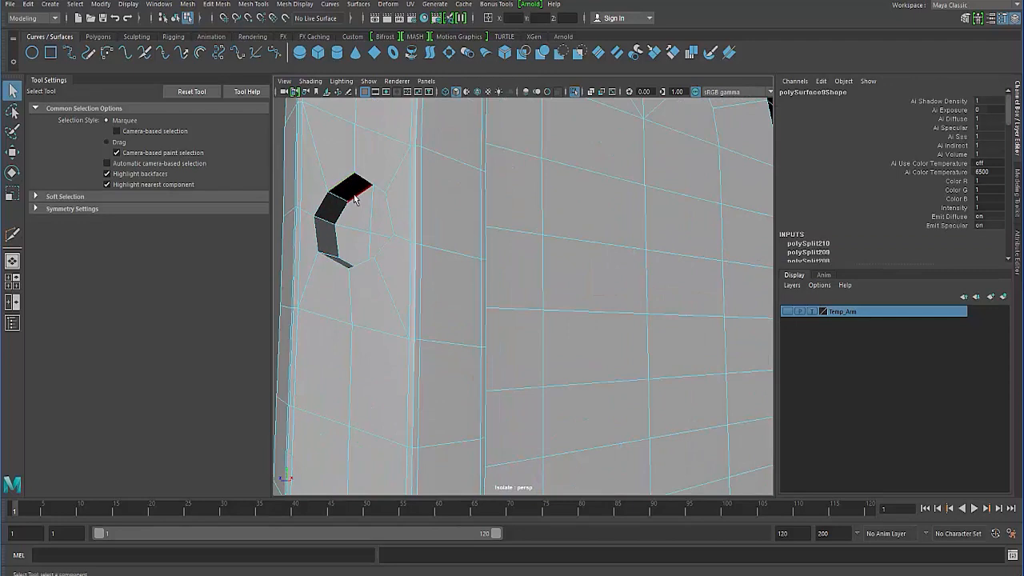
scroll(369, 230, up, 2)
scroll(404, 250, up, 2)
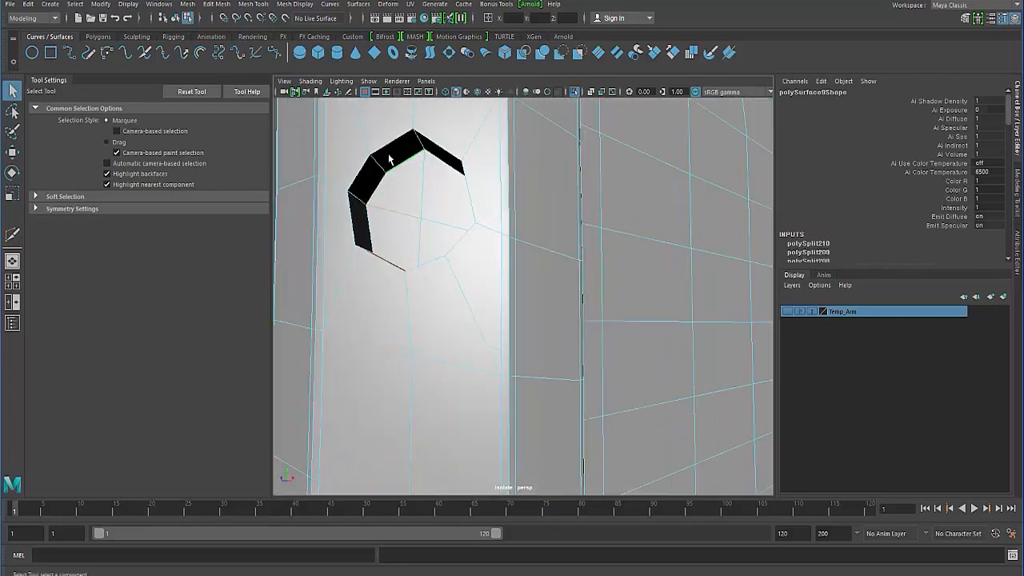
alt+drag(389, 168, 380, 252)
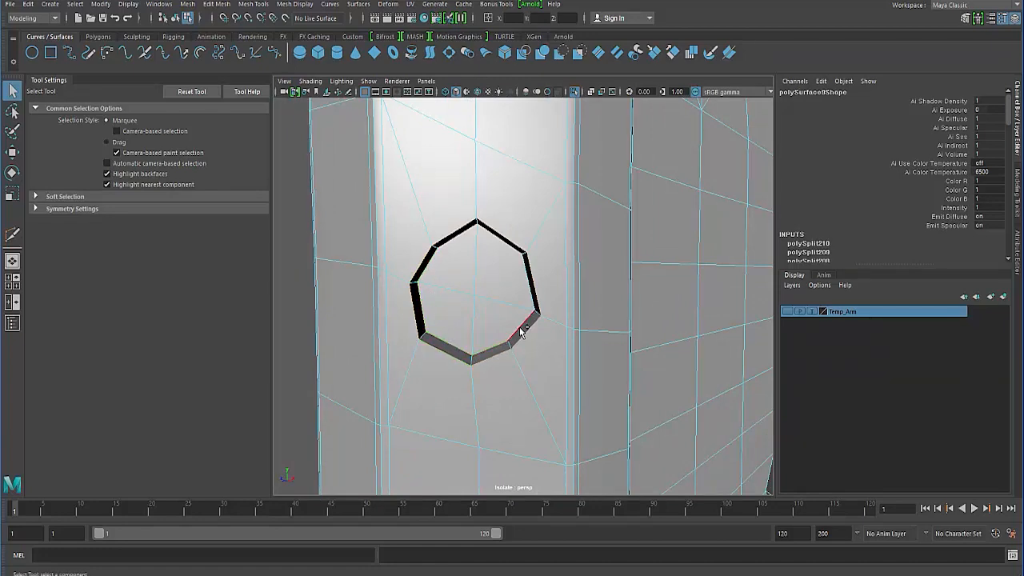
key(4)
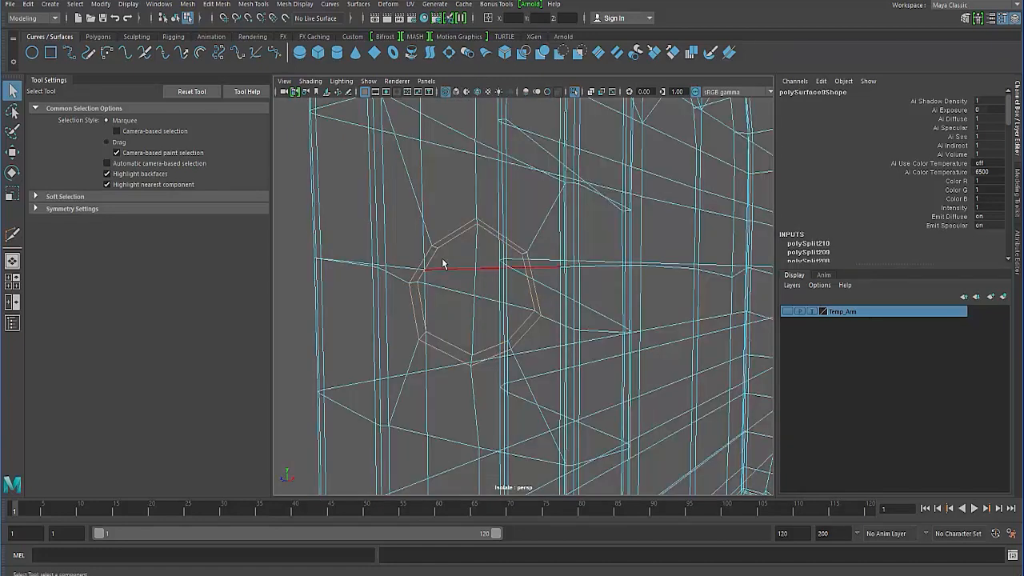
- Select the rim and floor edges of the remaining holes and bevel them all with fraction 0.5 and 2 segments
scroll(435, 279, down, 5)
mouse_move(401, 239)
alt+mouse_down()
mouse_move(396, 223)
mouse_move(391, 255)
alt+mouse_up()
alt+right_drag(391, 255, 370, 162)
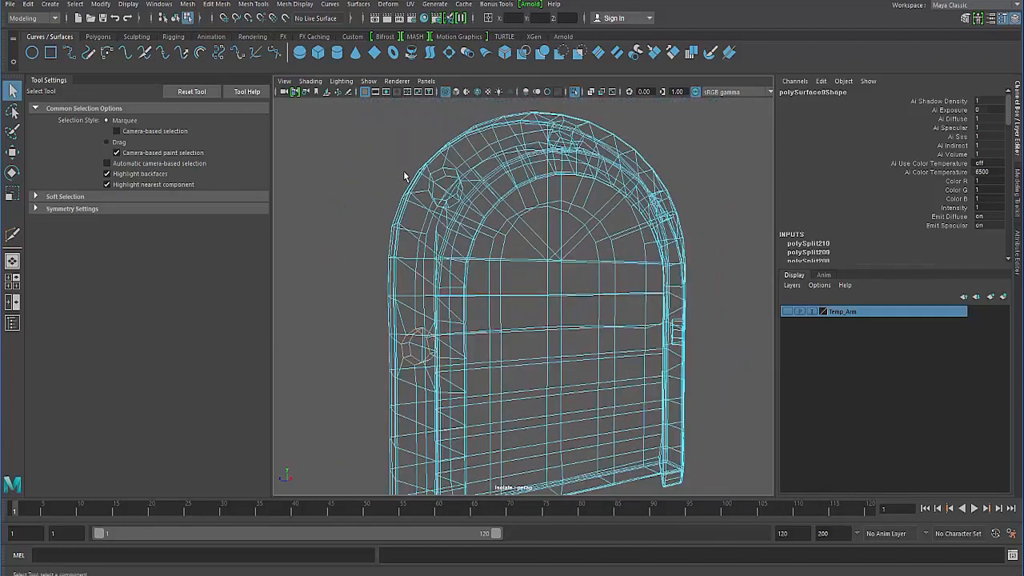
key(5)
alt+drag(361, 310, 382, 314)
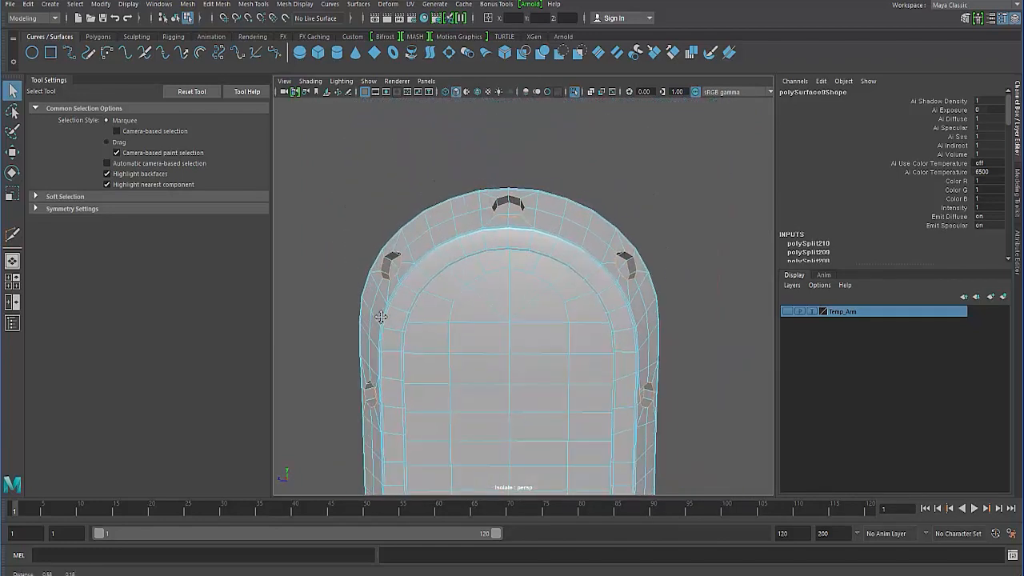
alt+right_drag(382, 315, 522, 210)
alt+drag(437, 296, 487, 304)
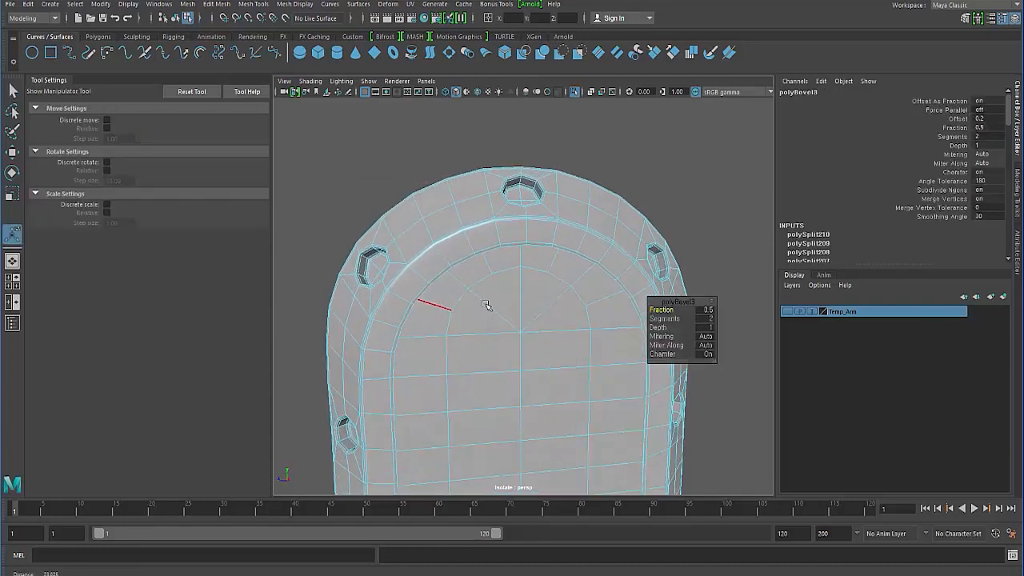
alt+right_drag(487, 304, 513, 307)
- Set the hole bevel's depth to 1.5 and return to object selection
click(703, 329)
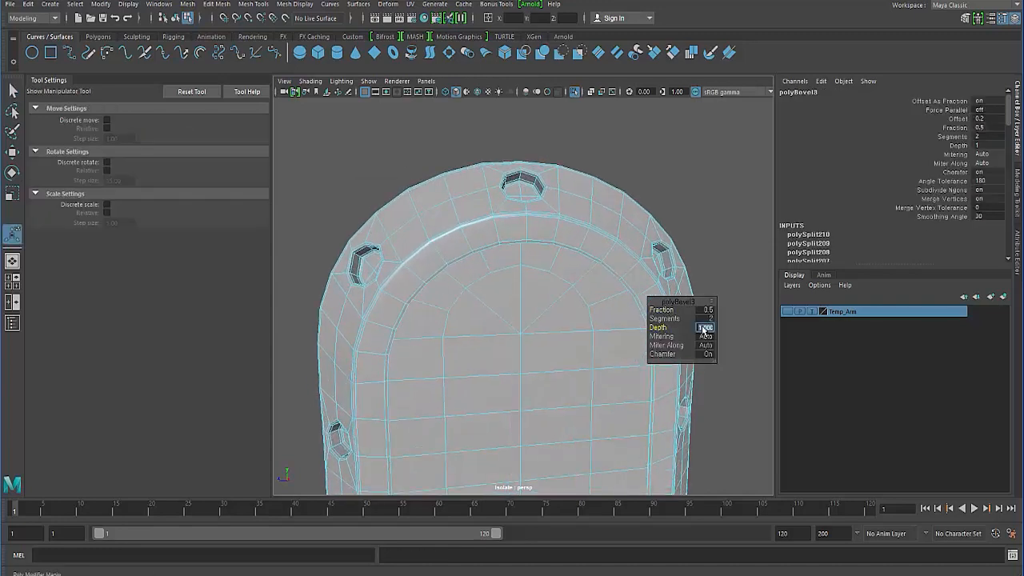
text(1.5)
key(Return)
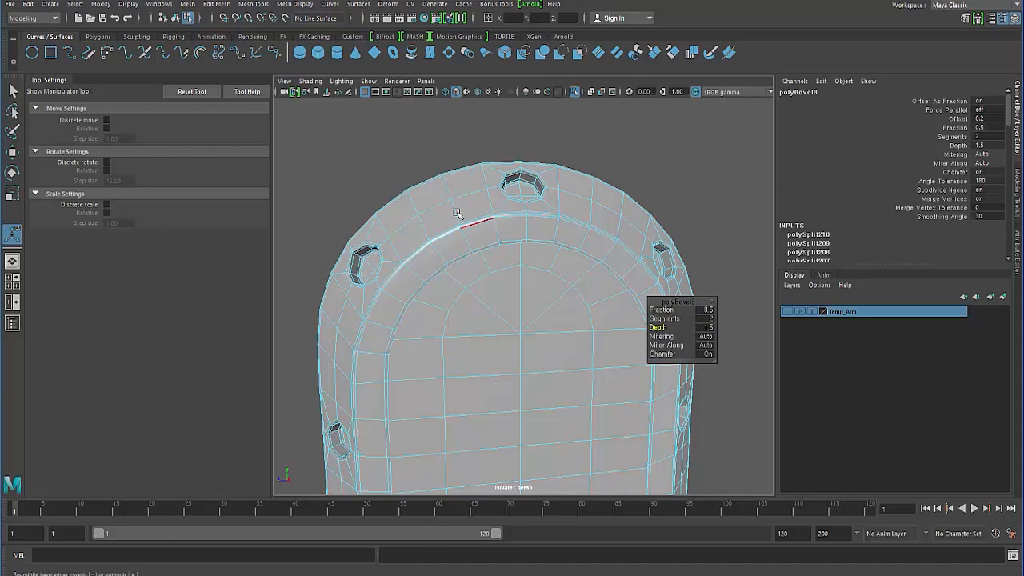
click(403, 177)
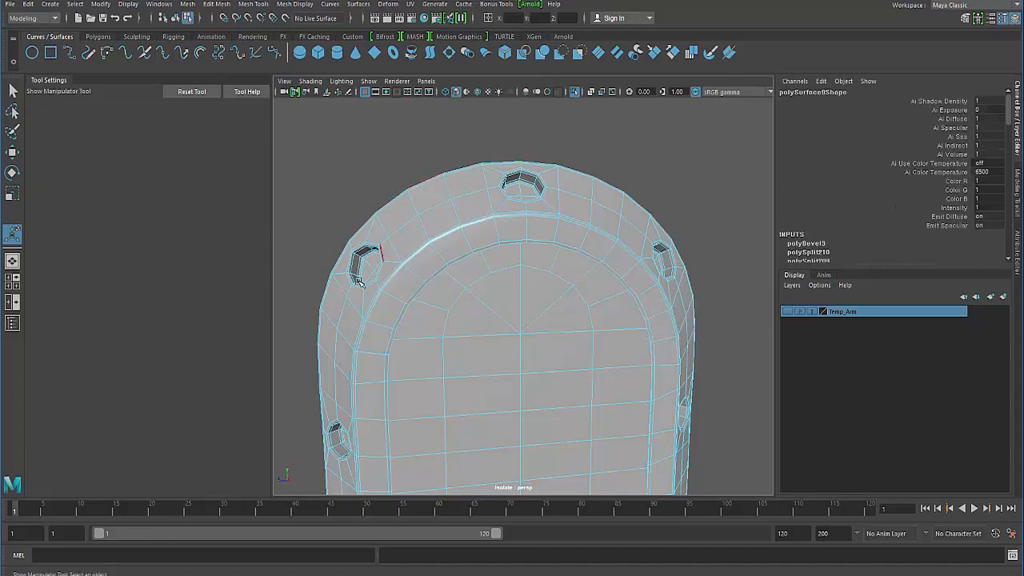
key(q)
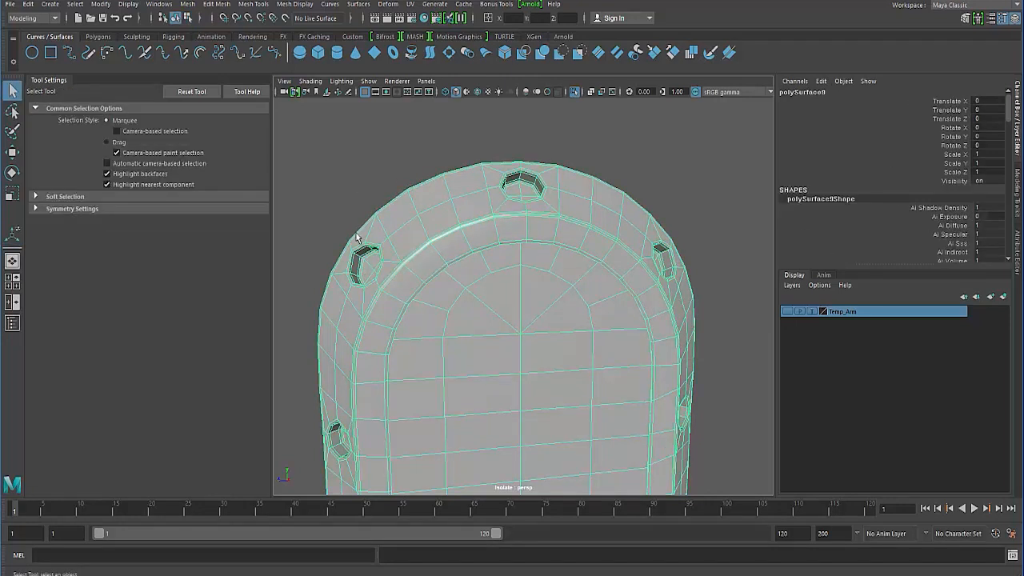
- Preview the shell smoothed to examine the bevelled holes and the lower end, and restore the unsmoothed display
click(345, 158)
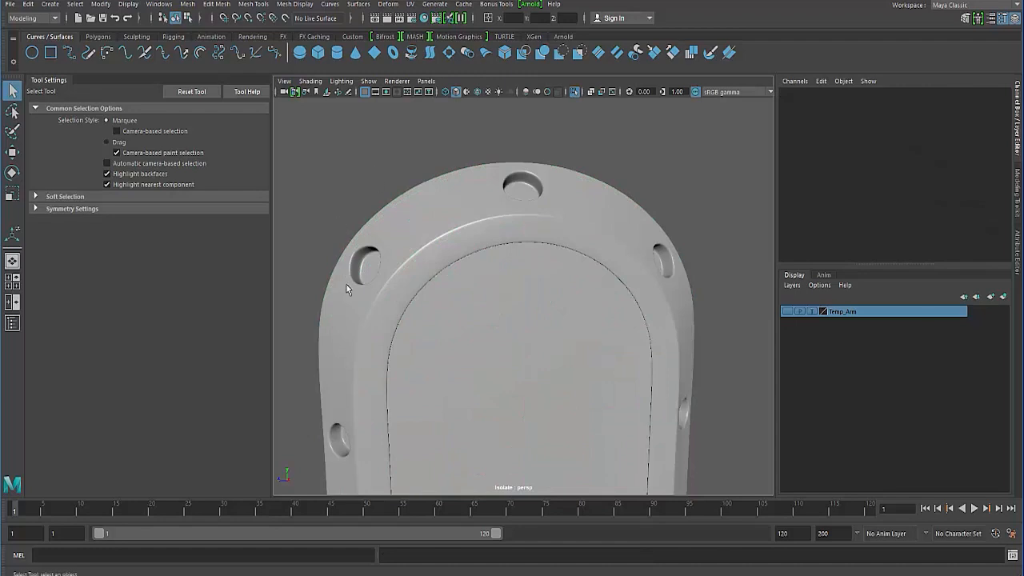
alt+right_drag(347, 289, 291, 285)
alt+drag(291, 285, 433, 210)
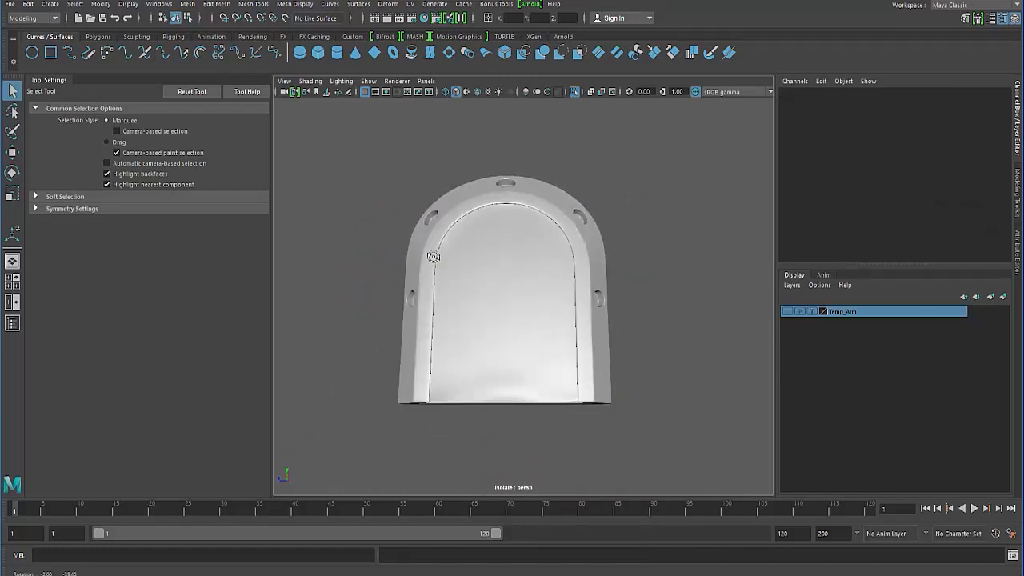
alt+right_drag(437, 231, 493, 296)
click(493, 297)
alt+drag(402, 337, 500, 343)
key(1)
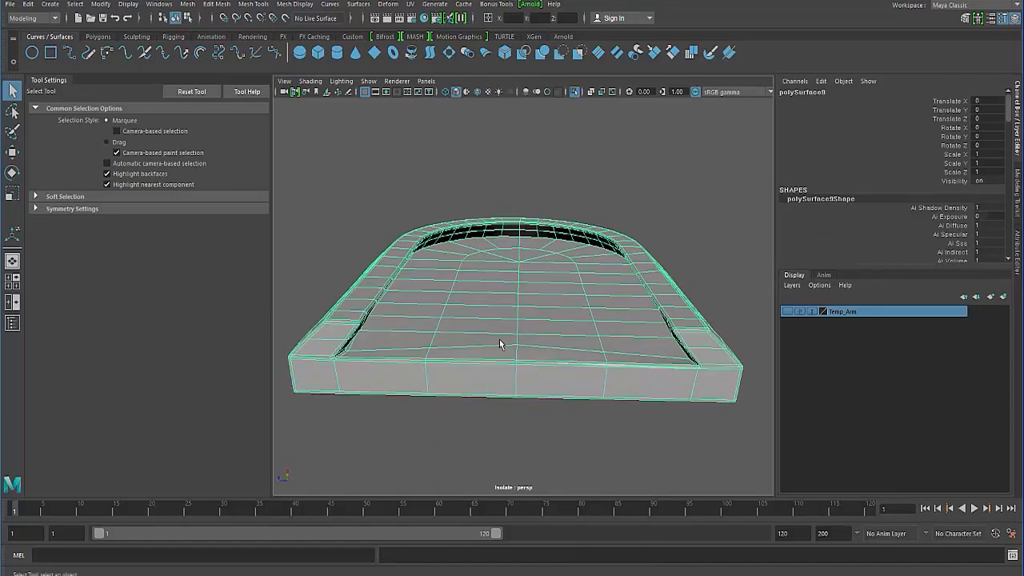
- Select the middle of the shell's lower edge and adjust its position with the Move tool
right_drag(501, 343, 471, 280)
click(519, 354)
key(w)
alt+drag(490, 337, 492, 307)
alt+right_drag(491, 308, 597, 328)
drag(516, 216, 512, 220)
alt+right_drag(488, 268, 344, 273)
alt+drag(332, 274, 339, 351)
click(332, 343)
key(F8)
key(F8)
click(324, 336)
- Examine the smoothed shell from several angles, checking how the shoulder and side holes blend into the surface
alt+drag(410, 342, 449, 372)
click(436, 352)
key(3)
click(363, 315)
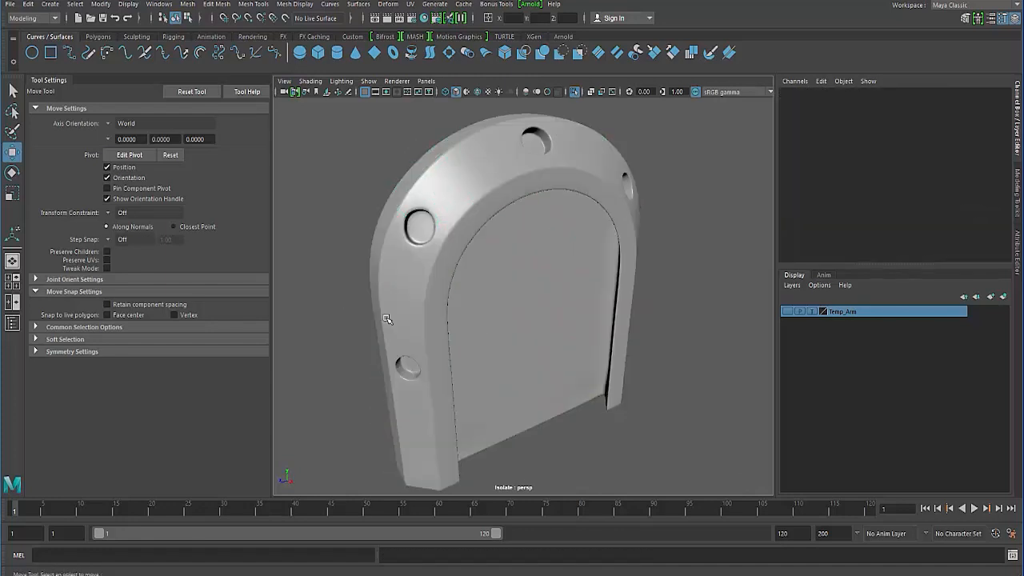
mouse_move(391, 320)
alt+mouse_down()
mouse_move(377, 322)
mouse_move(395, 315)
mouse_move(380, 310)
alt+mouse_up()
alt+right_drag(380, 310, 356, 301)
alt+drag(356, 301, 410, 277)
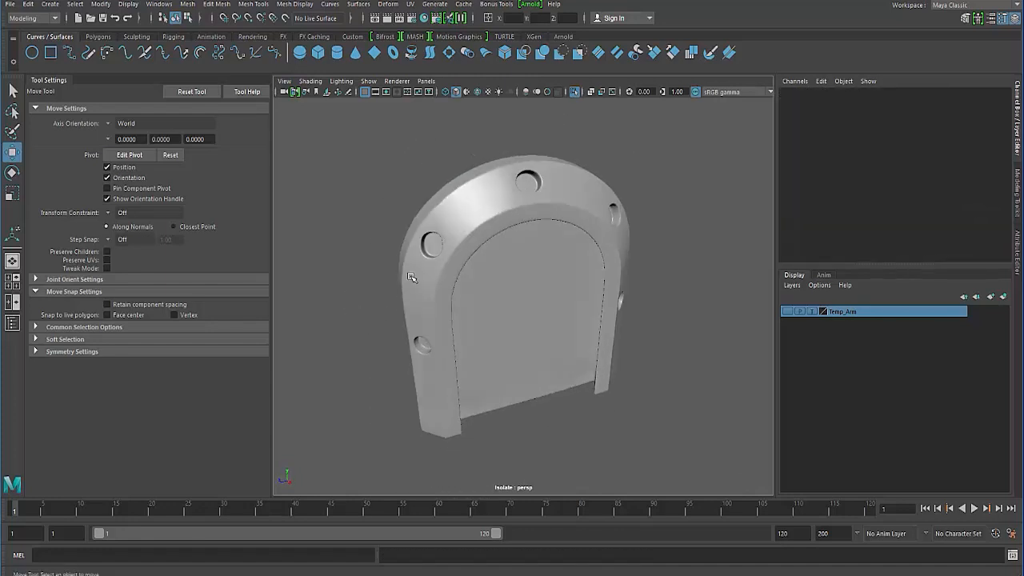
alt+drag(486, 248, 464, 280)
alt+right_drag(443, 357, 488, 320)
alt+drag(488, 320, 424, 279)
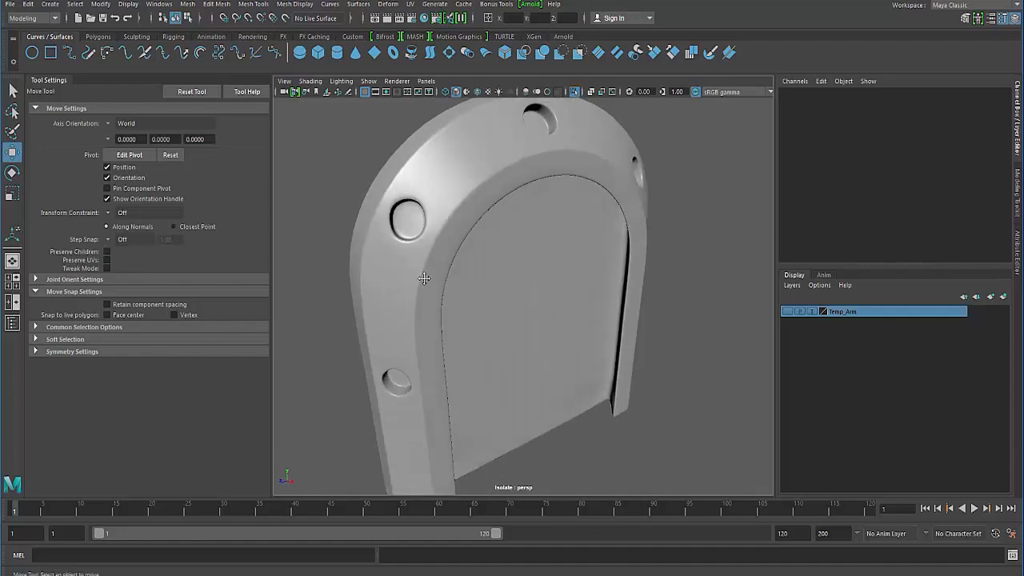
alt+right_drag(425, 279, 411, 301)
- Select the corner vertices at the shoulder hole's lower outer side in the unsmoothed shell and move them slightly outward
click(397, 302)
alt+drag(410, 302, 428, 264)
key(1)
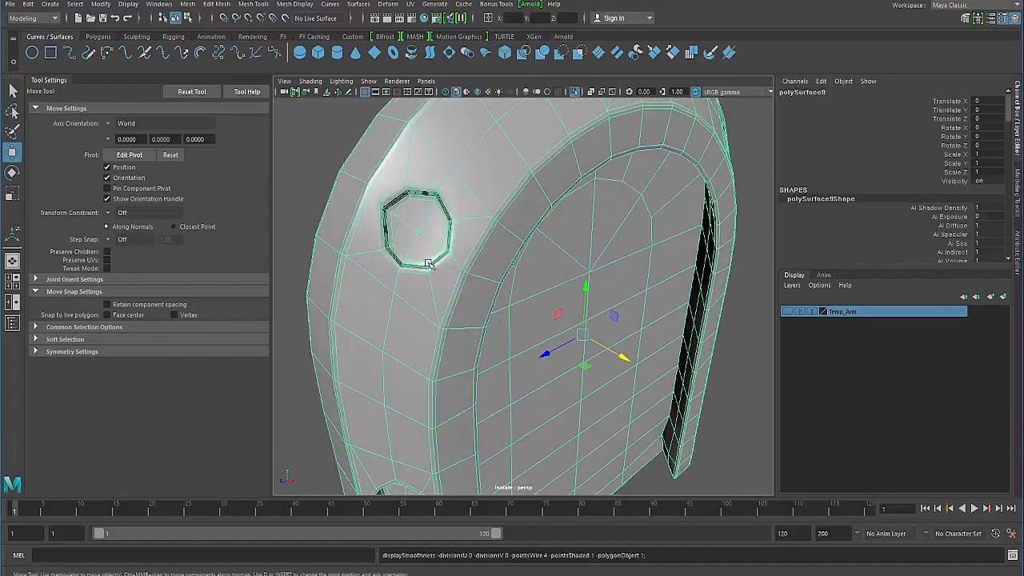
right_drag(390, 262, 344, 254)
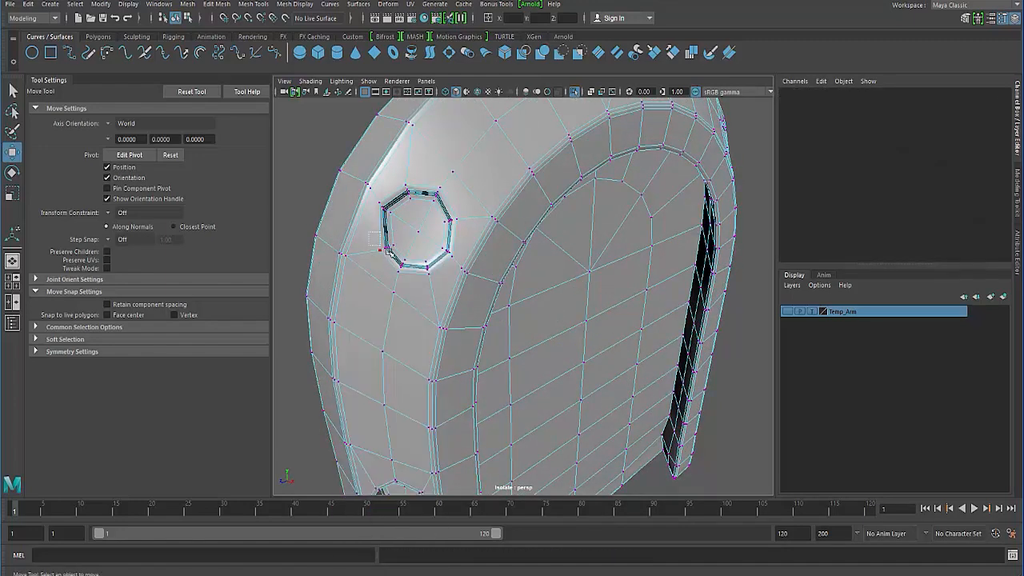
mouse_move(386, 265)
alt+mouse_down()
mouse_move(390, 252)
mouse_move(360, 232)
alt+mouse_up()
key(4)
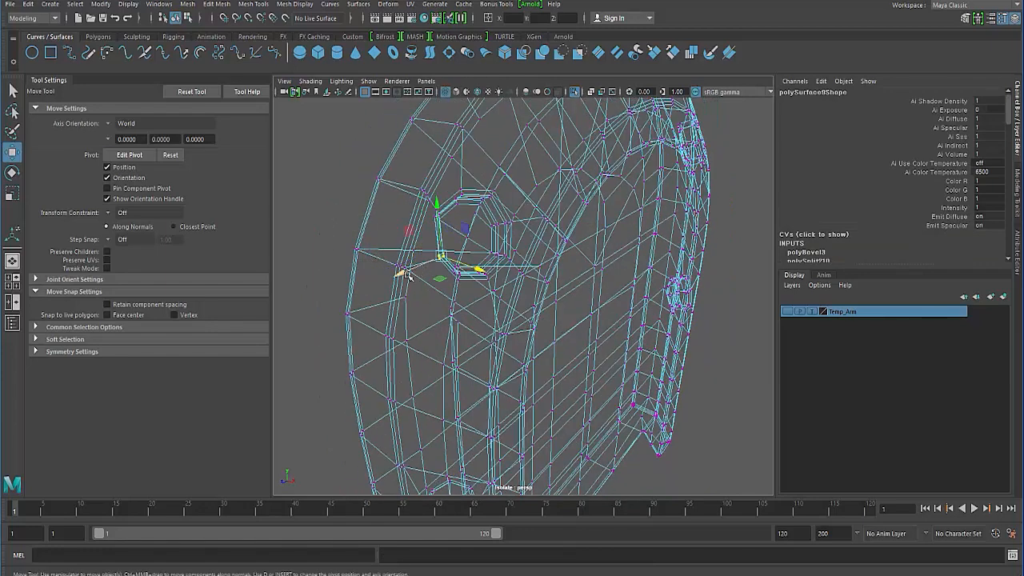
key(5)
alt+drag(406, 274, 385, 272)
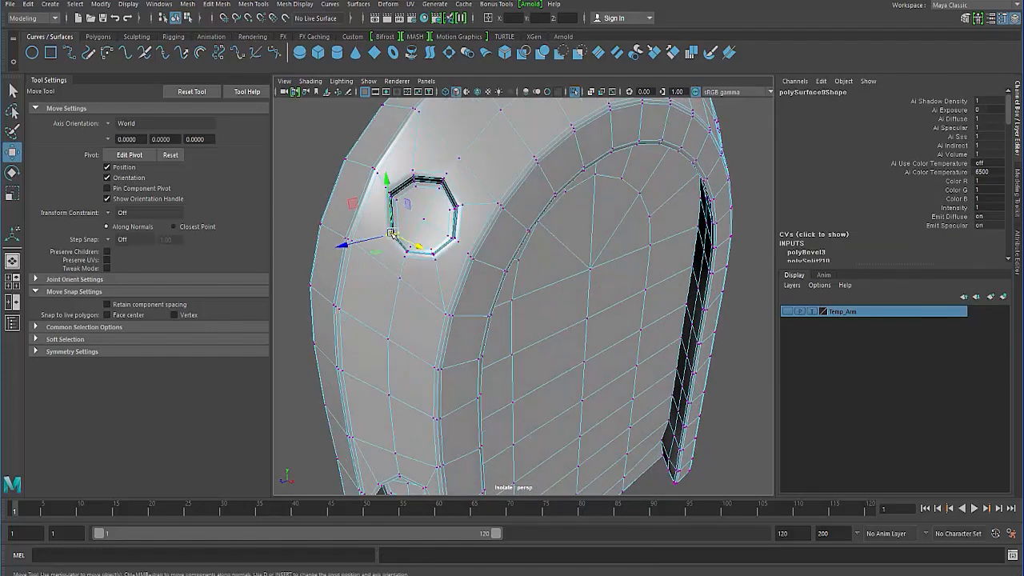
drag(391, 233, 392, 232)
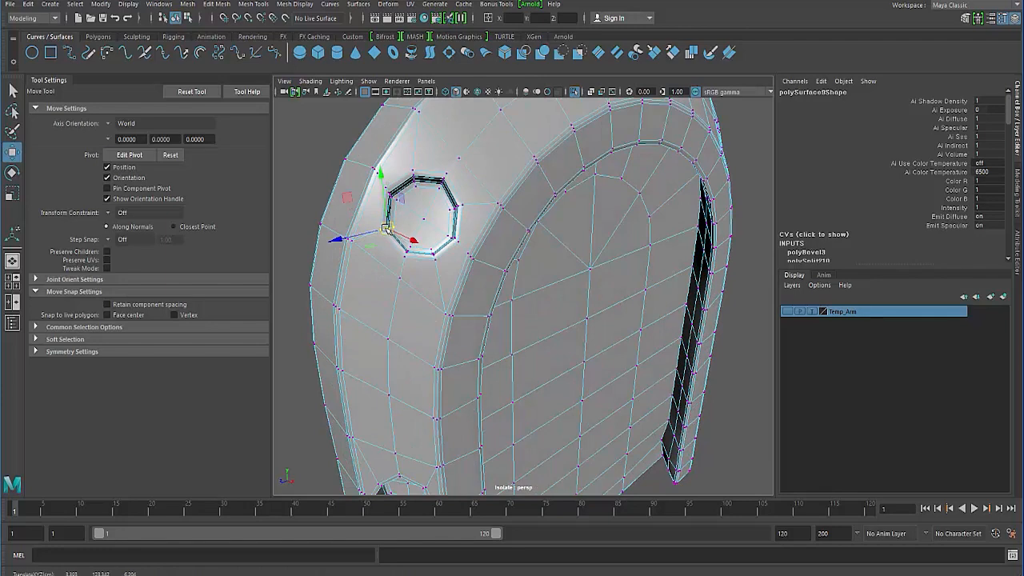
click(320, 202)
- Turn off the shell's isolation to show the whole arm assembly
scroll(384, 265, down, 5)
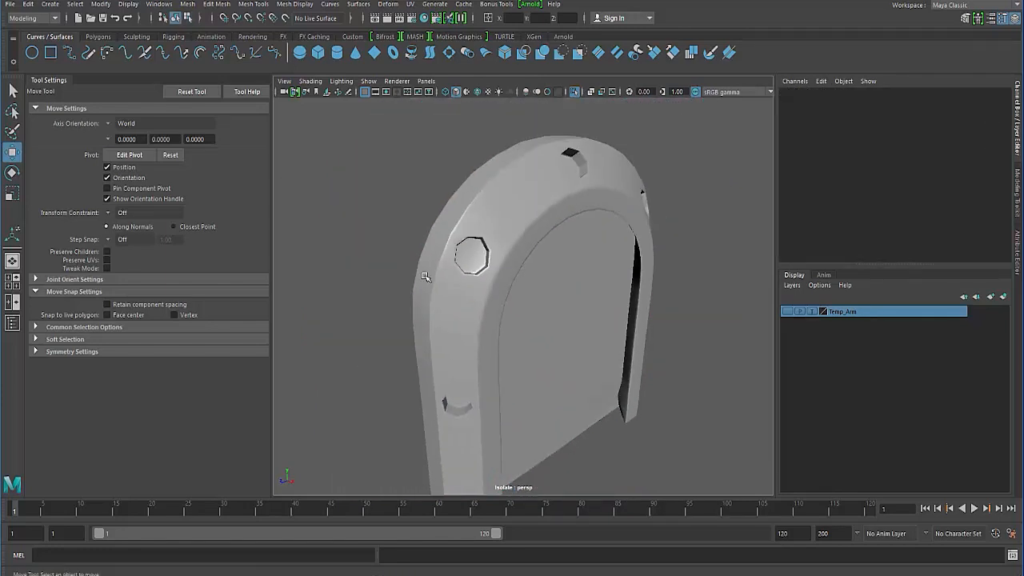
click(457, 296)
alt+drag(458, 296, 389, 283)
scroll(382, 276, down, 1)
click(437, 167)
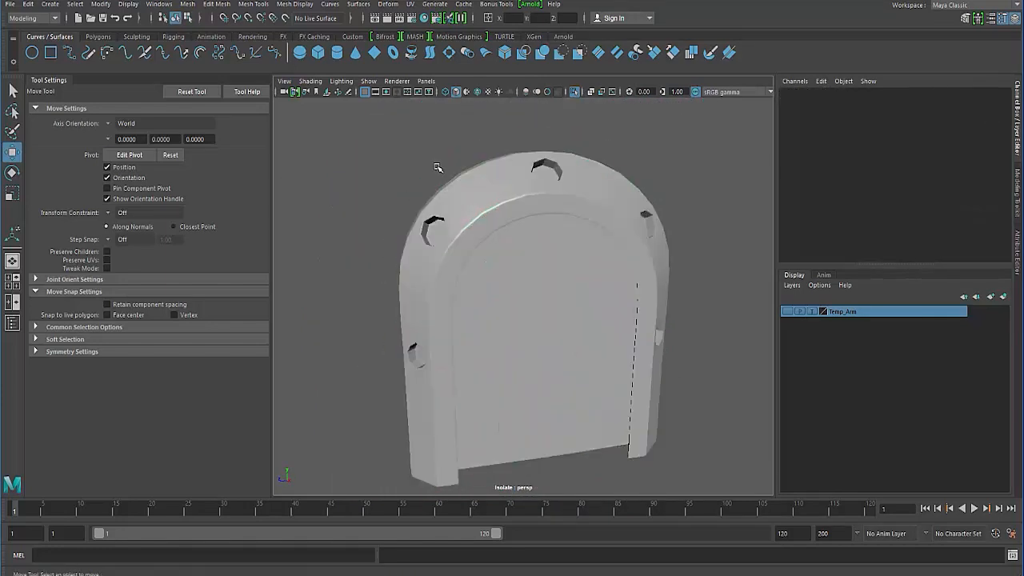
click(575, 92)
- Select the middle body and the adjoining lower piece and examine the seam around their open gap from below
alt+drag(452, 221, 560, 232)
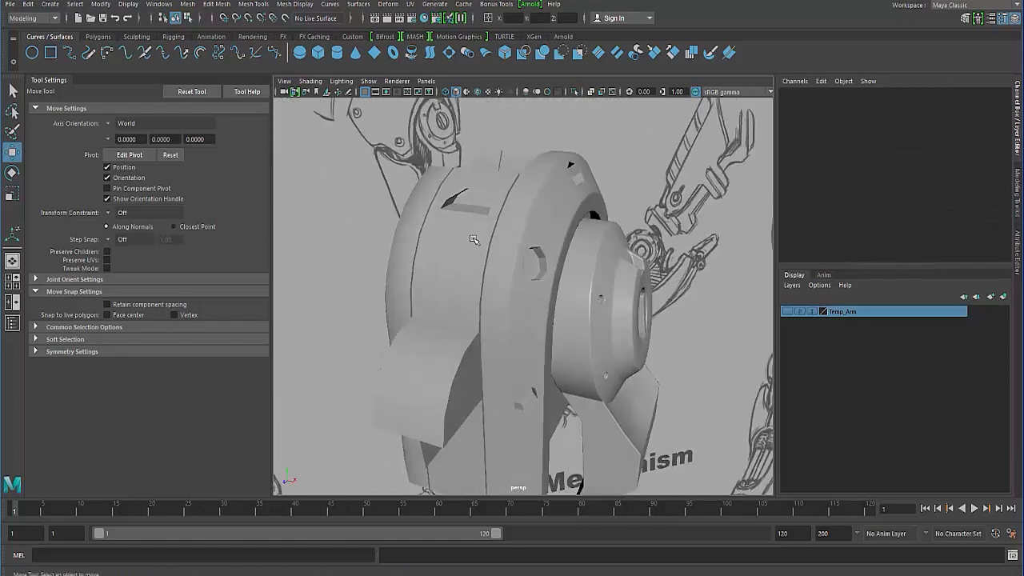
click(461, 241)
alt+drag(426, 254, 437, 249)
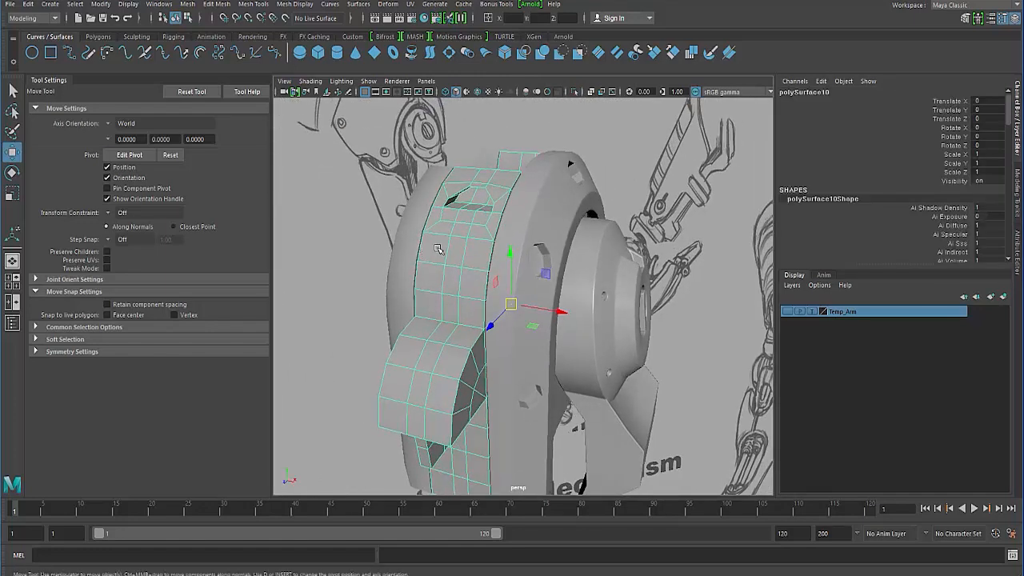
alt+drag(478, 127, 350, 162)
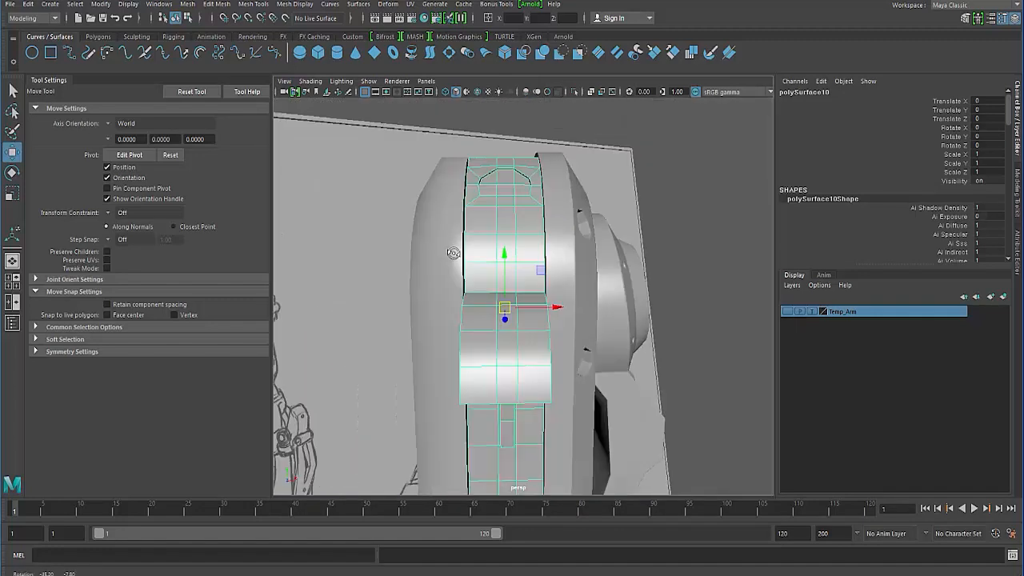
mouse_move(424, 296)
alt+mouse_down()
mouse_move(464, 328)
mouse_move(476, 290)
mouse_move(459, 291)
alt+mouse_up()
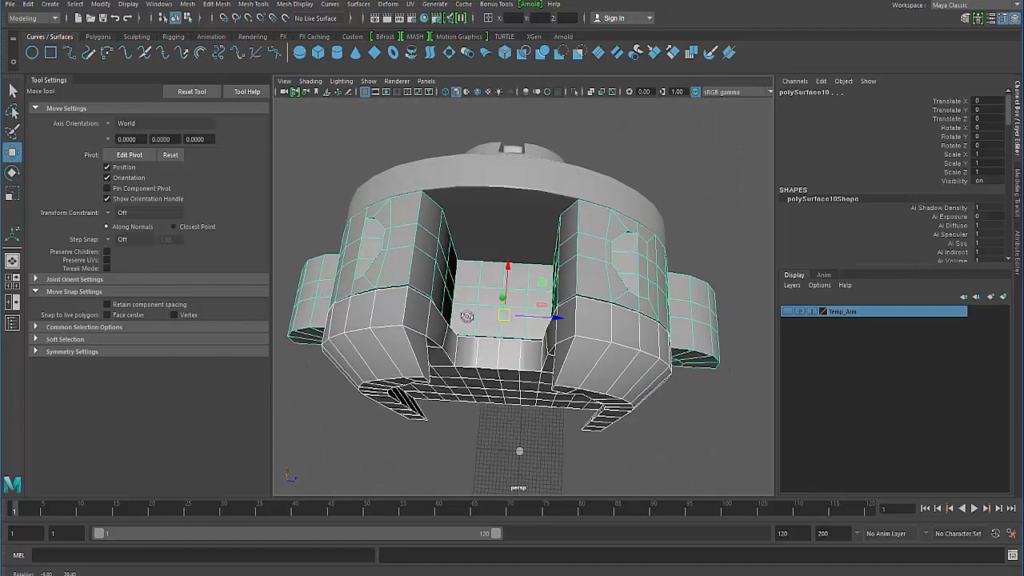
mouse_move(468, 312)
alt+mouse_down()
mouse_move(472, 331)
mouse_move(471, 315)
alt+mouse_up()
alt+right_drag(472, 315, 485, 316)
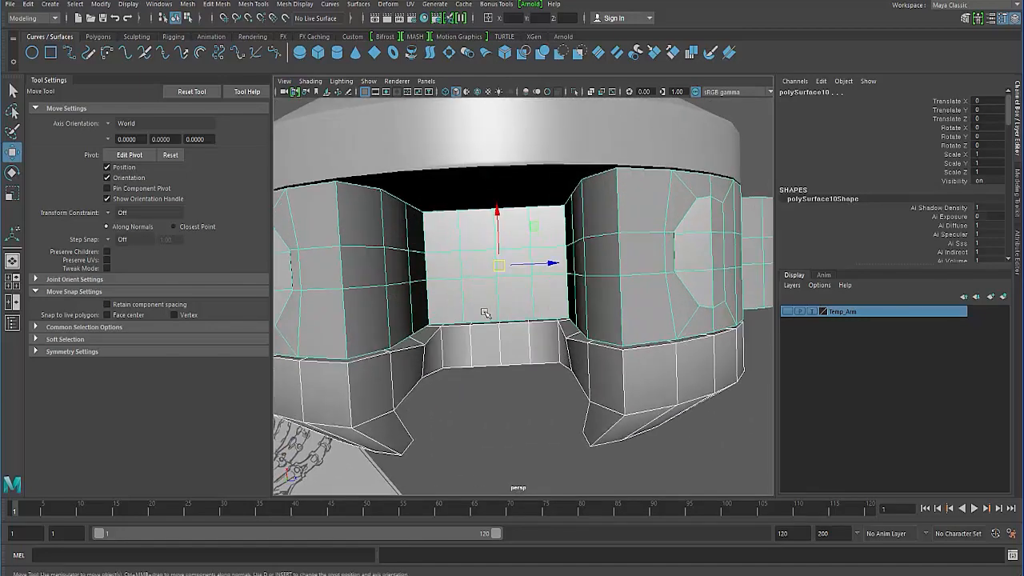
- Select the two inner corner vertices beside the lower piece's back wall and scale them farther apart along Z
alt+drag(485, 315, 448, 320)
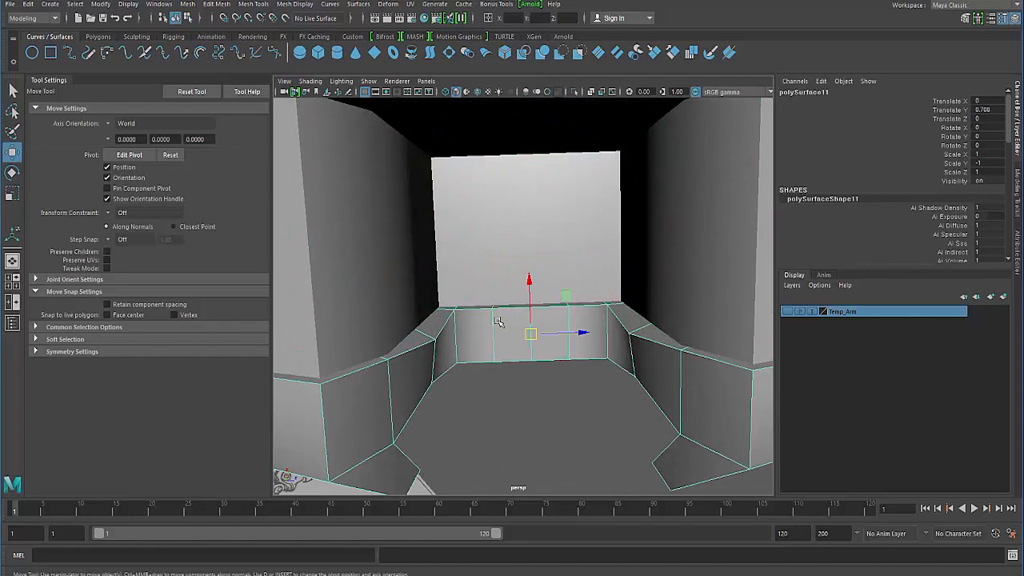
alt+drag(497, 321, 512, 327)
right_drag(468, 285, 416, 284)
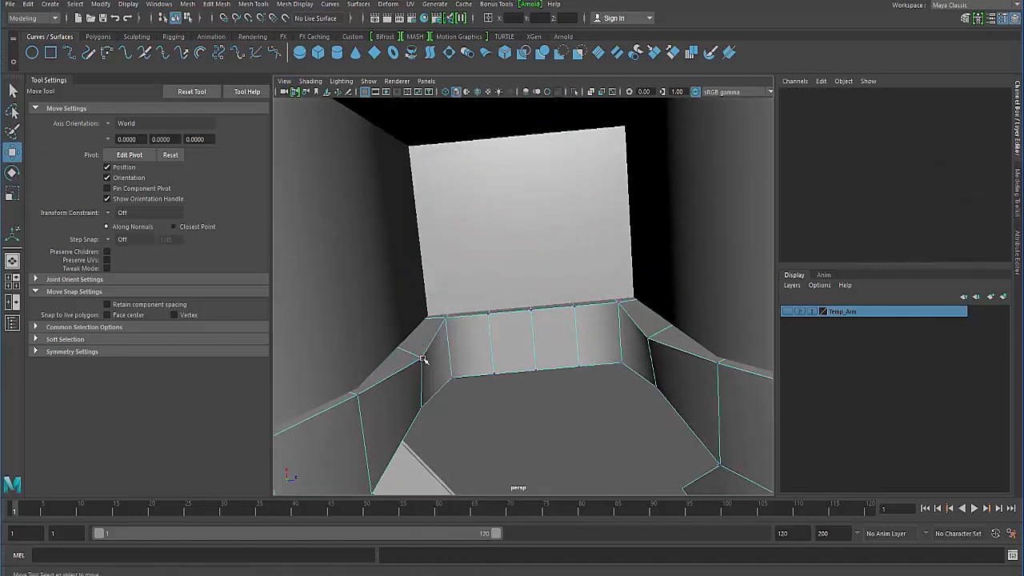
click(422, 358)
click(520, 355)
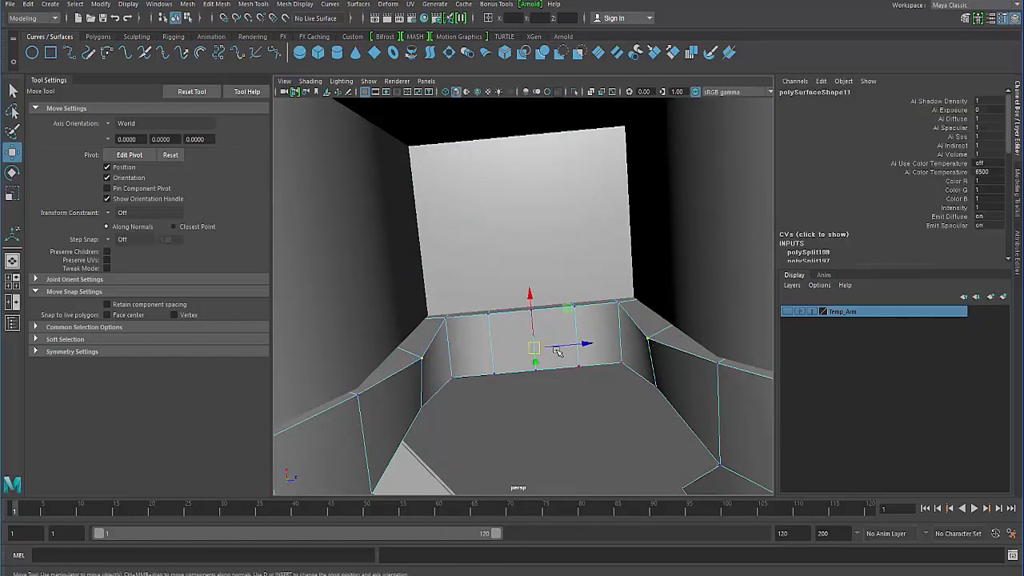
key(r)
drag(490, 352, 480, 354)
mouse_move(414, 354)
alt+mouse_down()
mouse_move(414, 315)
mouse_move(424, 340)
alt+mouse_up()
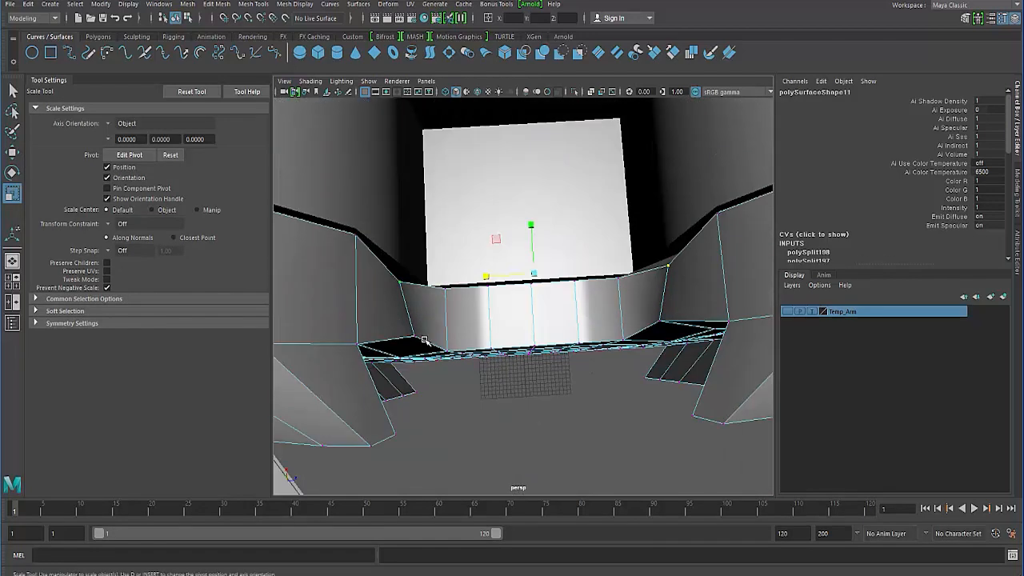
- Scale the upper corner vertices of the lower piece's back wall apart along Z by about 1.19 to meet the body's opening
alt+drag(448, 292, 609, 318)
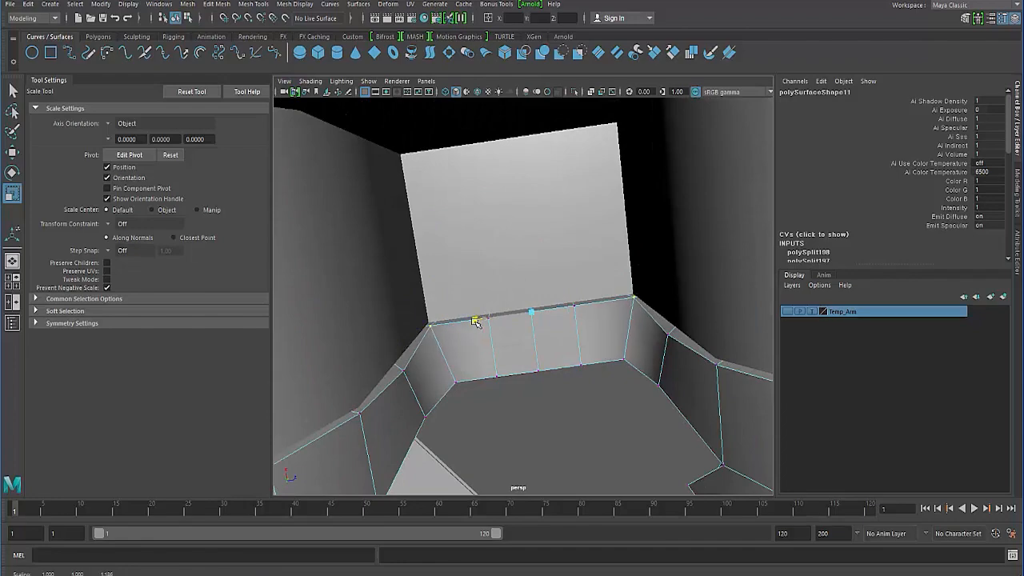
alt+drag(470, 330, 452, 294)
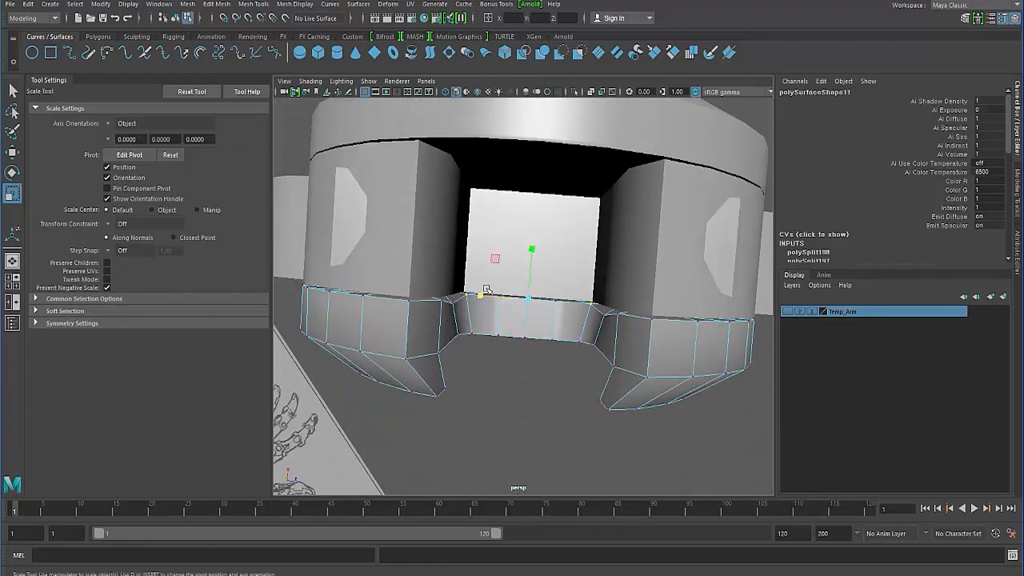
- Delete the central block of faces below the lower piece's gap, four columns wide and three rows high
key(F8)
alt+drag(383, 311, 499, 275)
alt+right_drag(498, 275, 474, 297)
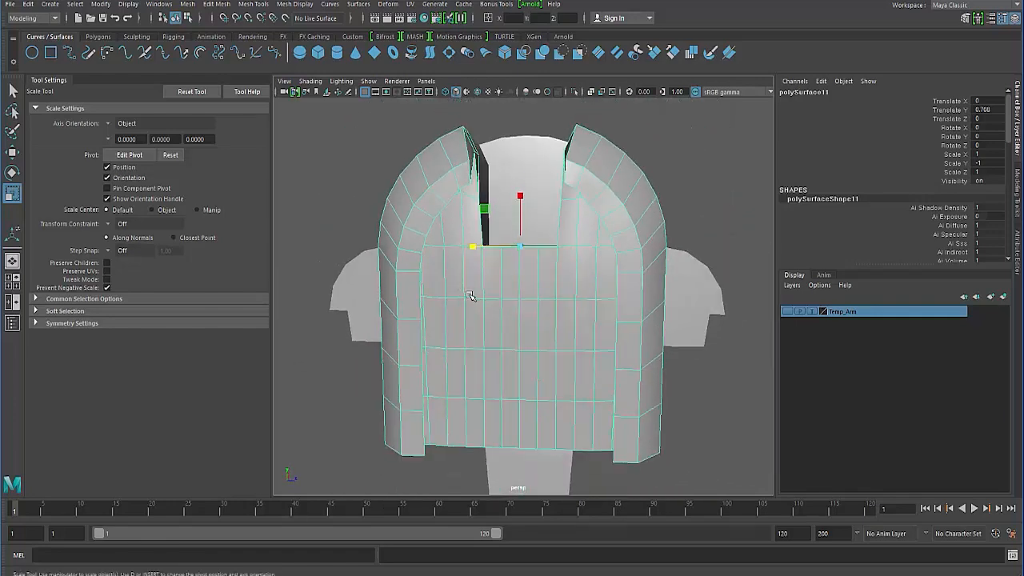
alt+drag(474, 296, 493, 276)
right_drag(493, 276, 492, 306)
alt+drag(493, 306, 547, 370)
alt+drag(548, 371, 489, 338)
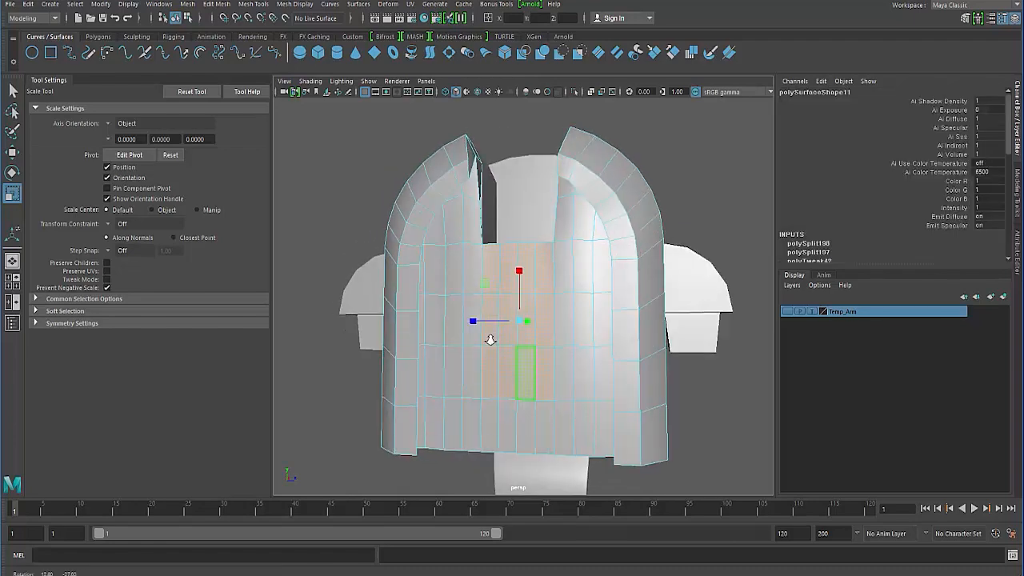
alt+right_drag(489, 338, 475, 331)
key(Delete)
- Select the middle body's faces lying behind the lower piece's deepened notch and delete them
click(512, 328)
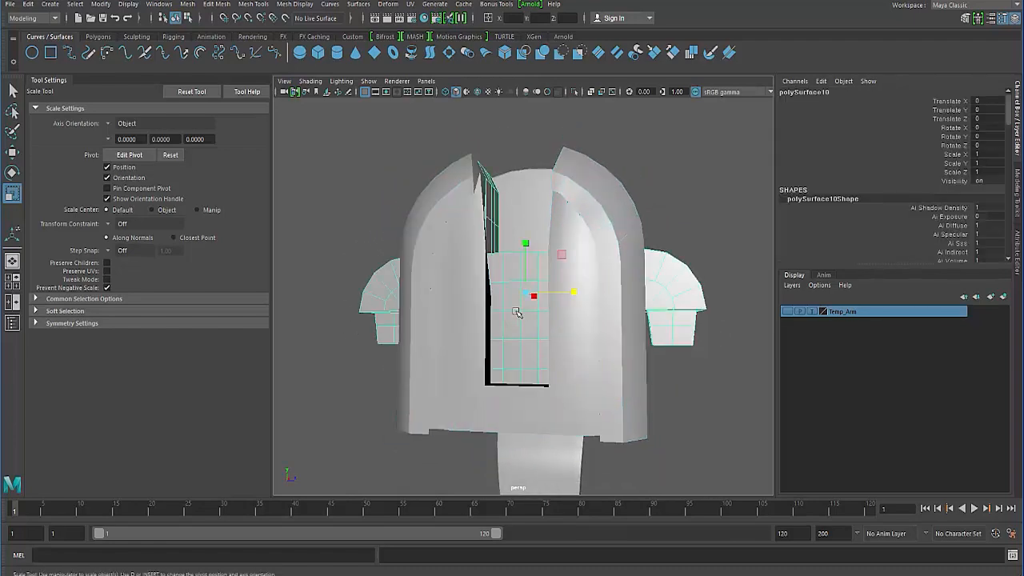
alt+drag(518, 315, 508, 373)
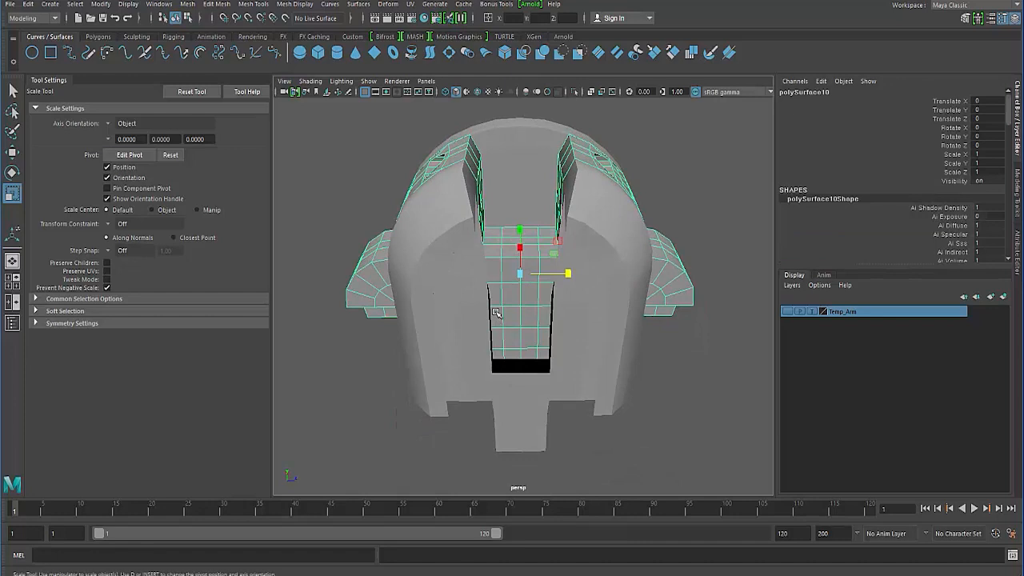
alt+drag(496, 312, 490, 296)
right_drag(521, 278, 519, 308)
alt+drag(507, 303, 496, 257)
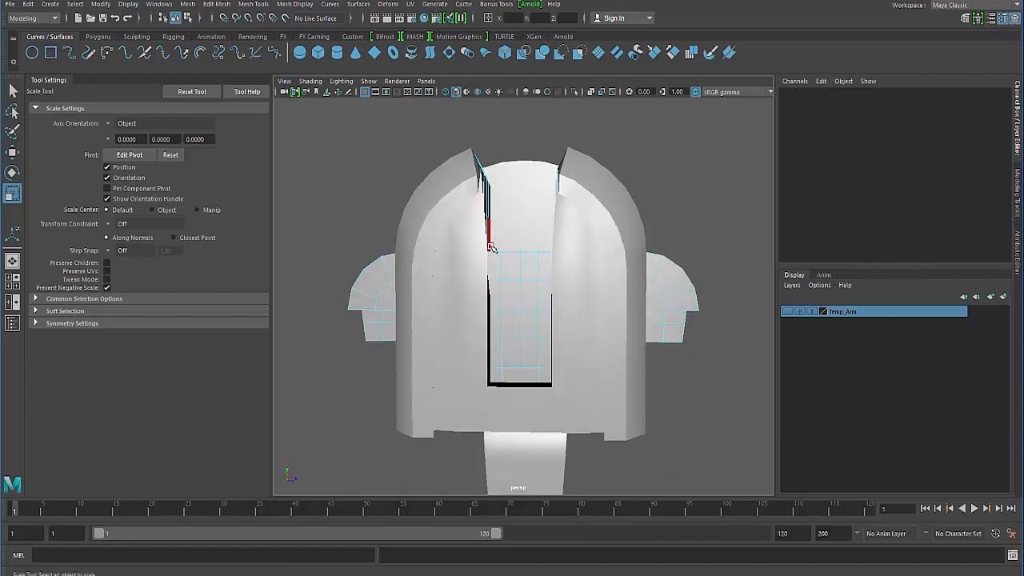
drag(537, 376, 534, 372)
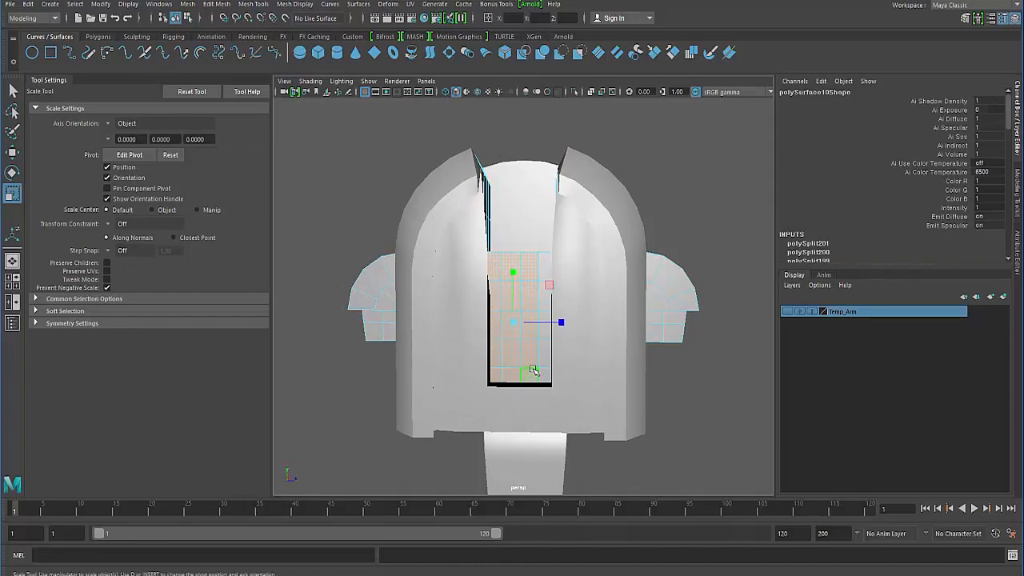
key(4)
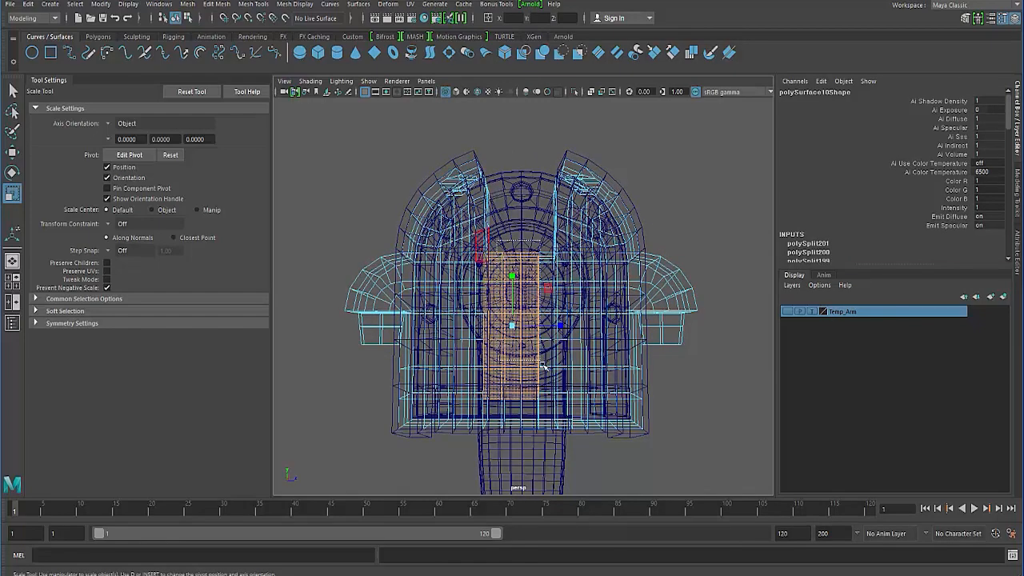
alt+drag(497, 363, 496, 418)
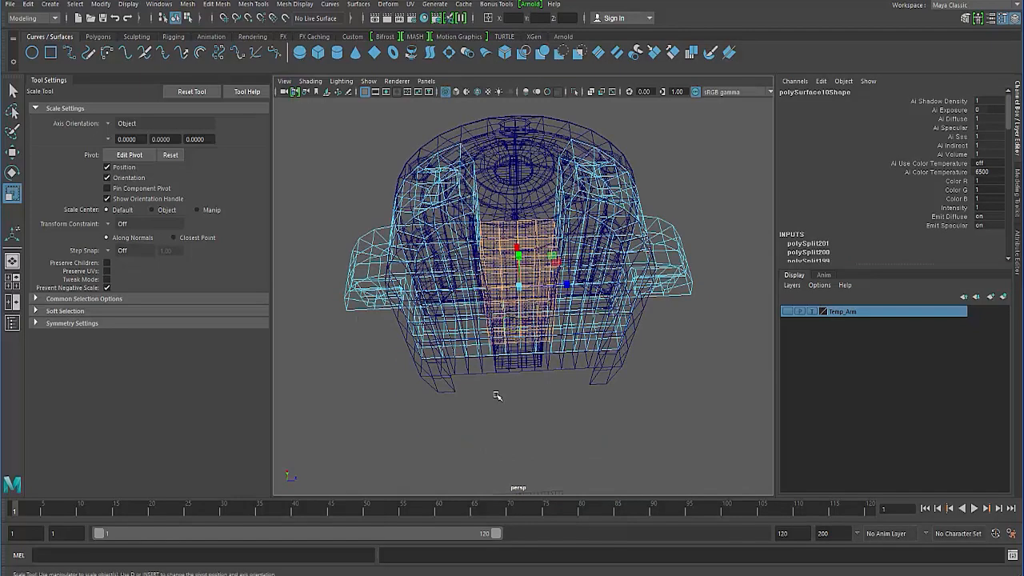
key(5)
mouse_move(448, 312)
alt+mouse_down()
mouse_move(451, 340)
mouse_move(432, 343)
mouse_move(419, 313)
mouse_move(425, 291)
mouse_move(444, 284)
mouse_move(432, 313)
alt+mouse_up()
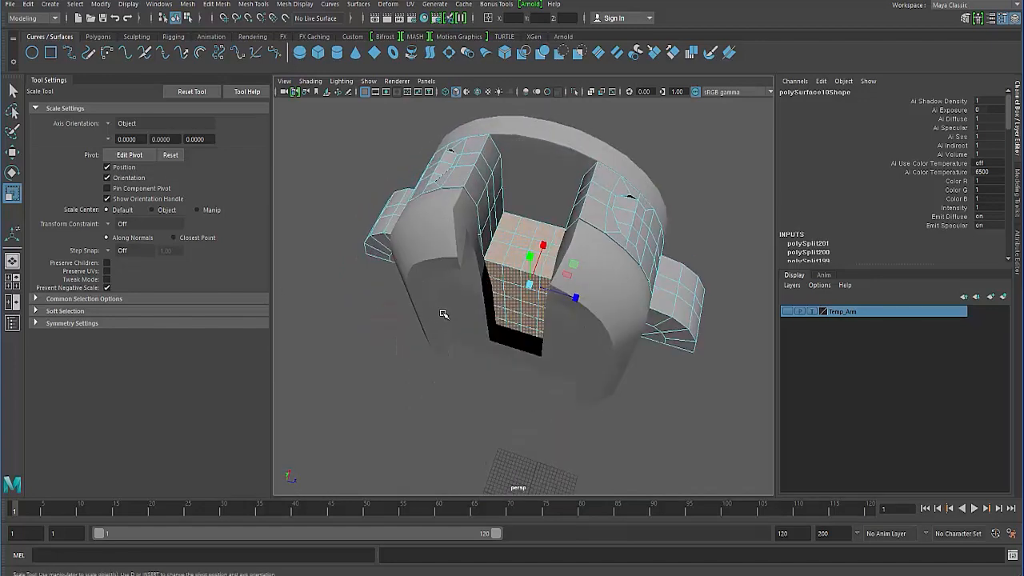
click(471, 315)
alt+drag(439, 318, 407, 299)
- Isolate the lower piece and close the open border around its notch with Fill Hole
click(446, 312)
click(574, 91)
right_drag(409, 277, 358, 268)
click(435, 359)
alt+drag(491, 373, 443, 428)
shift+click(599, 390)
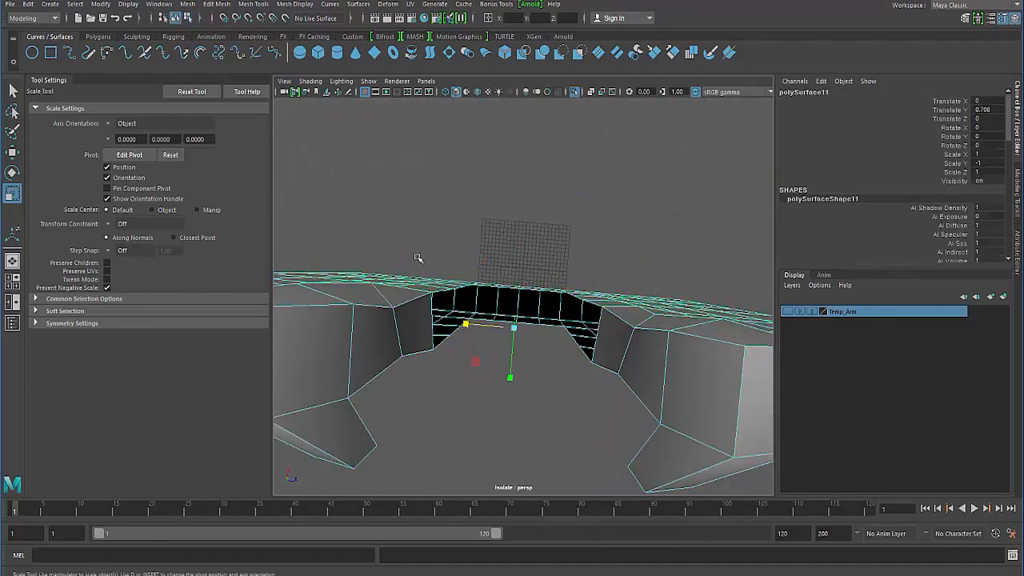
click(217, 5)
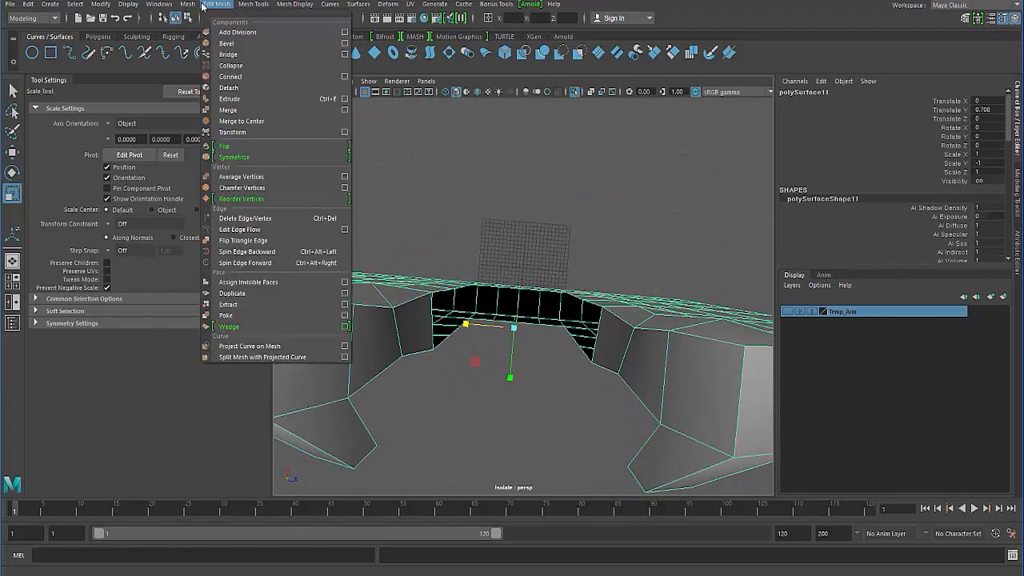
mouse_move(193, 7)
click(207, 84)
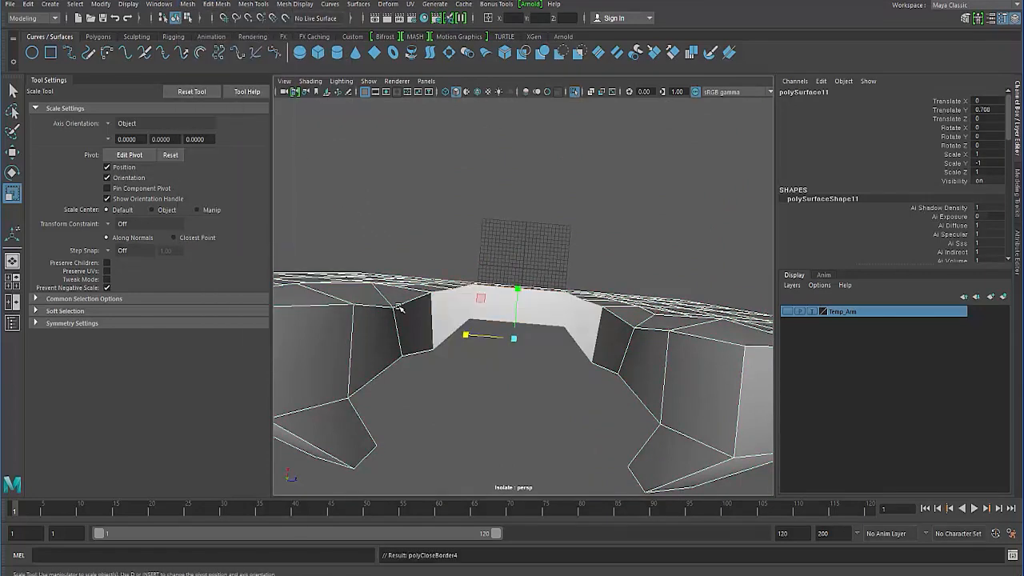
alt+drag(393, 345, 403, 348)
- Cut edges across one curved side of the filled notch wall with Multi-Cut, joining the matching border vertices
click(490, 241)
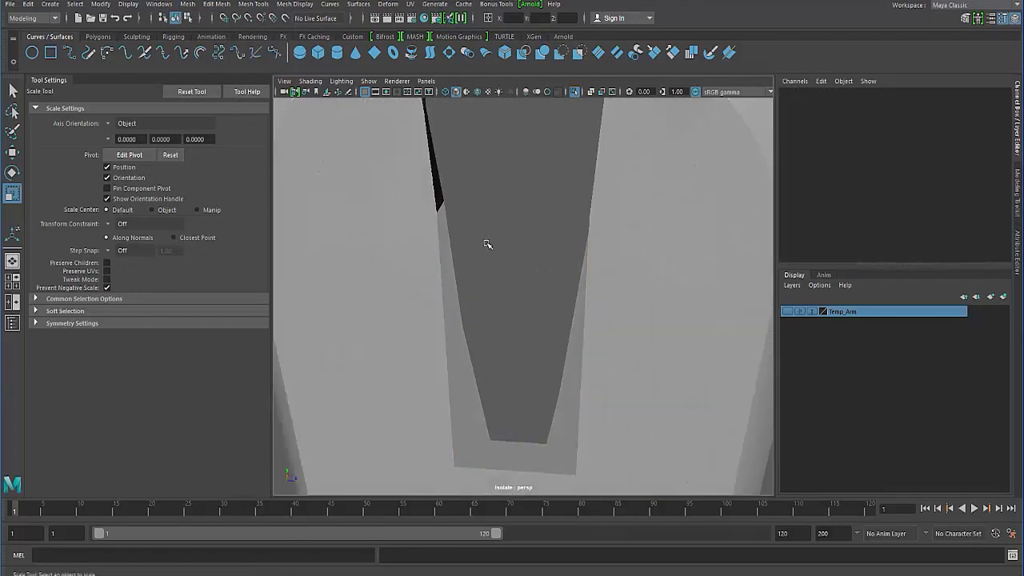
alt+drag(488, 244, 469, 291)
shift+right_drag(467, 290, 393, 291)
click(468, 291)
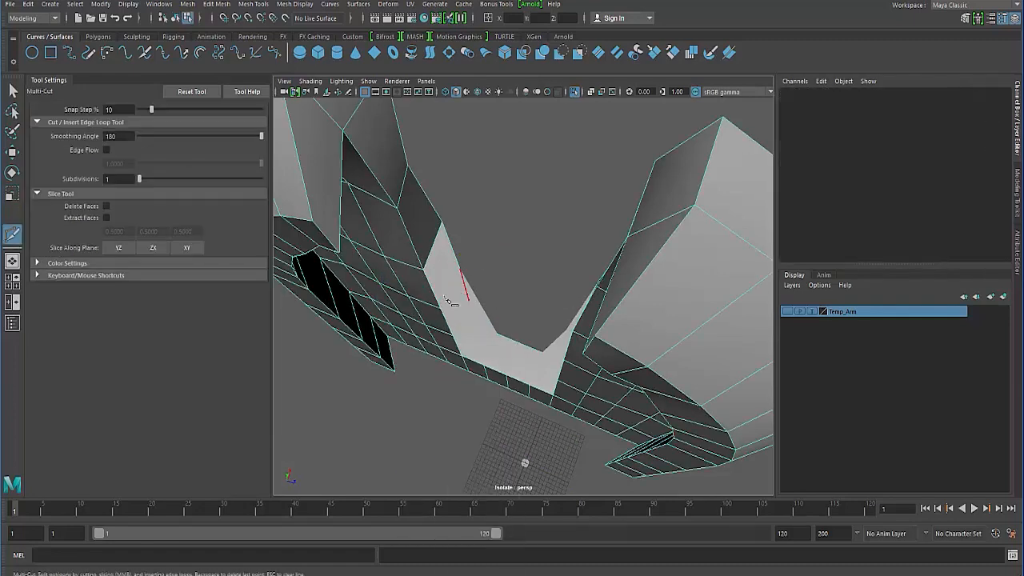
alt+drag(449, 299, 472, 295)
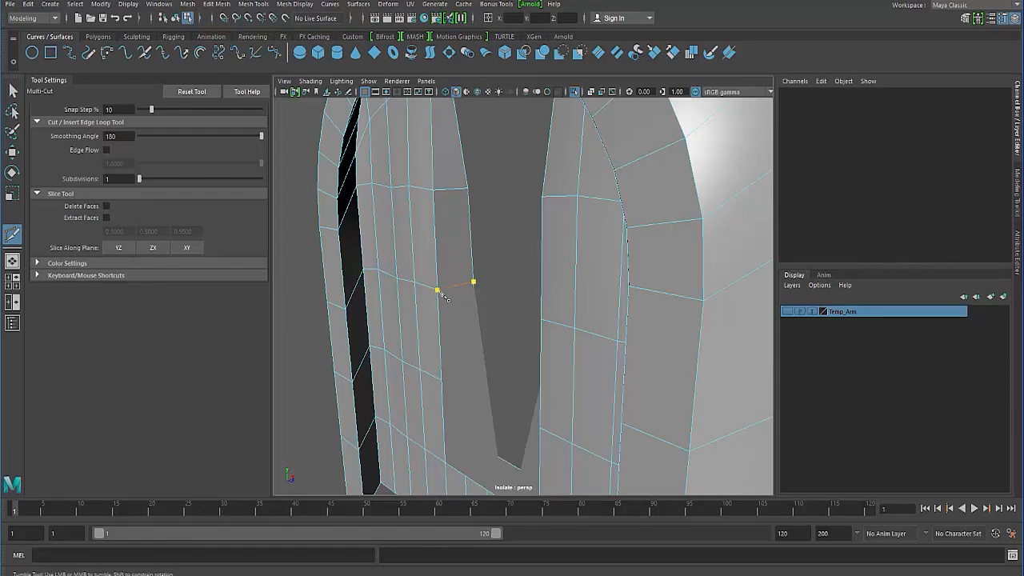
right_click(442, 370)
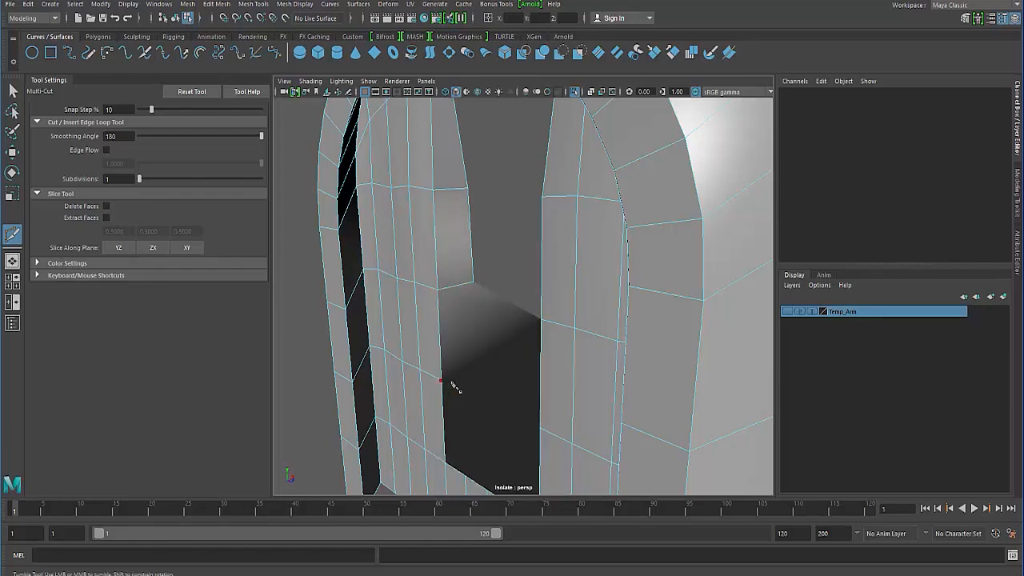
alt+drag(453, 386, 510, 370)
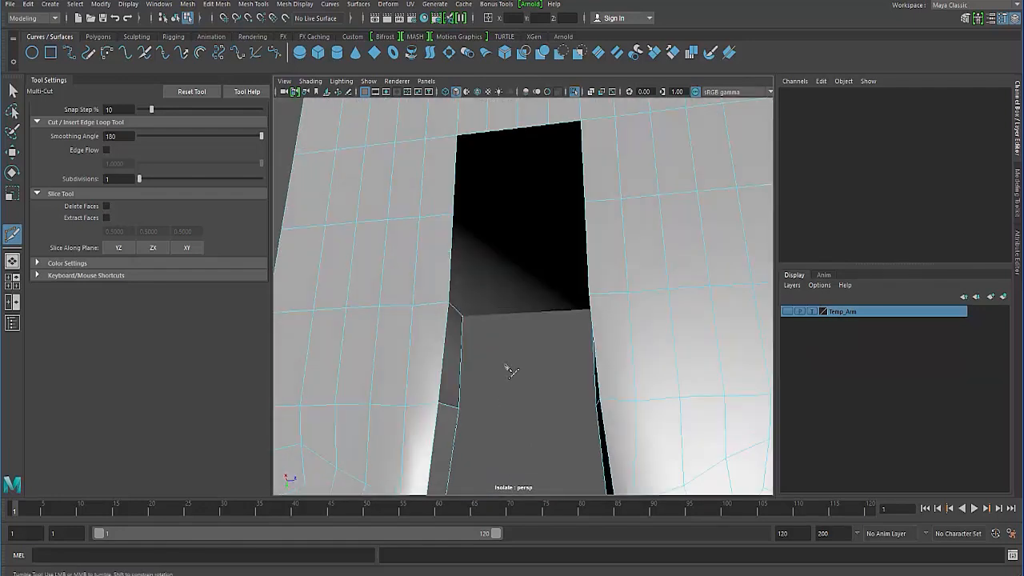
- Cut edges across the filled wall at both corners of the notch's closed end
alt+drag(472, 264, 455, 279)
right_click(446, 416)
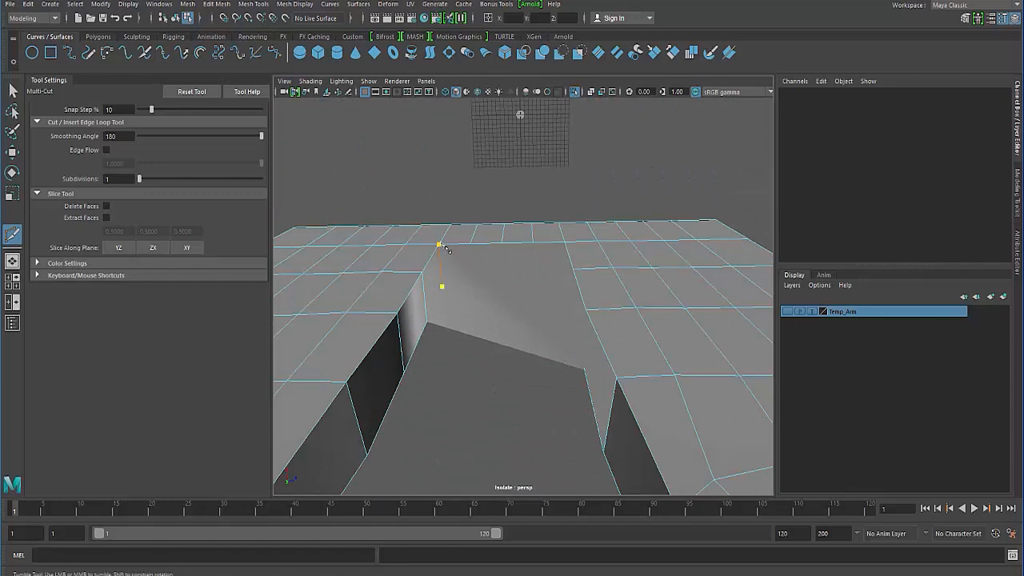
right_click(445, 249)
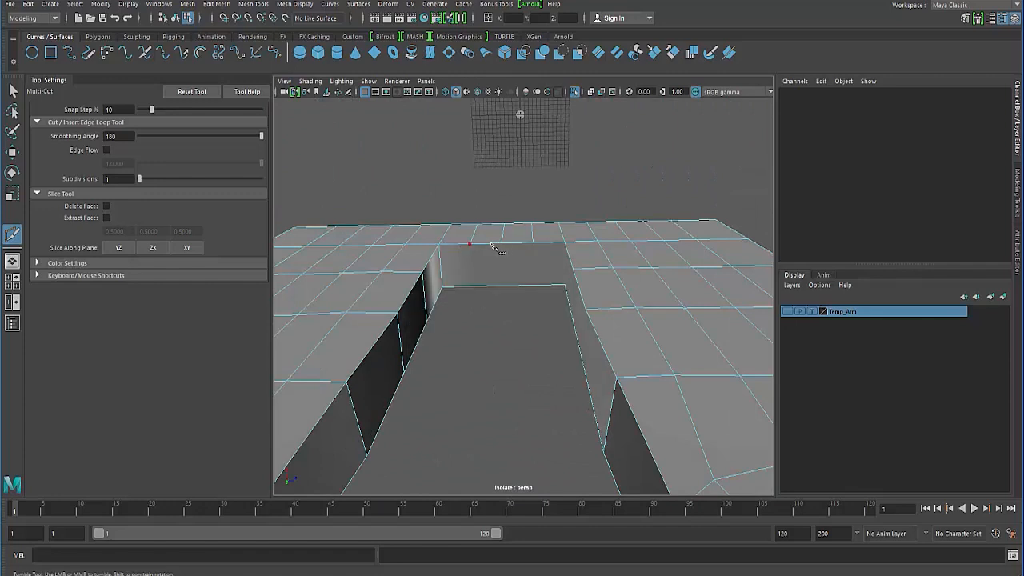
right_click(566, 286)
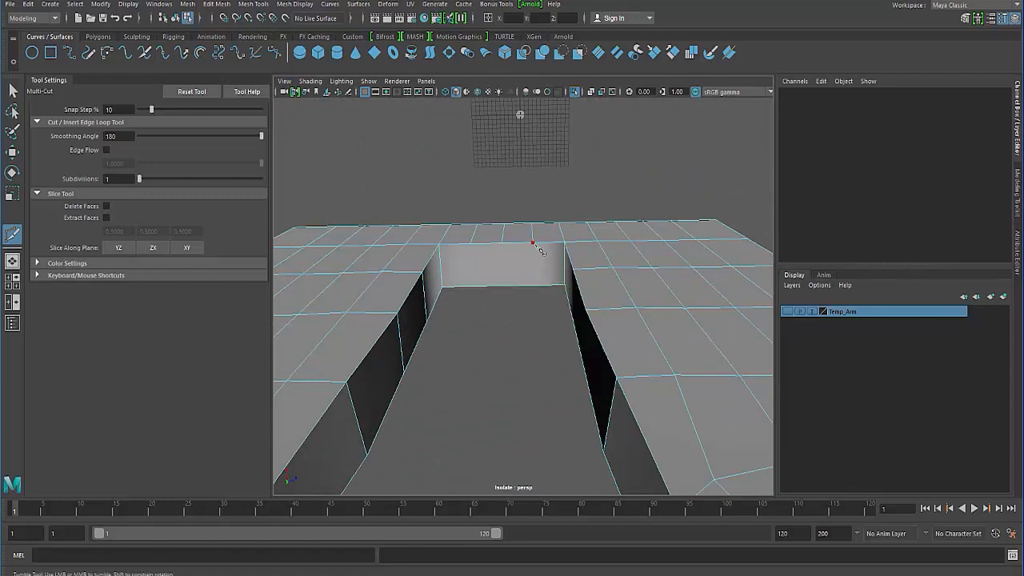
- Cut three edges across the notch's end wall between its corners, in line with the surrounding edge loops
right_click(531, 287)
right_click(509, 290)
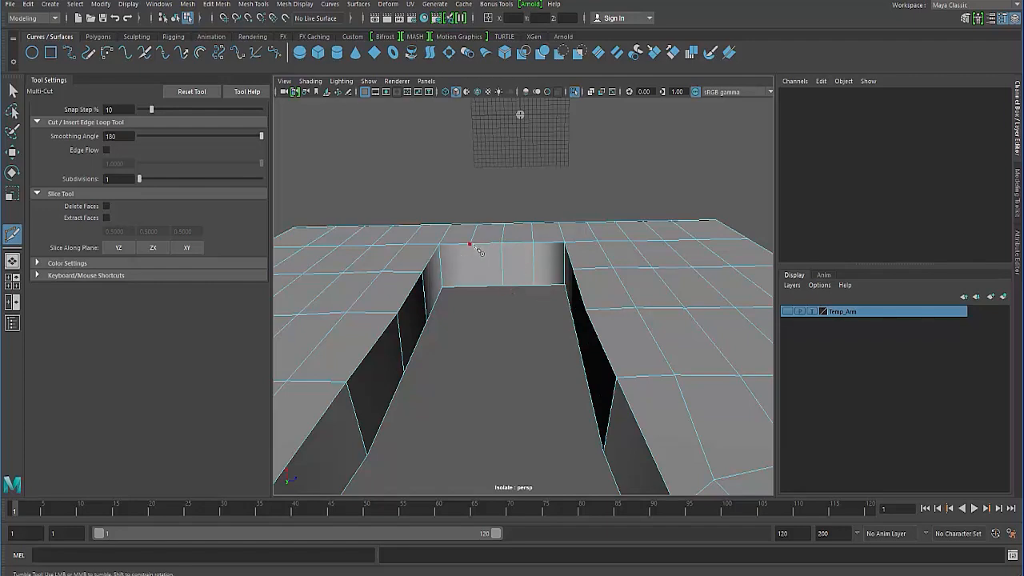
right_click(481, 288)
- Cut edges across the notch's long side walls to continue the horizontal edge loops of the lower piece
mouse_move(453, 304)
alt+mouse_down()
mouse_move(491, 304)
mouse_move(558, 338)
mouse_move(536, 302)
mouse_move(541, 352)
alt+mouse_up()
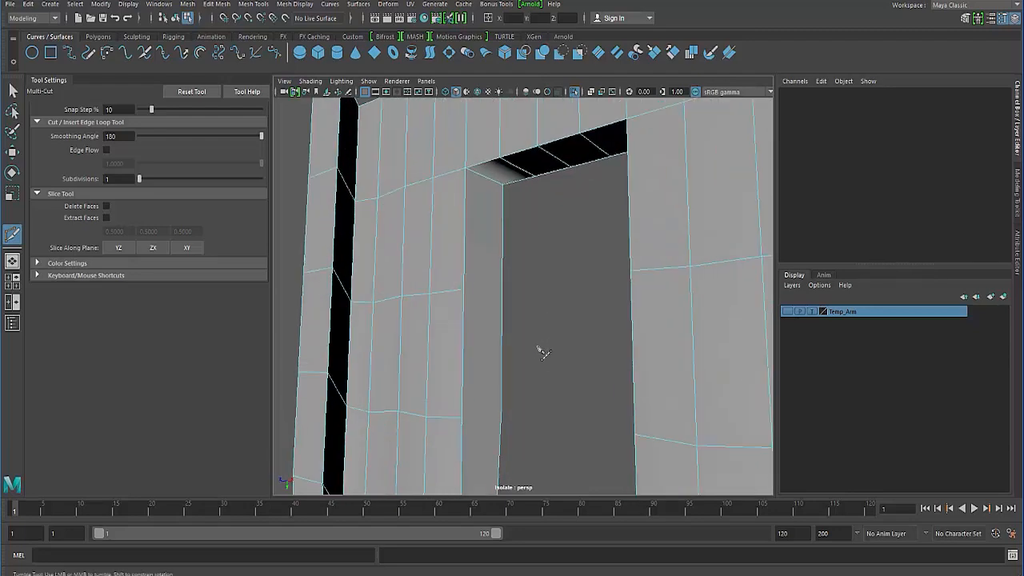
mouse_move(472, 298)
alt+mouse_down()
mouse_move(473, 309)
mouse_move(476, 301)
alt+mouse_up()
click(511, 298)
right_click(510, 399)
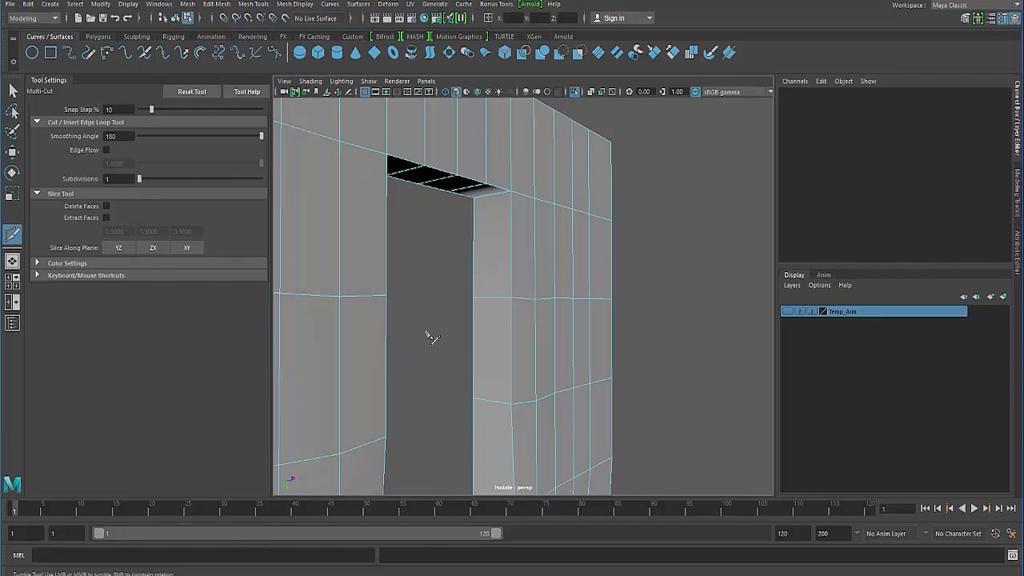
- Examine the lower piece in smooth preview and return it to the unsmoothed display
alt+drag(427, 332, 411, 212)
key(3)
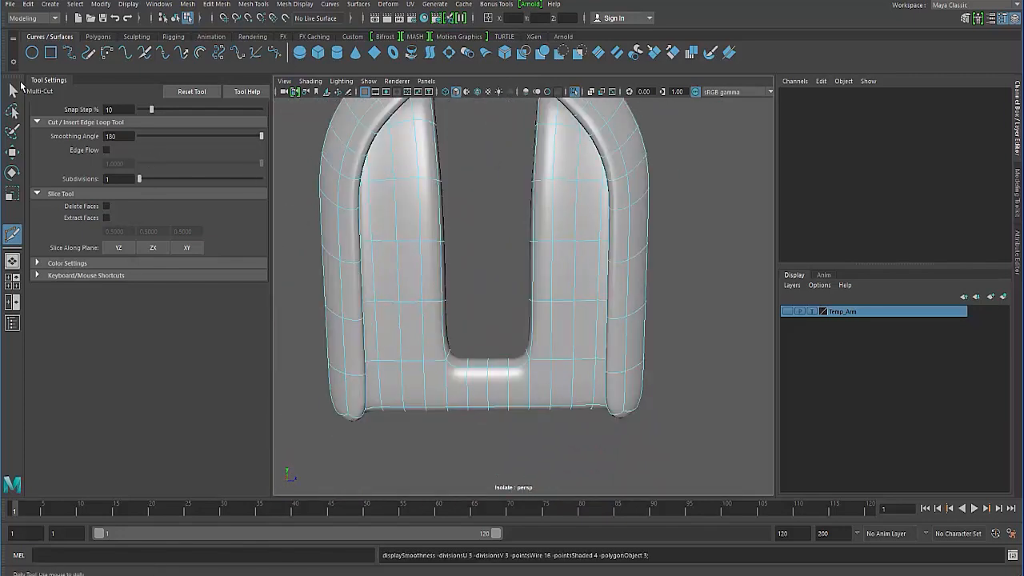
click(12, 90)
alt+drag(393, 245, 440, 315)
key(1)
- Select the opposing vertex pairs along the notch's inner edges and scale them along Z to straighten the side walls
right_drag(394, 259, 356, 256)
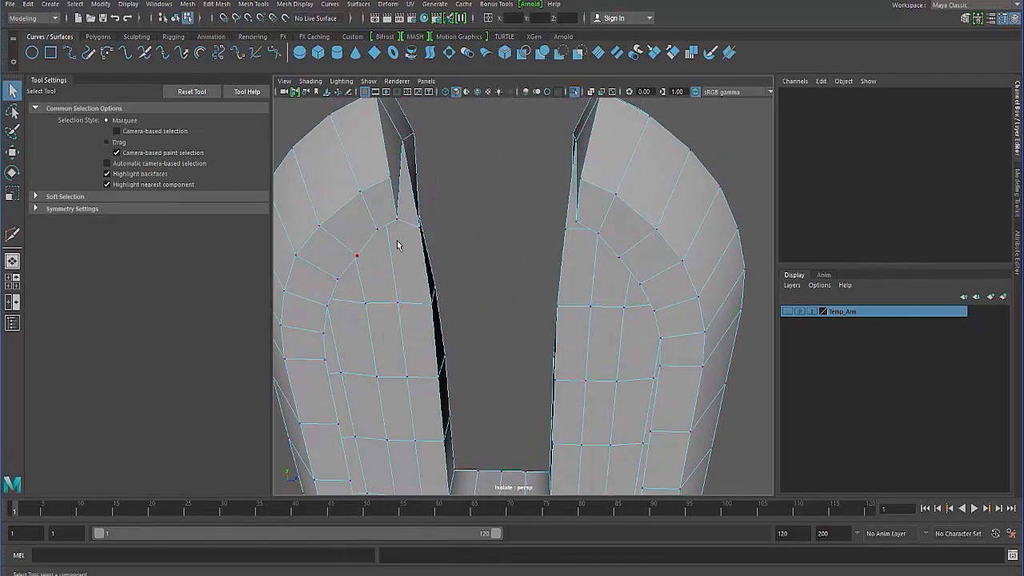
alt+drag(395, 245, 468, 323)
click(404, 235)
alt+drag(514, 348, 535, 369)
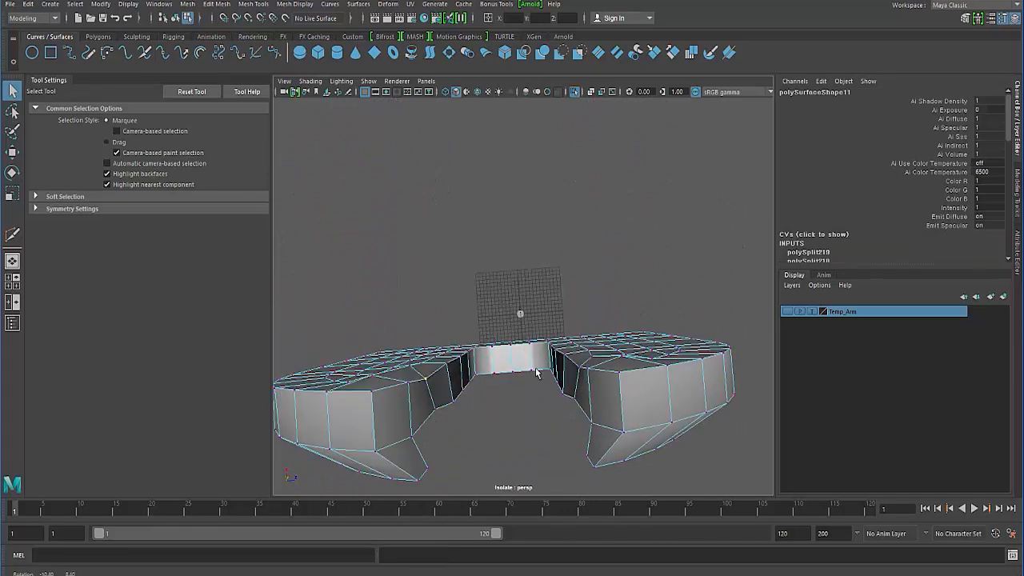
key(r)
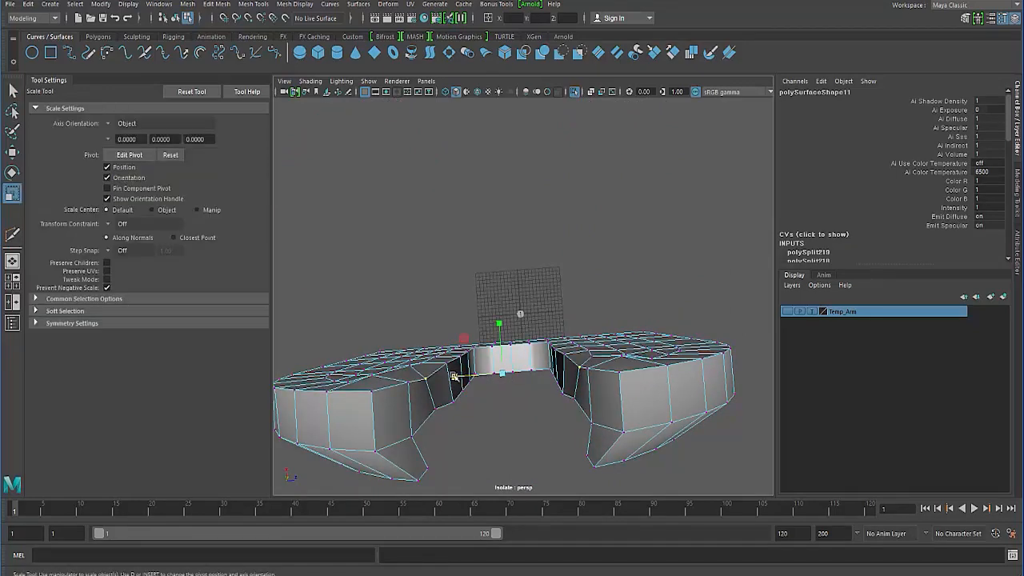
alt+drag(460, 402, 449, 415)
click(453, 329)
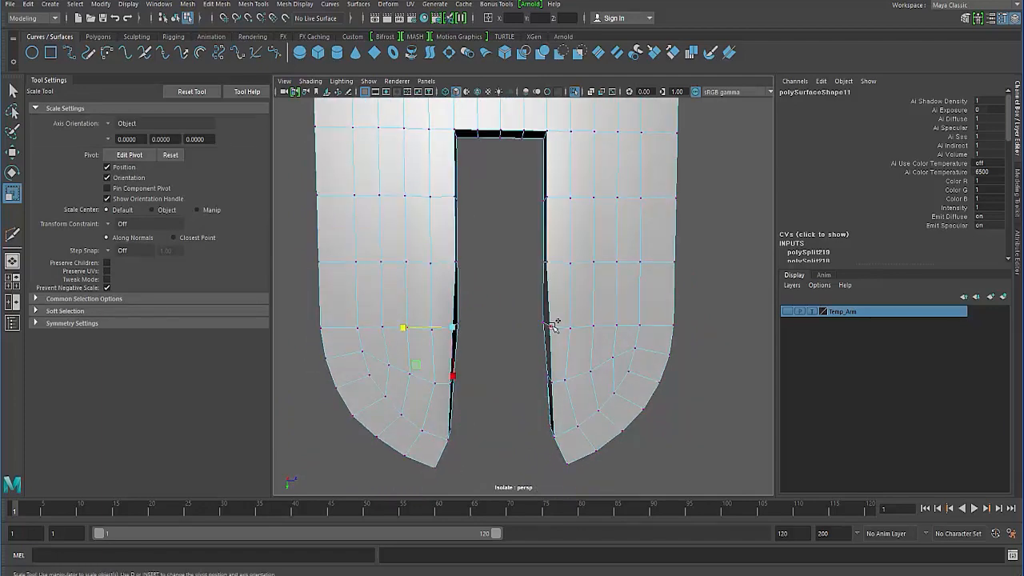
shift+click(550, 325)
drag(453, 329, 491, 302)
- Return the lower piece to object mode and turn off its isolation to show the whole arm assembly
key(F8)
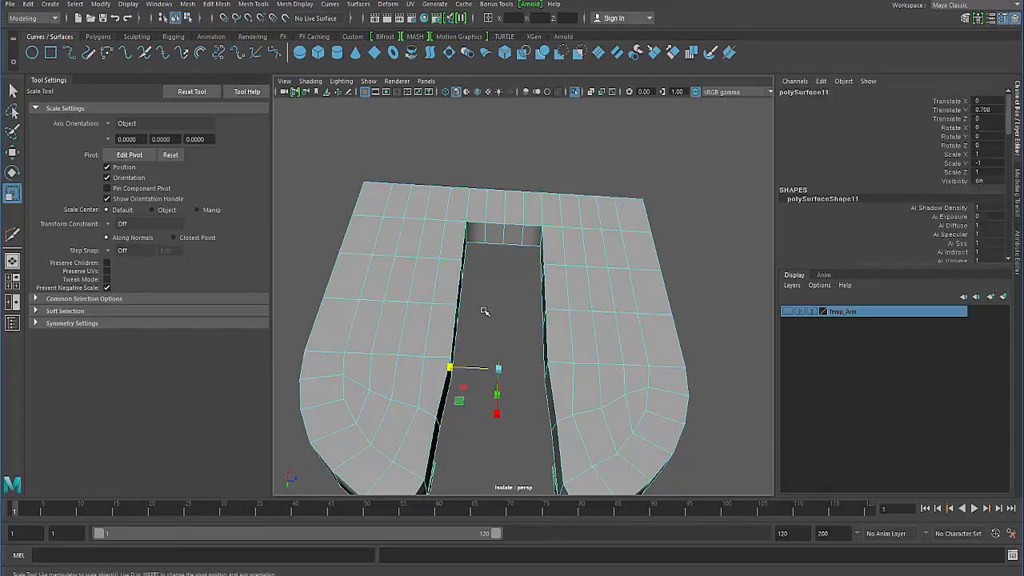
key(F8)
key(F8)
click(481, 323)
alt+drag(431, 363, 402, 243)
click(452, 294)
alt+drag(453, 295, 402, 210)
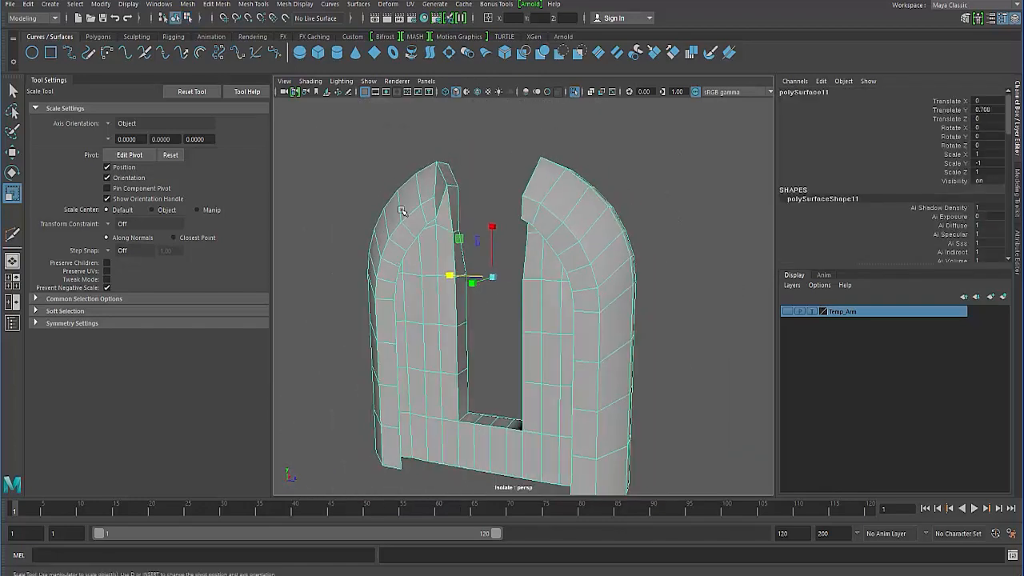
click(575, 91)
- Select the middle body and examine its notch through the surrounding parts in X-ray display
click(495, 195)
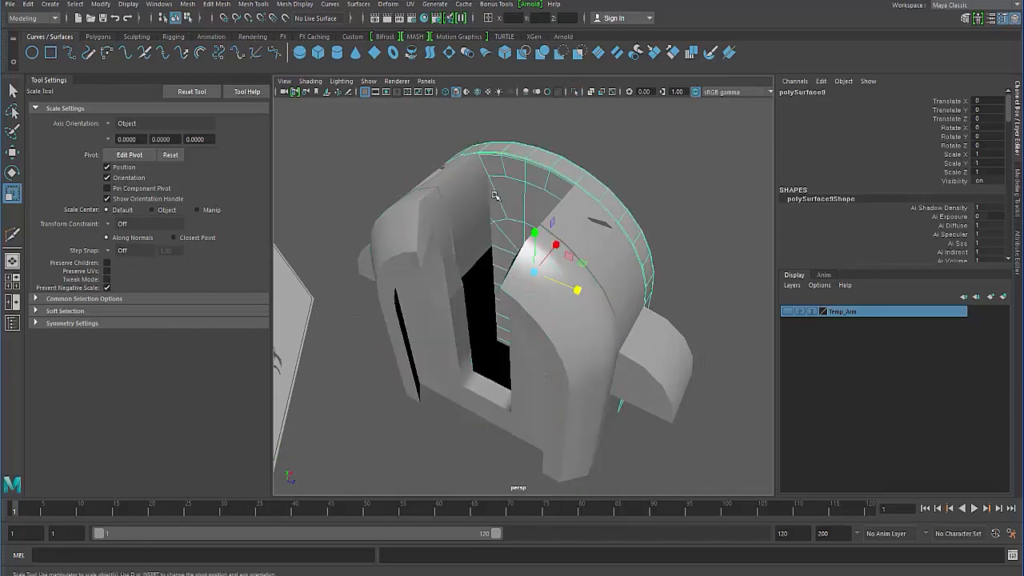
click(462, 200)
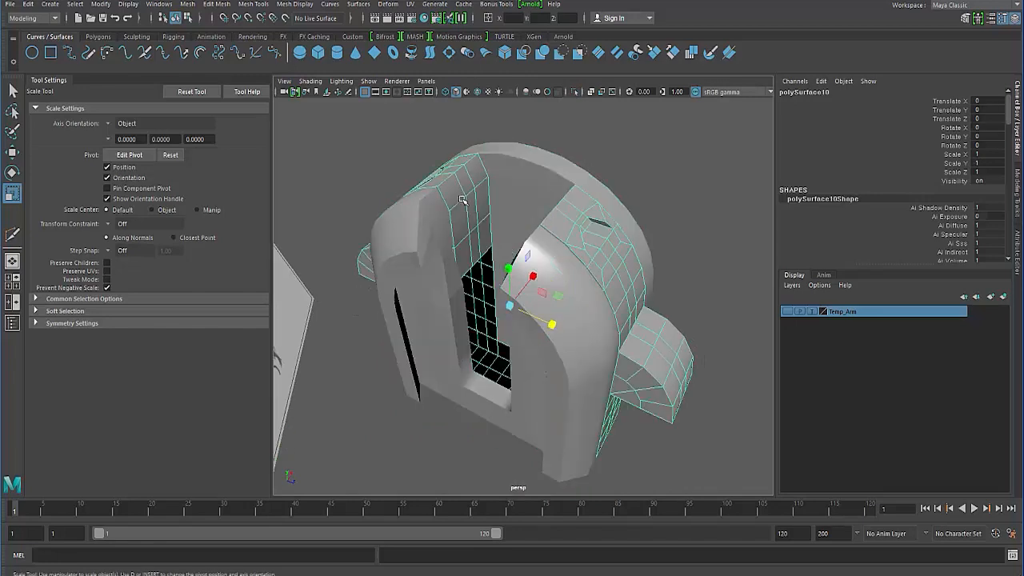
click(591, 93)
alt+drag(452, 232, 532, 210)
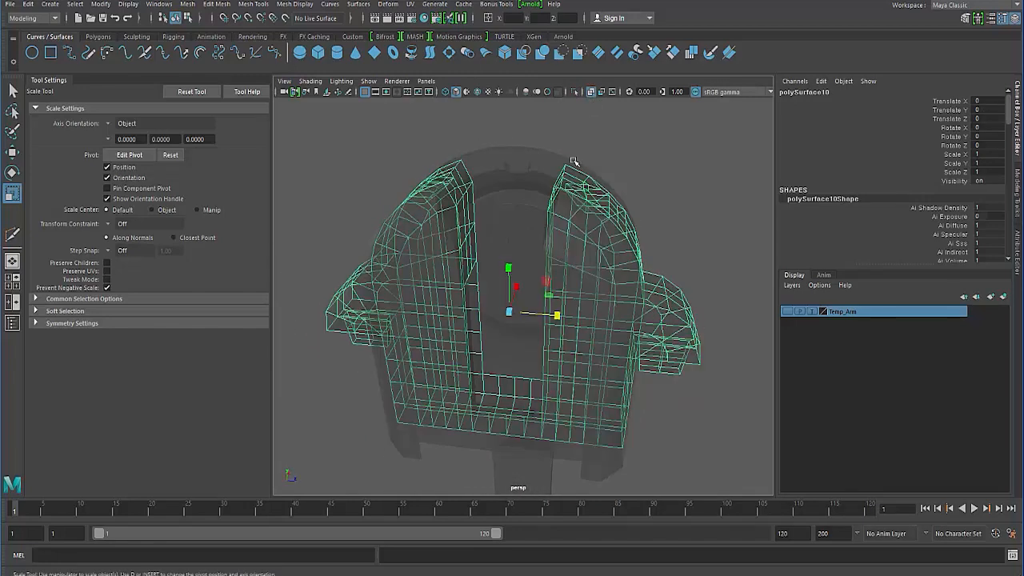
click(590, 93)
- Isolate the middle body and select it with its open notch in view
click(574, 91)
alt+drag(461, 234, 441, 165)
alt+right_drag(441, 165, 427, 189)
alt+drag(427, 189, 416, 189)
click(360, 182)
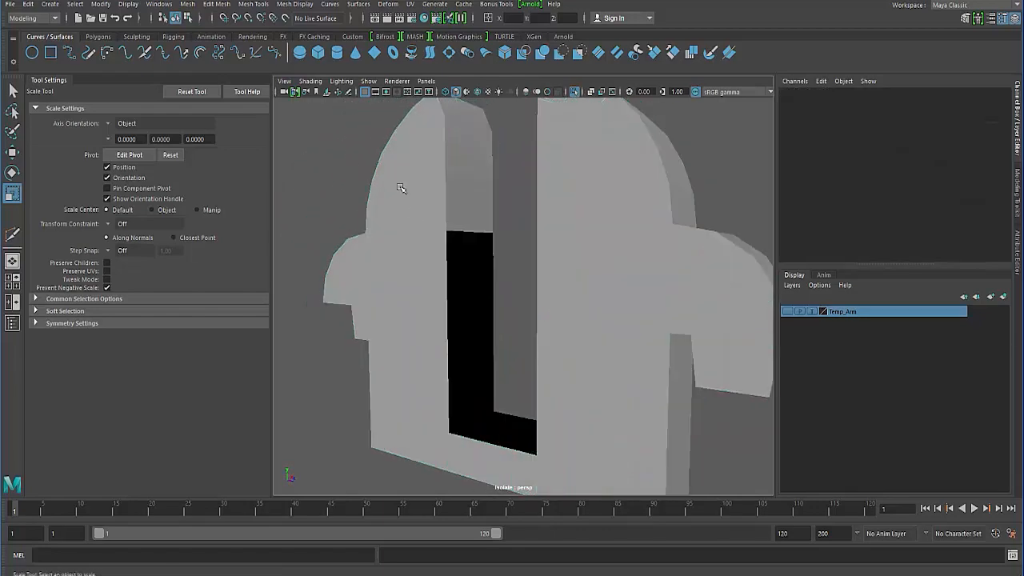
click(413, 225)
alt+drag(413, 232, 418, 262)
alt+right_drag(419, 262, 394, 257)
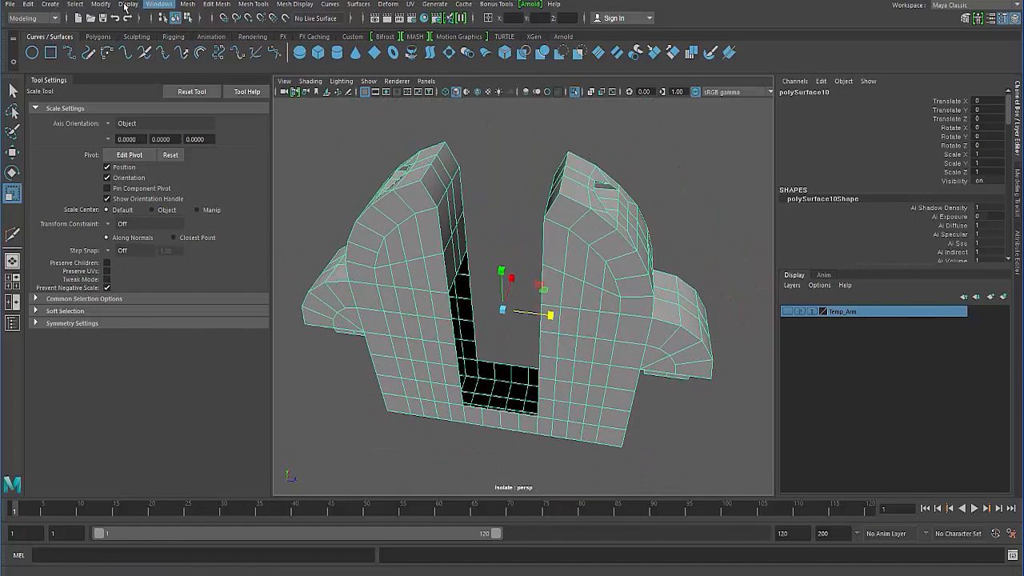
- Fill the open hole in the middle body's notch and divide the filled walls and floor into a grid following the surrounding edges
click(100, 4)
mouse_move(187, 4)
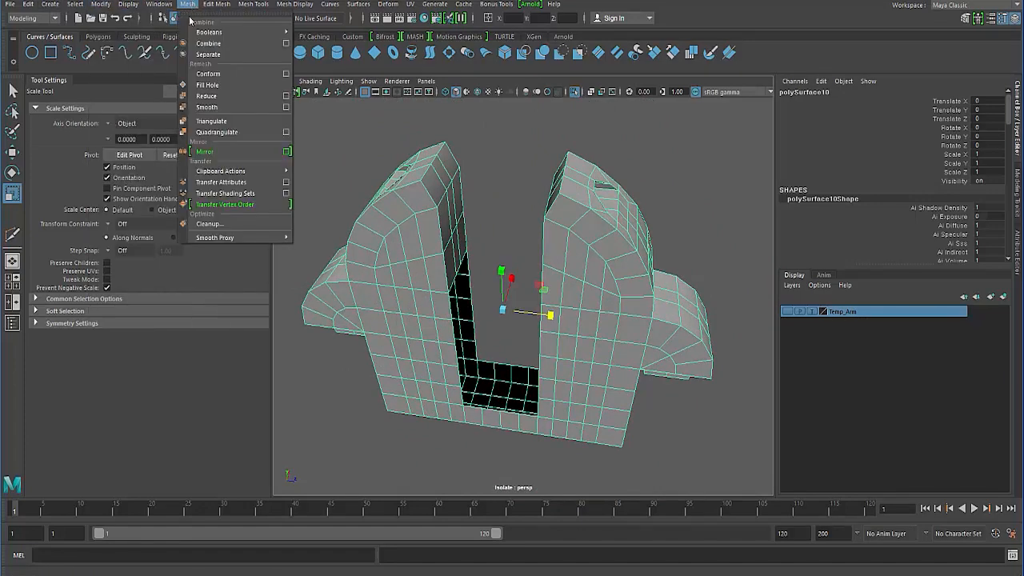
click(214, 89)
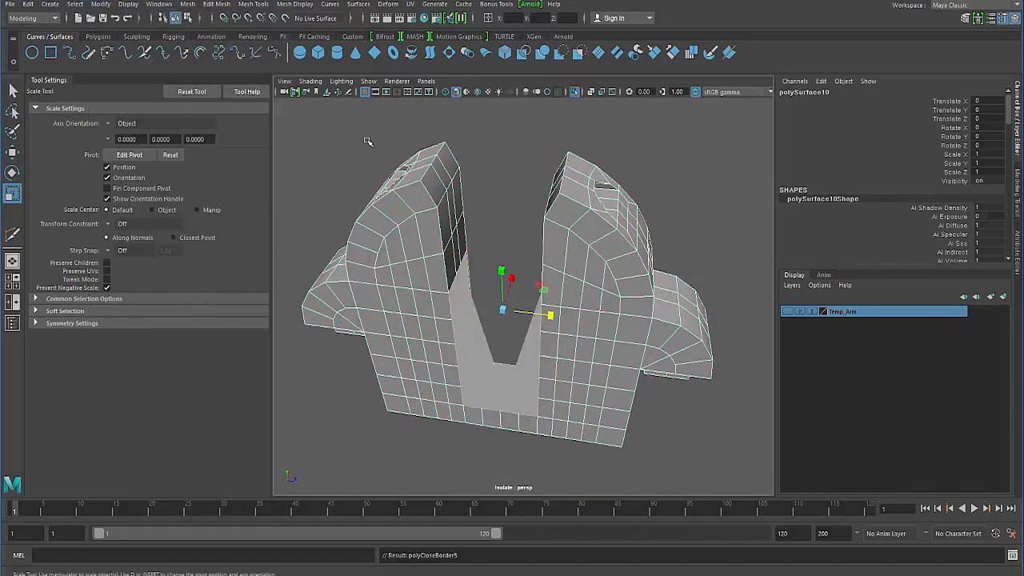
click(351, 144)
alt+drag(408, 226, 381, 159)
click(409, 211)
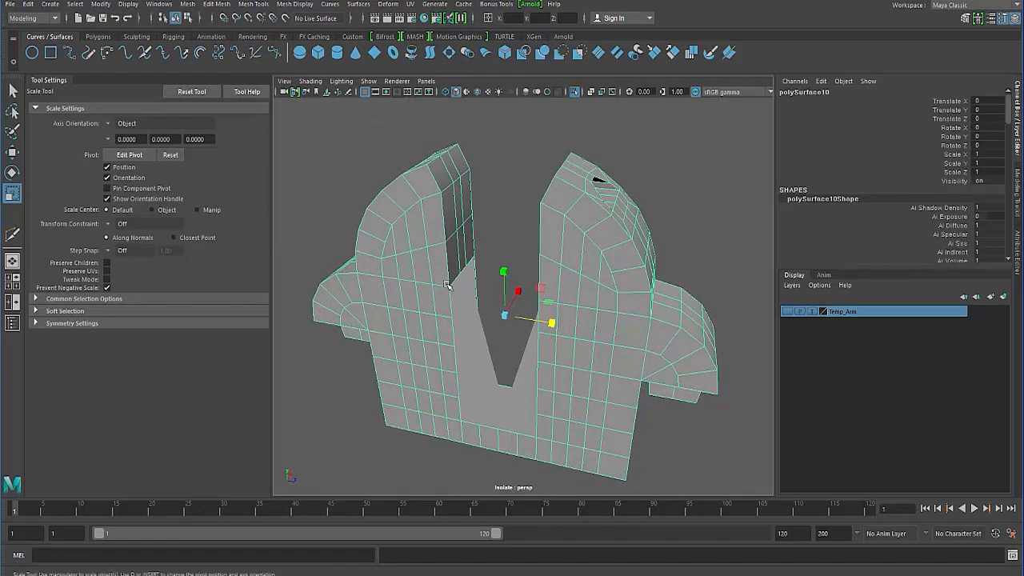
key(q)
alt+drag(448, 285, 524, 274)
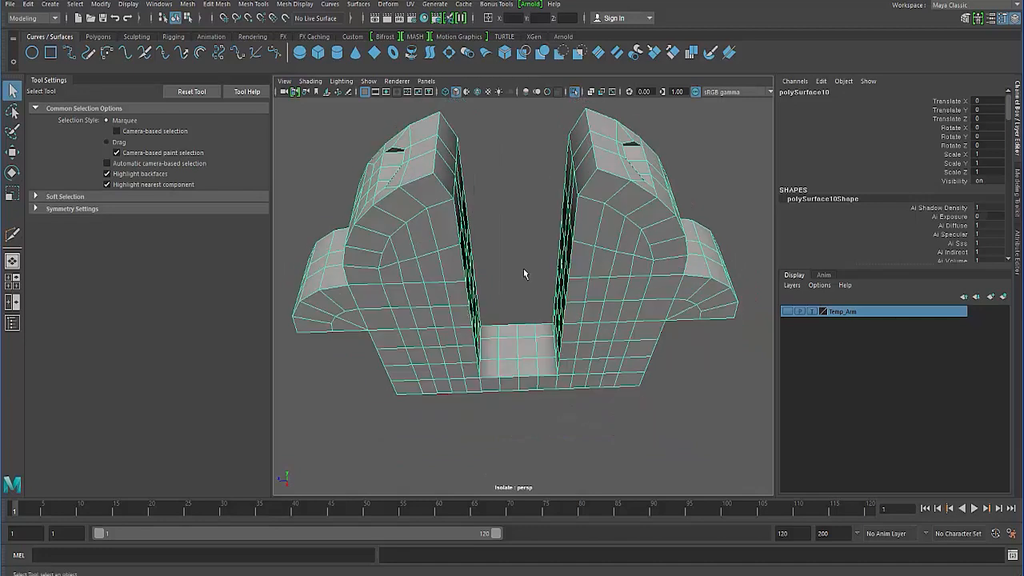
- Select the faces on one side of the middle body's centre line in the side view and delete that half
alt+drag(407, 302, 412, 272)
mouse_move(472, 344)
alt+mouse_down()
mouse_move(469, 315)
mouse_move(464, 339)
alt+mouse_up()
scroll(469, 315, down, 5)
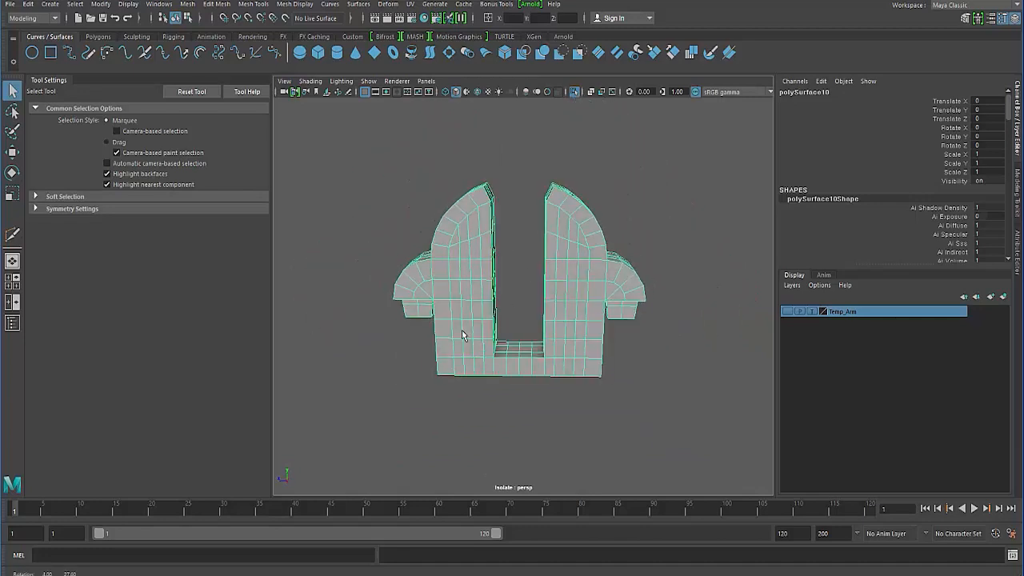
right_drag(560, 257, 500, 276)
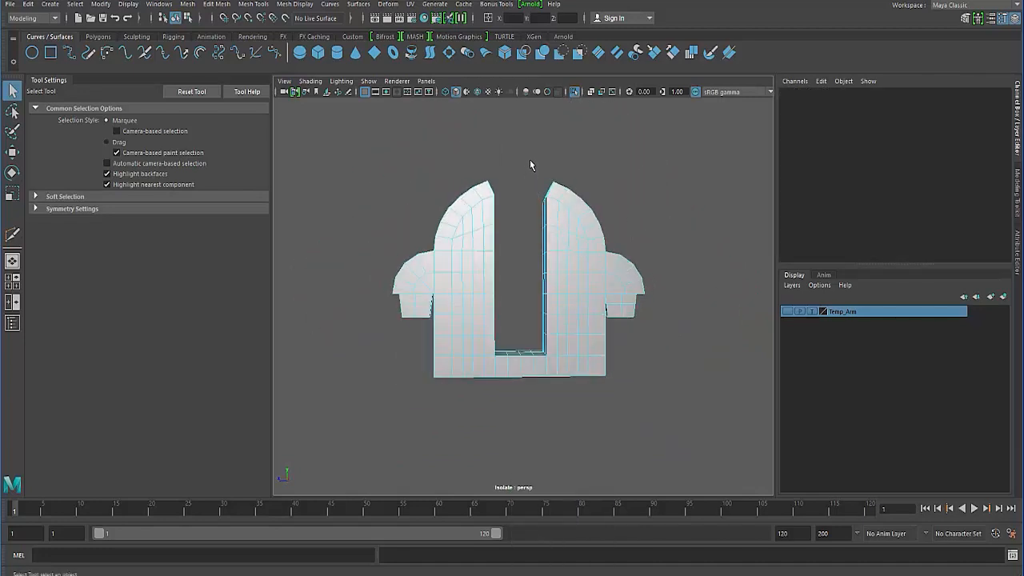
key(space)
key(space)
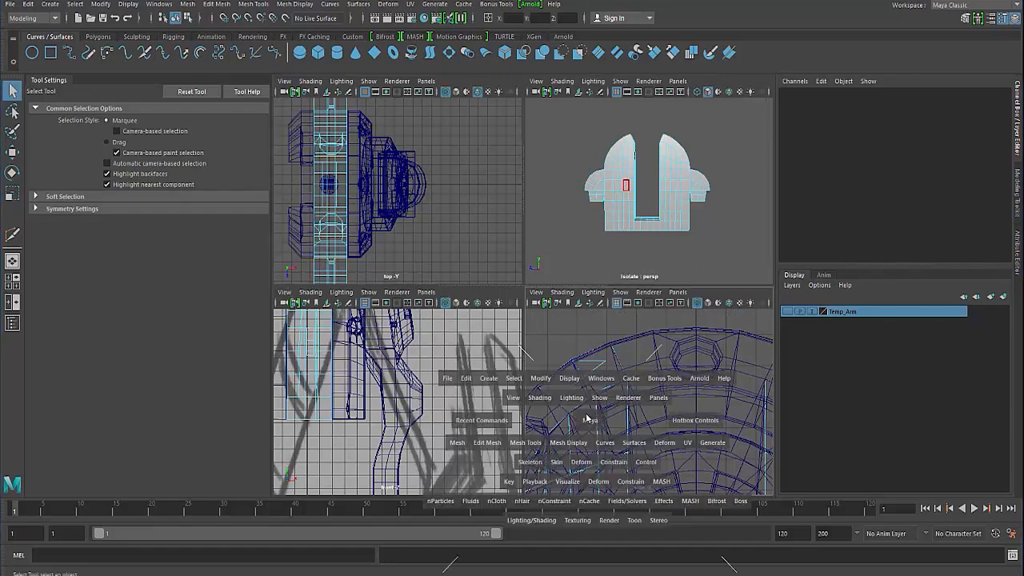
scroll(480, 352, down, 5)
scroll(393, 292, down, 2)
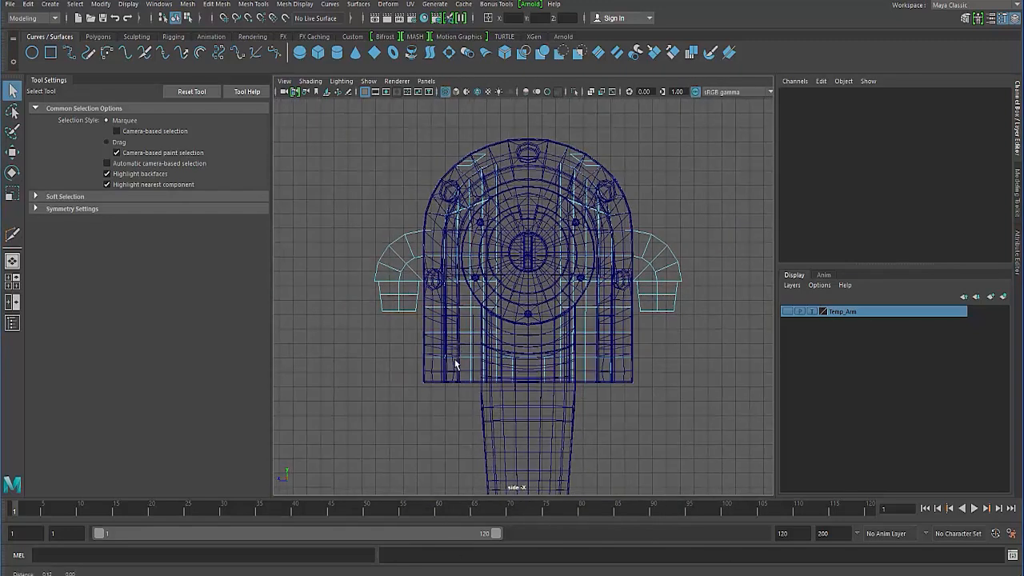
drag(523, 134, 599, 314)
click(542, 171)
drag(528, 143, 681, 410)
key(Delete)
- Set the Z position of the open border edges at the centre cut to 0 and return the half body to object mode
key(space)
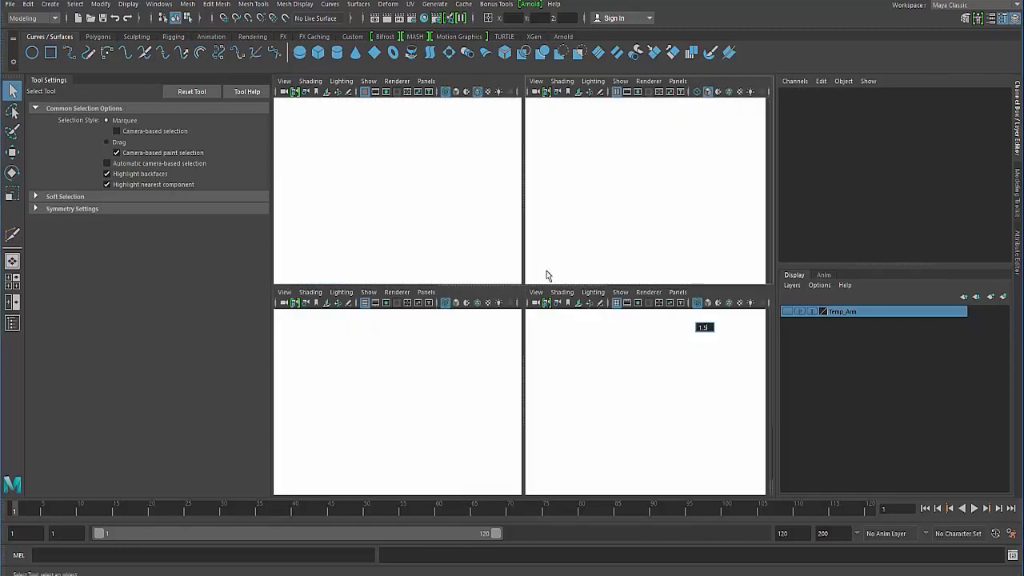
key(space)
alt+drag(520, 321, 512, 373)
scroll(512, 372, up, 4)
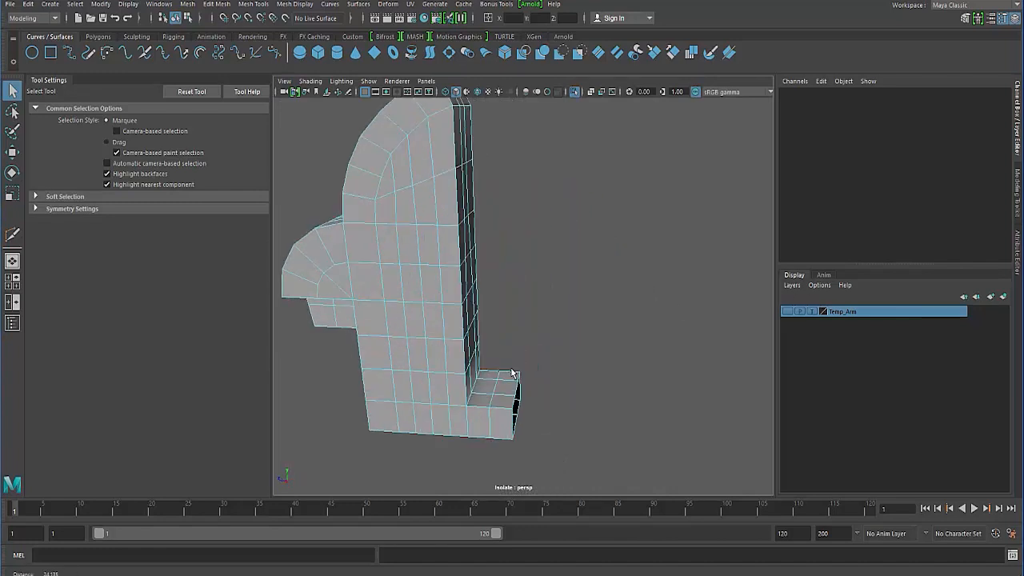
alt+middle_drag(512, 373, 496, 309)
alt+drag(496, 309, 448, 279)
right_drag(448, 279, 448, 215)
alt+drag(456, 264, 483, 344)
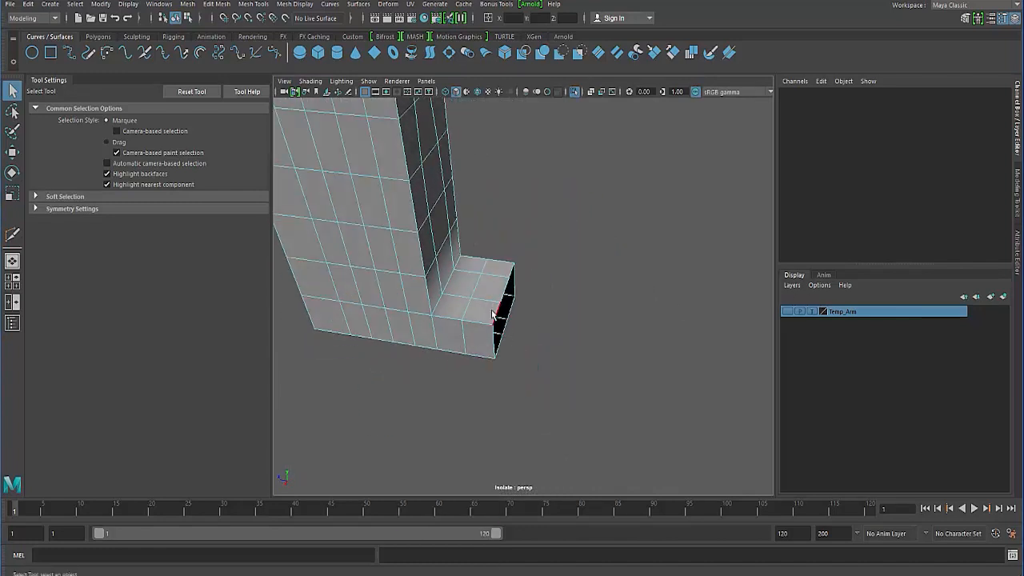
click(494, 314)
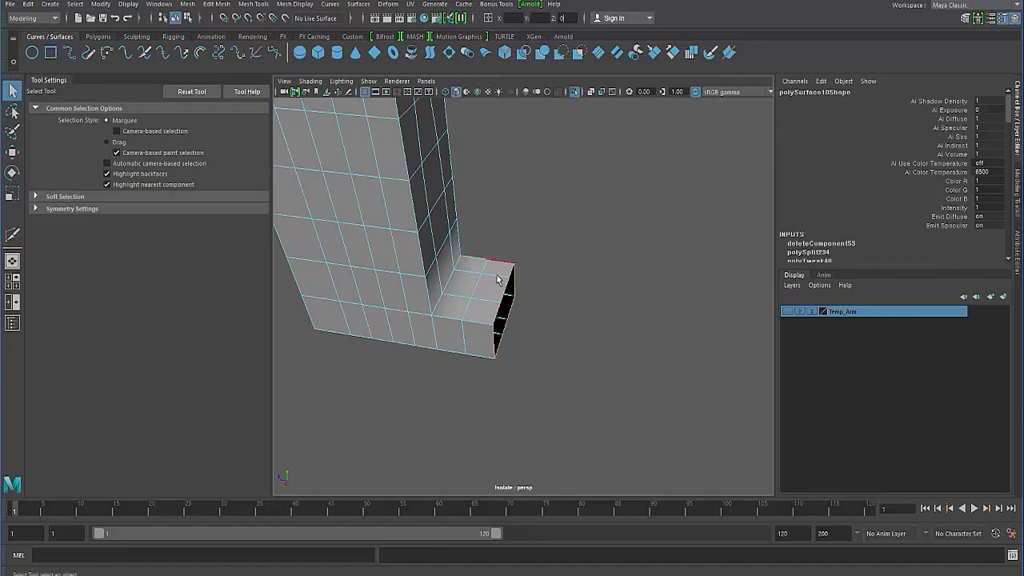
click(394, 408)
alt+drag(400, 348, 400, 390)
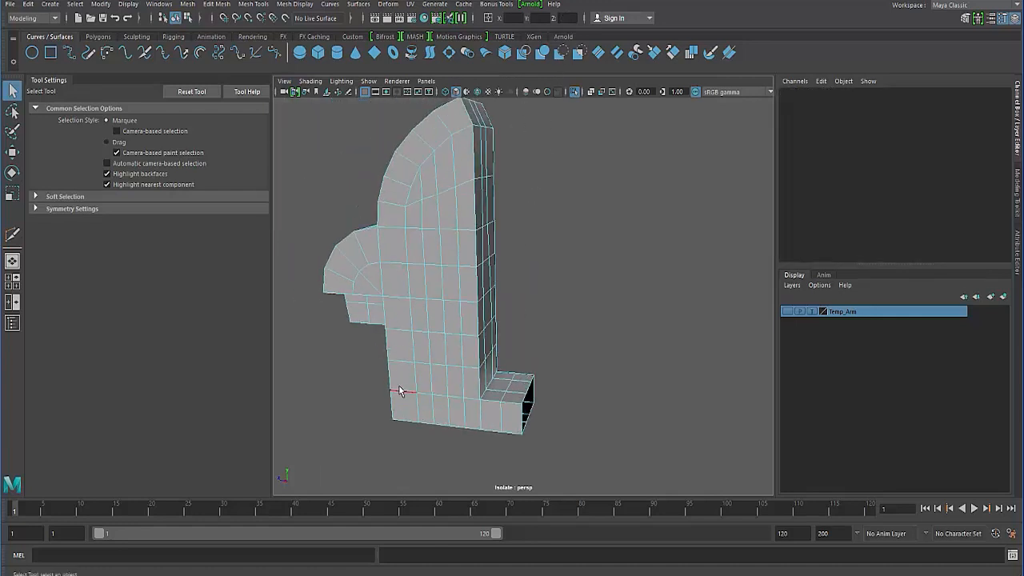
key(F8)
key(F8)
click(349, 387)
click(418, 366)
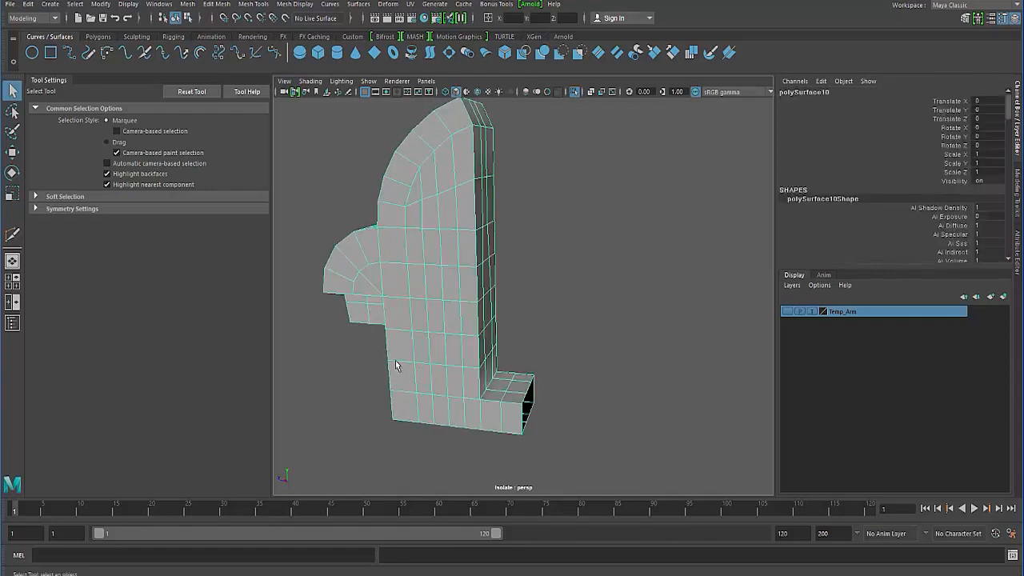
- Select the outer corner edges of the half body around its upper arc, side bump, lower leg and notch
alt+drag(388, 370, 466, 362)
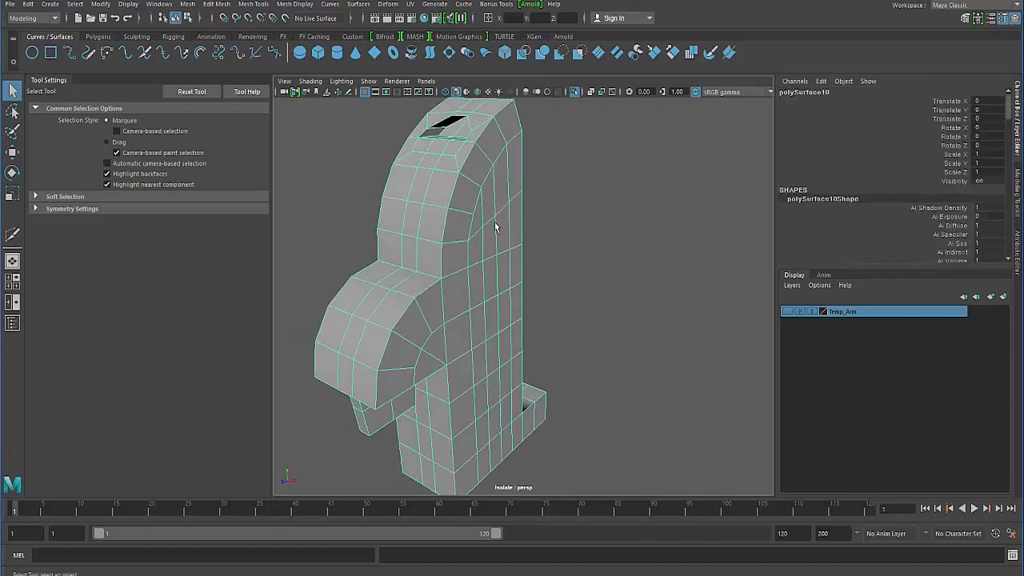
right_drag(429, 180, 430, 148)
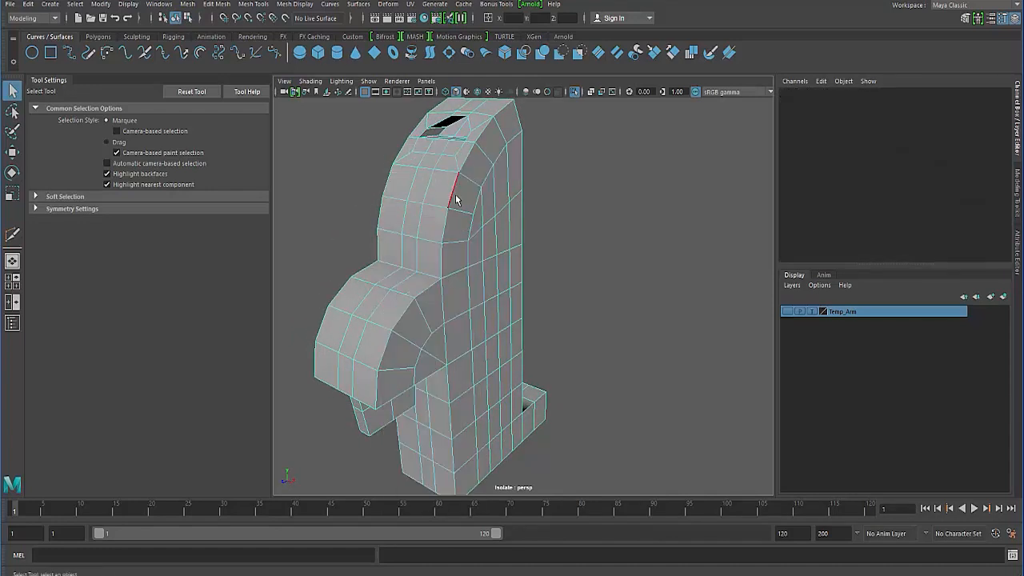
click(456, 199)
alt+drag(456, 198, 391, 277)
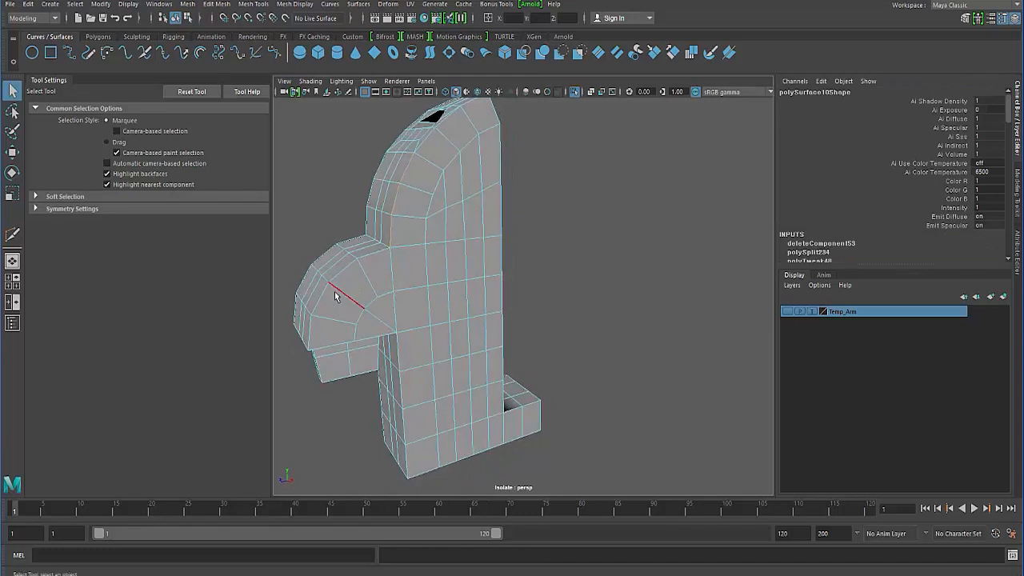
alt+drag(335, 296, 428, 276)
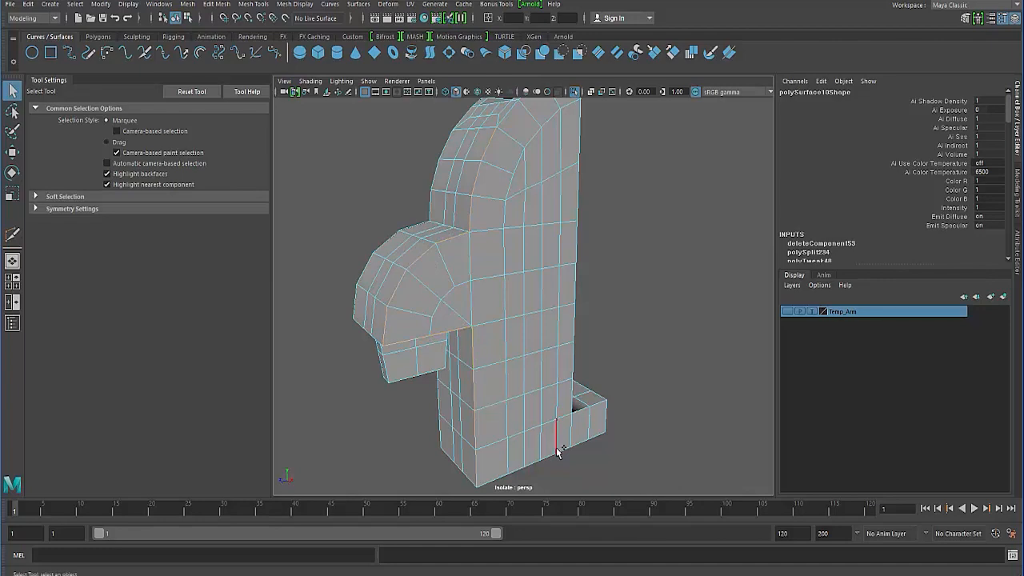
alt+drag(497, 480, 498, 416)
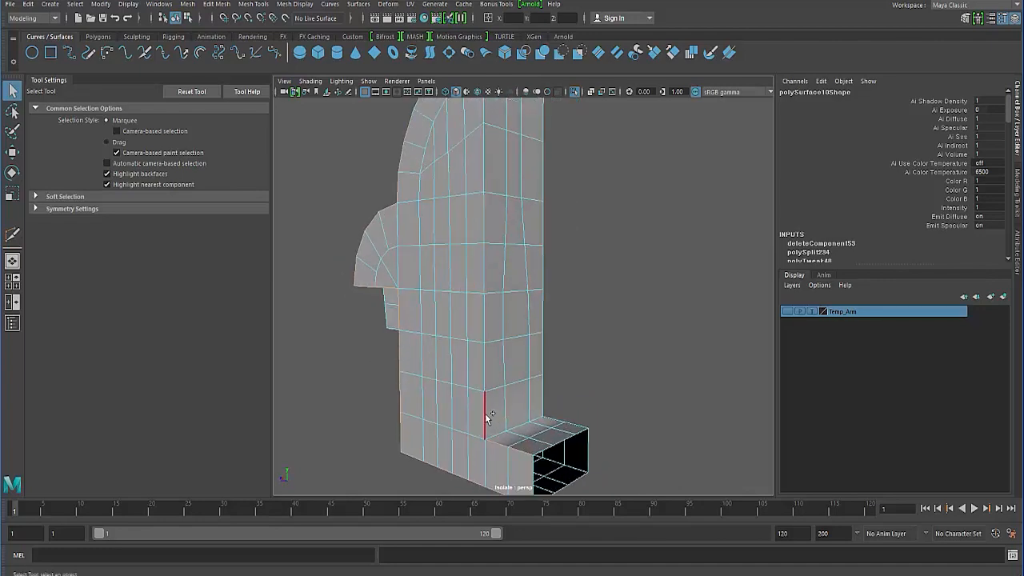
alt+drag(426, 381, 464, 400)
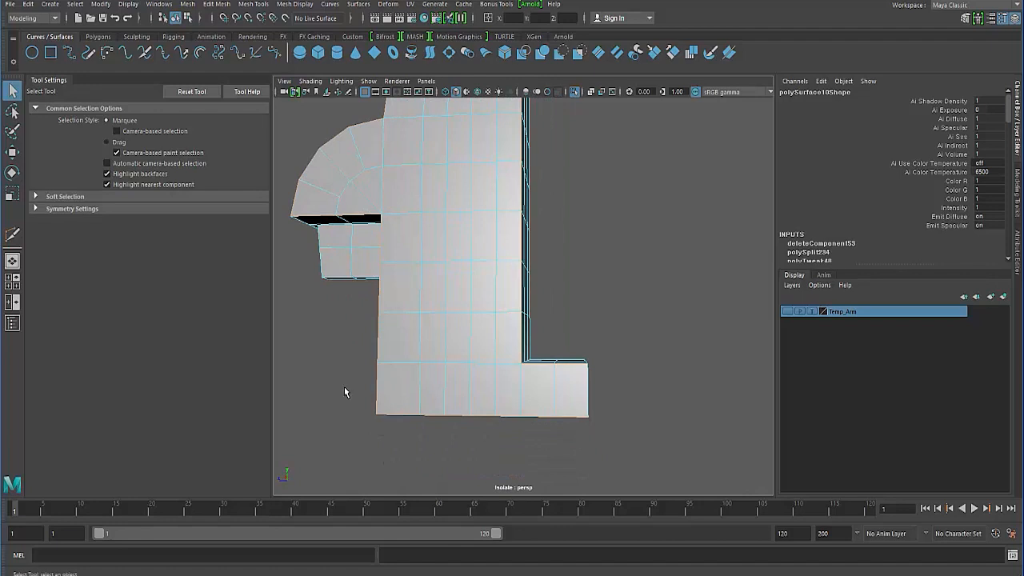
alt+drag(344, 387, 378, 406)
click(378, 406)
- Insert horizontal edge loops with Multi-Cut midway through the face rows of the leg below the side bump
shift+right_drag(522, 389, 459, 392)
ctrl+click(488, 412)
mouse_move(432, 409)
alt+mouse_down()
mouse_move(422, 394)
mouse_move(426, 418)
alt+mouse_up()
ctrl+click(432, 374)
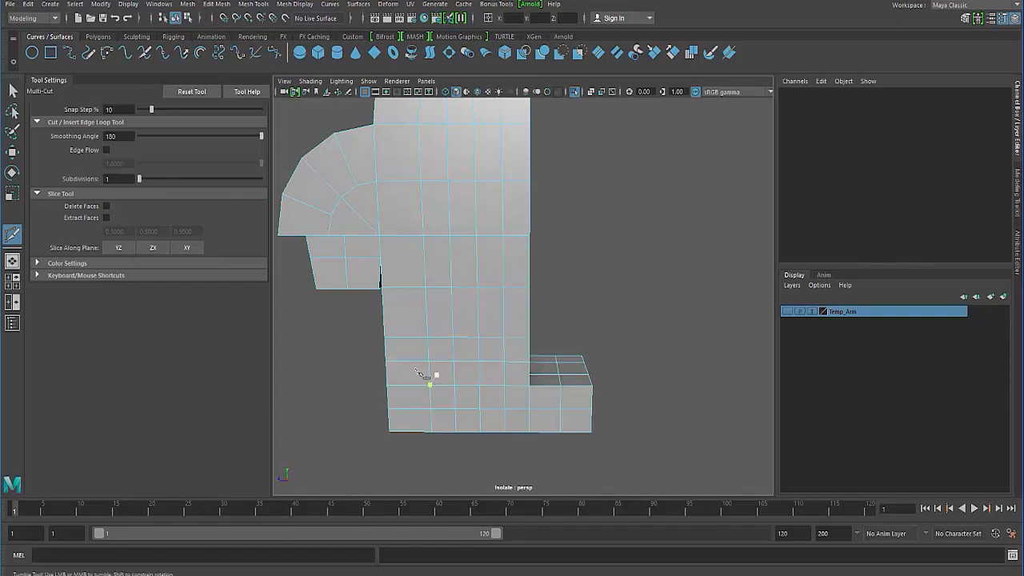
alt+drag(427, 376, 432, 344)
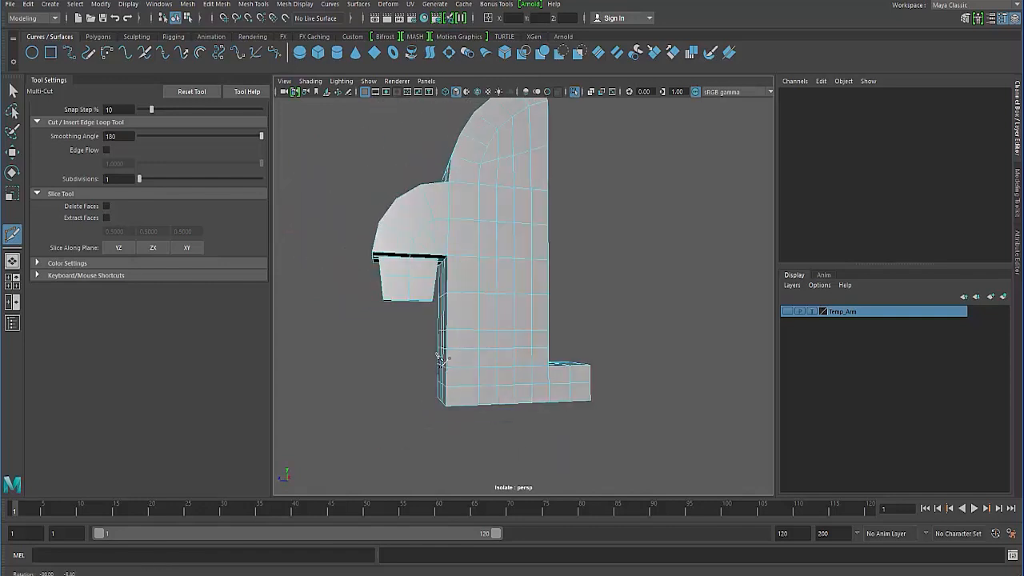
ctrl+click(488, 308)
ctrl+click(481, 277)
alt+drag(426, 298, 445, 344)
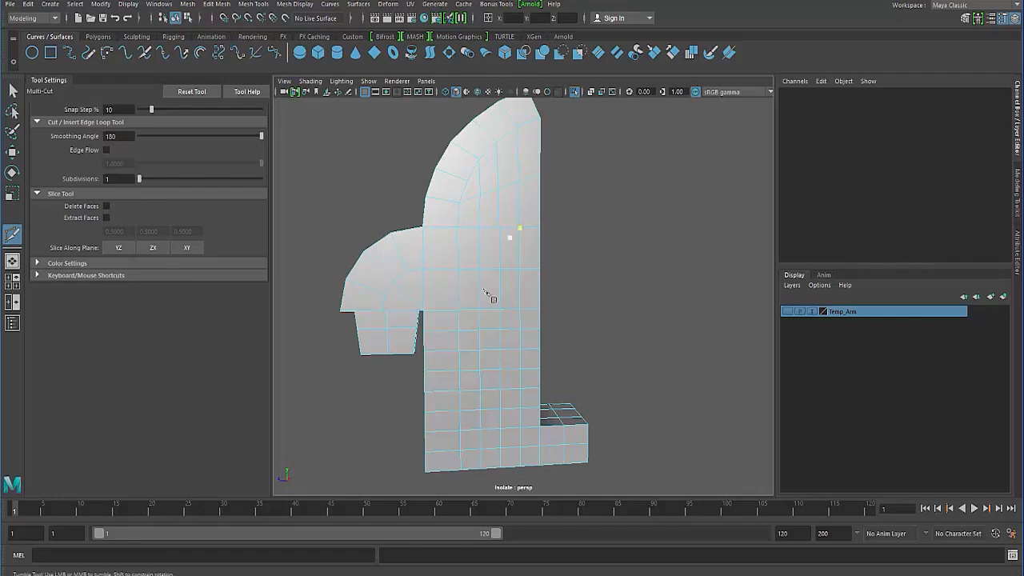
alt+drag(484, 291, 434, 302)
alt+drag(493, 170, 495, 300)
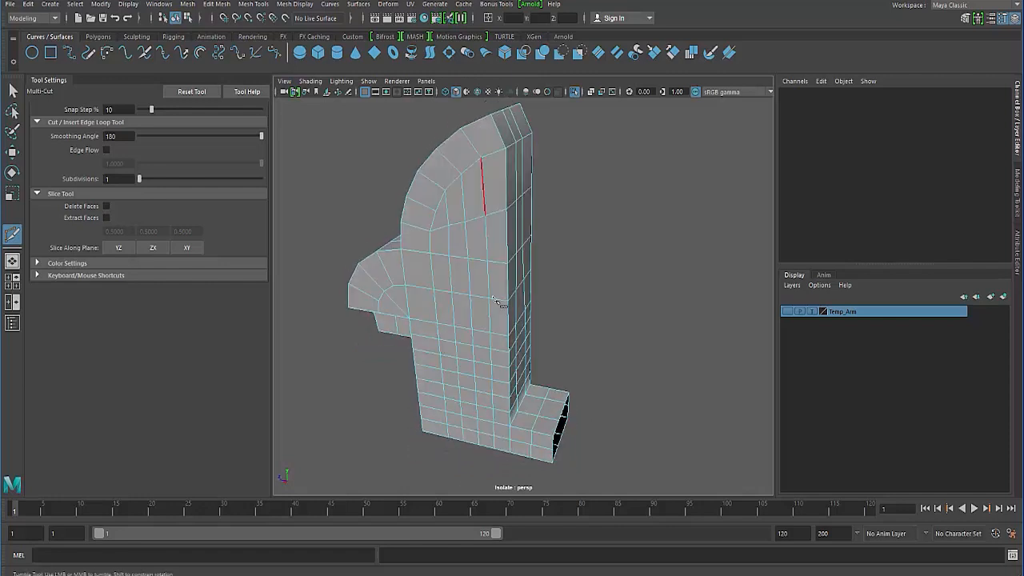
- Select the vertical corner edges of the notch wall and the long edges bordering the notch floor
click(13, 90)
alt+drag(352, 276, 431, 301)
right_drag(496, 278, 496, 250)
alt+drag(512, 276, 477, 307)
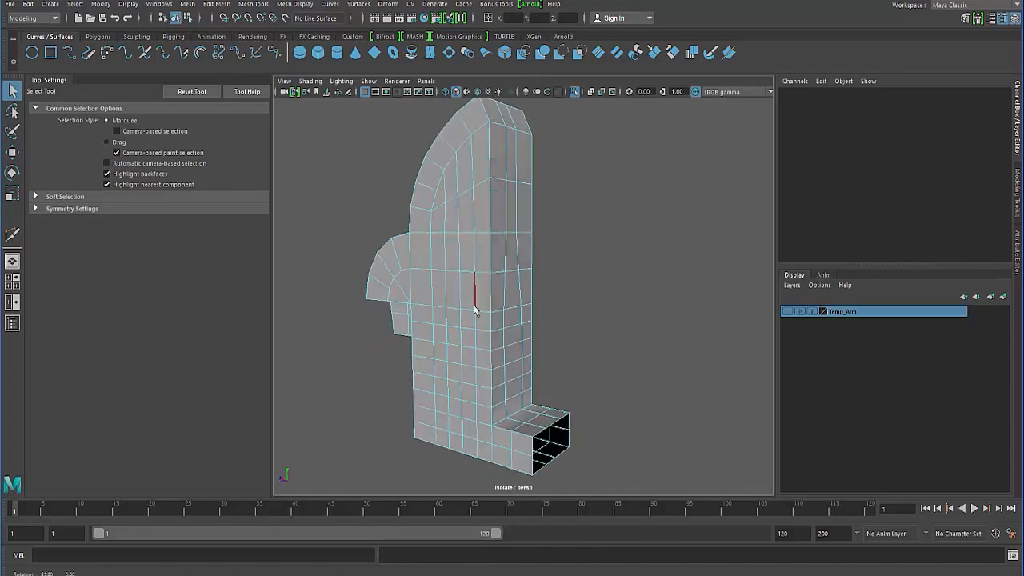
double_click(488, 294)
alt+drag(450, 340, 482, 295)
alt+middle_drag(483, 399, 480, 344)
alt+right_drag(448, 364, 492, 386)
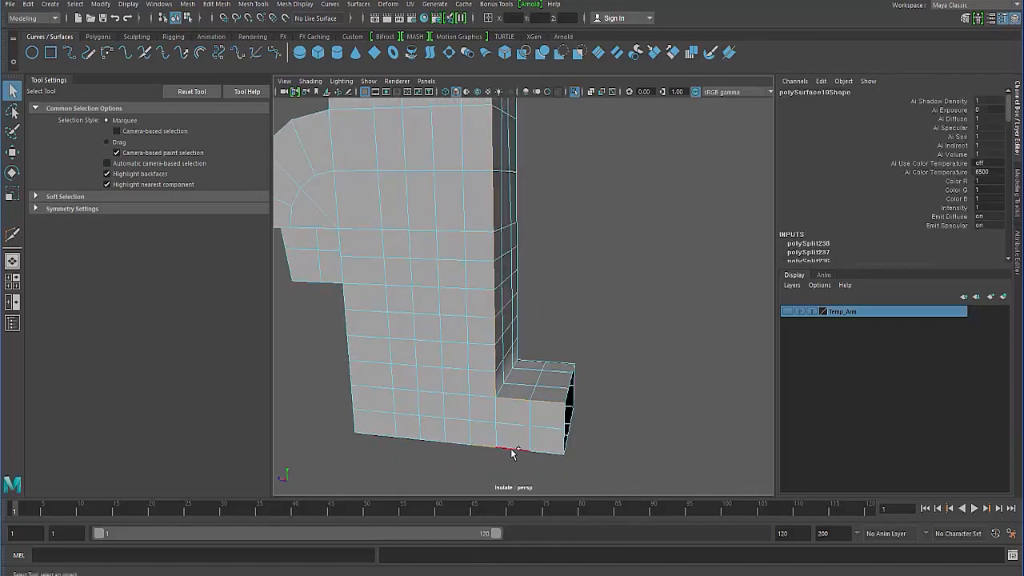
alt+drag(512, 417, 536, 424)
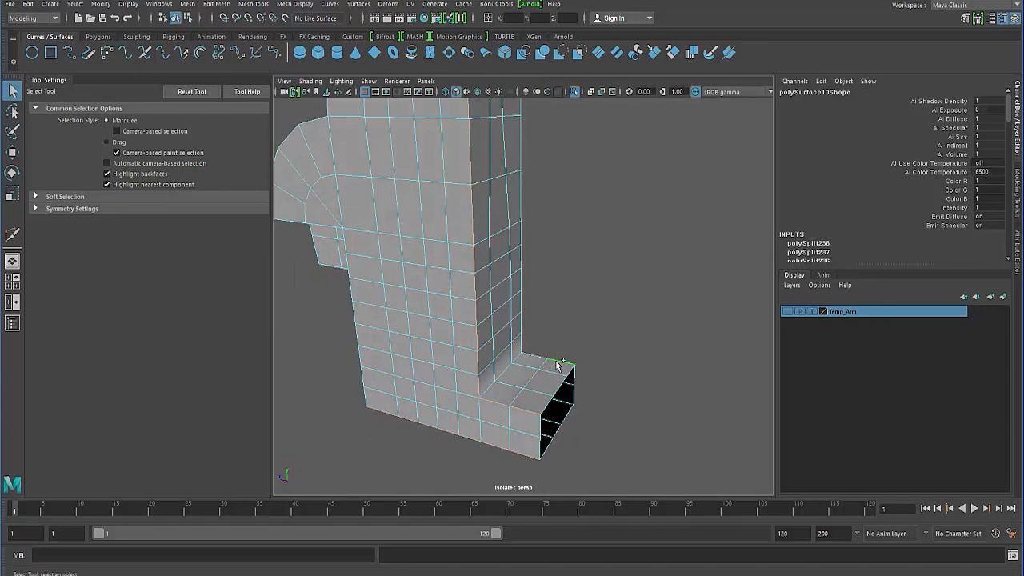
- Add the leg's bottom outline edges and its outer vertical corner edges to the selection
alt+drag(433, 323, 441, 258)
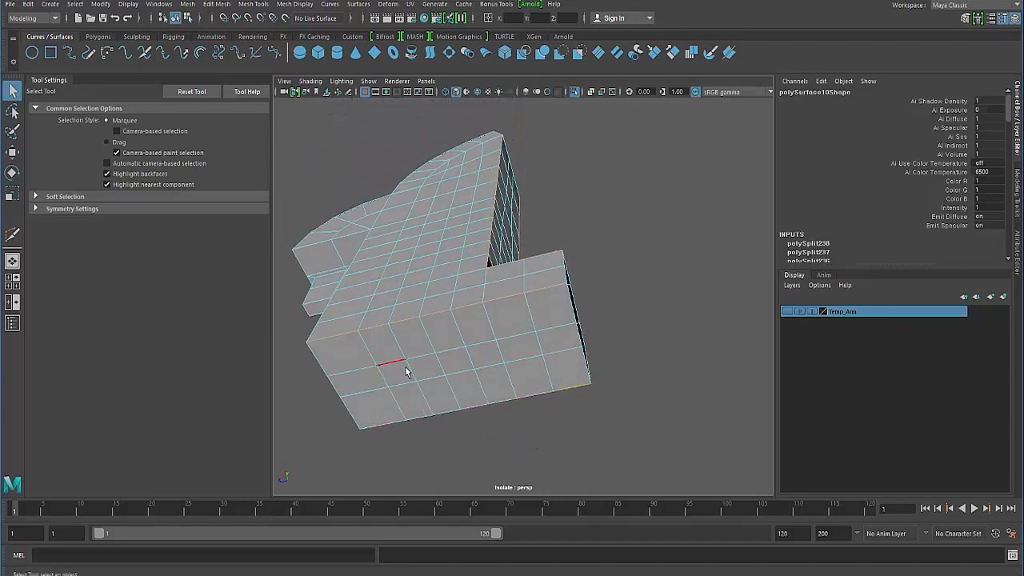
alt+drag(406, 372, 545, 321)
alt+drag(485, 368, 432, 192)
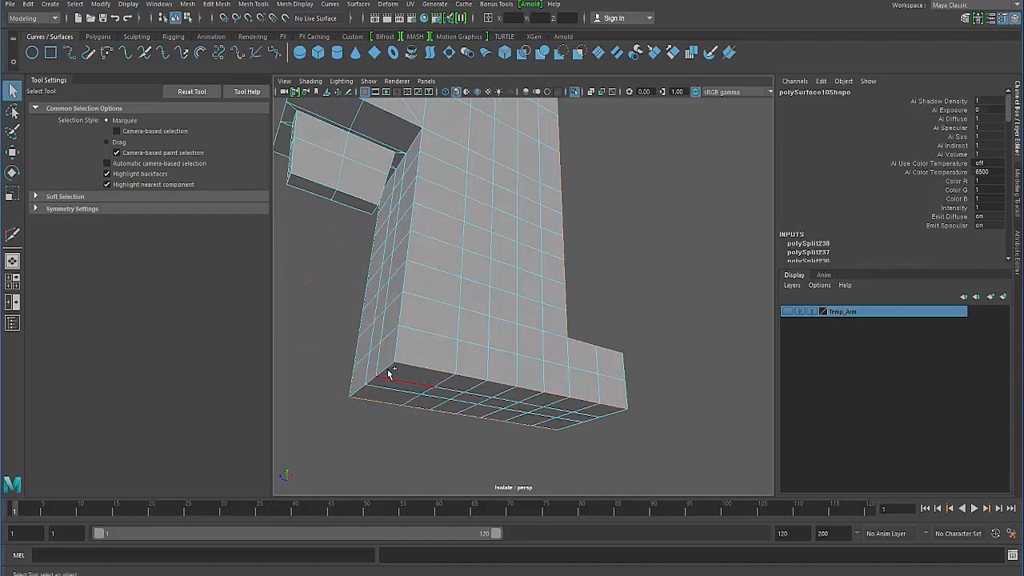
alt+drag(332, 344, 372, 385)
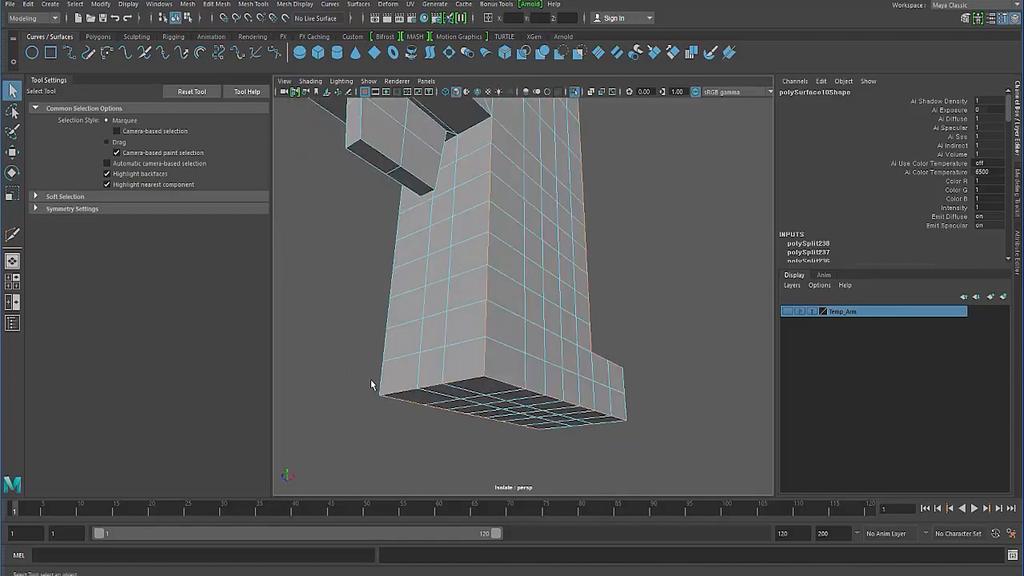
alt+middle_drag(431, 269, 448, 350)
alt+drag(448, 350, 392, 381)
- Add the side bump's lower front edge and the edges where its underside meets the leg to the selection
alt+drag(332, 268, 536, 308)
alt+drag(629, 221, 549, 252)
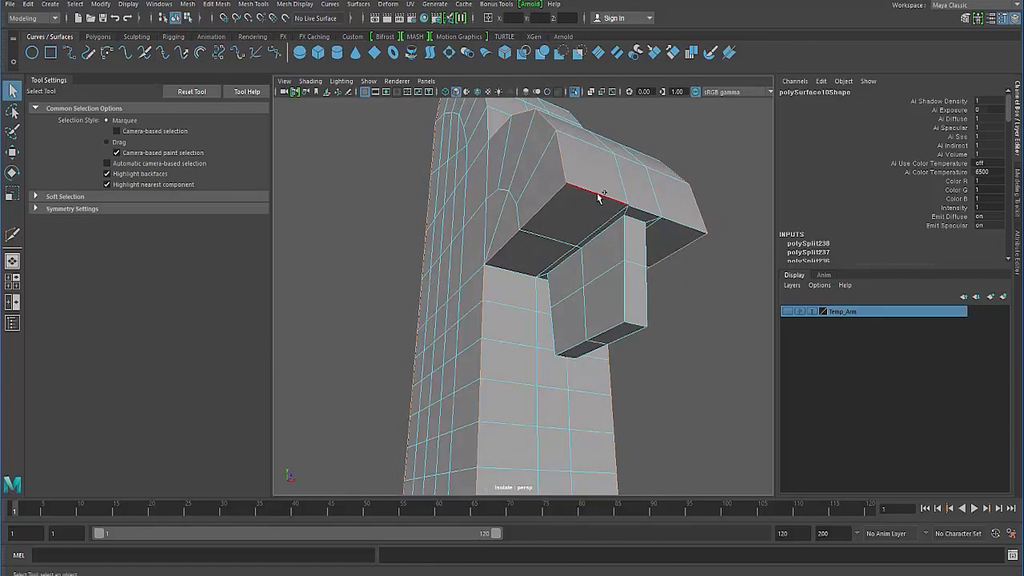
alt+drag(597, 193, 546, 224)
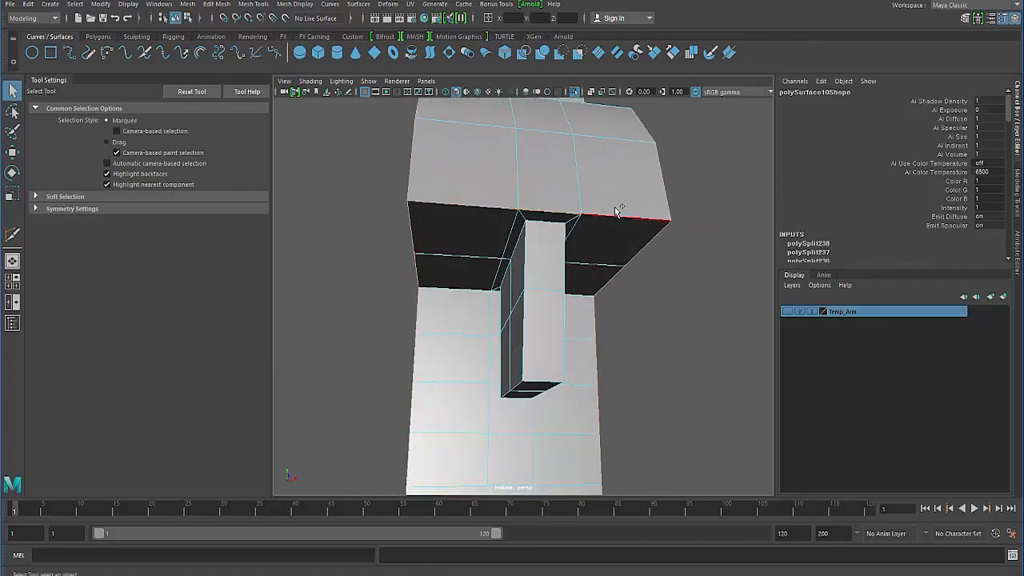
alt+drag(487, 261, 575, 292)
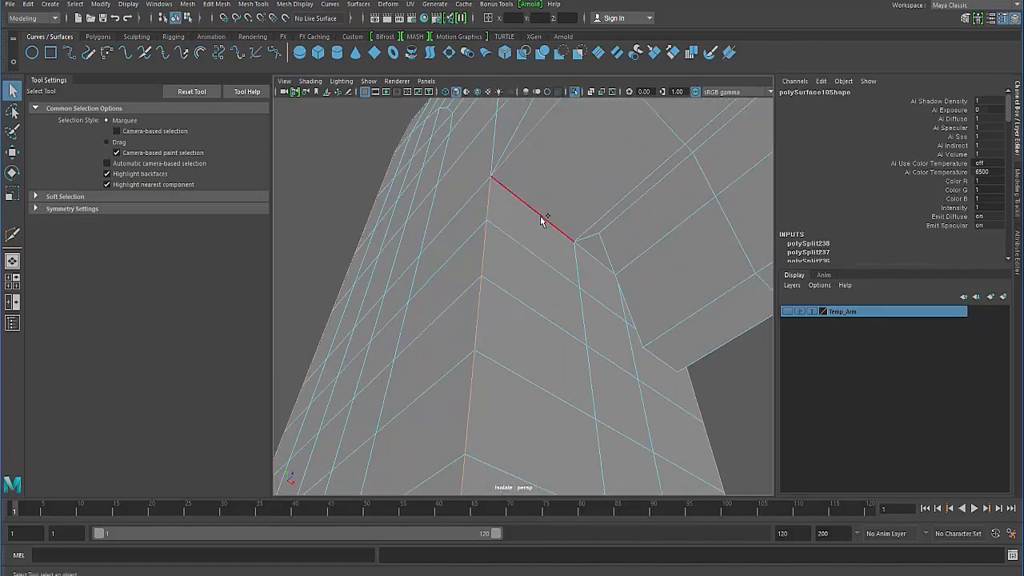
alt+drag(599, 256, 413, 256)
alt+drag(387, 187, 487, 231)
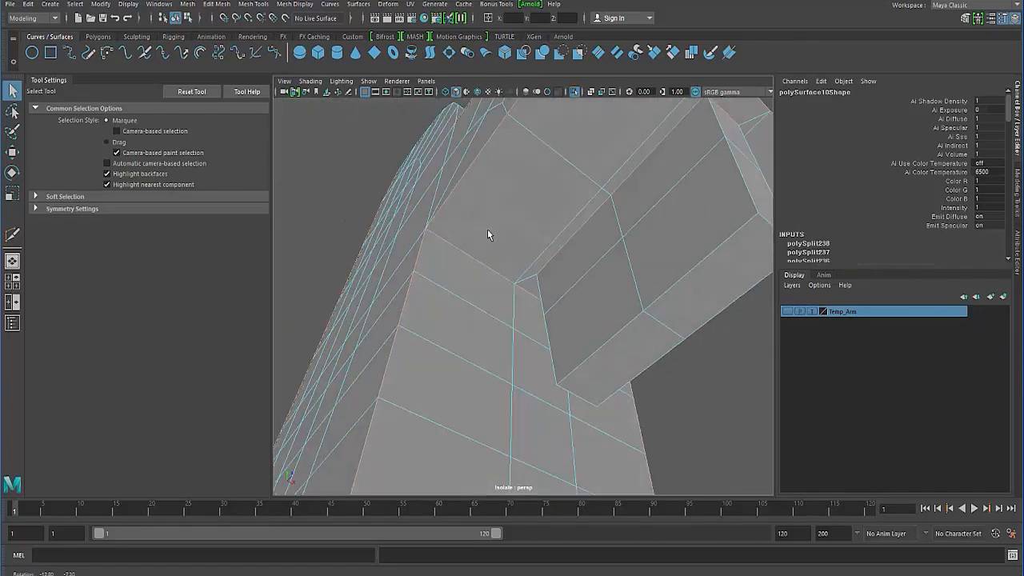
- Add the outline edges of the tab beneath the side bump and its junctions with the bump and leg to the selection
click(672, 287)
alt+drag(594, 306, 603, 296)
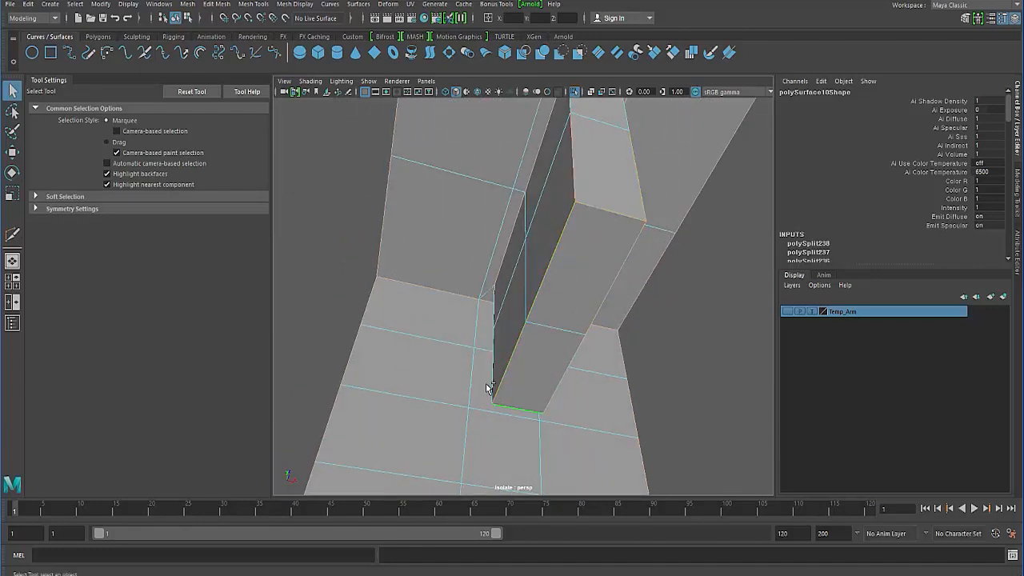
alt+drag(485, 383, 506, 244)
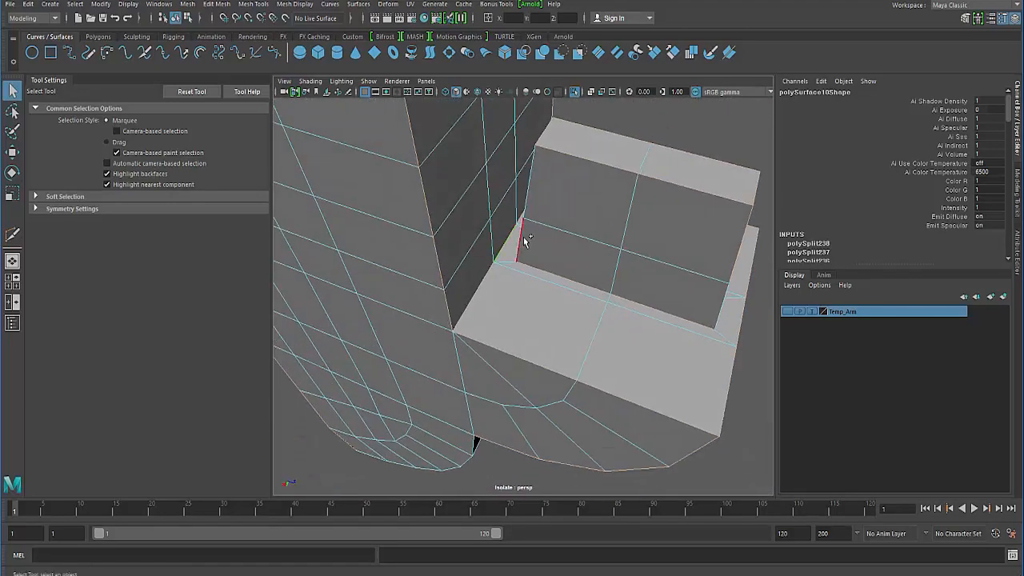
alt+drag(533, 194, 628, 236)
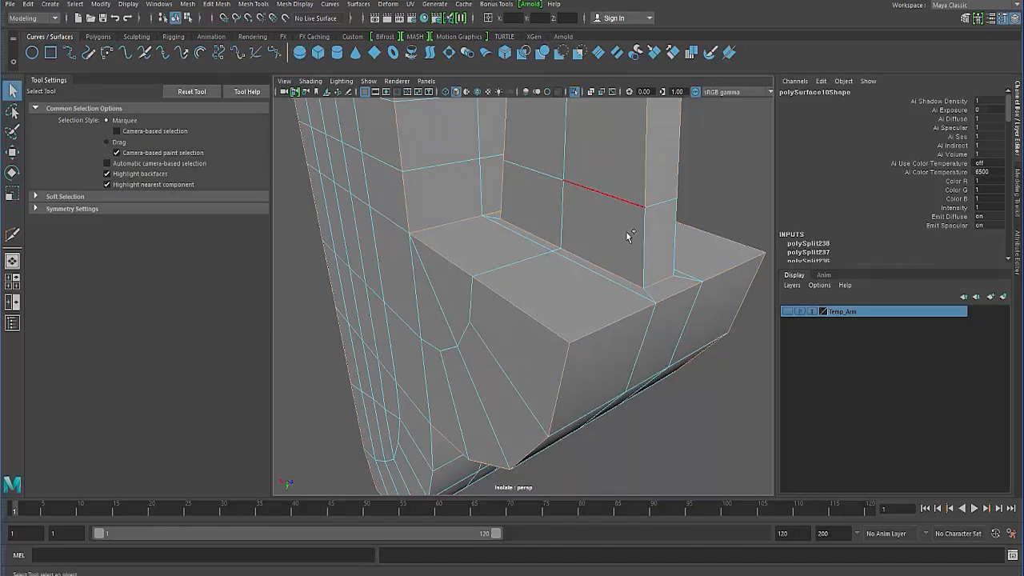
alt+right_drag(578, 222, 482, 212)
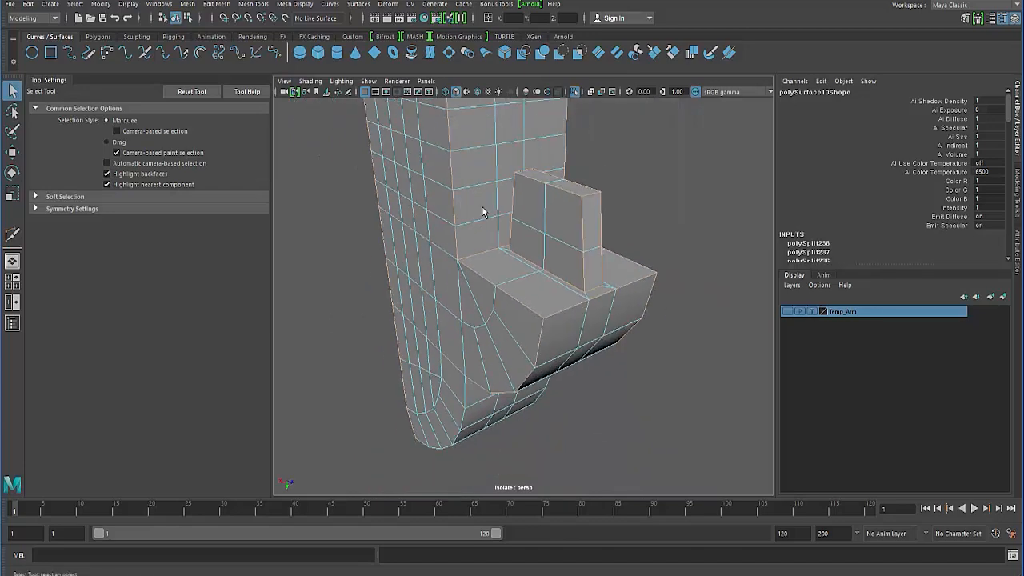
alt+drag(503, 213, 424, 360)
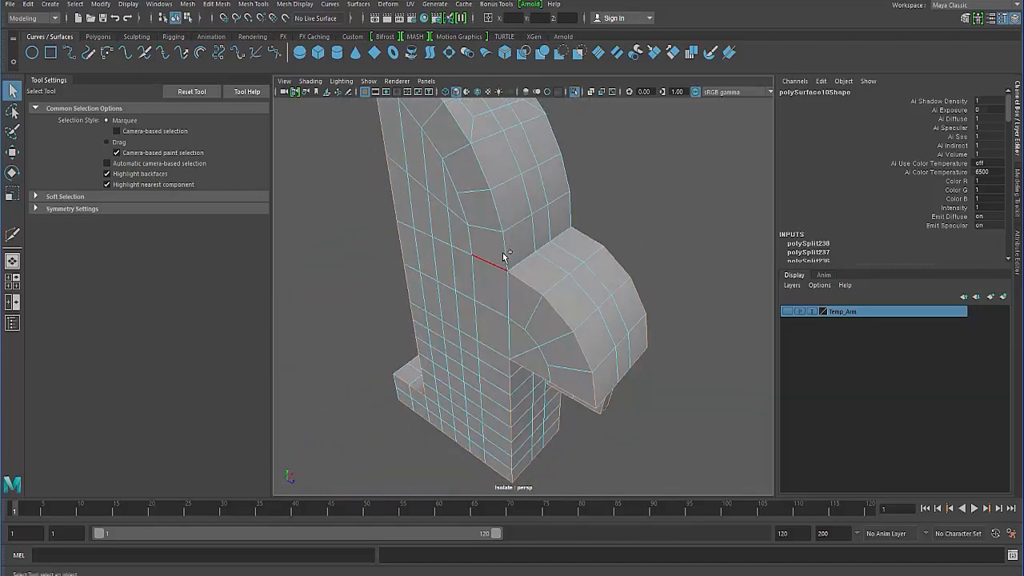
- Add the body's top edge, upper arc side edges and the crease where the arc meets the side bump to the selection
alt+right_drag(504, 256, 426, 294)
alt+drag(489, 241, 488, 216)
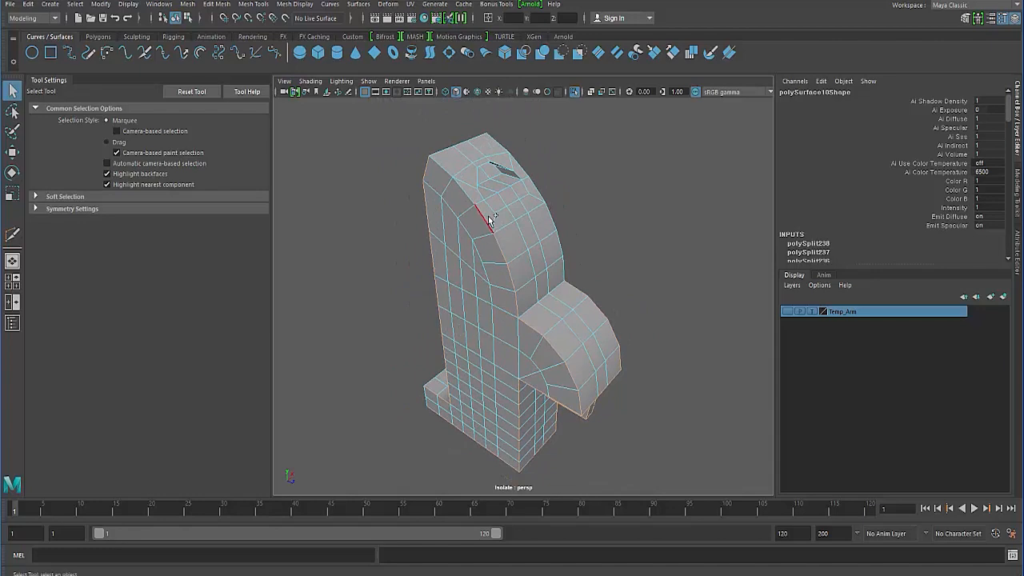
scroll(435, 213, up, 3)
alt+drag(428, 194, 424, 166)
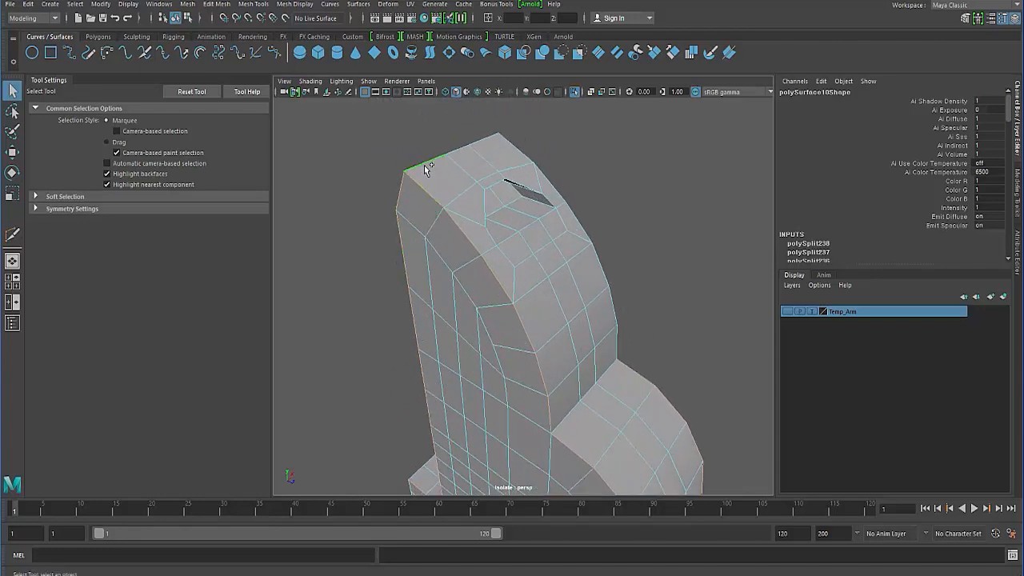
alt+drag(524, 212, 356, 187)
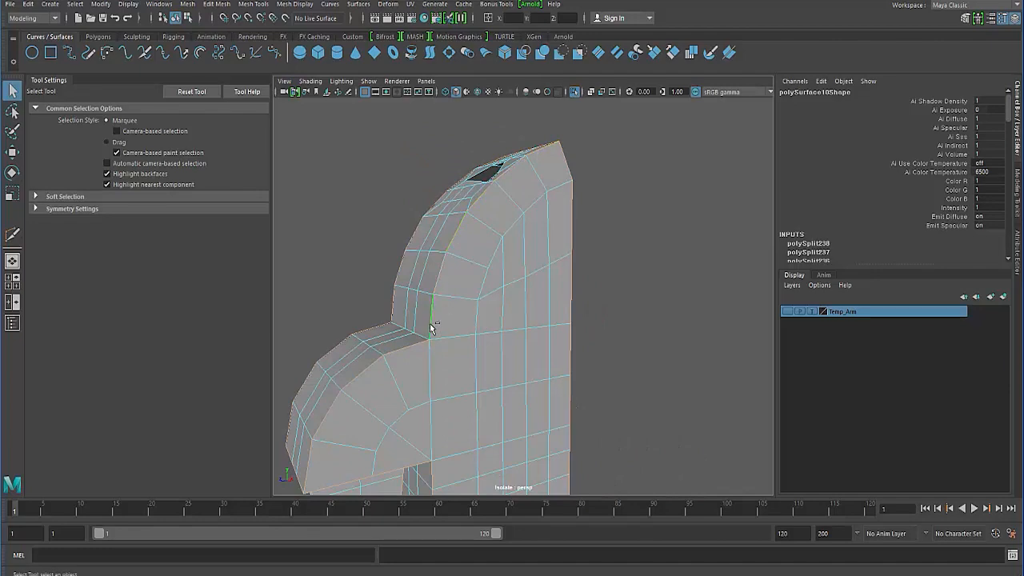
alt+drag(356, 337, 455, 198)
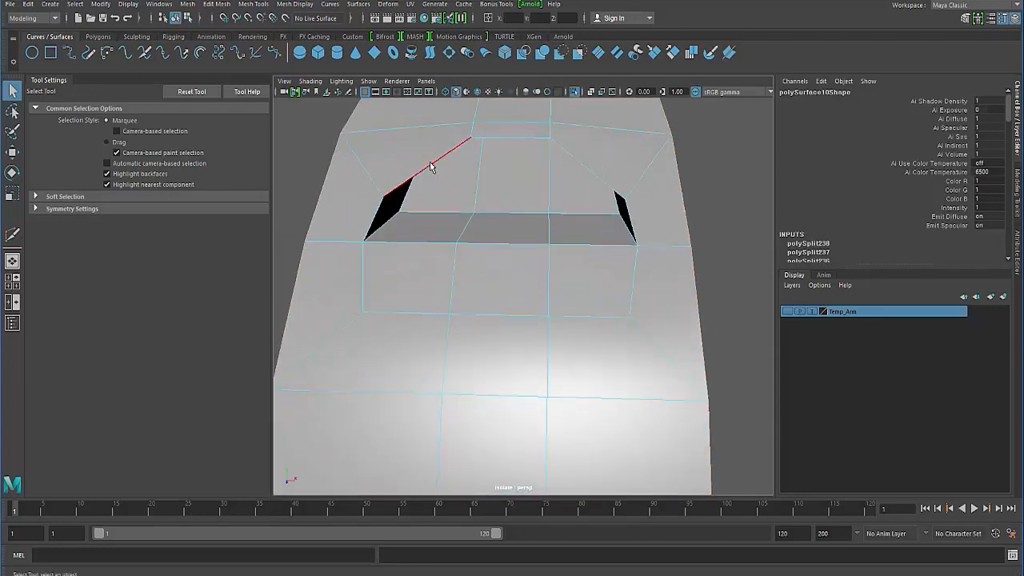
- Add the outer and inner rim edges of the slot opening near the top of the arc to the selection
alt+drag(430, 164, 402, 252)
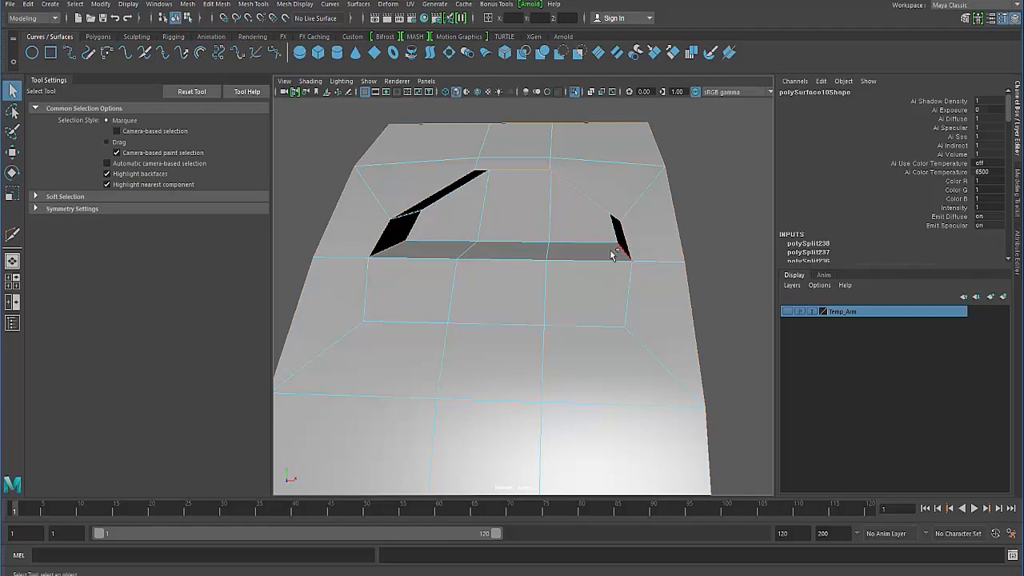
alt+drag(612, 254, 526, 258)
alt+drag(429, 246, 426, 224)
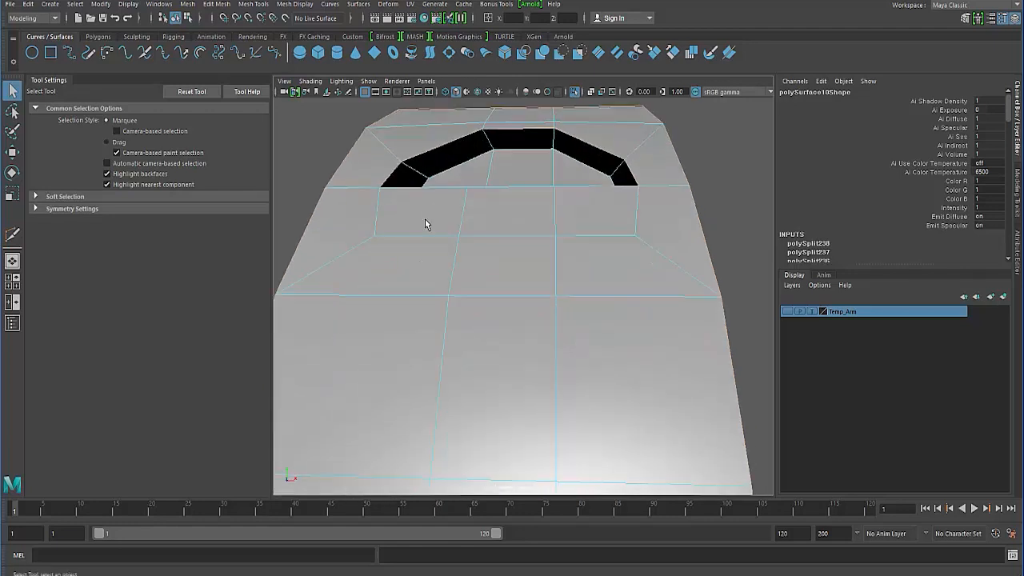
alt+drag(449, 174, 422, 221)
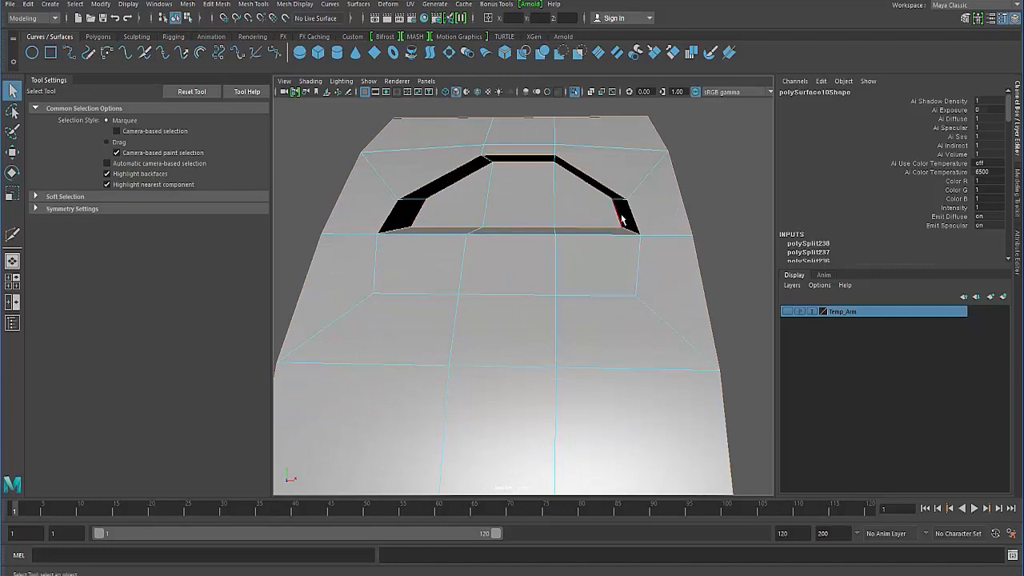
alt+drag(581, 245, 457, 251)
key(4)
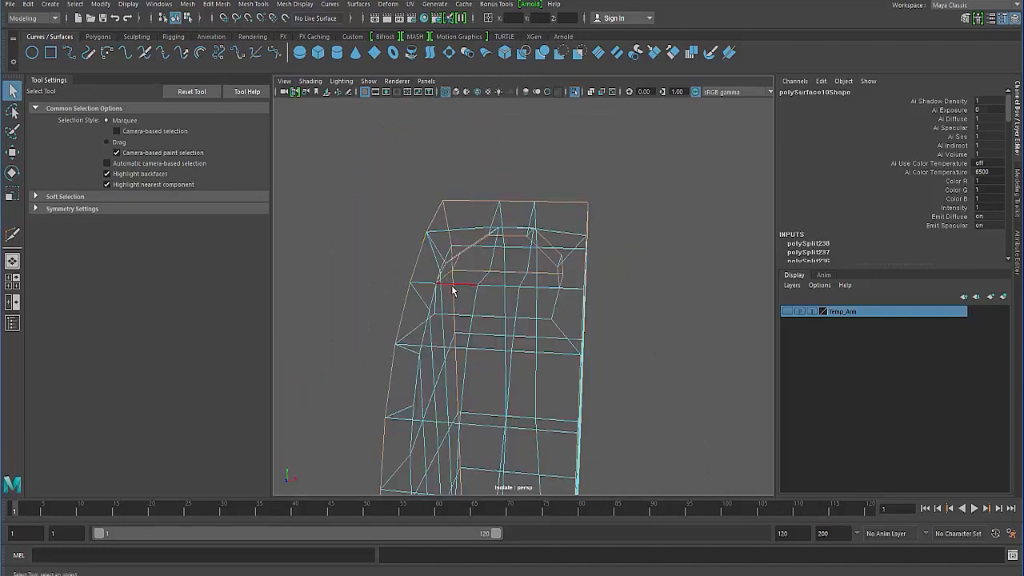
alt+drag(452, 291, 388, 254)
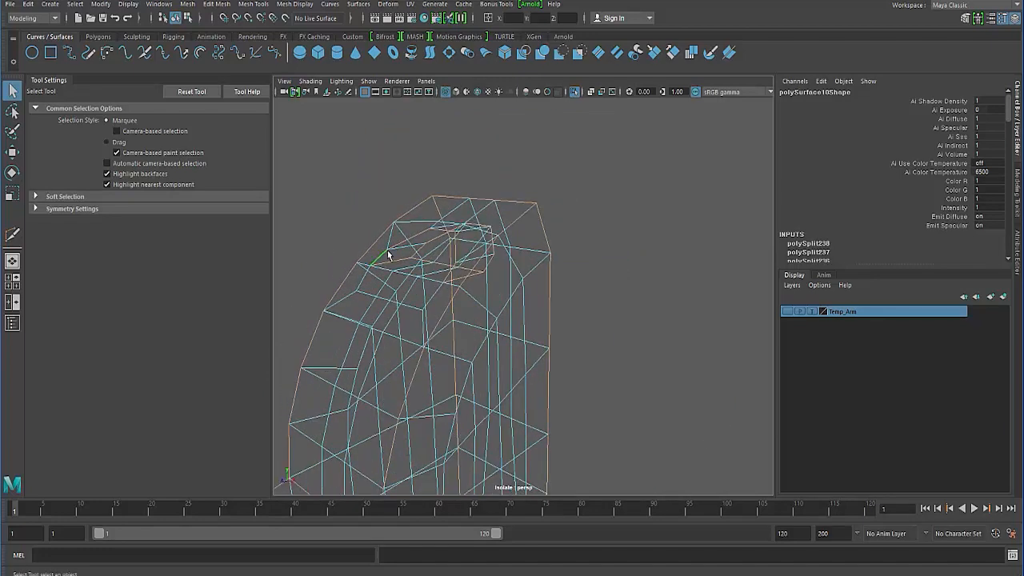
mouse_move(460, 282)
alt+mouse_down()
mouse_move(360, 277)
mouse_move(339, 287)
mouse_move(369, 272)
mouse_move(354, 274)
mouse_move(410, 269)
mouse_move(373, 254)
mouse_move(343, 284)
mouse_move(353, 312)
mouse_move(580, 305)
mouse_move(564, 336)
mouse_move(576, 341)
mouse_move(475, 349)
mouse_move(489, 333)
mouse_move(424, 325)
mouse_move(475, 291)
alt+mouse_up()
key(5)
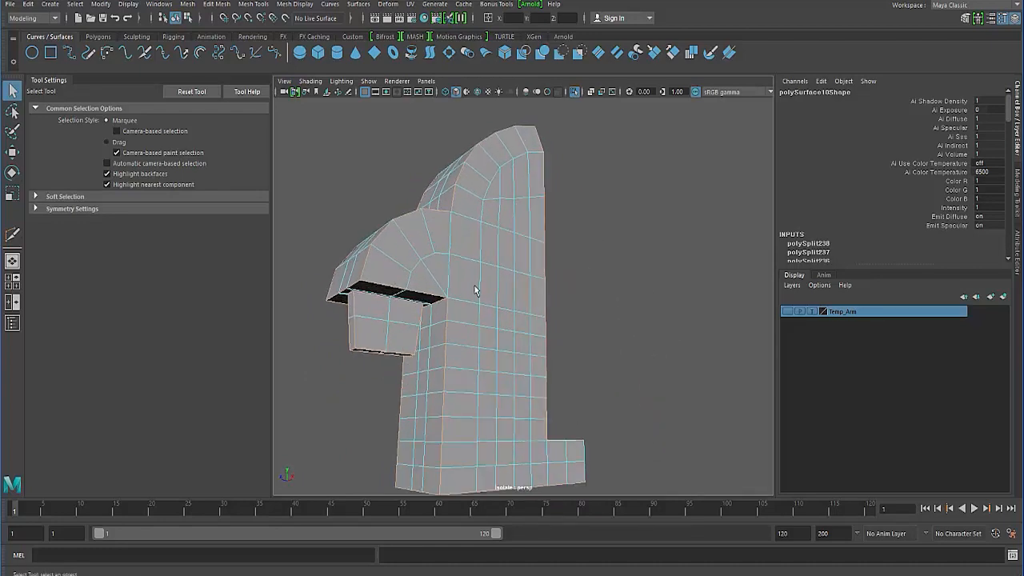
- Try a bevel on the selected hard edges with depth 1.5 and fraction 1
shift+right_click(479, 226)
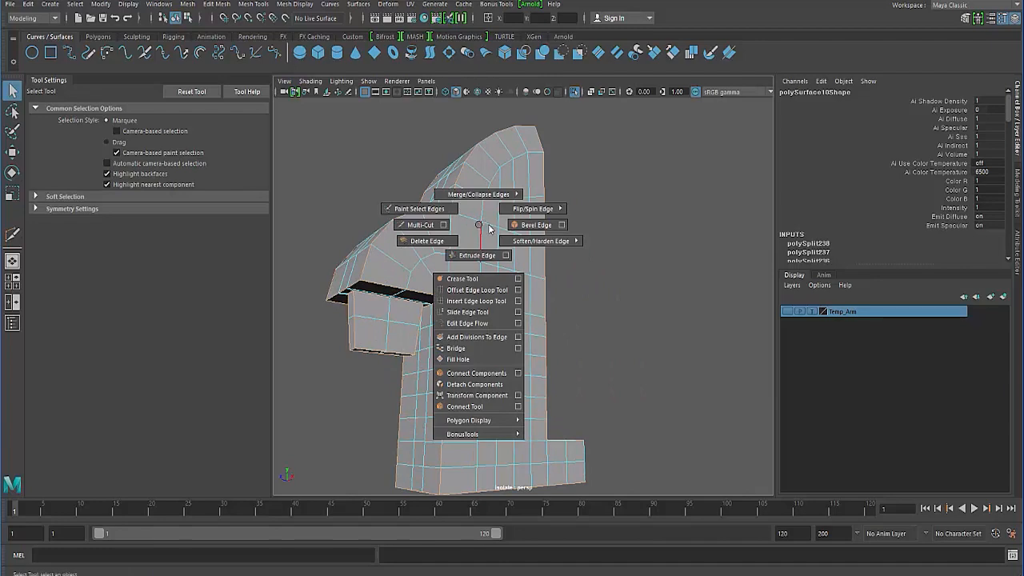
click(532, 225)
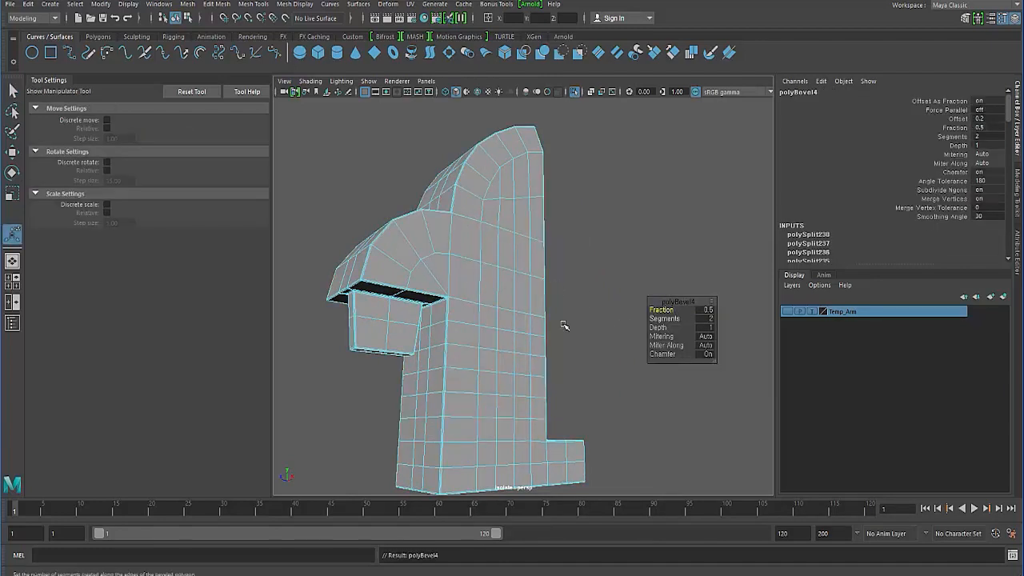
alt+right_drag(501, 329, 645, 326)
click(701, 328)
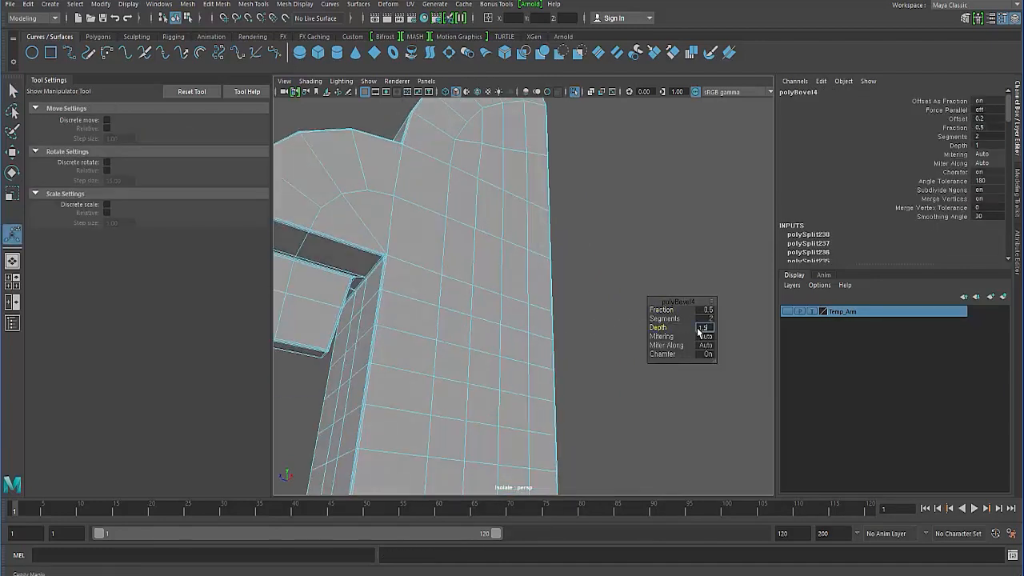
text(.5)
key(Return)
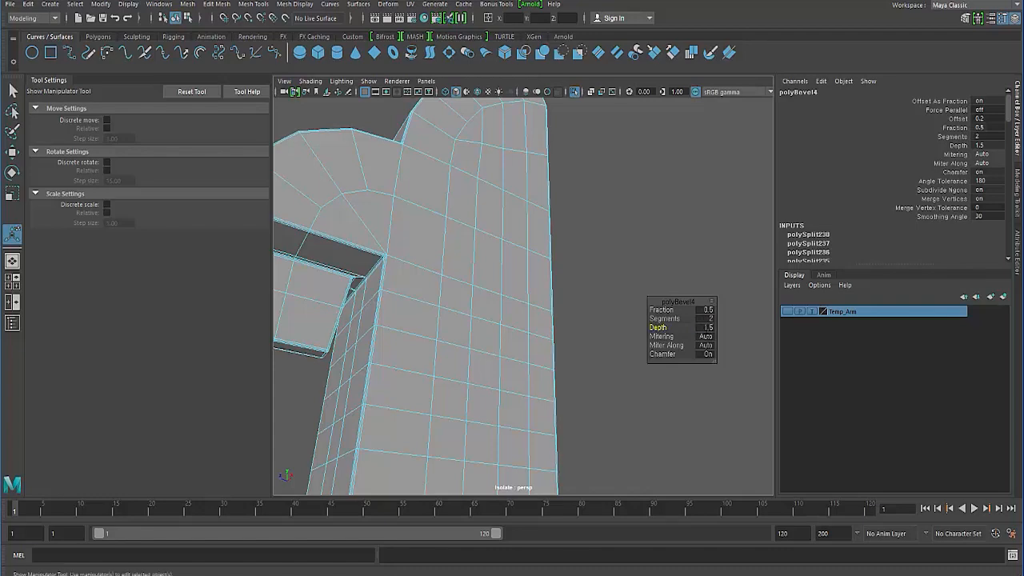
drag(663, 310, 676, 309)
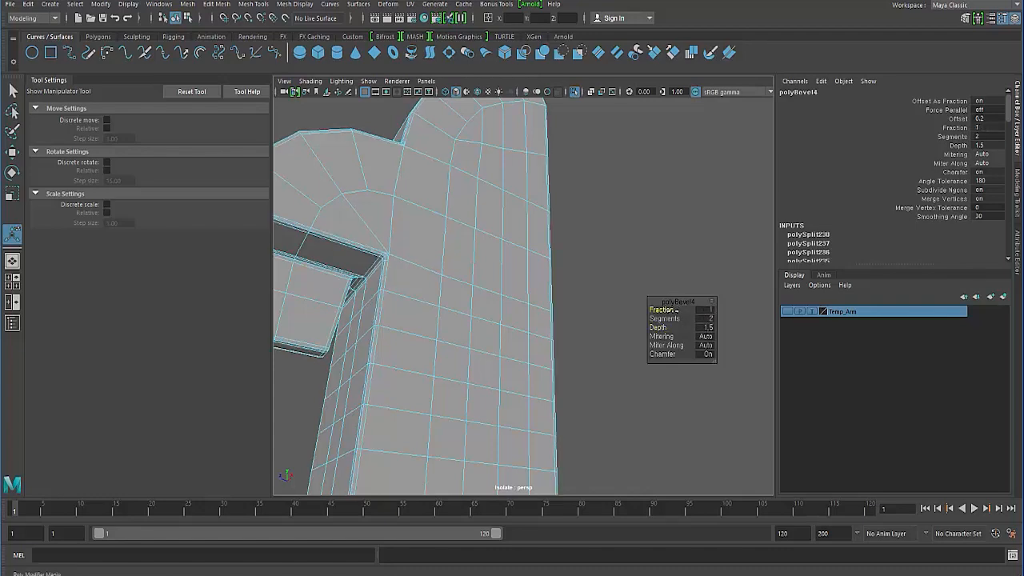
- Examine the bevelled edges along the body and at the corners of the slot opening
alt+drag(406, 337, 487, 366)
scroll(360, 330, down, 3)
click(343, 377)
alt+middle_drag(567, 349, 549, 448)
scroll(549, 448, up, 5)
alt+drag(466, 393, 480, 366)
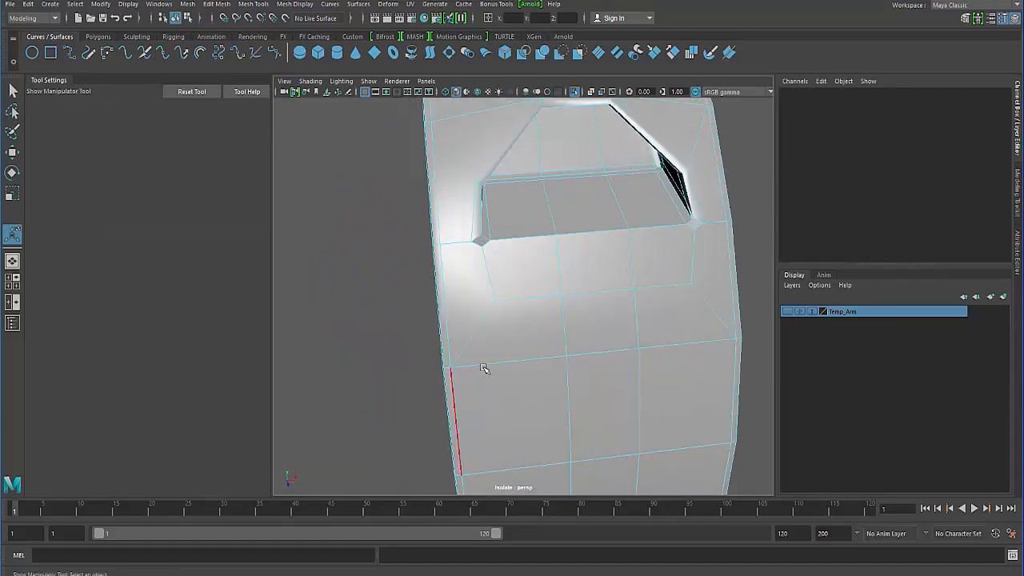
key(4)
key(5)
mouse_move(470, 278)
right_down()
mouse_move(516, 269)
mouse_move(514, 278)
right_up()
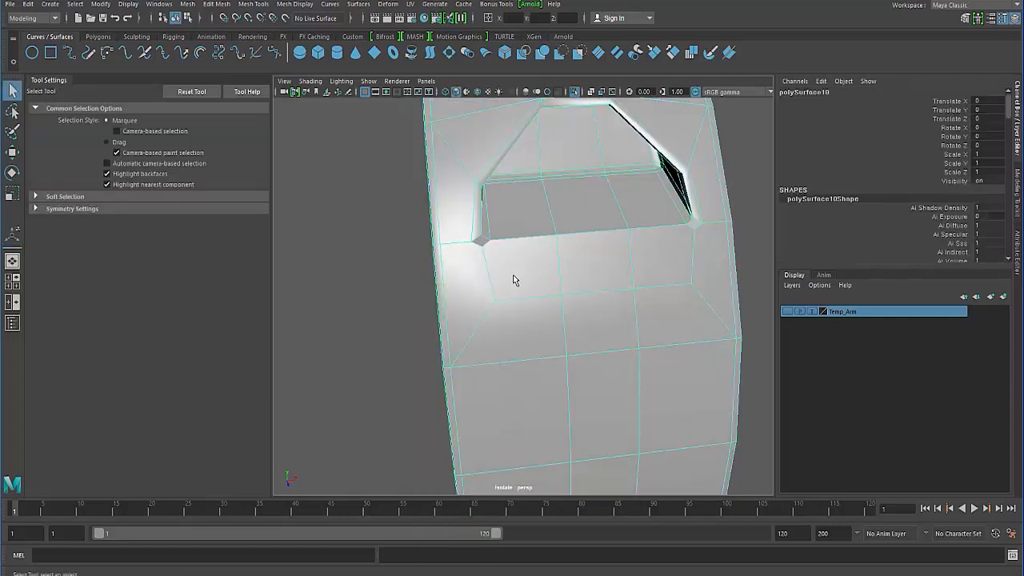
- Preview the half body smoothed, check the slot opening, and return to the unsmoothed display
key(3)
click(393, 277)
alt+right_drag(455, 332, 427, 313)
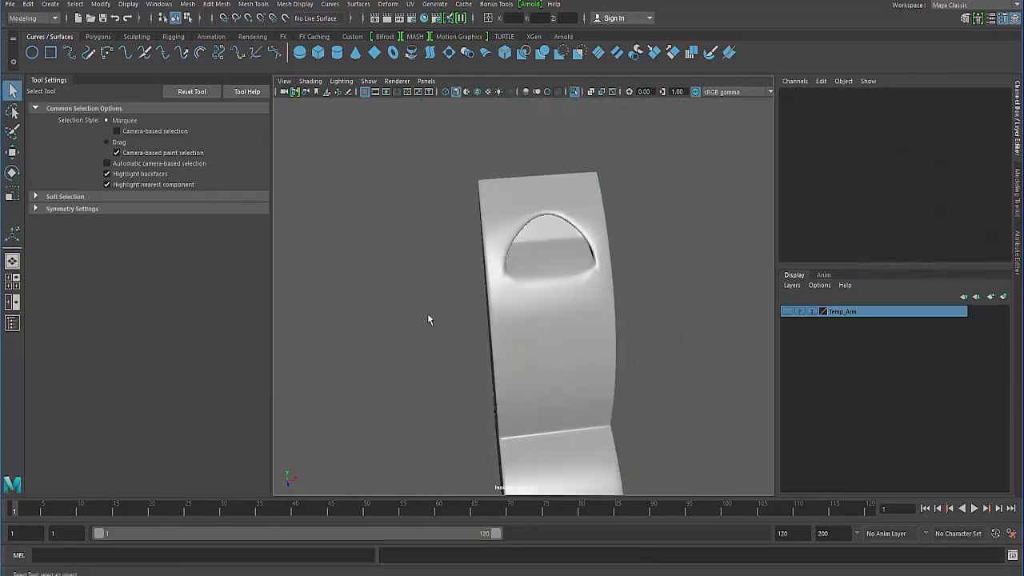
alt+drag(427, 313, 516, 362)
click(535, 360)
key(1)
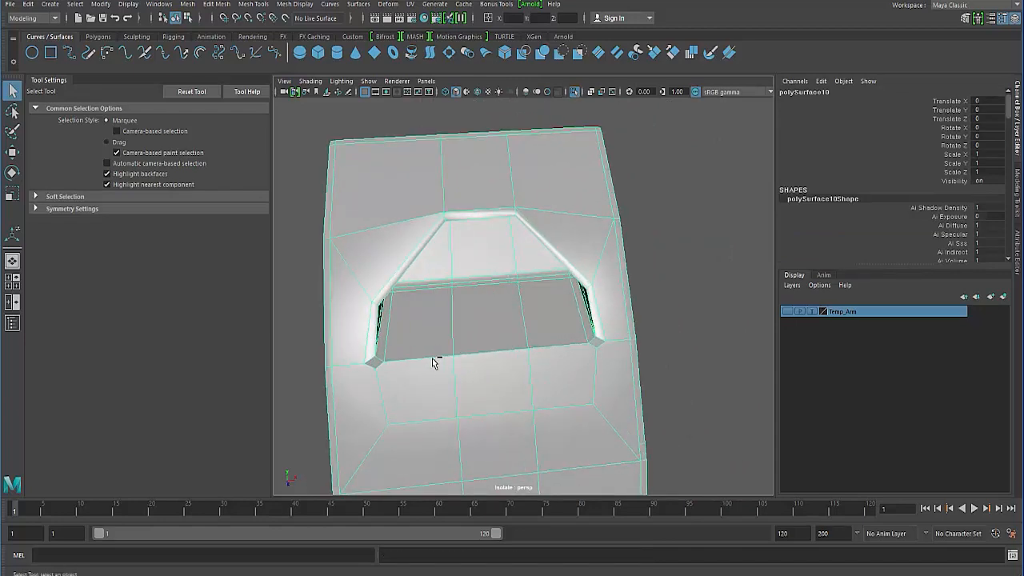
- Undo the bevel and add the slot opening's lower front edges to the restored edge selection
key(ctrl+z)
key(ctrl+z)
key(ctrl+z)
key(ctrl+z)
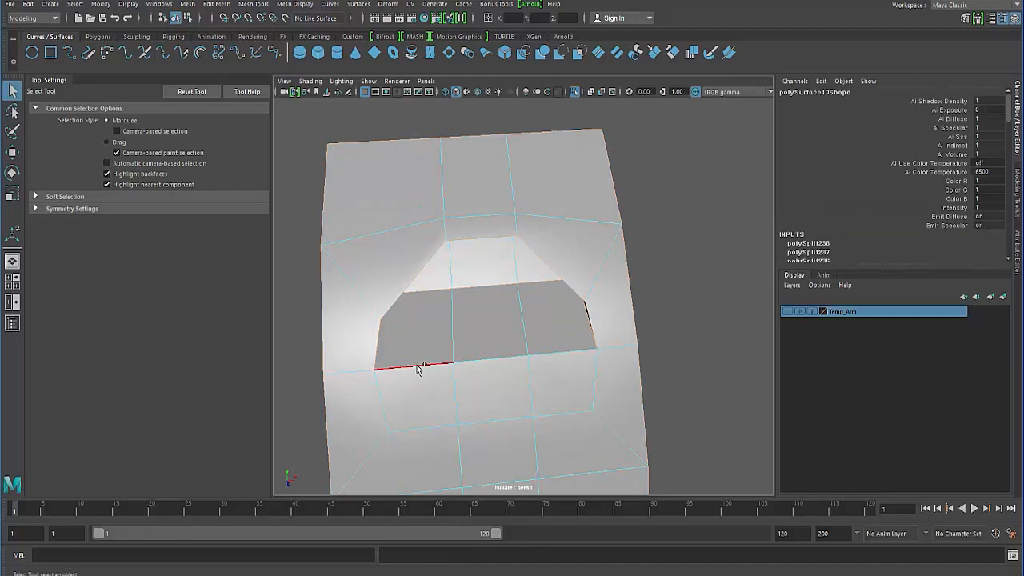
alt+drag(413, 409, 428, 308)
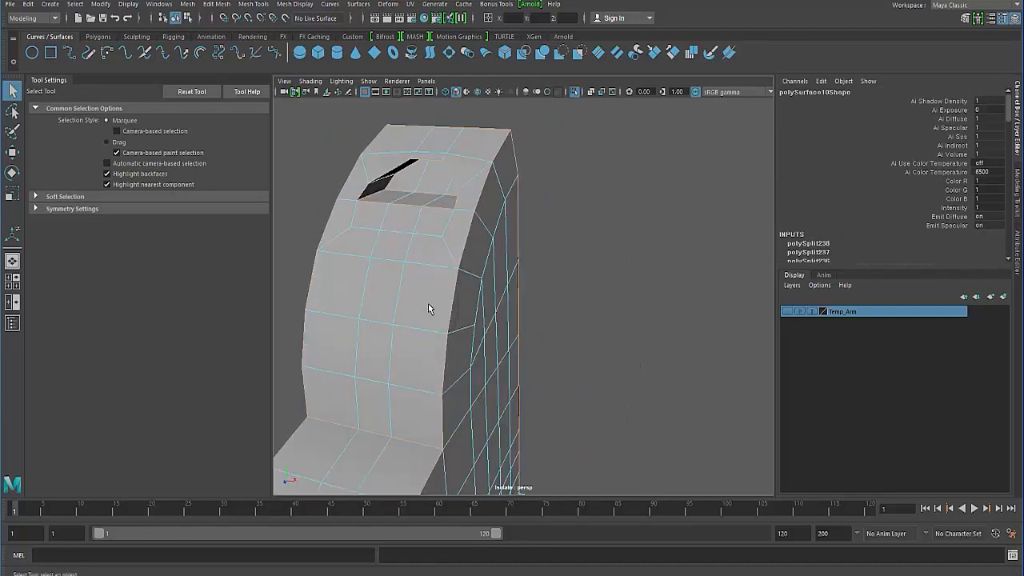
- Bevel the selected hard edges with depth 1.5 and fraction 0.7
shift+right_drag(406, 285, 436, 282)
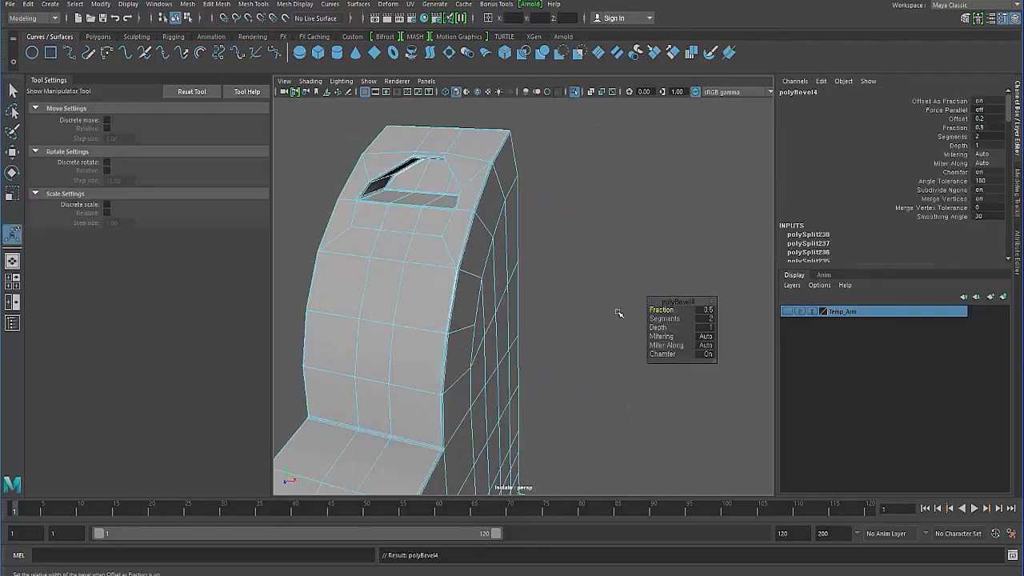
click(703, 328)
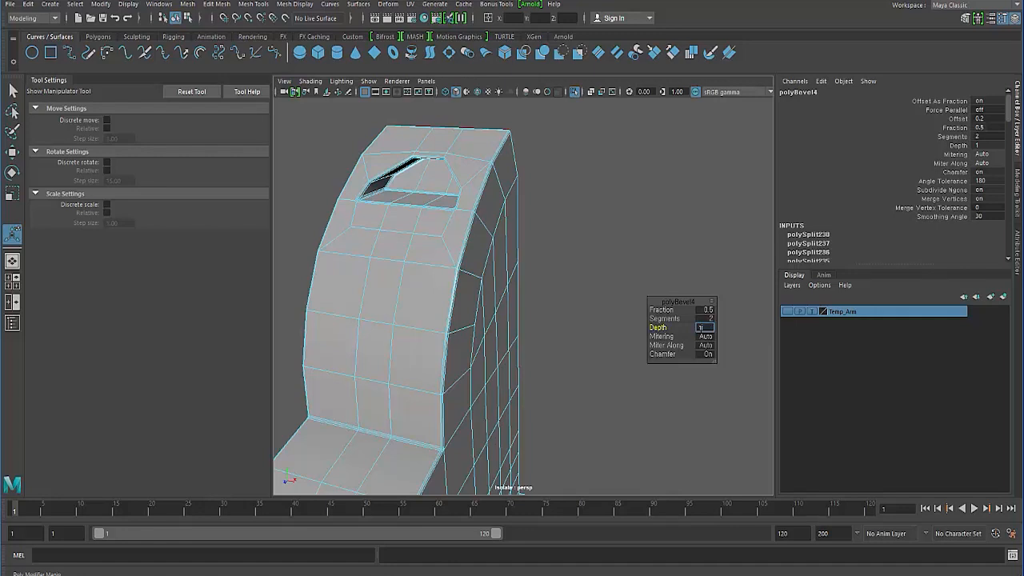
text(1.5)
key(Return)
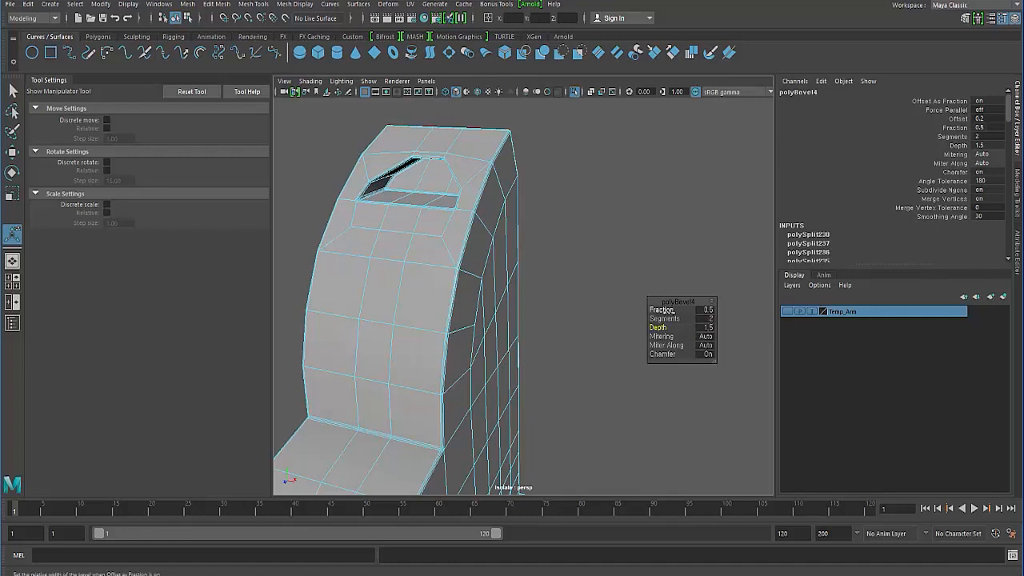
drag(661, 310, 672, 311)
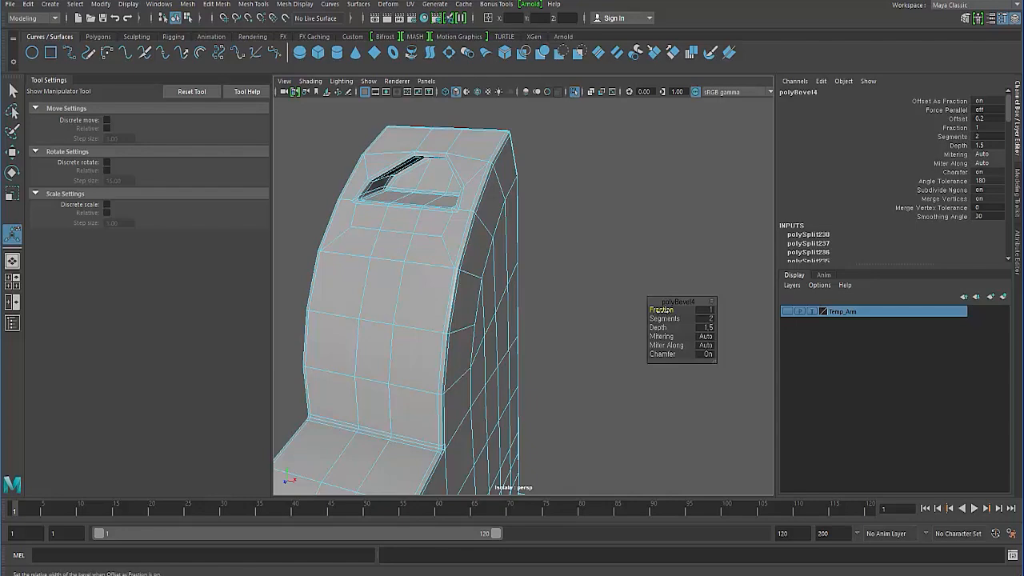
drag(661, 310, 651, 310)
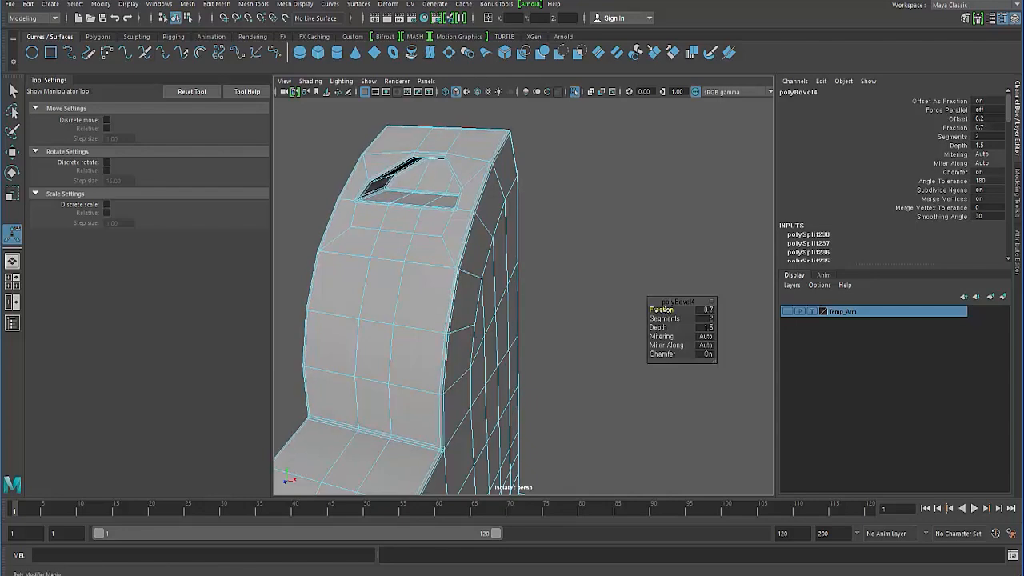
- Preview the bevelled half body smoothed and examine its underside, slot opening and open foot at the base
click(602, 315)
alt+middle_drag(415, 352, 440, 276)
scroll(439, 277, down, 5)
alt+drag(436, 296, 358, 291)
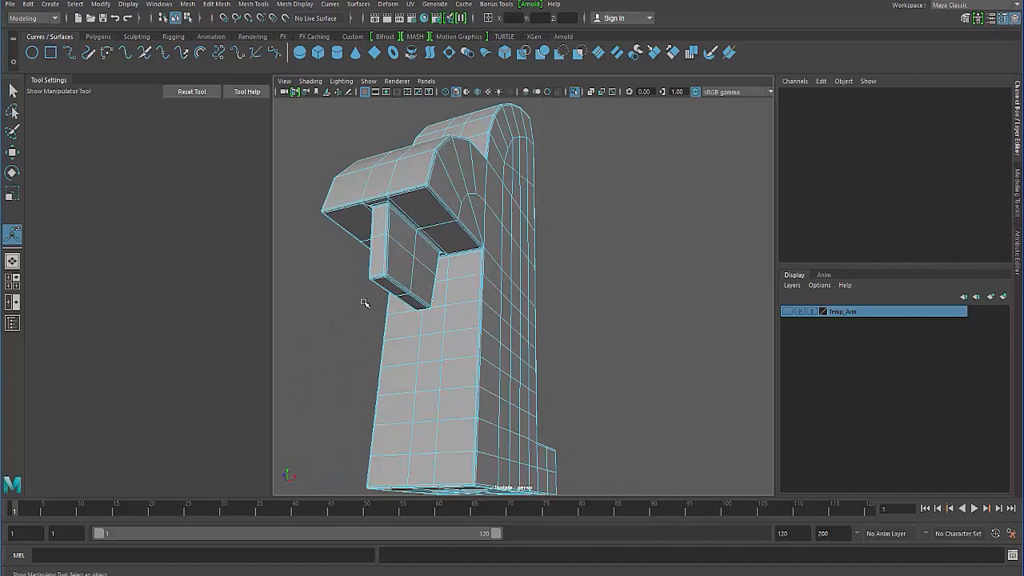
key(q)
click(362, 310)
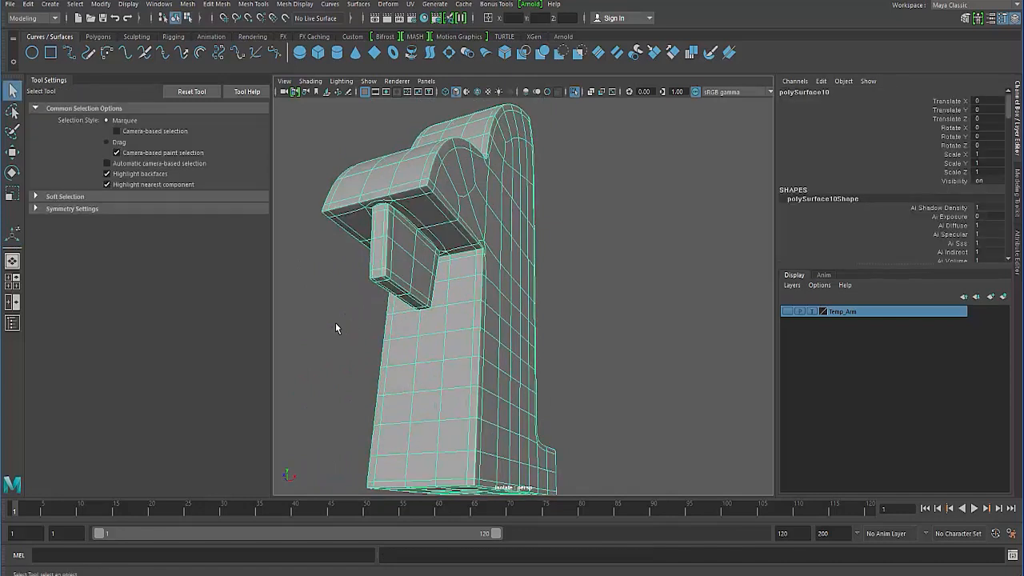
click(336, 328)
alt+drag(336, 328, 513, 283)
click(460, 368)
click(385, 375)
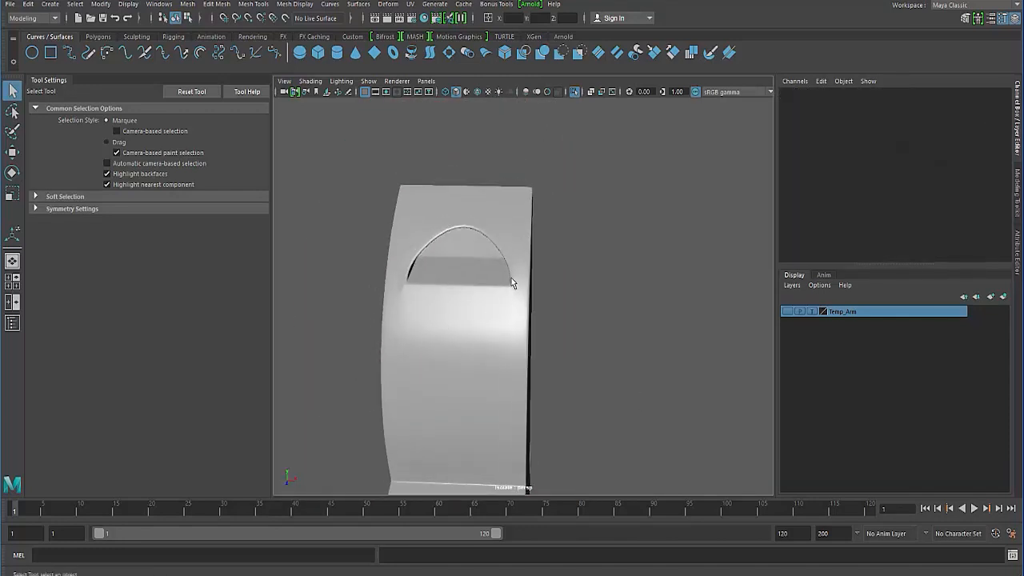
alt+drag(479, 326, 486, 421)
click(437, 442)
scroll(432, 436, up, 3)
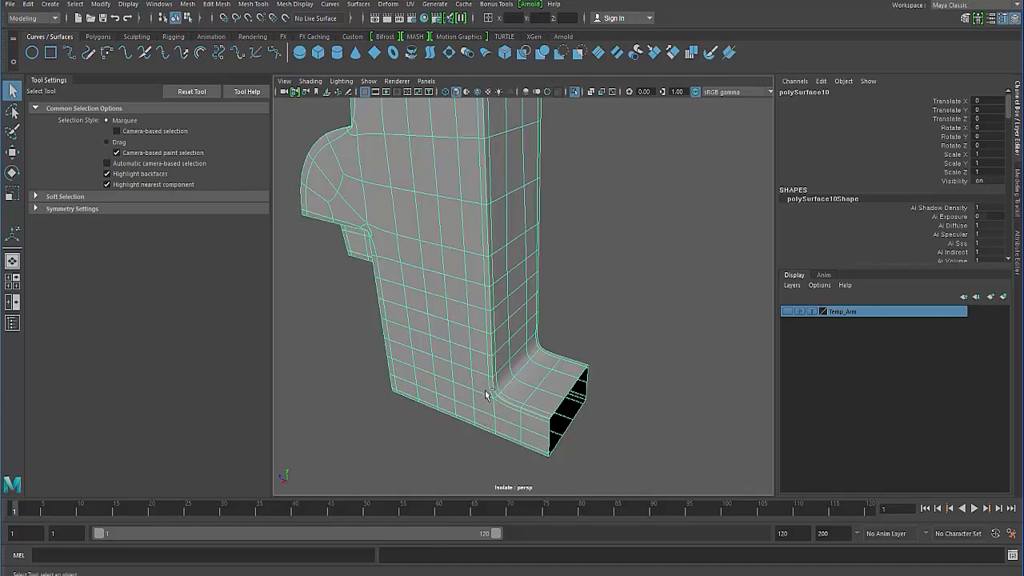
- Undo the bevel to restore the hard-edge selection on the half body
key(ctrl+z)
key(shift+z)
key(ctrl+z)
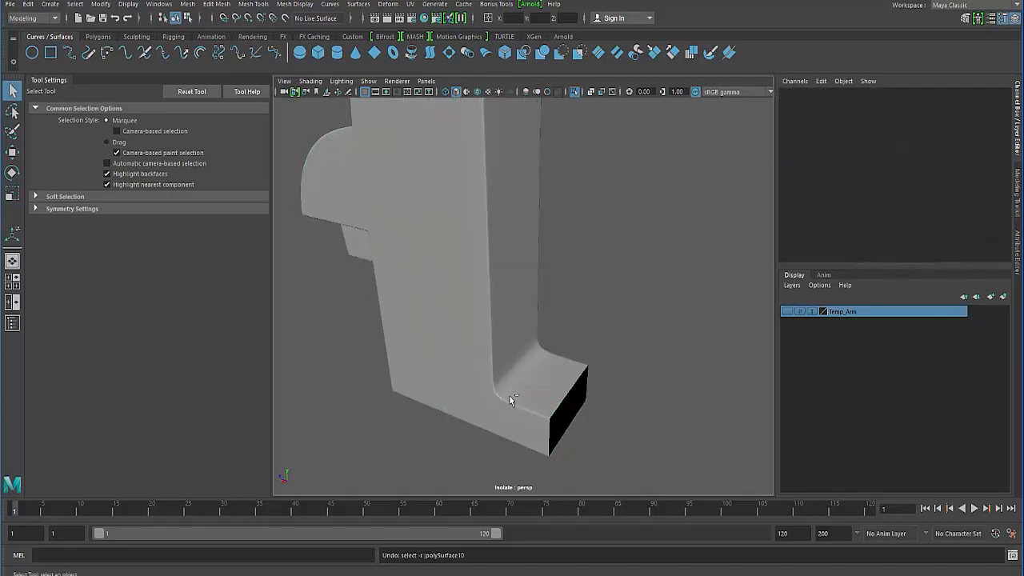
key(shift+z)
key(ctrl+z)
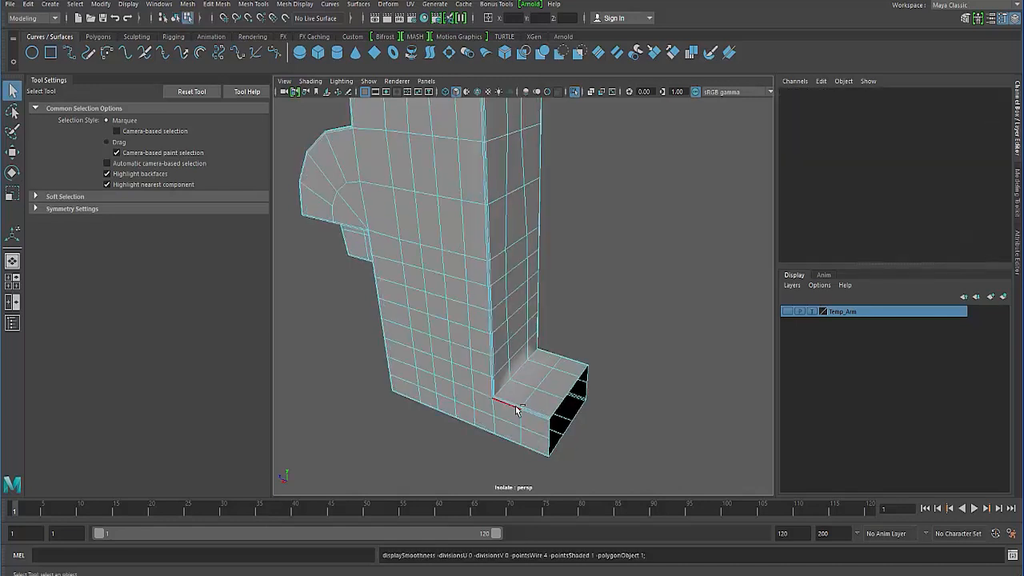
key(ctrl+z)
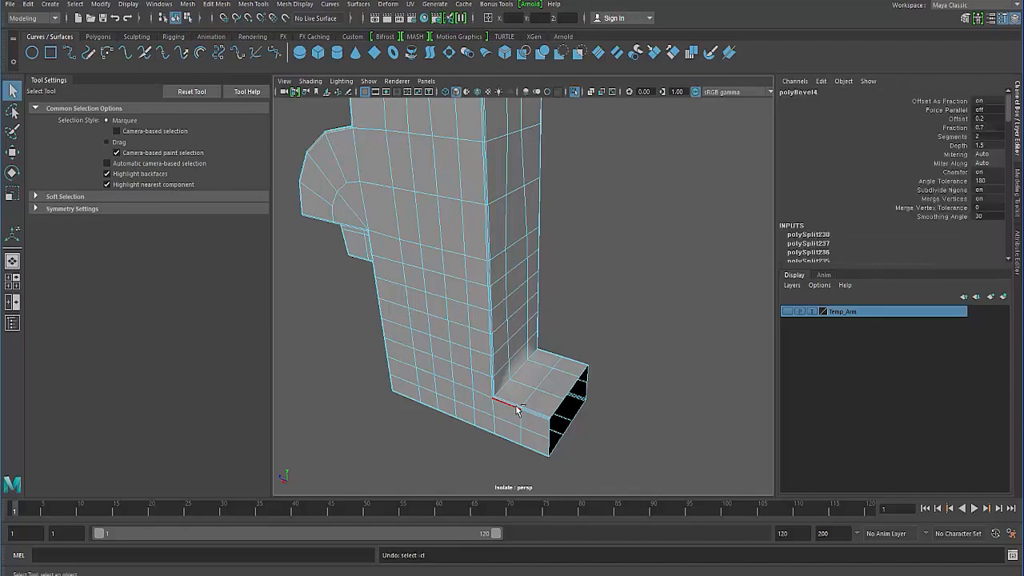
key(ctrl+z)
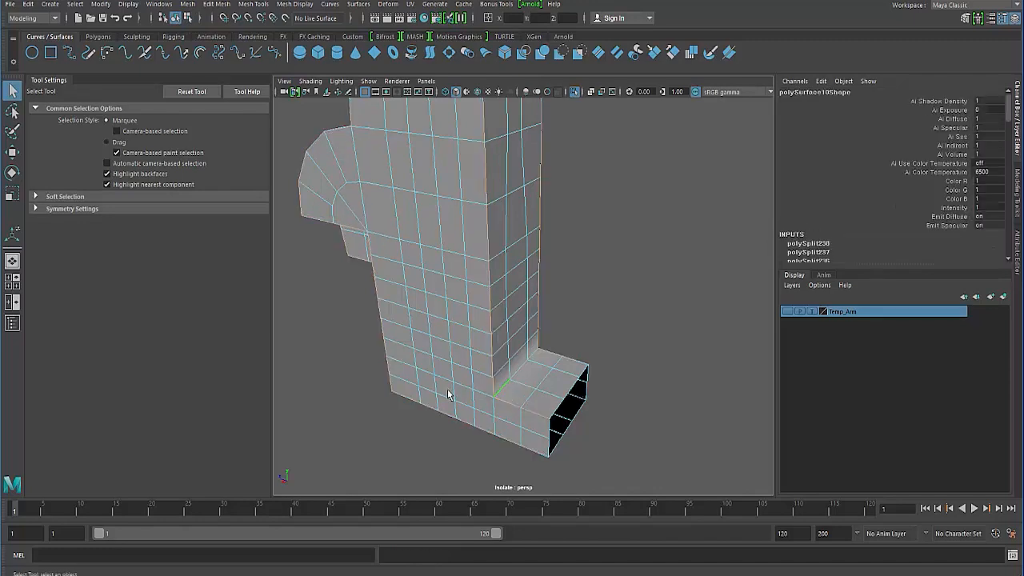
- Bevel the restored hard edges again with depth 1.5 and adjust the bevel fraction
alt+drag(447, 390, 436, 330)
shift+right_drag(421, 284, 478, 284)
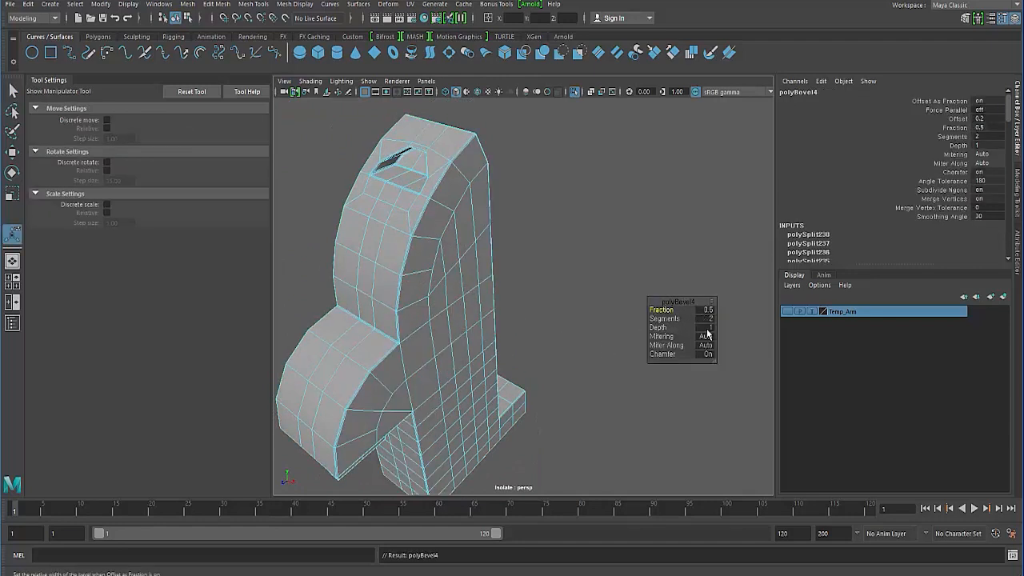
click(706, 328)
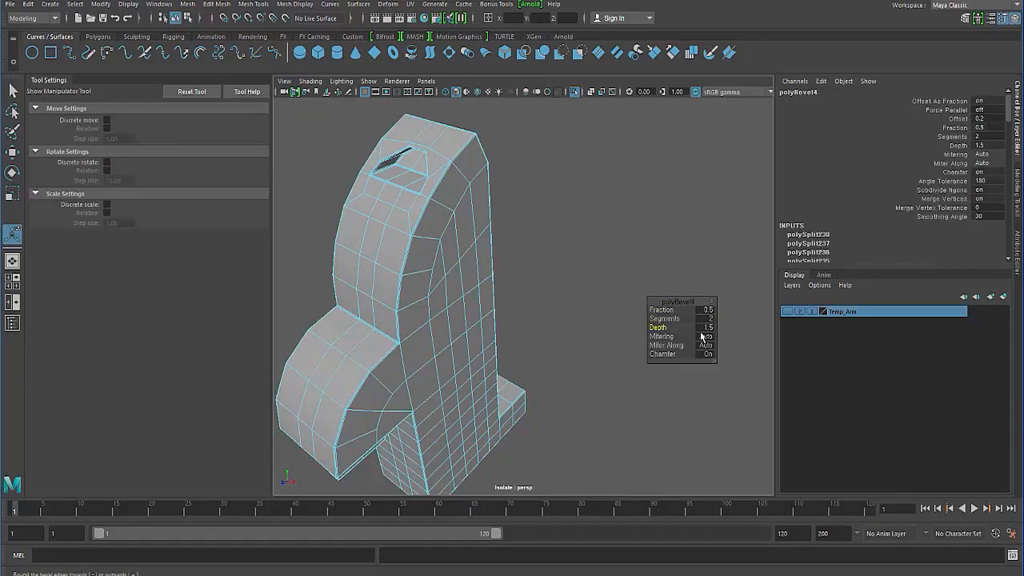
click(661, 310)
drag(664, 309, 664, 309)
click(552, 298)
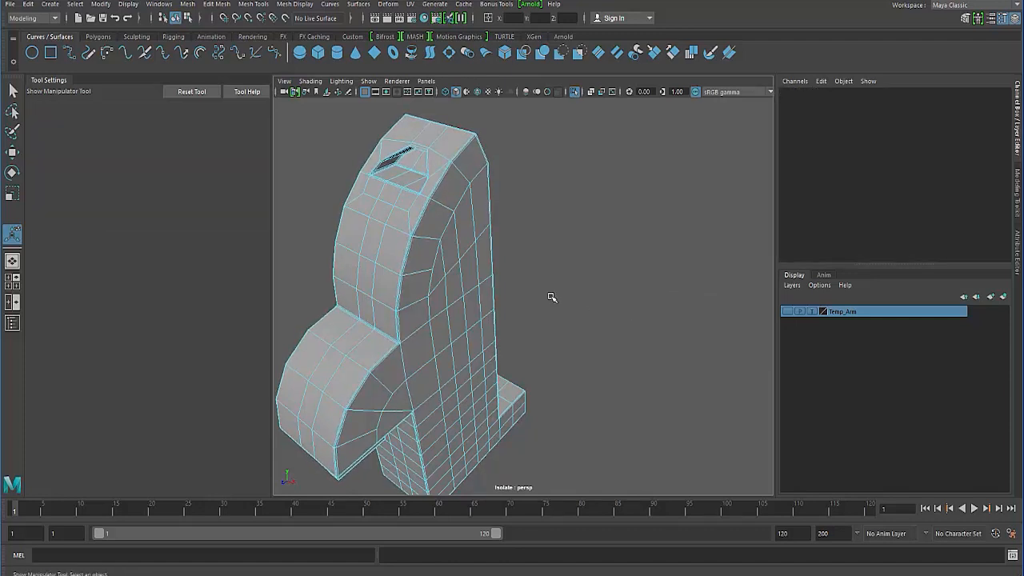
- Preview the half body smoothed, check the curved front edge and slot opening up close, and return to the unsmoothed display
key(q)
click(376, 333)
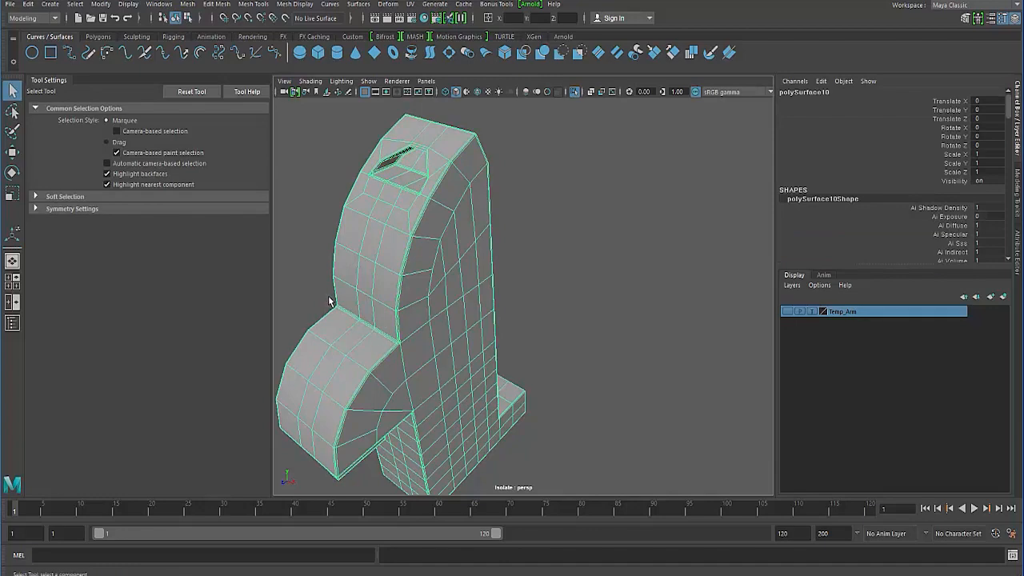
key(3)
click(303, 259)
alt+drag(357, 347, 412, 360)
click(367, 327)
alt+drag(394, 320, 336, 344)
scroll(353, 296, up, 3)
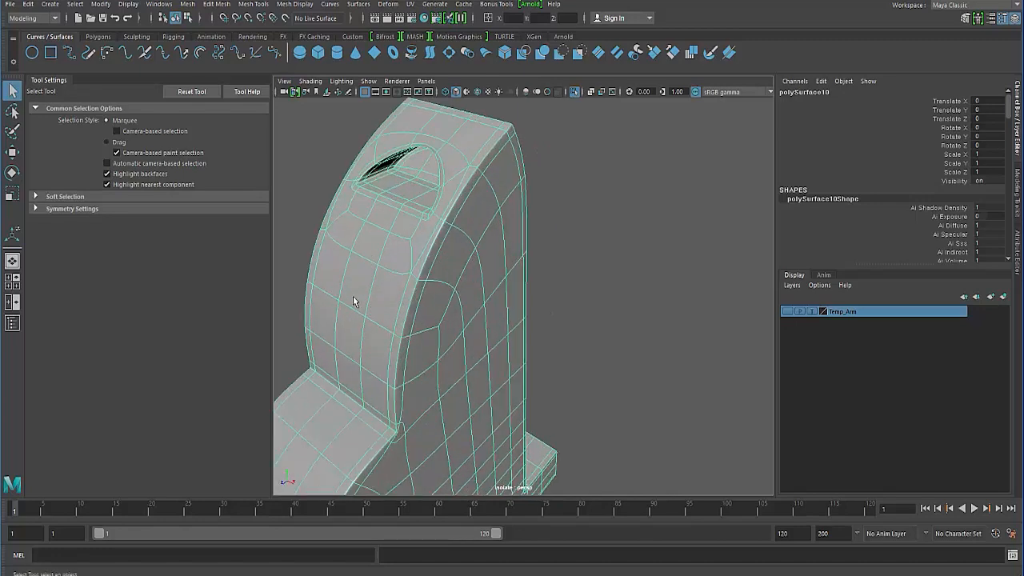
alt+middle_drag(352, 212, 421, 299)
scroll(396, 291, up, 4)
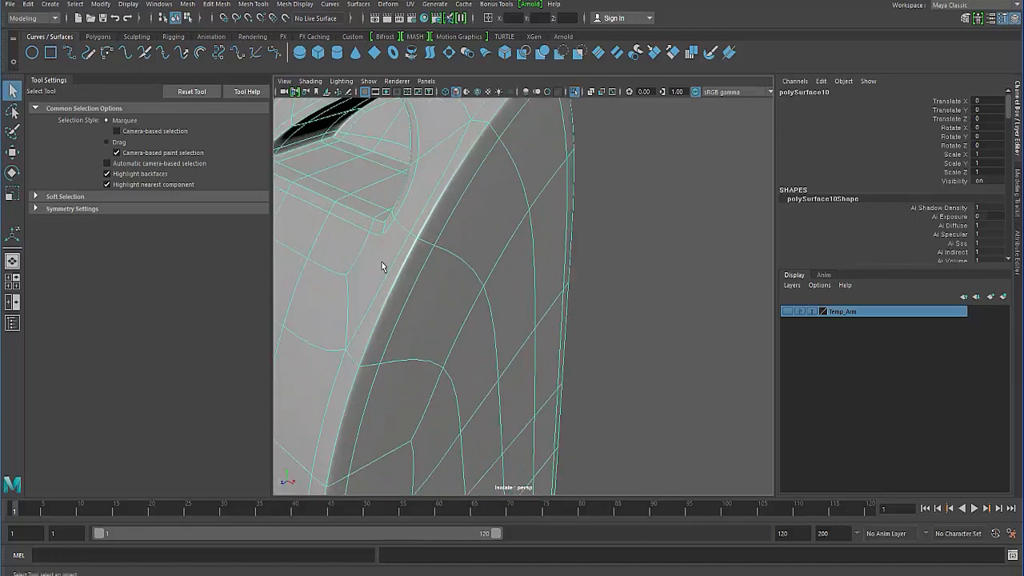
scroll(384, 268, down, 3)
key(1)
scroll(418, 282, down, 3)
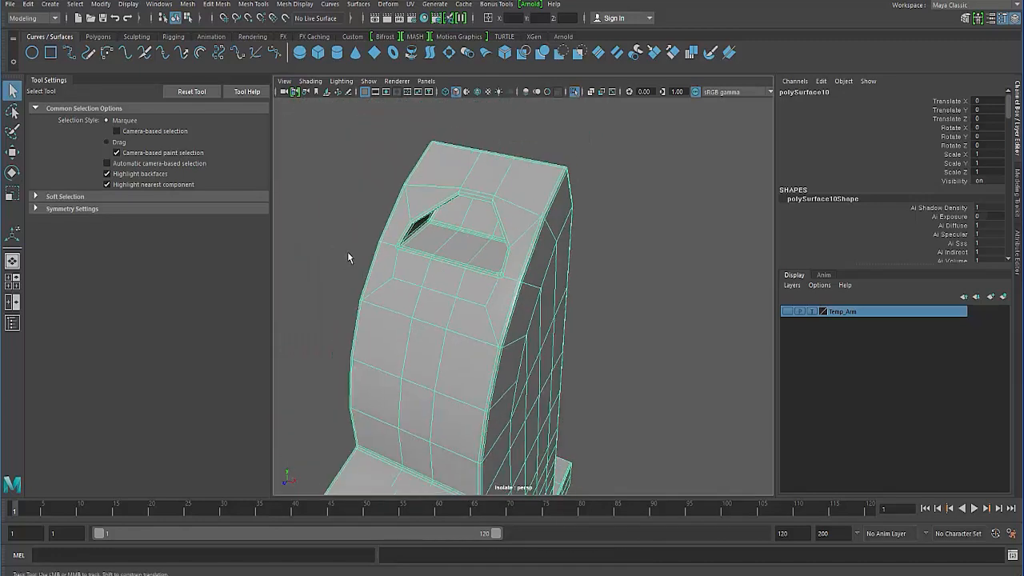
- Select the half body's n-sided faces with a polygon selection constraint set to All and Next and order Nsided
click(347, 251)
click(424, 260)
right_drag(425, 259, 424, 289)
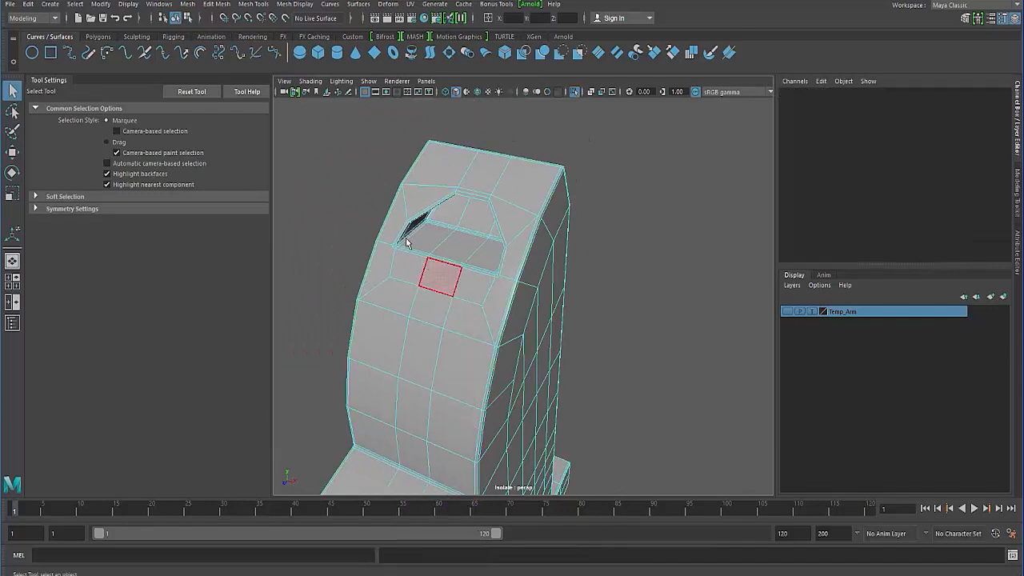
click(100, 6)
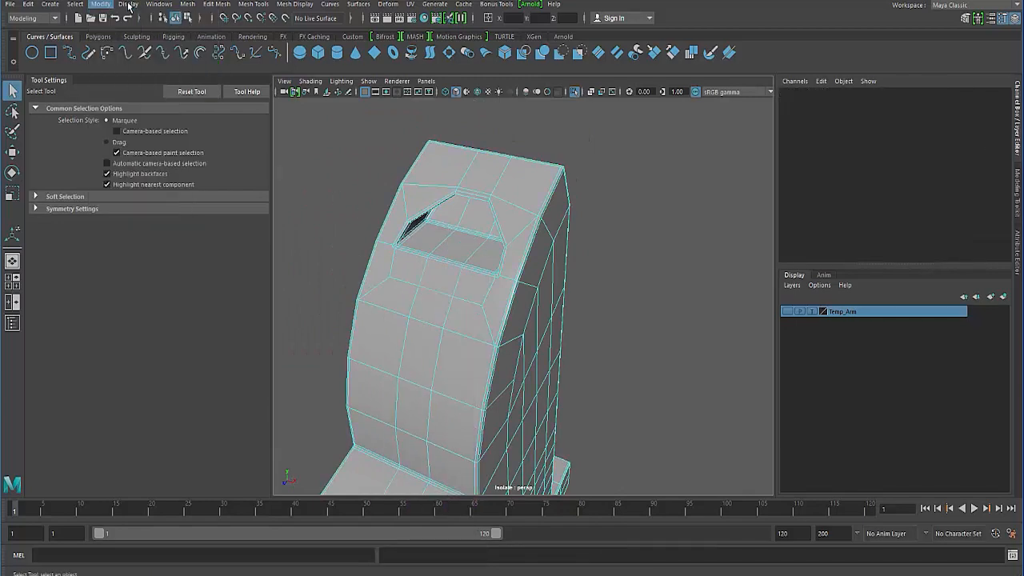
mouse_move(84, 5)
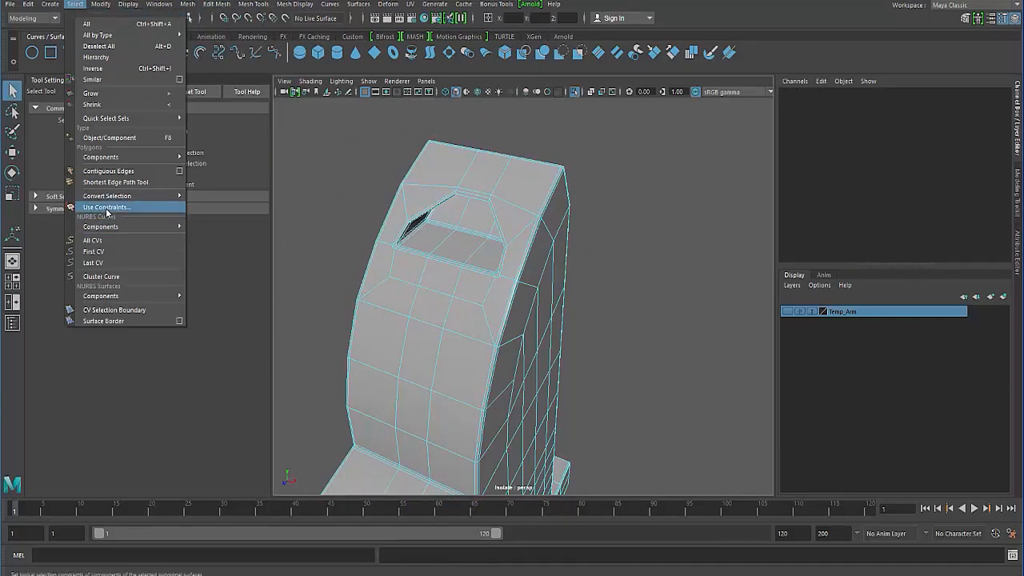
click(107, 207)
drag(582, 442, 635, 274)
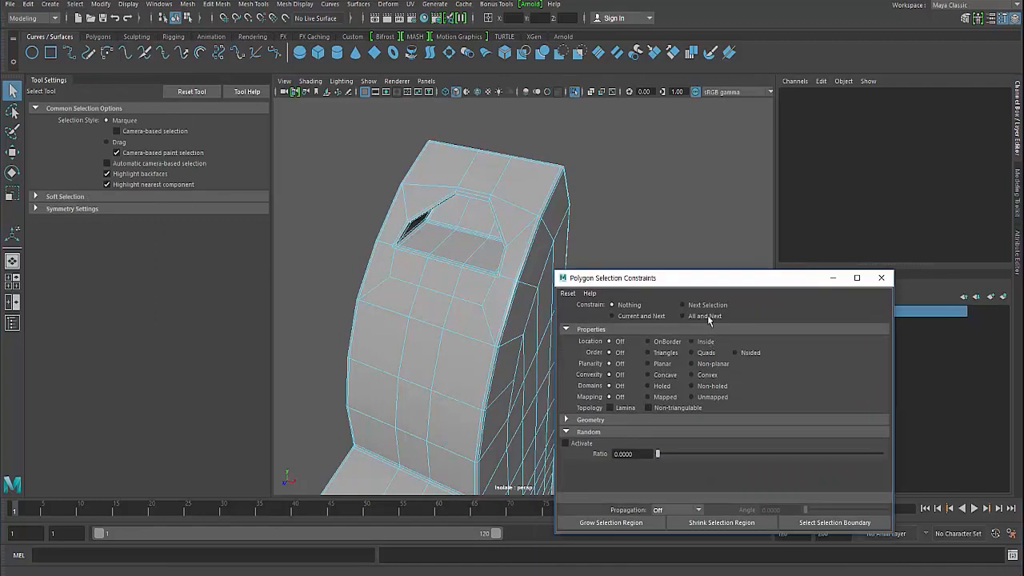
click(707, 316)
click(744, 353)
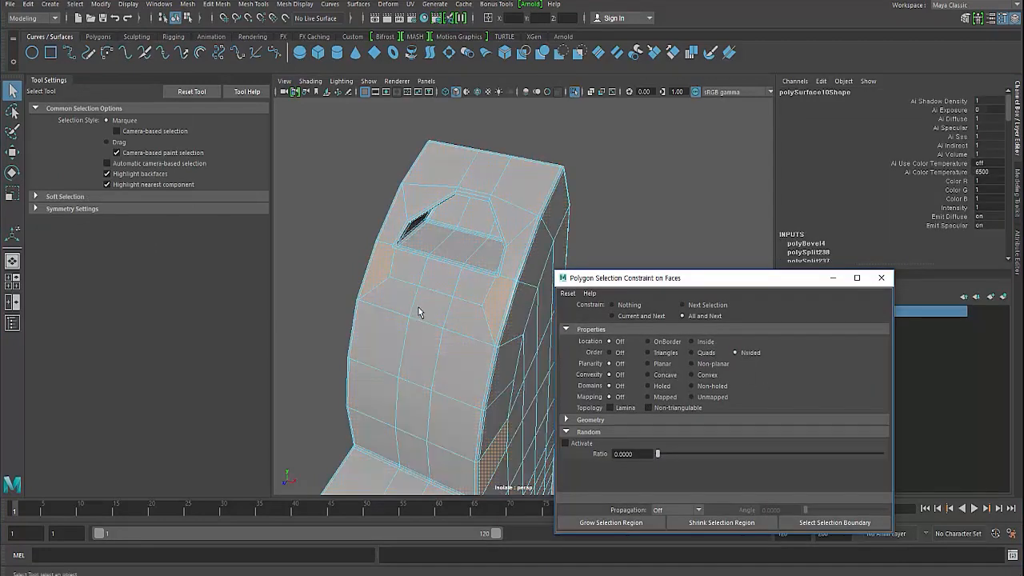
- Examine the highlighted n-sided faces on the body's side, especially around the bevelled inner corner where the two curved fronts meet
alt+drag(418, 307, 329, 268)
alt+middle_drag(360, 368, 348, 265)
alt+right_drag(348, 265, 282, 232)
alt+drag(282, 232, 420, 386)
scroll(419, 386, up, 10)
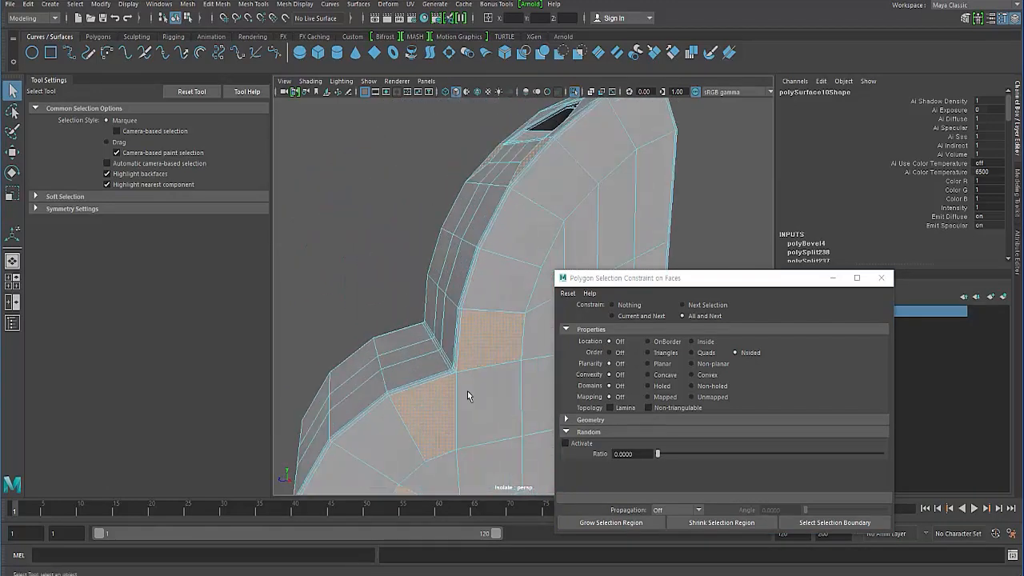
alt+drag(435, 349, 347, 269)
click(306, 229)
alt+drag(306, 230, 402, 316)
drag(593, 282, 690, 256)
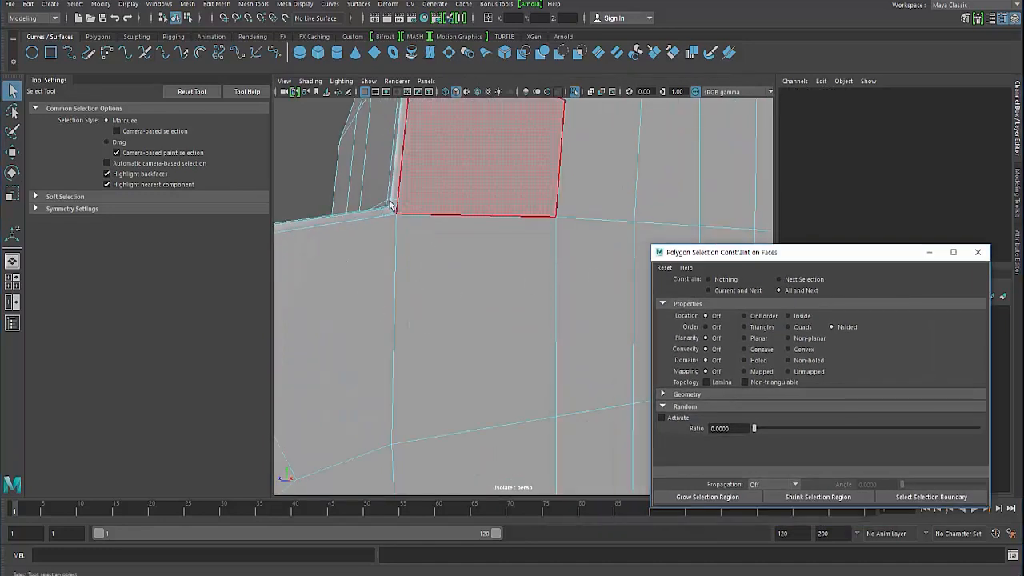
click(396, 221)
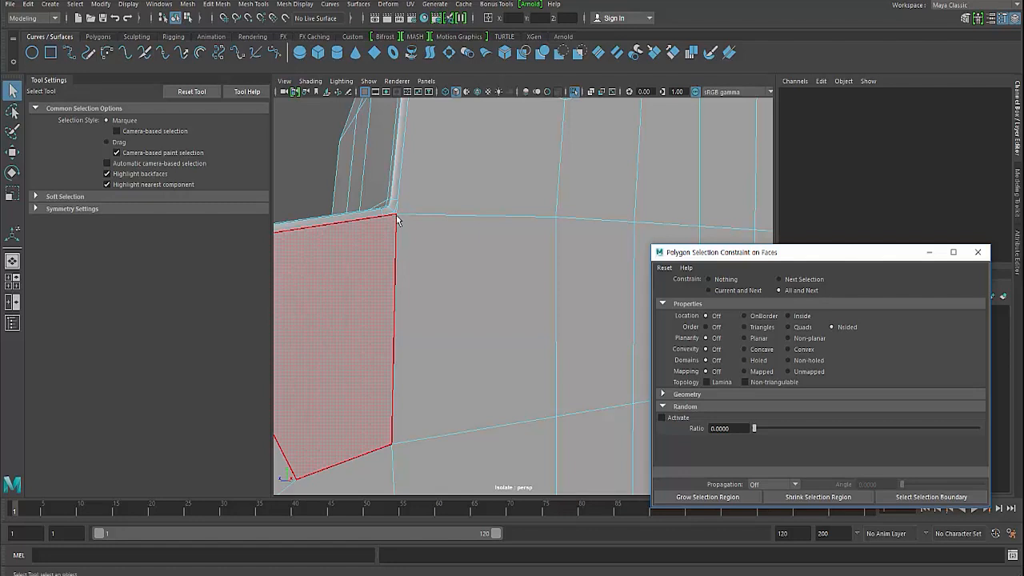
click(394, 286)
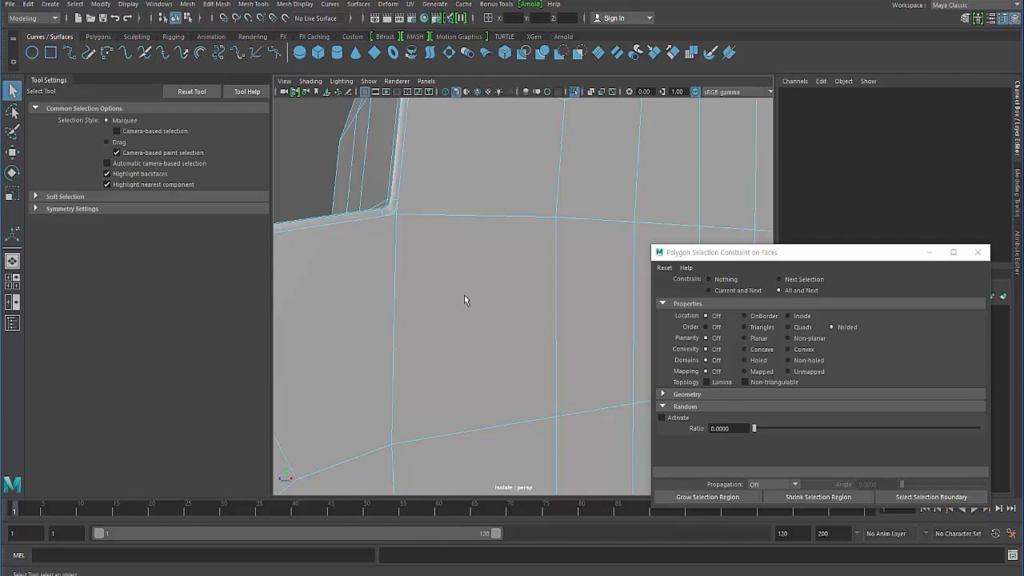
- Set the selection constraint back to Nothing and show the wireframe on the shaded half body
mouse_move(464, 296)
shift+right_down()
mouse_move(432, 296)
mouse_move(468, 296)
shift+right_up()
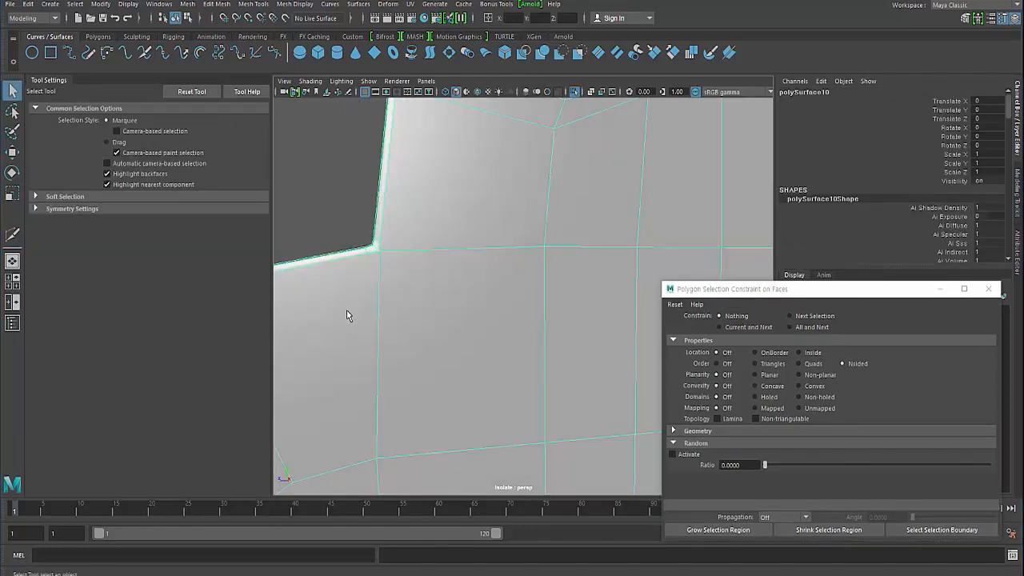
key(ctrl+F11)
scroll(306, 198, up, 5)
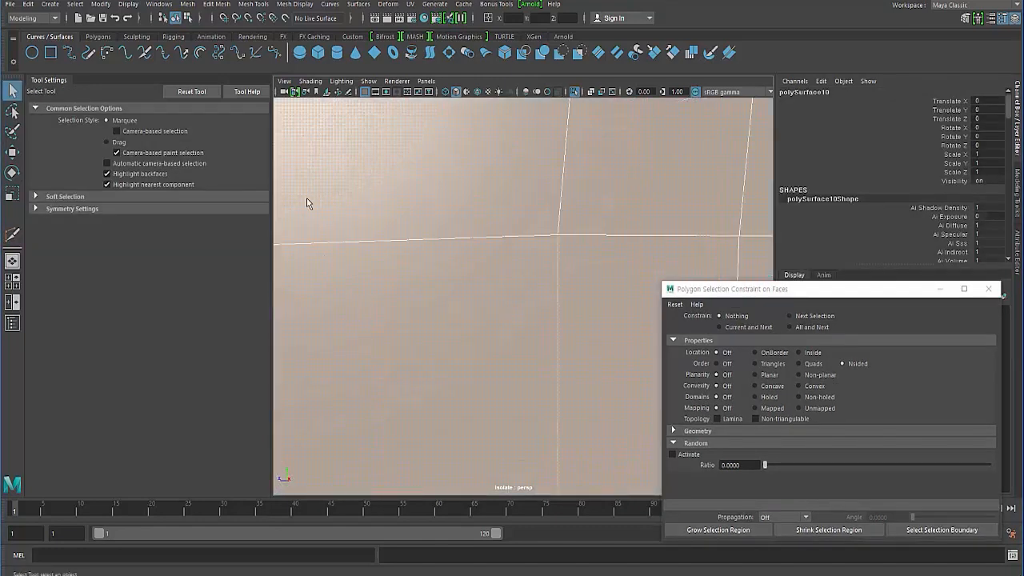
scroll(357, 266, down, 6)
click(314, 238)
alt+drag(326, 268, 404, 296)
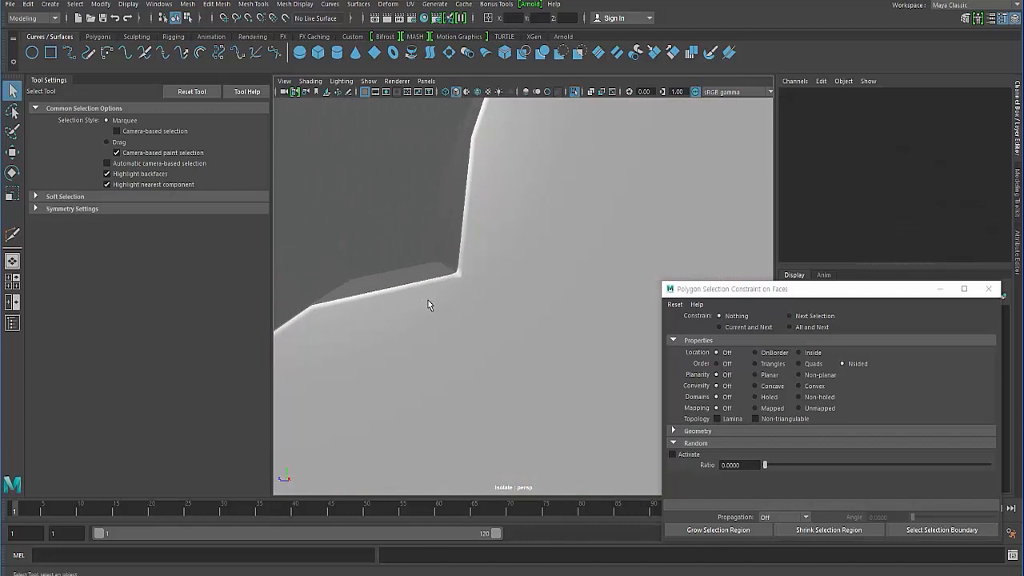
click(428, 301)
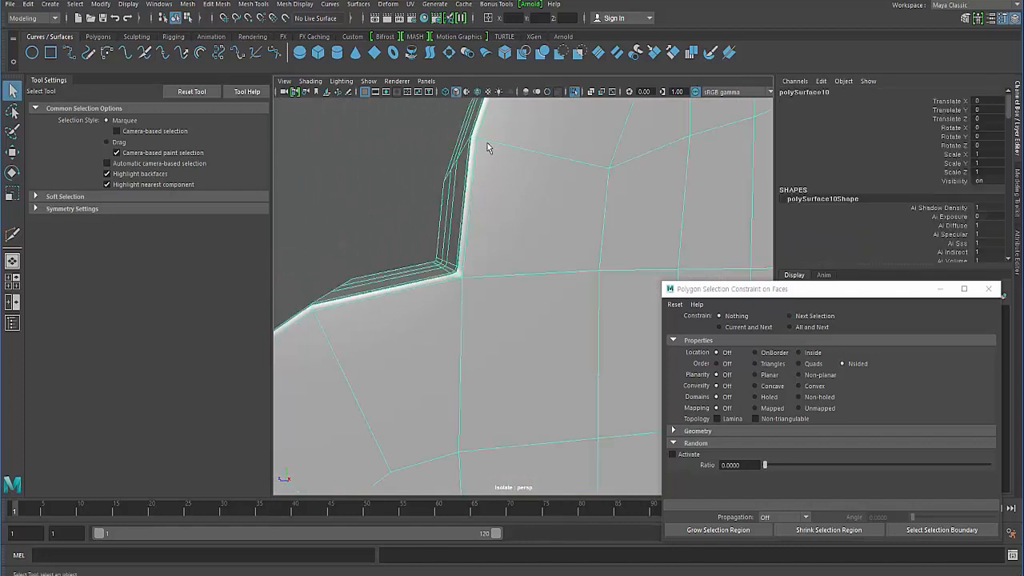
click(405, 175)
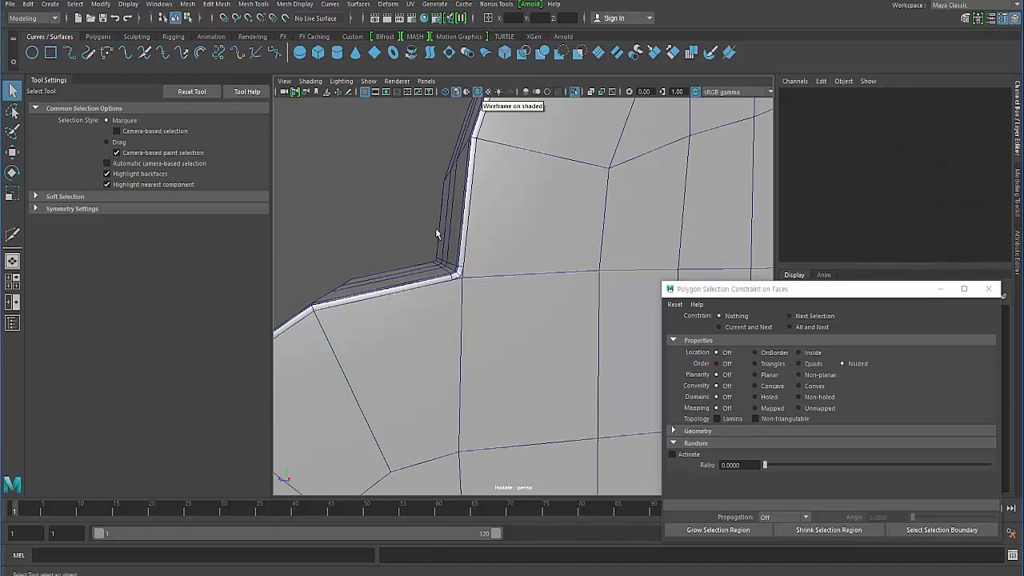
- Cut an edge from the lower bevel vertex at the inner corner of the two curved fronts to the vertex directly below
alt+drag(436, 233, 480, 256)
click(484, 248)
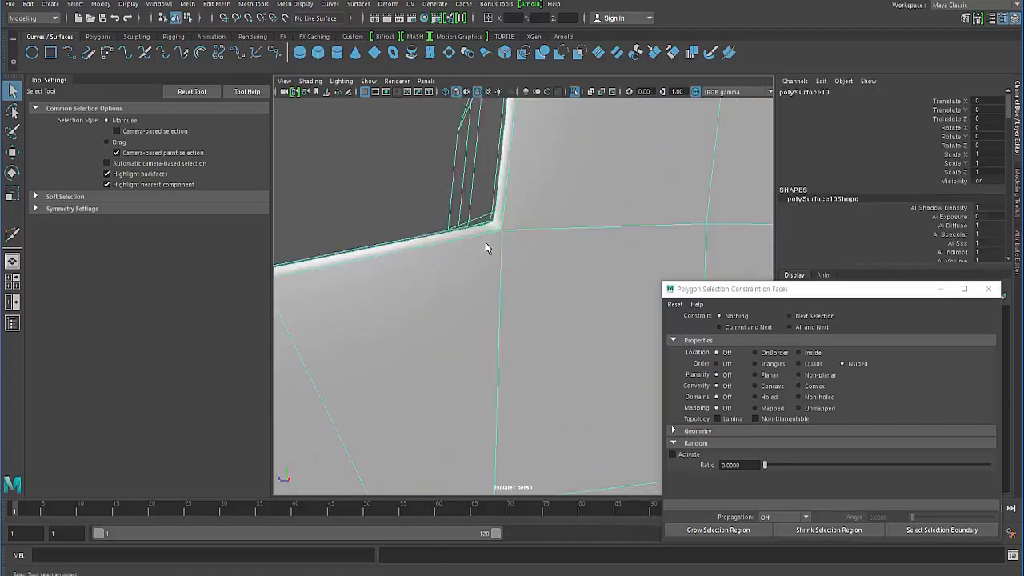
right_drag(479, 258, 484, 230)
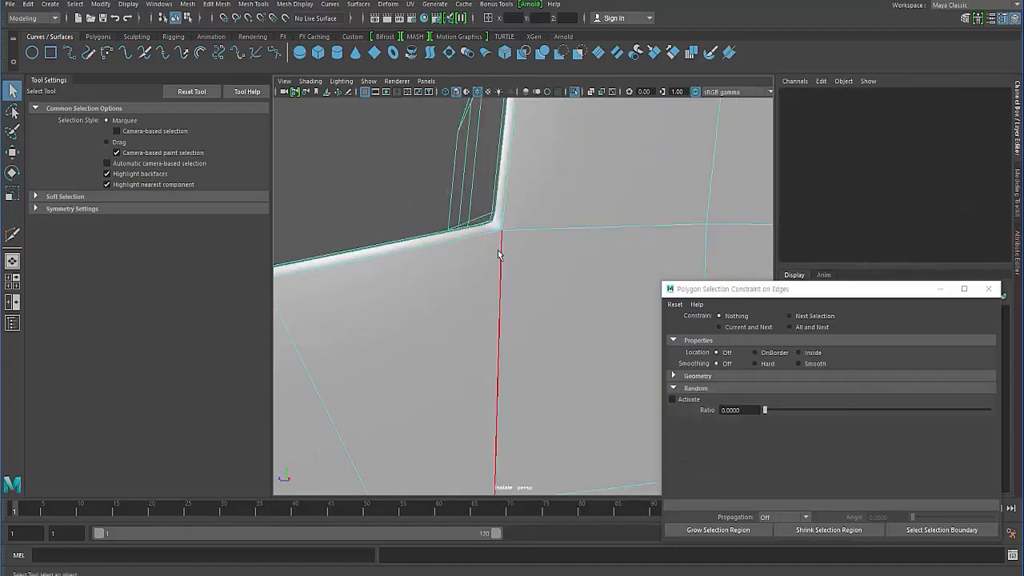
alt+middle_drag(396, 426, 414, 312)
alt+middle_drag(483, 244, 462, 329)
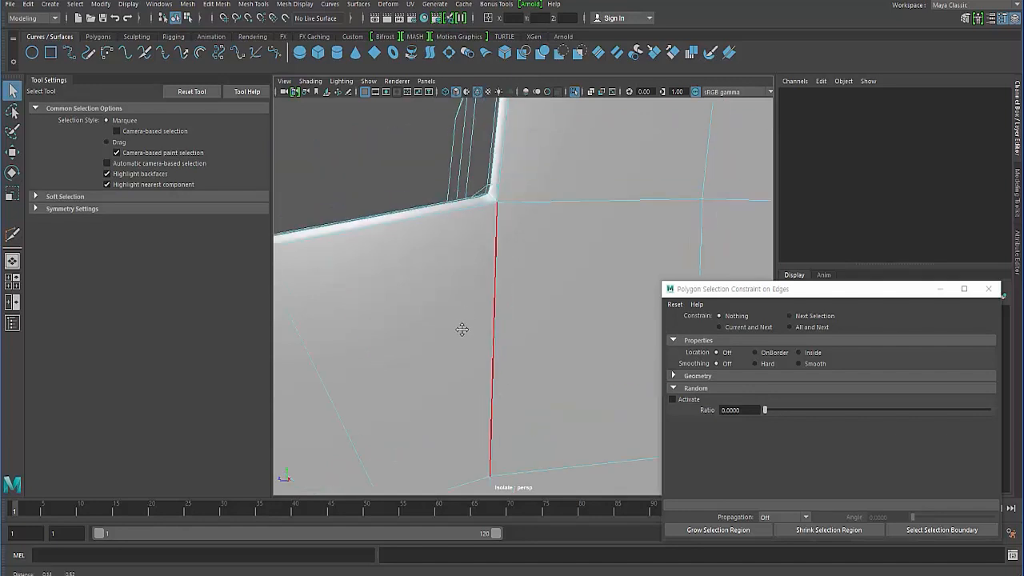
shift+right_drag(549, 277, 493, 277)
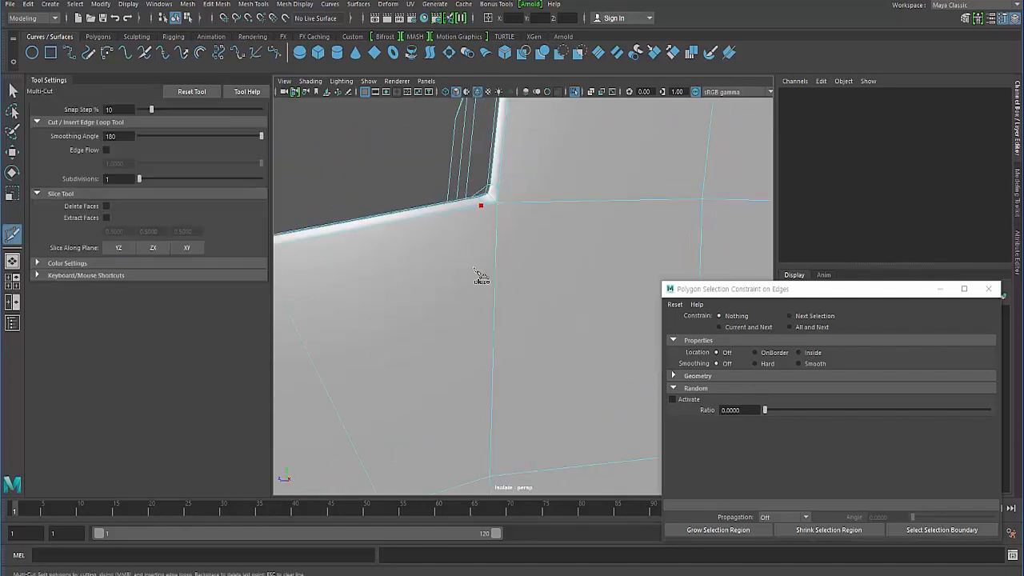
alt+middle_drag(474, 268, 463, 233)
click(481, 443)
right_click(499, 225)
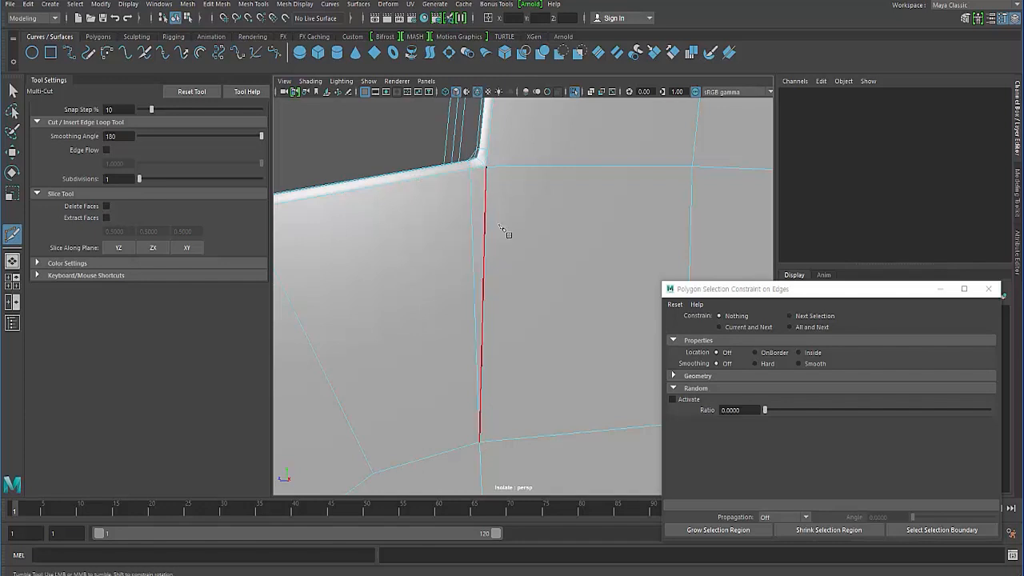
- Cut an edge from the upper bevel vertex at the inner corner to the neighbouring vertex along the horizontal edge line
click(490, 152)
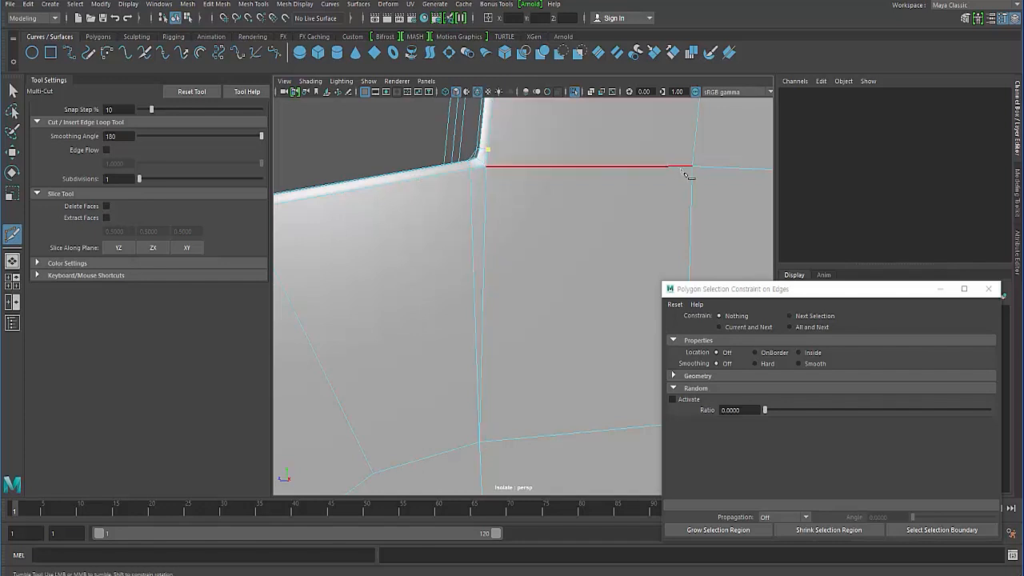
click(691, 168)
alt+middle_drag(469, 221, 447, 258)
- Delete the original vertical and horizontal edges at the inner corner, along with the short leftover edge beside the bevel
click(13, 91)
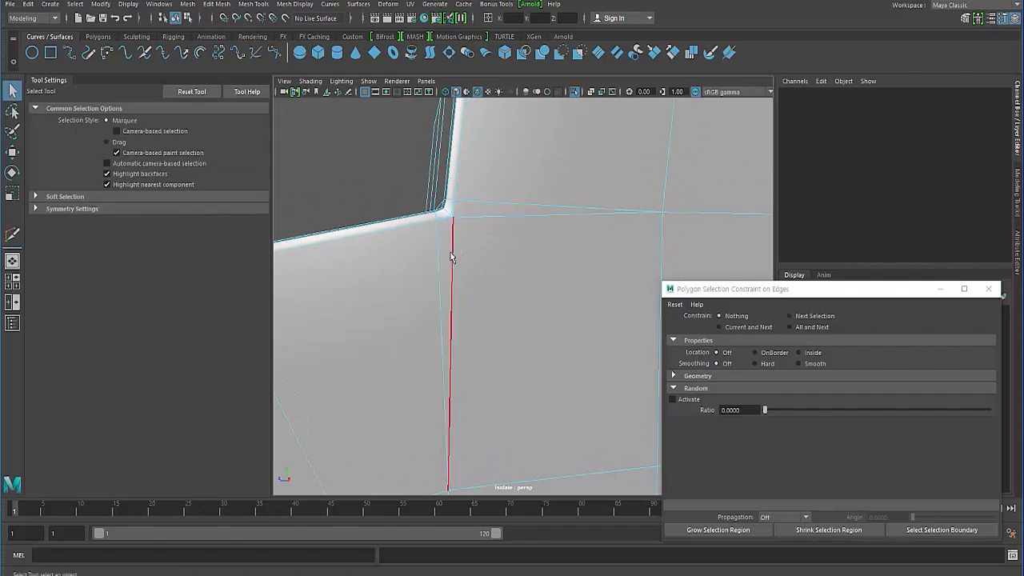
right_drag(451, 252, 454, 233)
click(454, 234)
key(Delete)
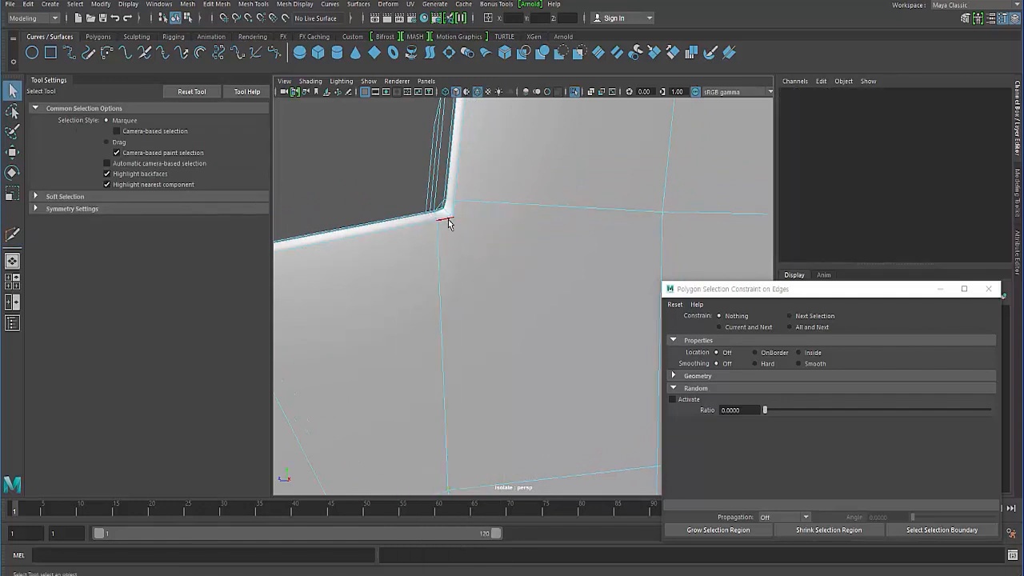
click(448, 214)
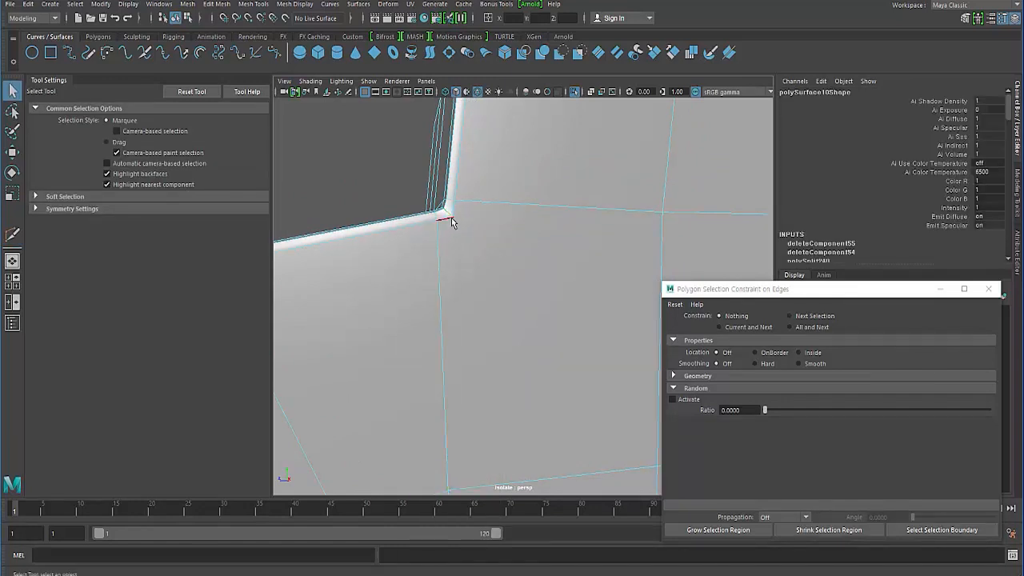
key(Delete)
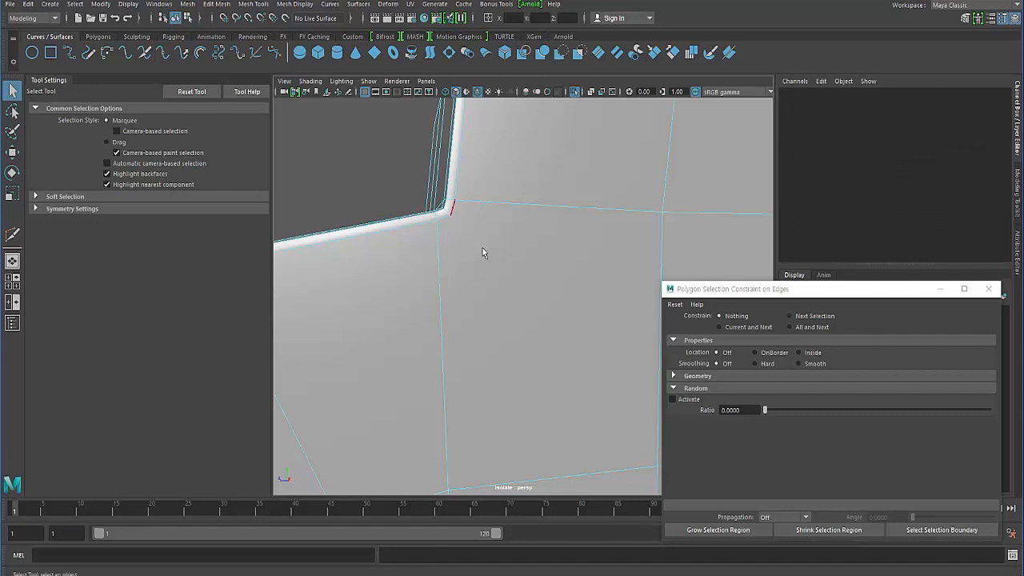
- Cut a diagonal edge from the inner bevel corner to the opposite vertex of the large side face with Multi-Cut
scroll(422, 274, down, 1)
alt+middle_drag(422, 274, 387, 240)
shift+right_drag(502, 273, 442, 276)
click(608, 411)
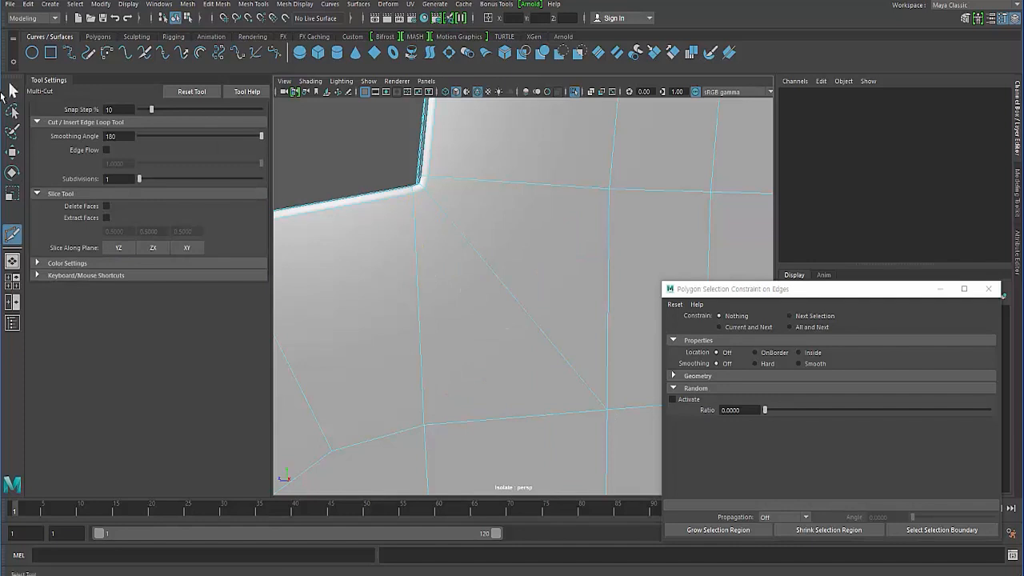
key(q)
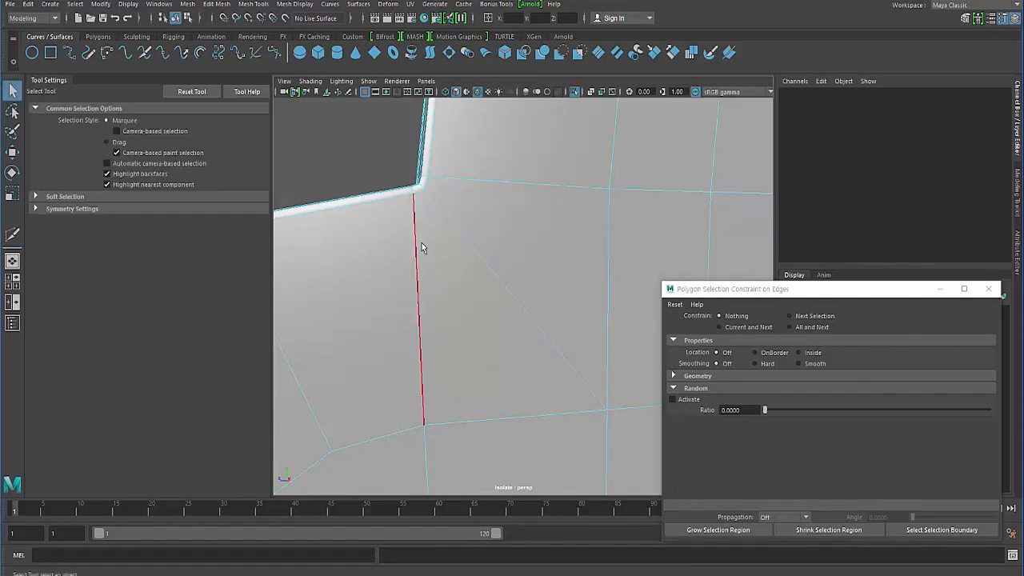
- Try filtering the half body's faces by switching the selection constraint's order between Quads and Nsided
click(422, 245)
right_drag(448, 267, 467, 287)
click(813, 364)
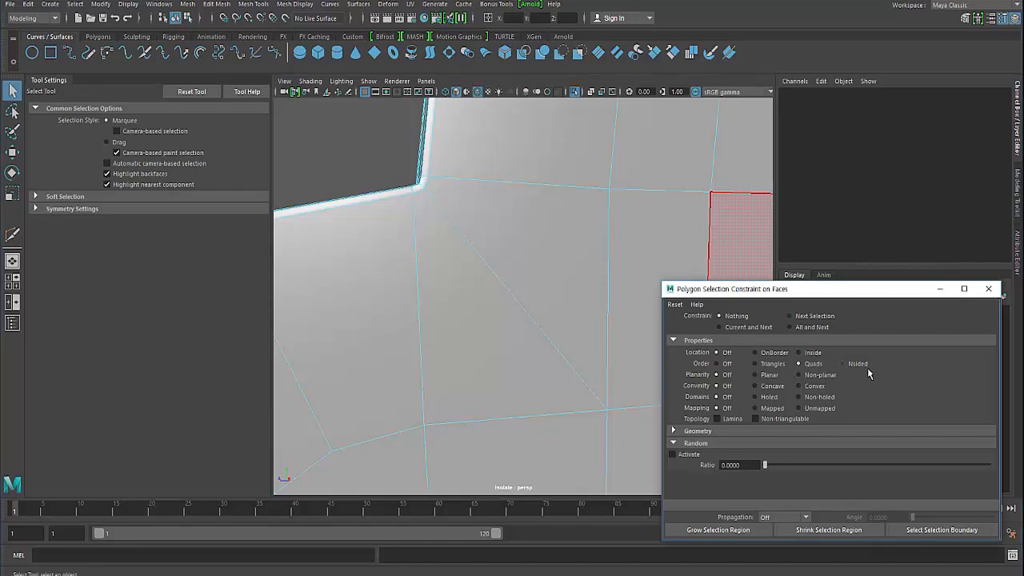
click(863, 366)
alt+right_drag(436, 255, 340, 207)
alt+drag(384, 231, 458, 277)
alt+middle_drag(427, 258, 390, 230)
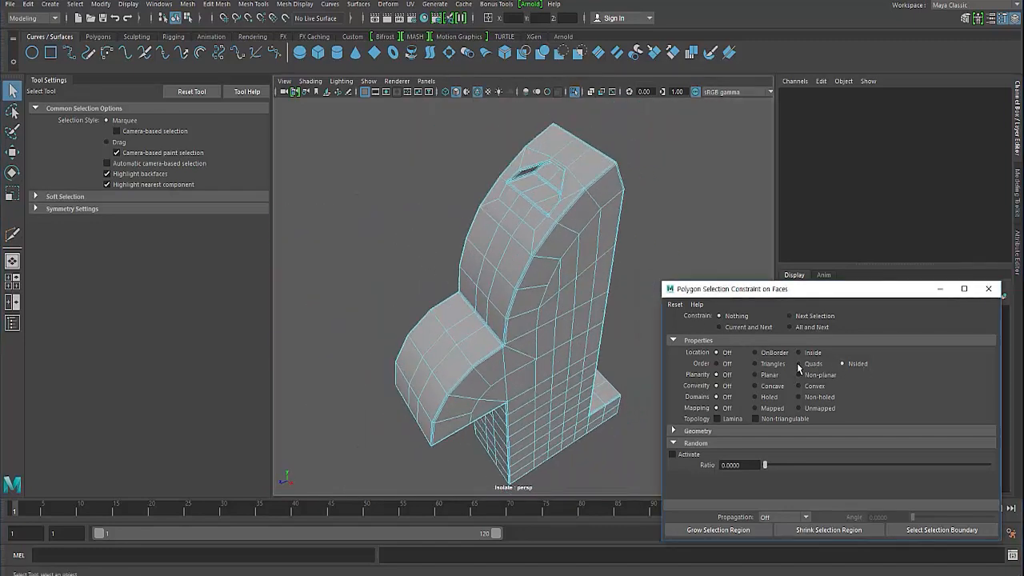
click(798, 366)
- Reset the polygon selection constraint, return to object mode and close the constraint window
alt+drag(575, 323, 671, 290)
click(675, 308)
click(694, 316)
alt+drag(458, 229, 512, 254)
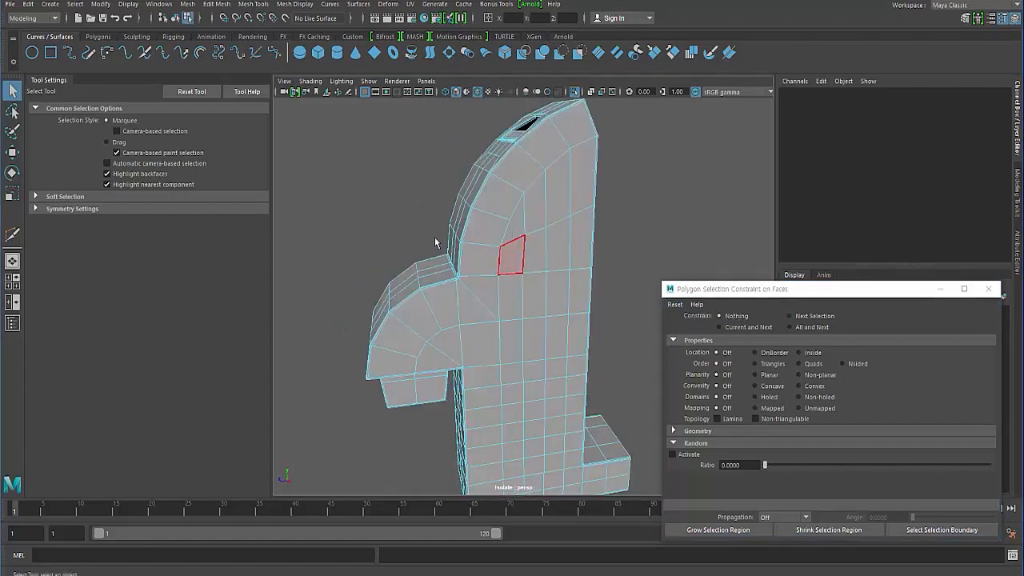
key(F8)
click(437, 242)
click(988, 289)
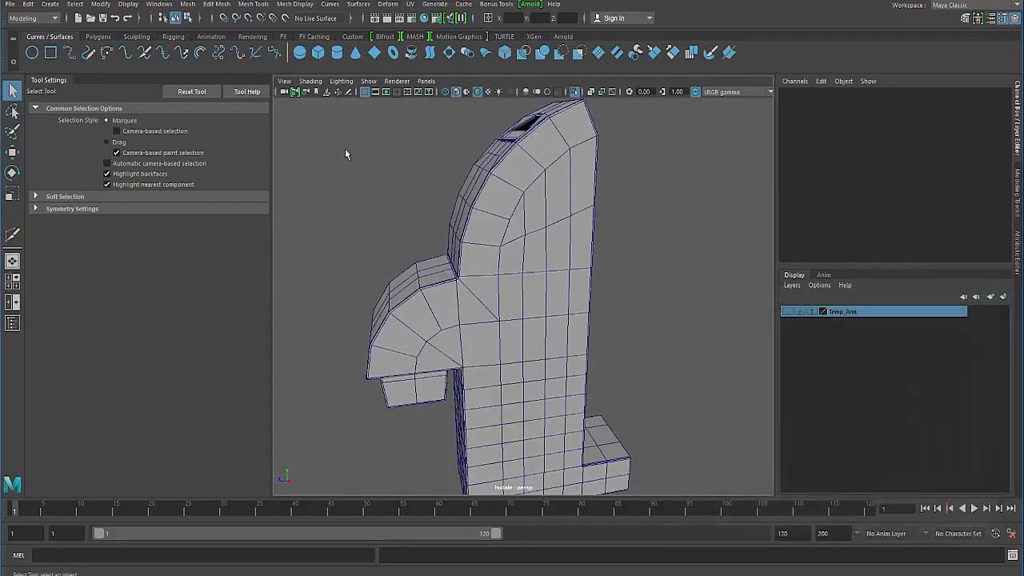
- Reopen the selection constraints for the half body and select its n-sided faces with All and Next and order Nsided
click(483, 216)
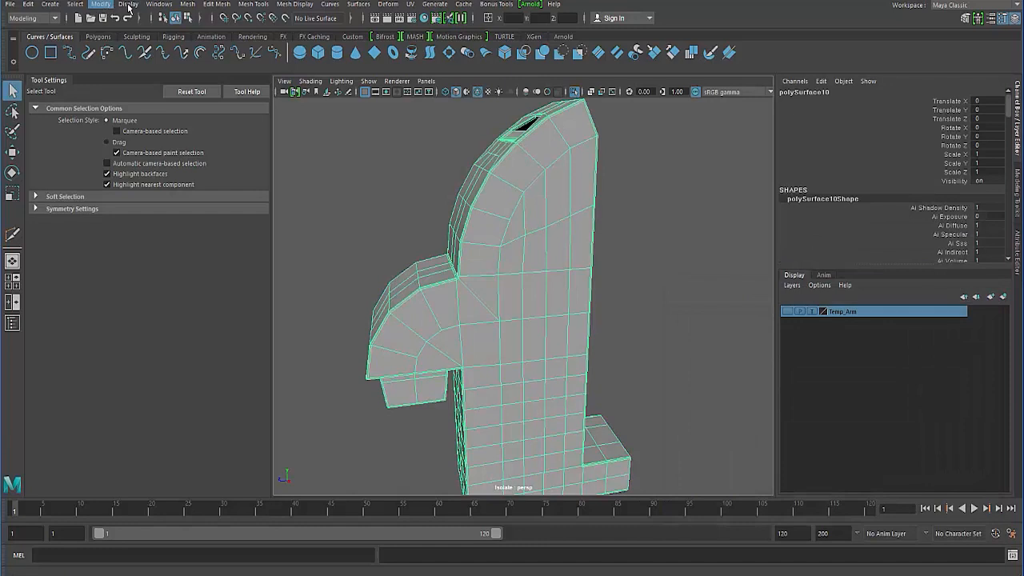
click(74, 5)
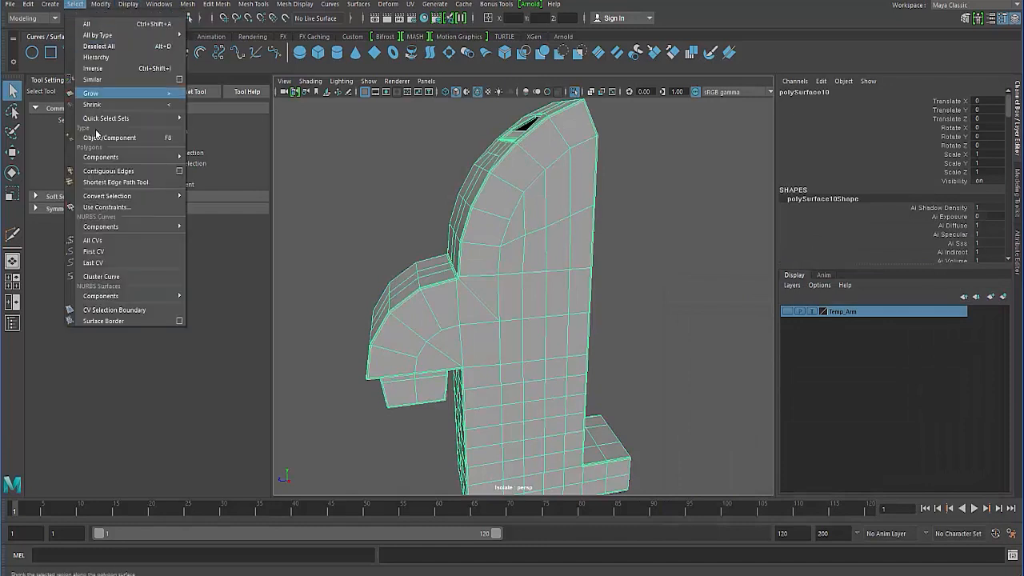
click(112, 208)
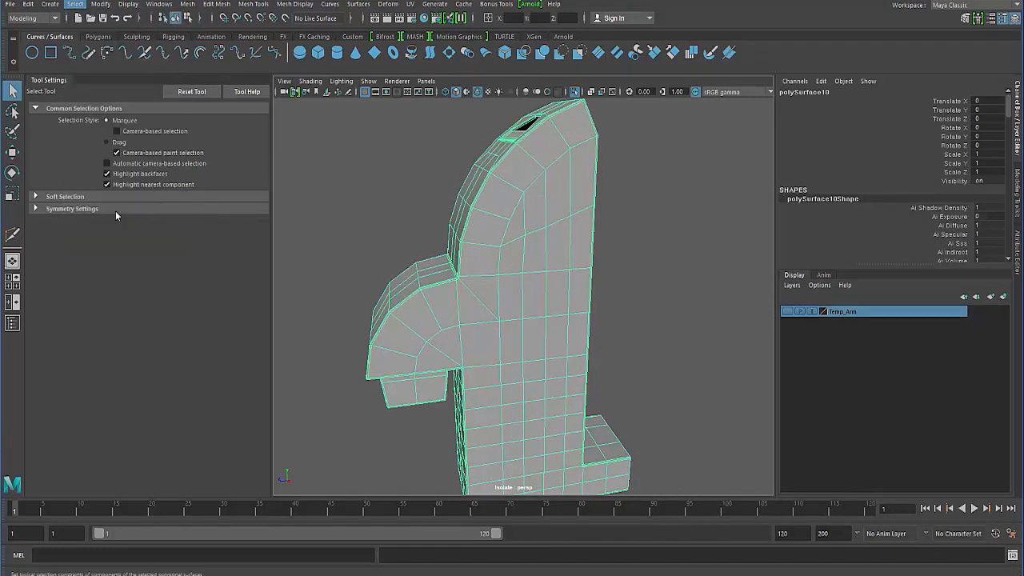
click(807, 347)
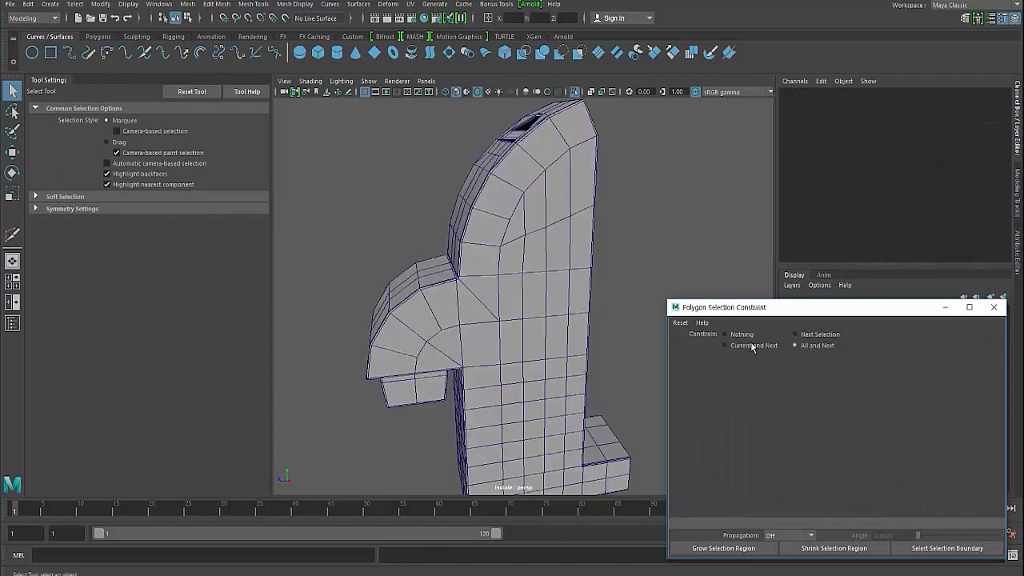
right_drag(483, 222, 484, 250)
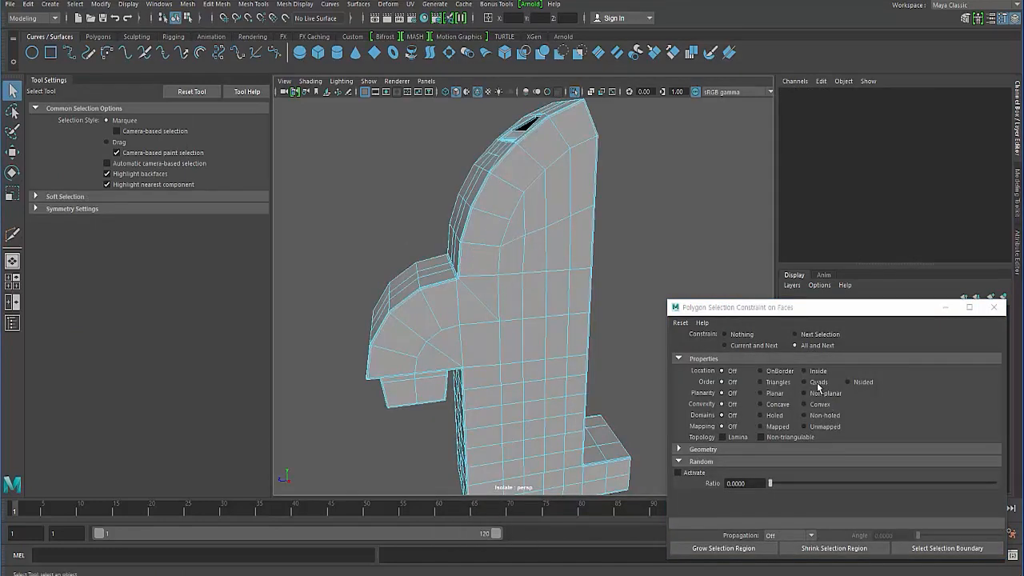
click(819, 385)
click(854, 384)
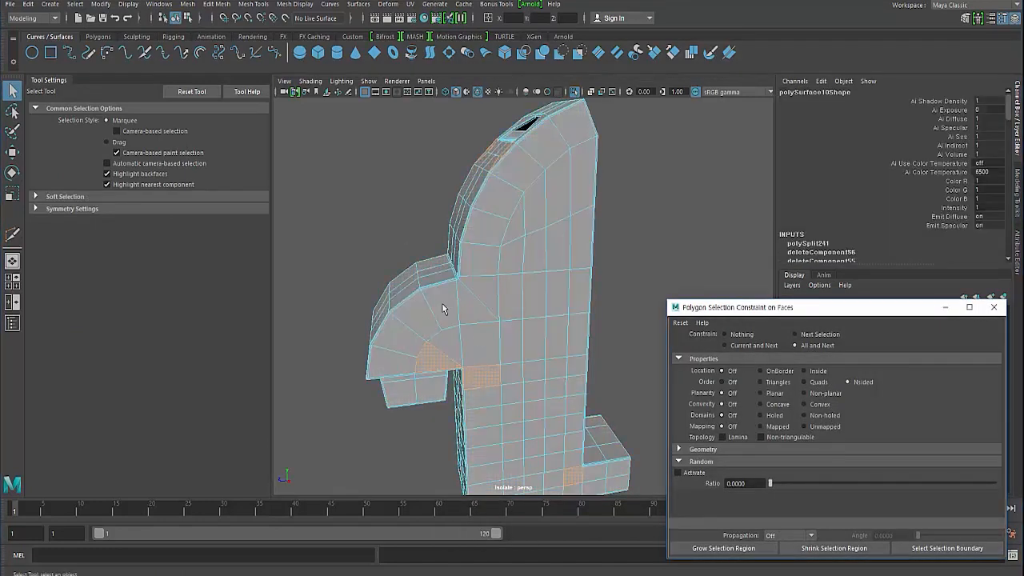
- Examine the highlighted n-sided faces on the body's opposite side, especially around the inner corner of the curved fronts
alt+drag(408, 346, 445, 357)
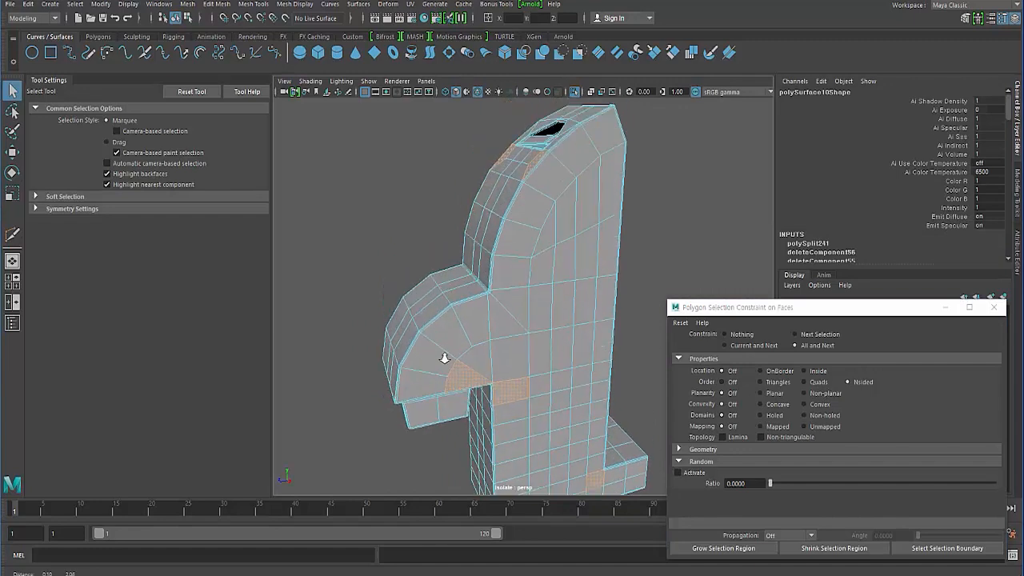
alt+right_drag(445, 357, 480, 362)
alt+drag(450, 276, 446, 320)
alt+right_drag(446, 320, 512, 302)
alt+drag(512, 303, 480, 298)
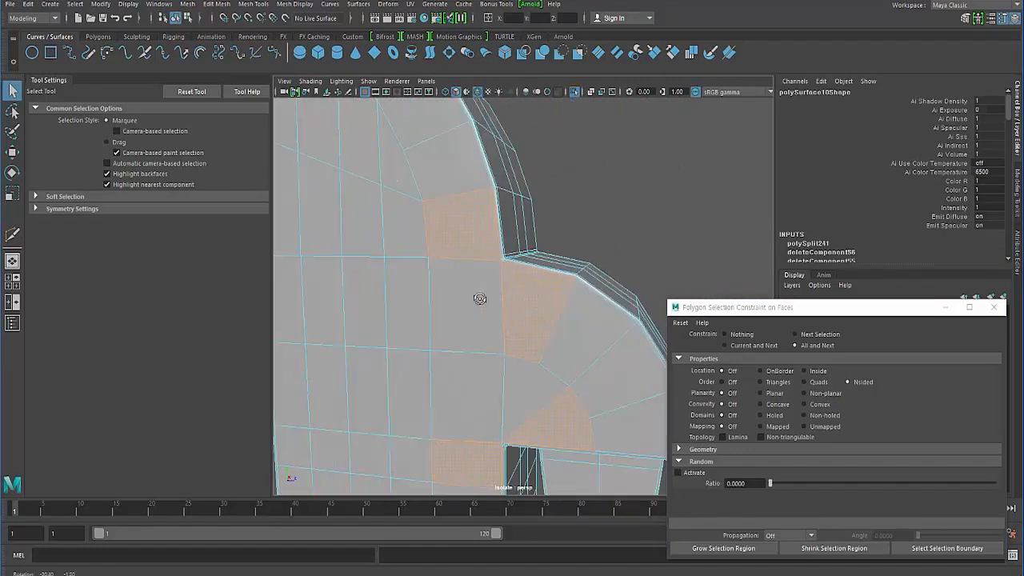
alt+middle_drag(480, 298, 510, 338)
alt+right_drag(509, 339, 540, 322)
alt+drag(540, 323, 468, 296)
- On the opposite side, cut an edge from the inner corner's upper bevel vertex to the neighbouring vertex on the horizontal edge line
click(459, 340)
right_drag(492, 277, 432, 262)
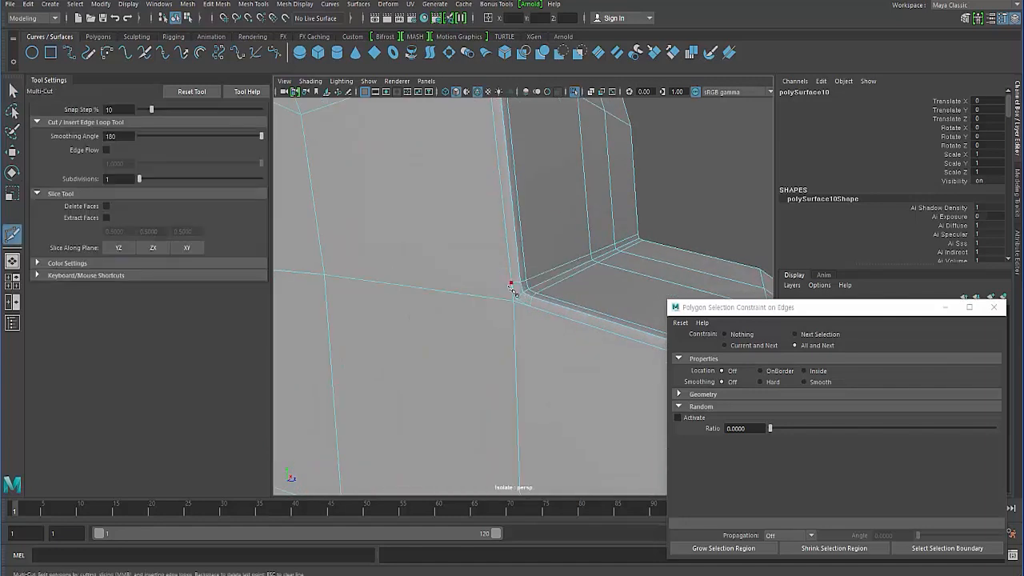
click(327, 276)
right_click(440, 318)
- Cut an edge from the opposite inner corner's lower bevel vertex to the vertex directly below
alt+drag(432, 325, 505, 276)
alt+middle_drag(506, 275, 511, 267)
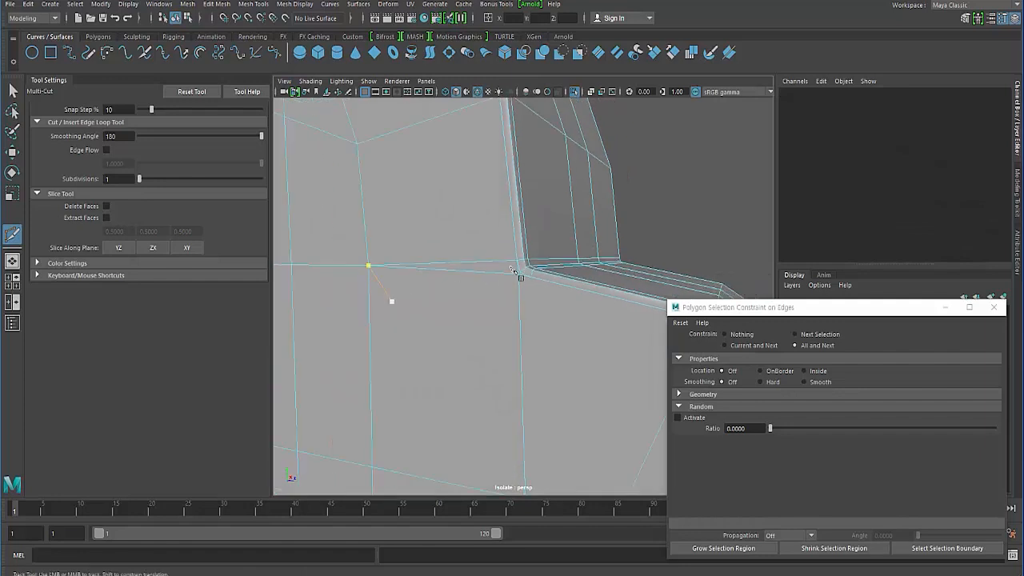
alt+middle_drag(432, 380, 429, 344)
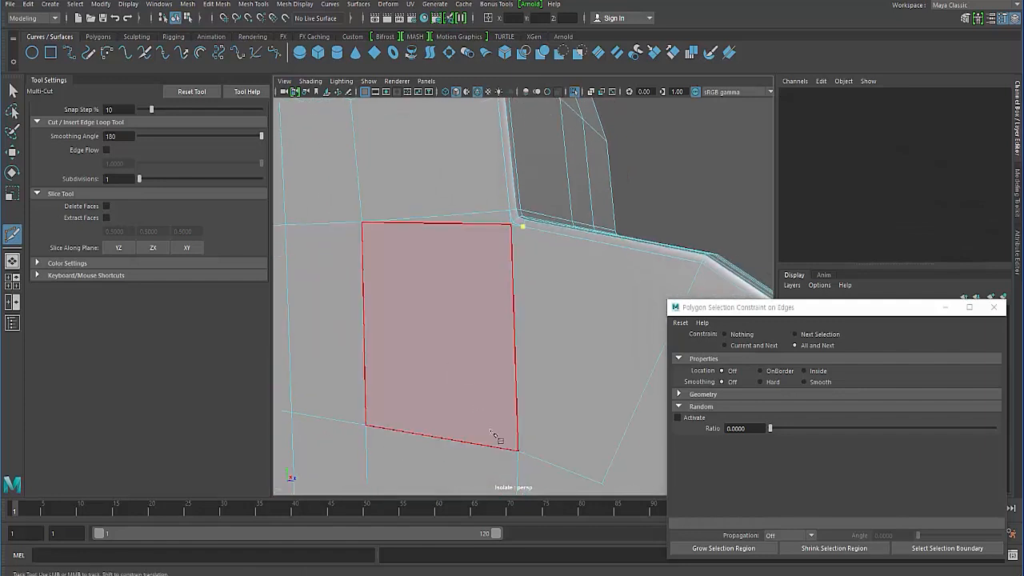
right_click(502, 368)
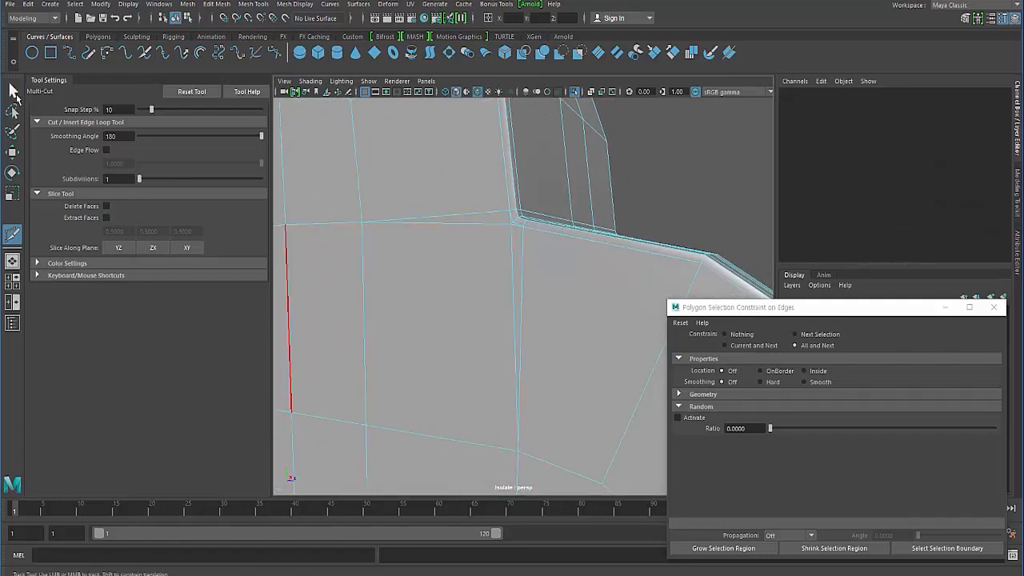
- Delete the original horizontal and vertical edges beside the new cuts at the opposite inner corner
click(13, 90)
right_click(460, 222)
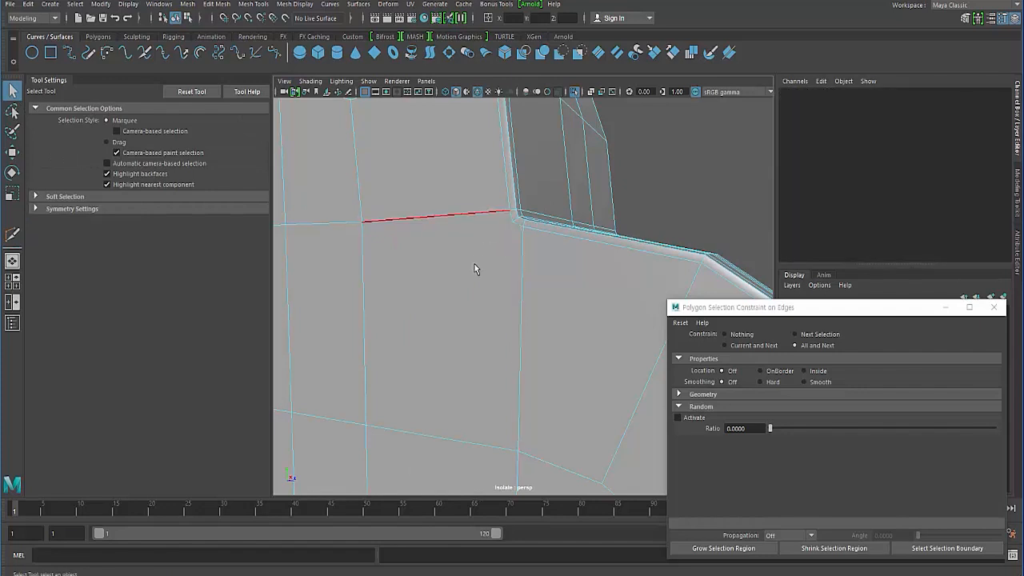
mouse_move(475, 264)
shift+right_down()
mouse_move(441, 265)
mouse_move(483, 250)
shift+right_up()
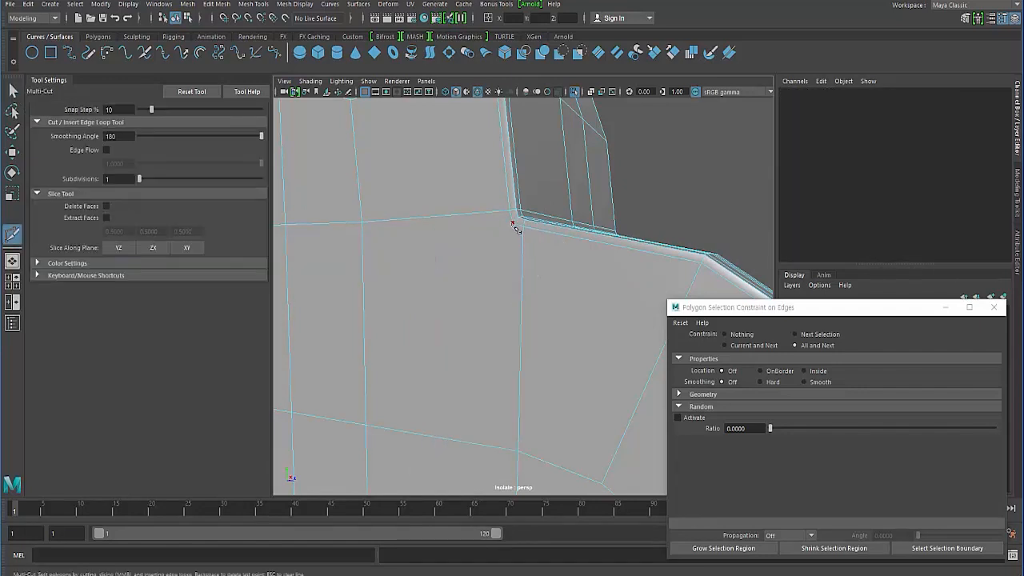
- Cut a diagonal edge from the opposite inner corner across the large side face and preview the body smoothed
click(480, 258)
alt+drag(403, 322, 359, 313)
alt+middle_drag(359, 313, 452, 286)
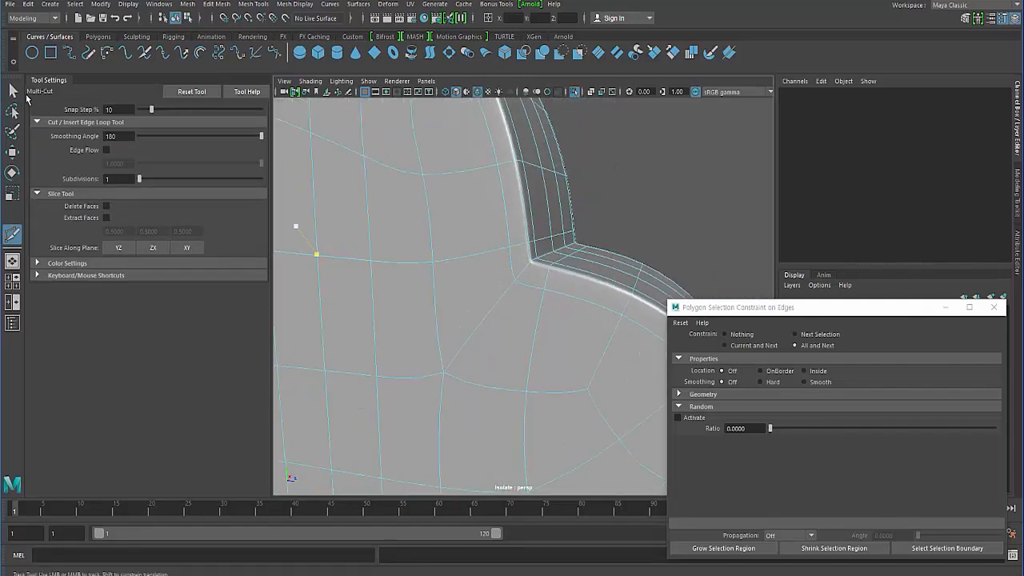
click(14, 91)
- Check the smoothed half body's side and curved fronts around the newly cut inner corner
alt+drag(458, 262, 432, 258)
alt+right_drag(432, 258, 330, 234)
key(F8)
key(F8)
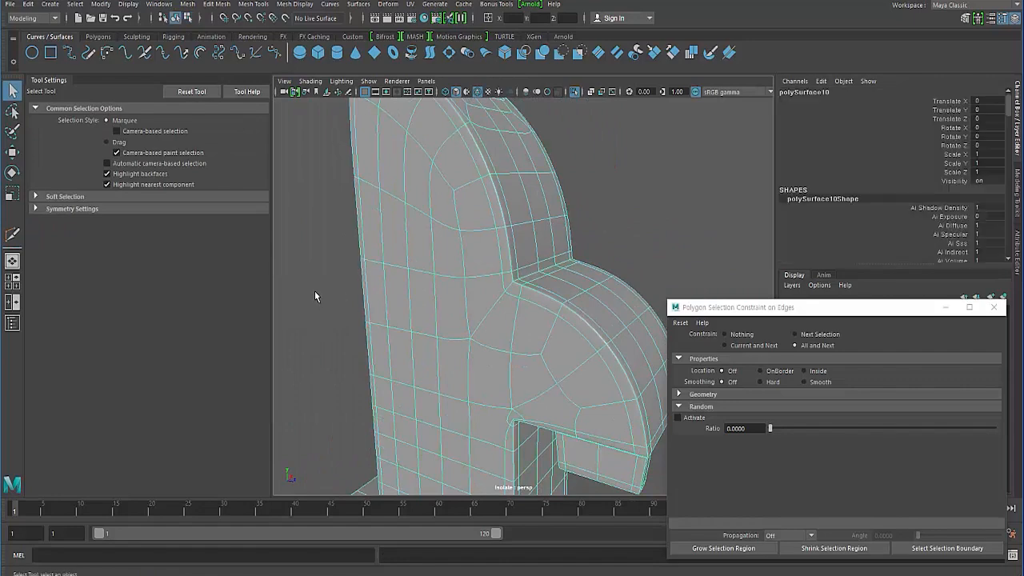
click(314, 290)
click(420, 370)
alt+drag(420, 370, 471, 357)
scroll(471, 364, up, 1)
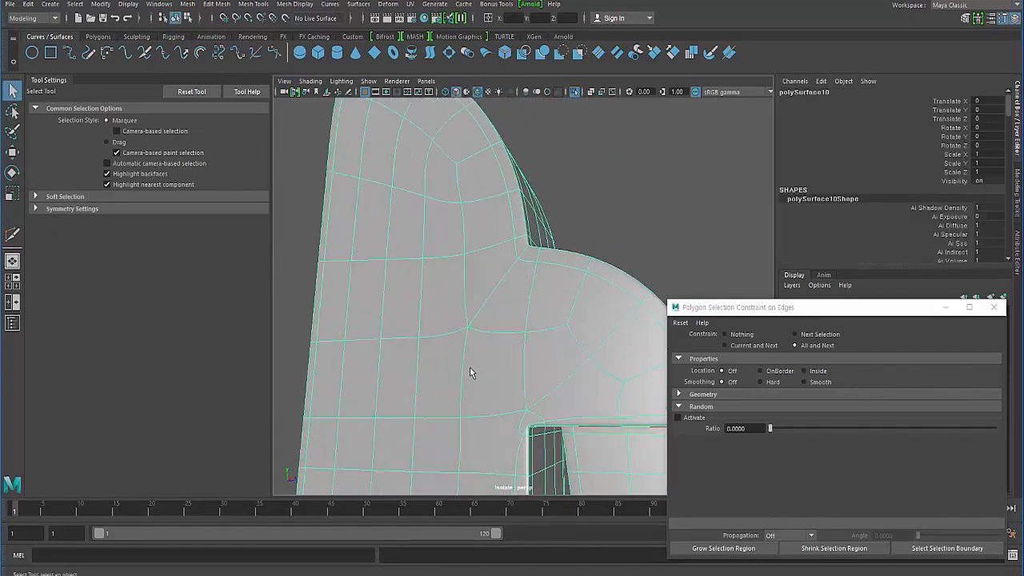
- Return to the unsmoothed display and inspect the bevelled corner of the notch beneath the lower curved front
key(1)
alt+middle_drag(453, 424, 456, 293)
alt+right_drag(456, 294, 531, 316)
alt+drag(531, 316, 466, 268)
alt+right_drag(466, 267, 527, 274)
alt+middle_drag(527, 273, 497, 332)
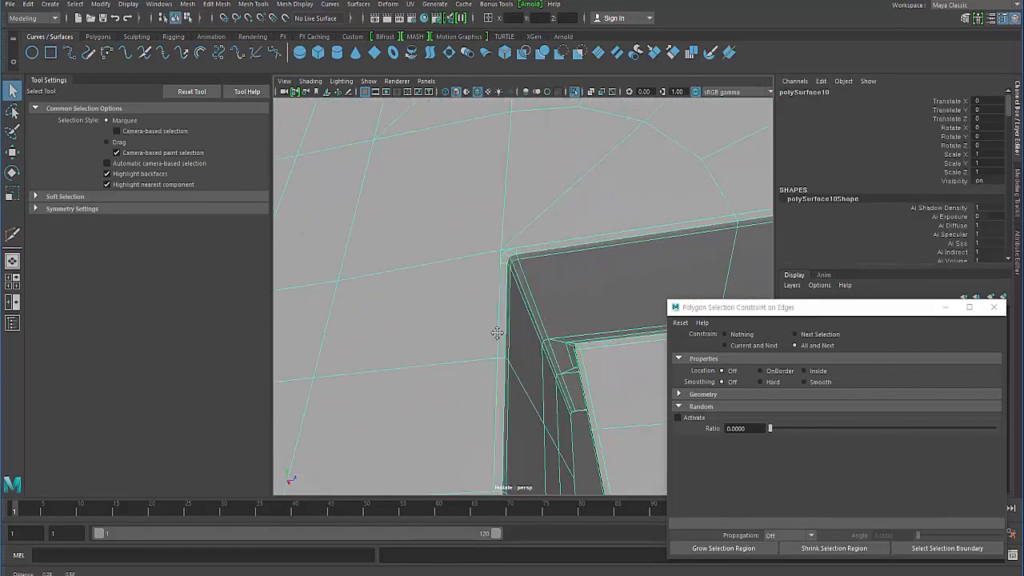
mouse_move(497, 332)
alt+mouse_down()
mouse_move(480, 268)
mouse_move(513, 288)
mouse_move(466, 285)
mouse_move(500, 352)
alt+mouse_up()
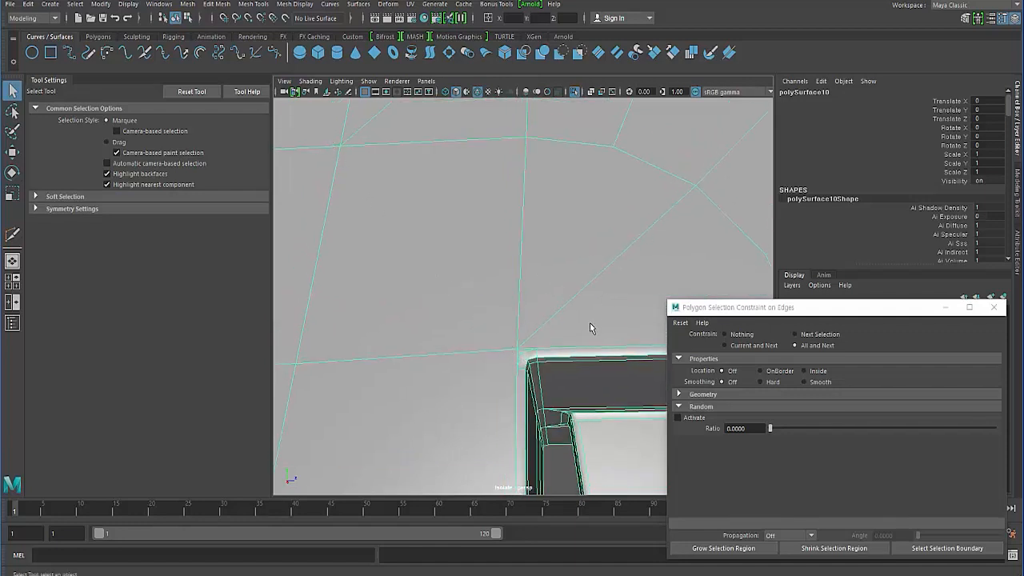
- Delete the diagonal edge meeting the notch corner under the lower curved front and recut it from the bevel's upper vertex
right_drag(573, 279, 575, 241)
click(589, 279)
key(Delete)
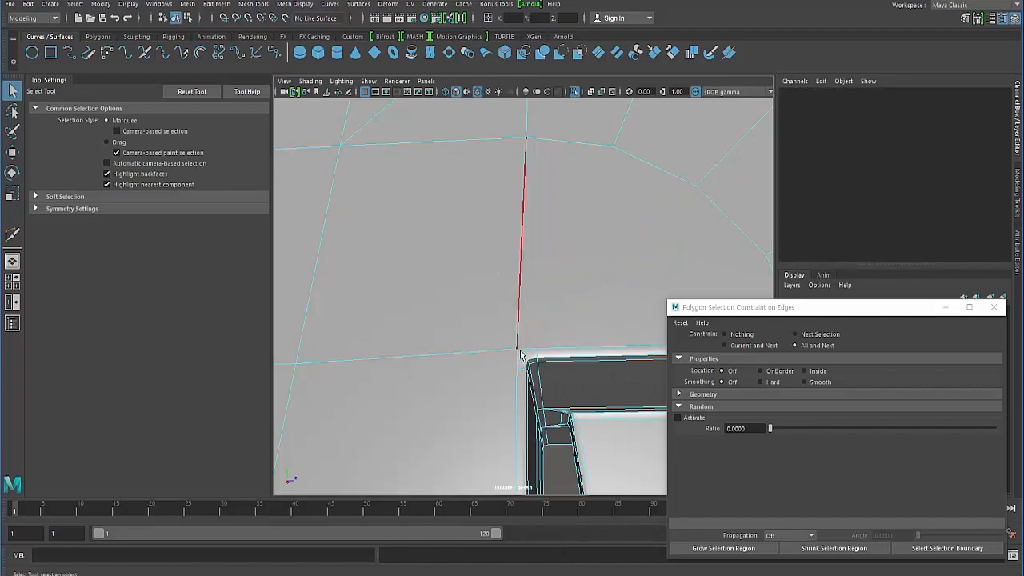
shift+right_drag(558, 306, 517, 315)
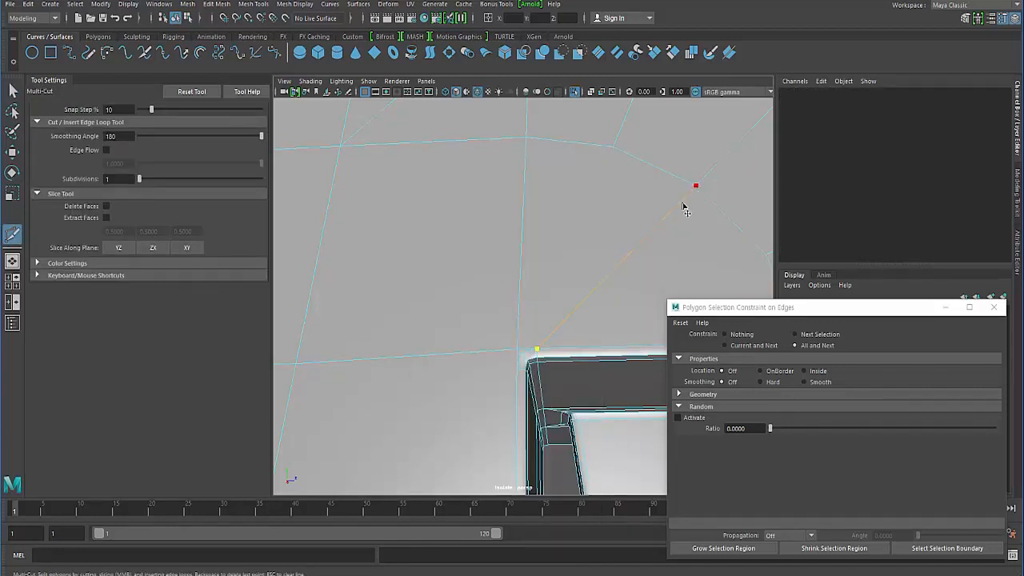
right_click(583, 282)
- Cut edges from the notch corner's two bevel vertices to the neighbouring grid vertices above and beside the corner
click(526, 137)
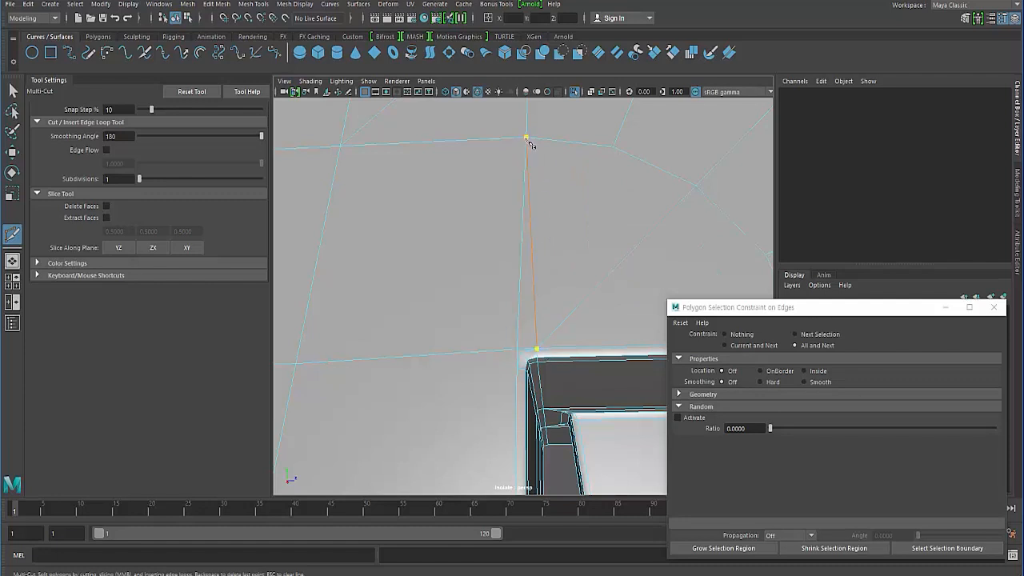
right_click(516, 374)
click(294, 365)
right_click(300, 374)
- Delete the original edges beside the new cuts, cut a diagonal across the large face to the notch corner, and preview it smoothed
click(12, 90)
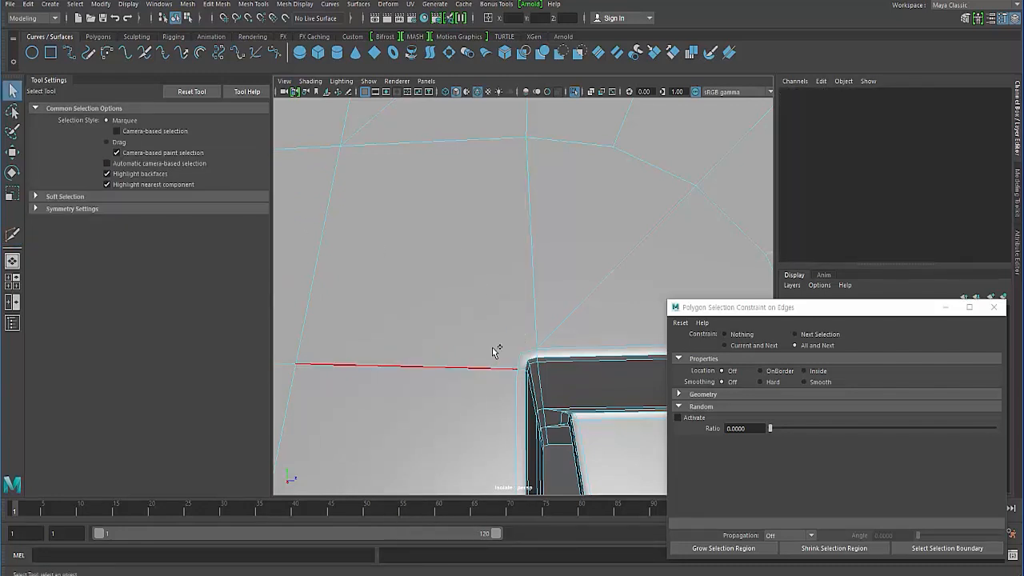
shift+right_drag(492, 347, 436, 347)
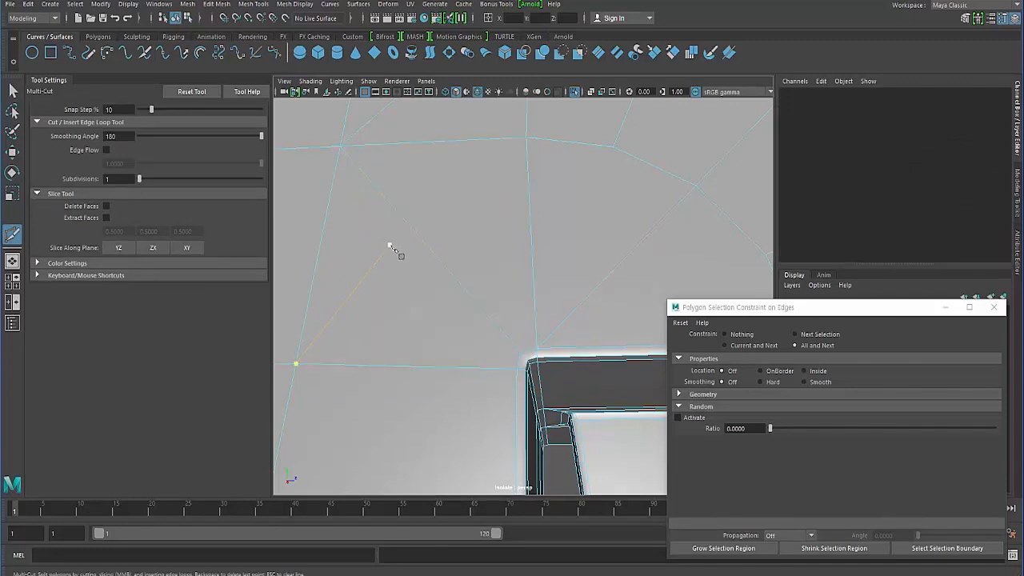
key(Escape)
alt+right_drag(426, 292, 344, 240)
key(3)
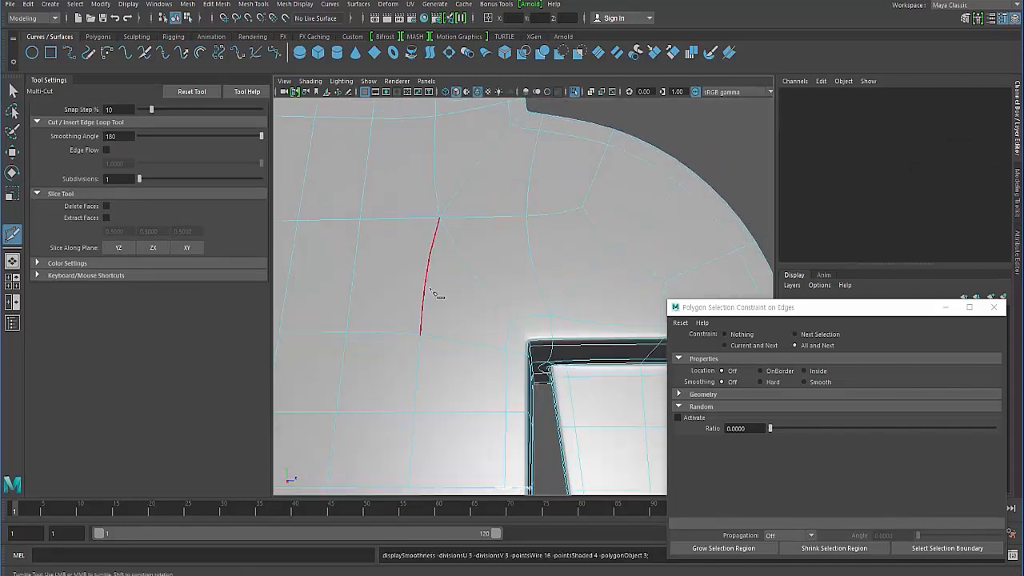
- Return to the unsmoothed display and delete the diagonal edge at the matching notch corner on the body's opposite side
scroll(432, 296, up, 3)
key(1)
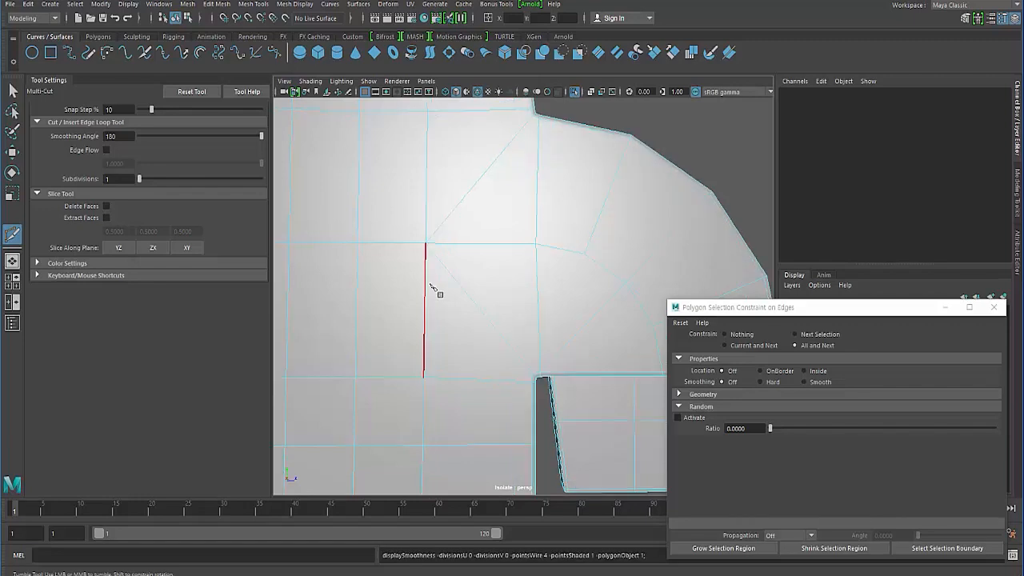
alt+drag(494, 301, 352, 302)
scroll(480, 322, up, 2)
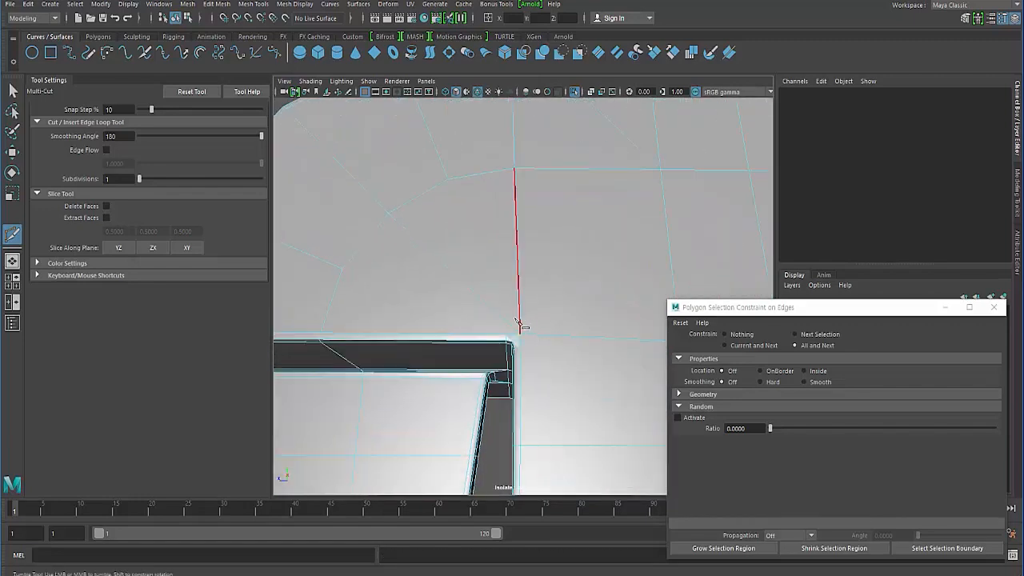
scroll(519, 322, up, 2)
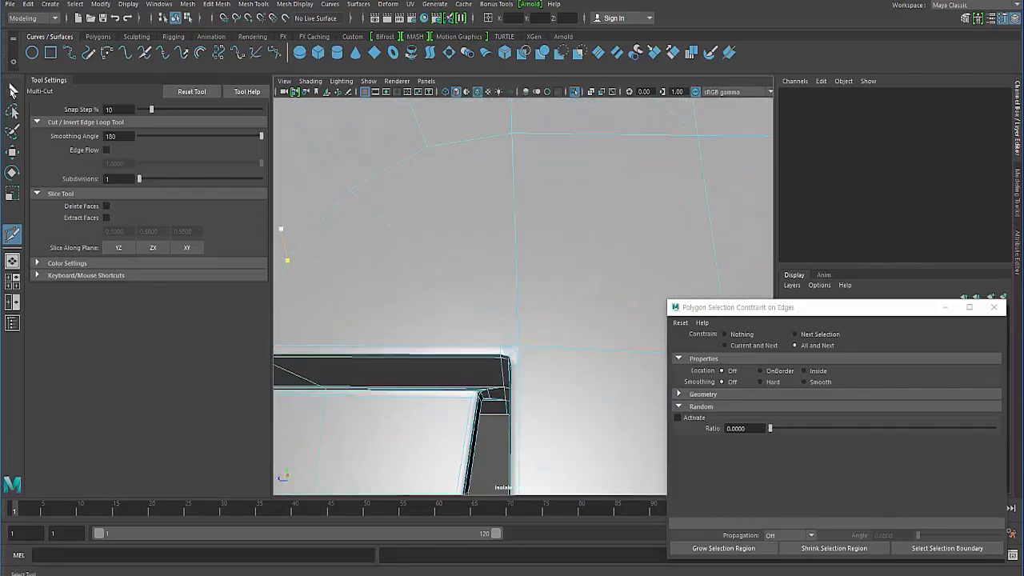
click(12, 90)
right_drag(393, 235, 393, 176)
click(396, 290)
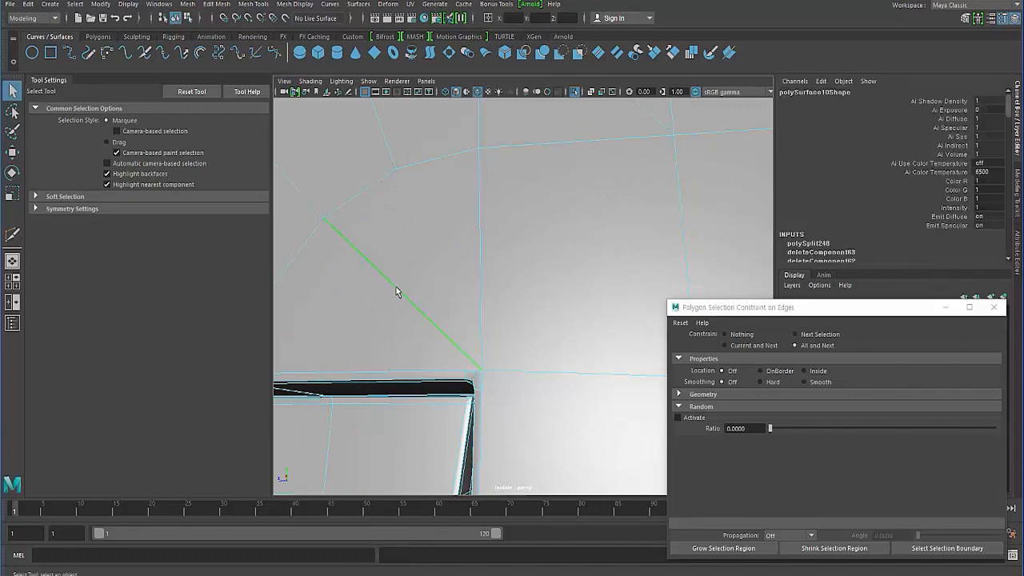
click(396, 291)
- Cut a new diagonal edge from the opposite notch corner's upper bevel vertex to the inner vertex of the curved front
alt+drag(381, 299, 394, 306)
shift+right_drag(491, 305, 432, 304)
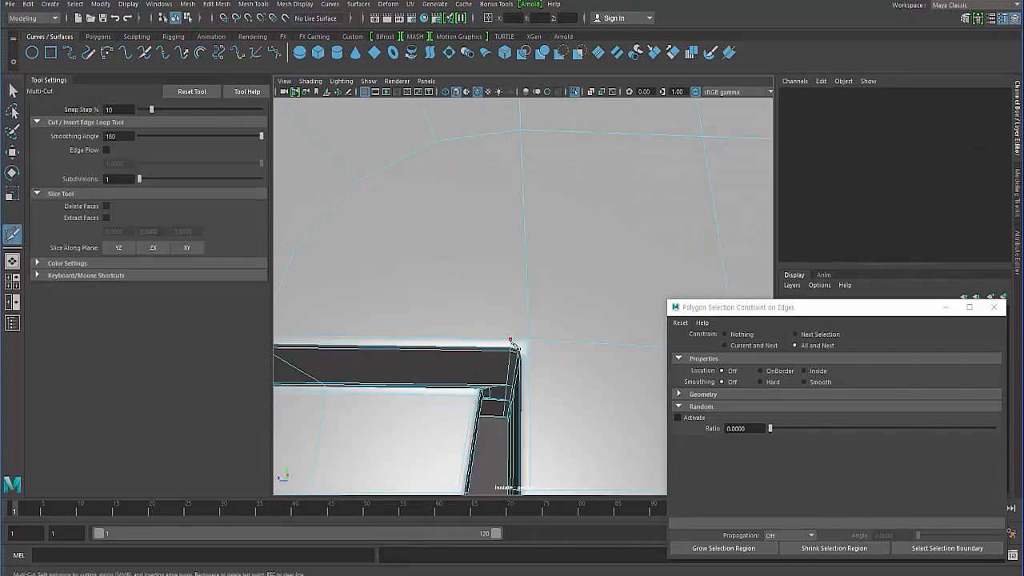
click(363, 186)
right_click(455, 264)
- Cut edges from the opposite notch corner's bevel vertices to the adjacent grid vertices above and beside it
mouse_move(455, 264)
alt+mouse_down()
mouse_move(452, 278)
mouse_move(452, 258)
alt+mouse_up()
alt+right_drag(452, 258, 408, 256)
alt+drag(408, 256, 403, 267)
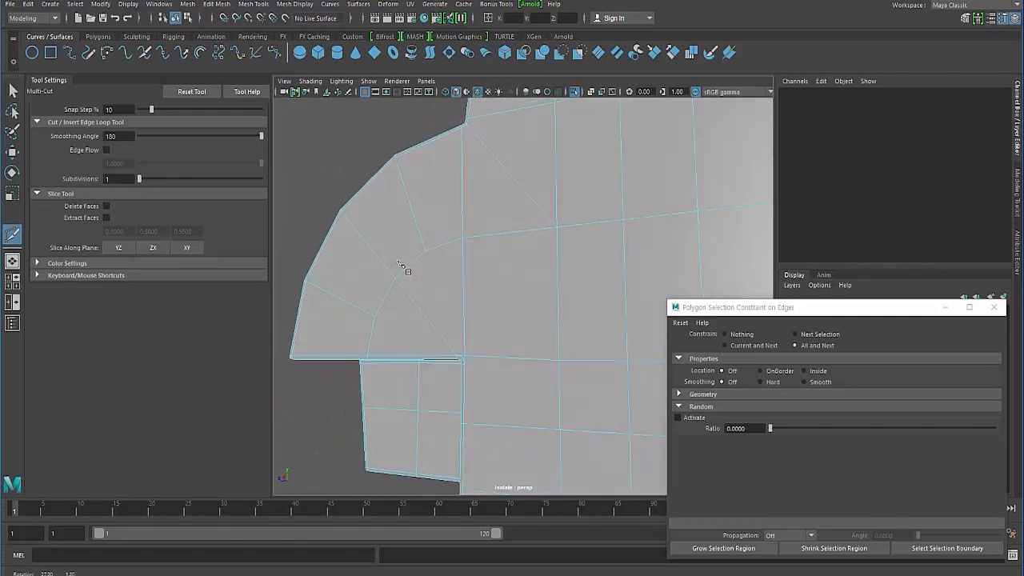
alt+right_drag(403, 266, 455, 266)
alt+drag(455, 266, 450, 250)
scroll(449, 248, up, 1)
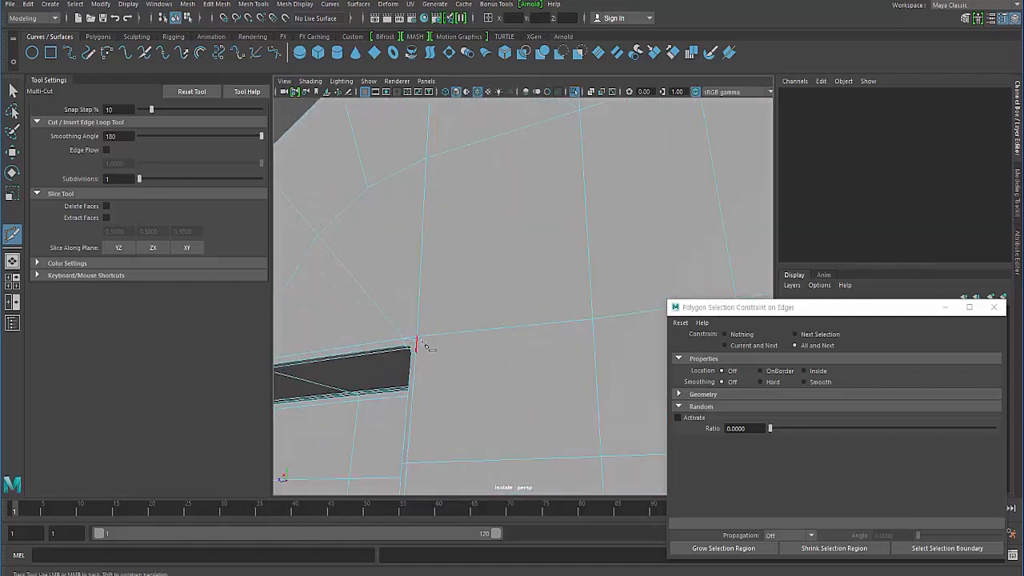
click(423, 342)
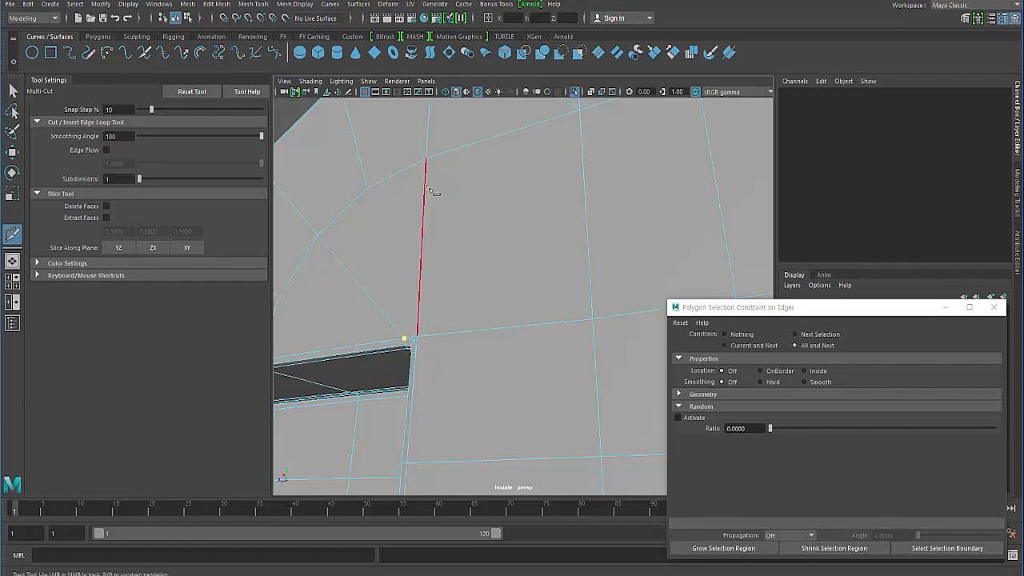
right_click(430, 371)
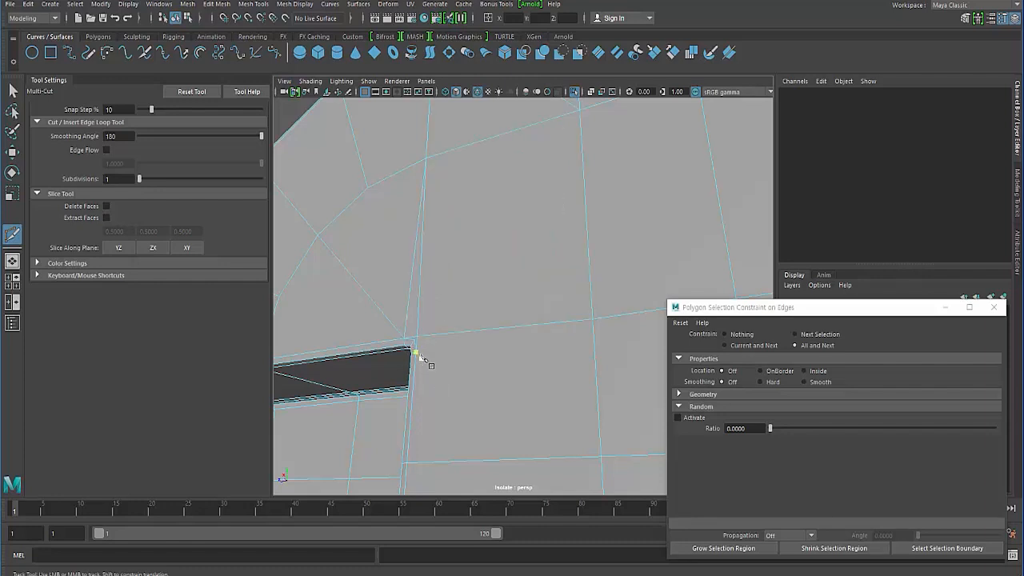
click(592, 320)
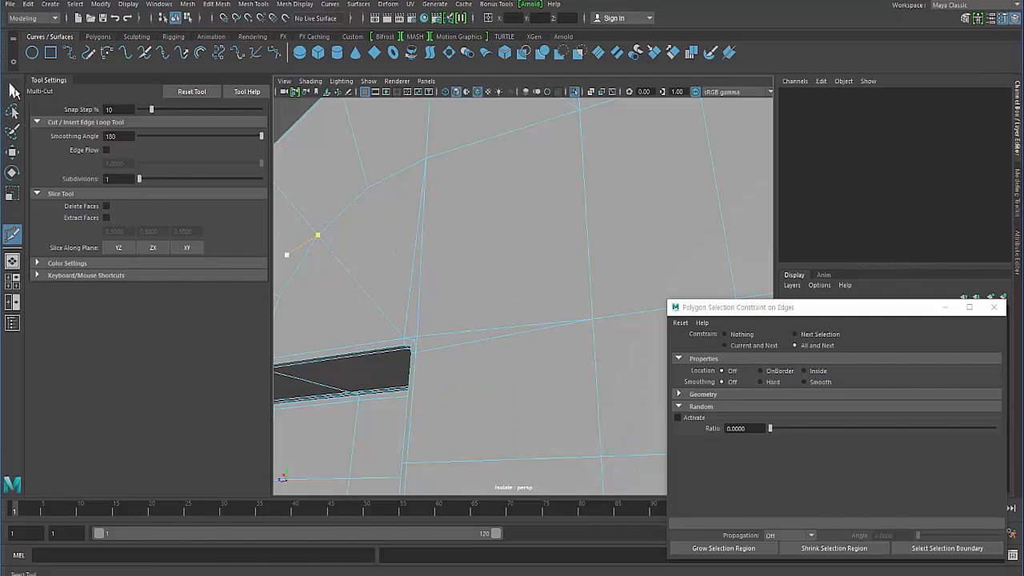
- Delete the original vertical and horizontal edges beside the new cuts at the opposite notch corner
click(13, 90)
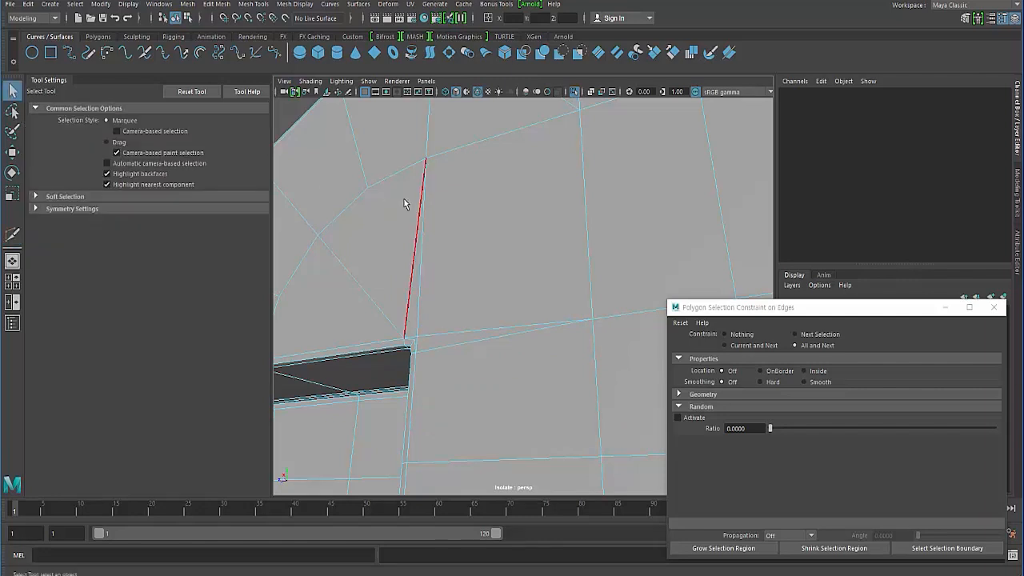
click(445, 352)
key(Delete)
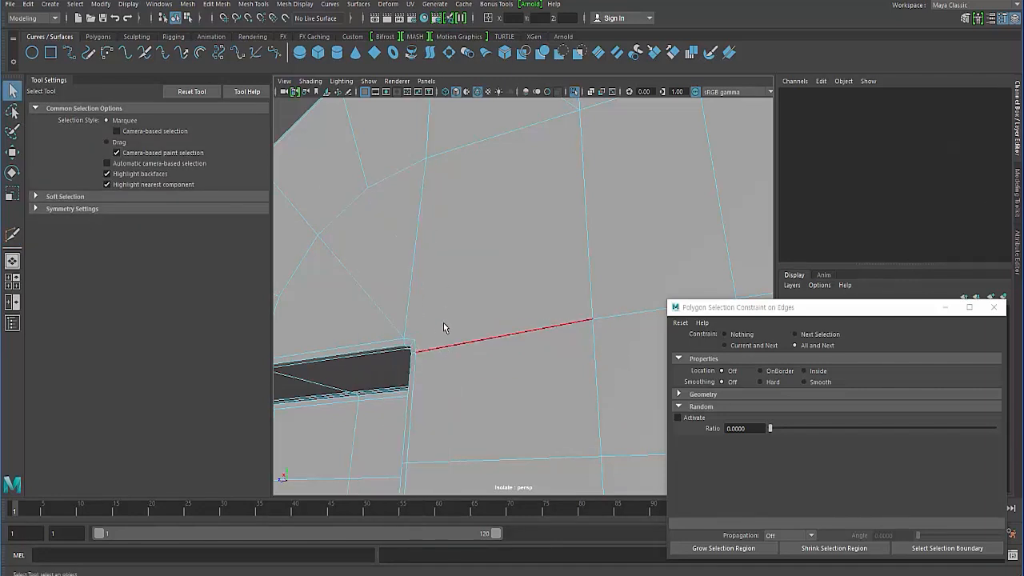
- Cut a diagonal edge from the opposite notch corner across the large side face and check the curved front smoothed
shift+right_drag(446, 316, 385, 319)
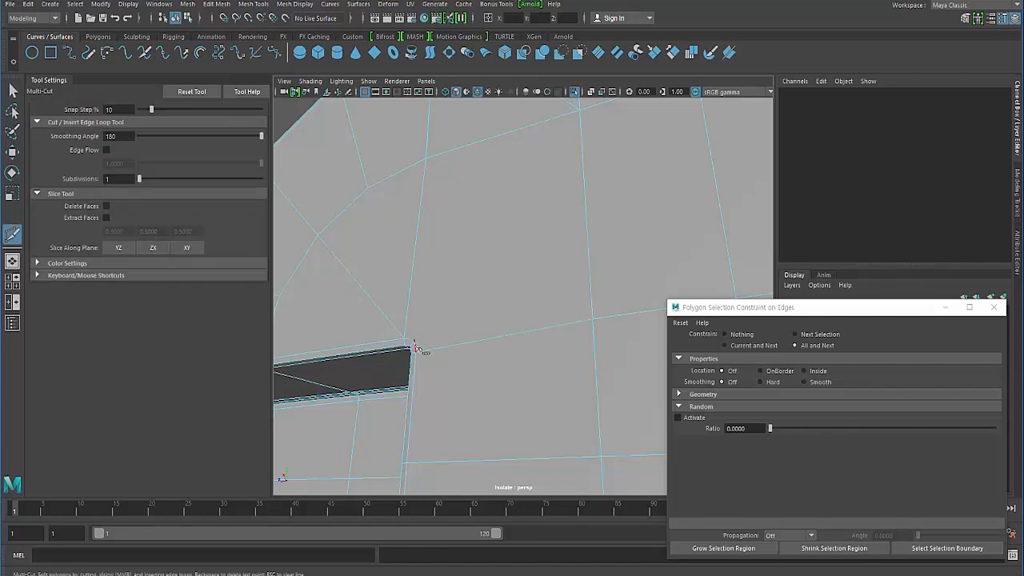
click(580, 110)
alt+drag(406, 286, 420, 291)
key(3)
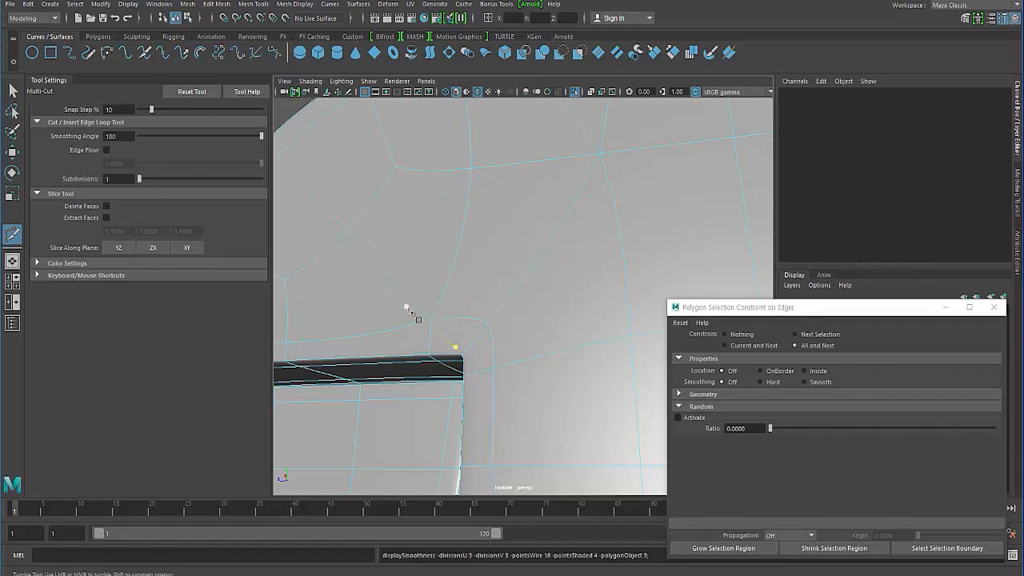
key(1)
key(q)
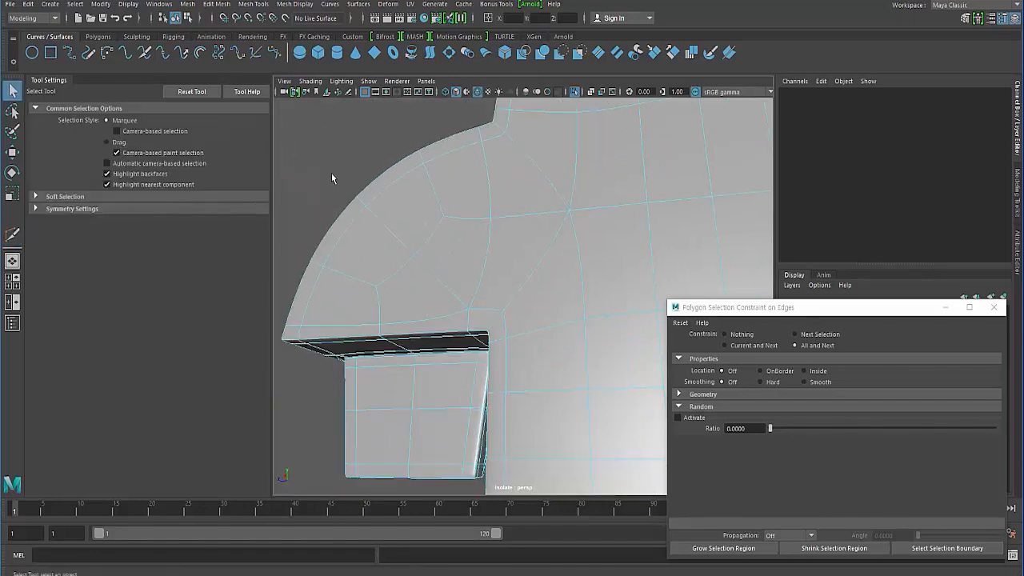
alt+drag(331, 178, 505, 272)
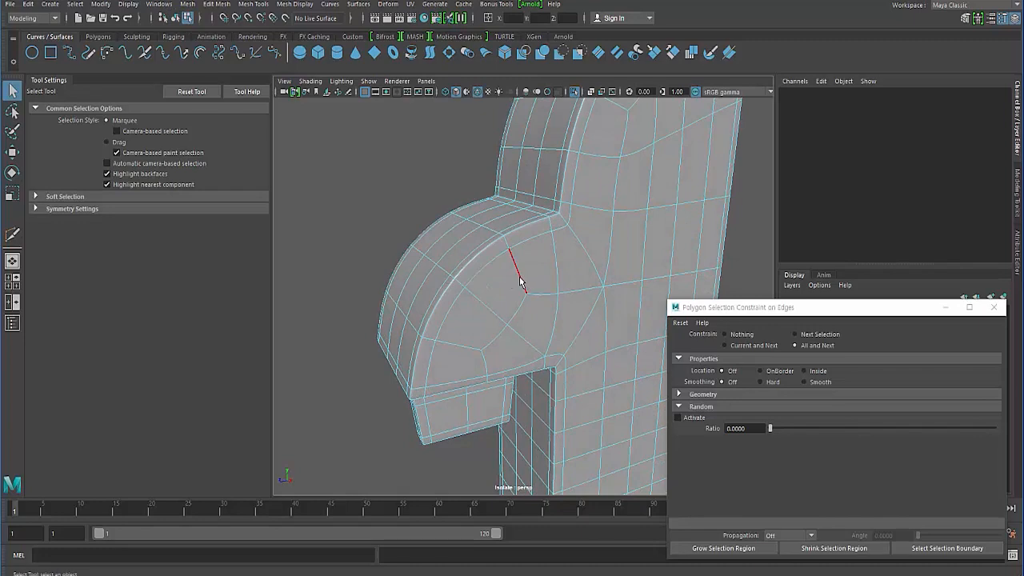
- Return to the unsmoothed display and cut a diagonal edge from the foot's inner corner to the nearest inner grid vertex
key(1)
scroll(470, 299, down, 3)
alt+drag(482, 307, 592, 369)
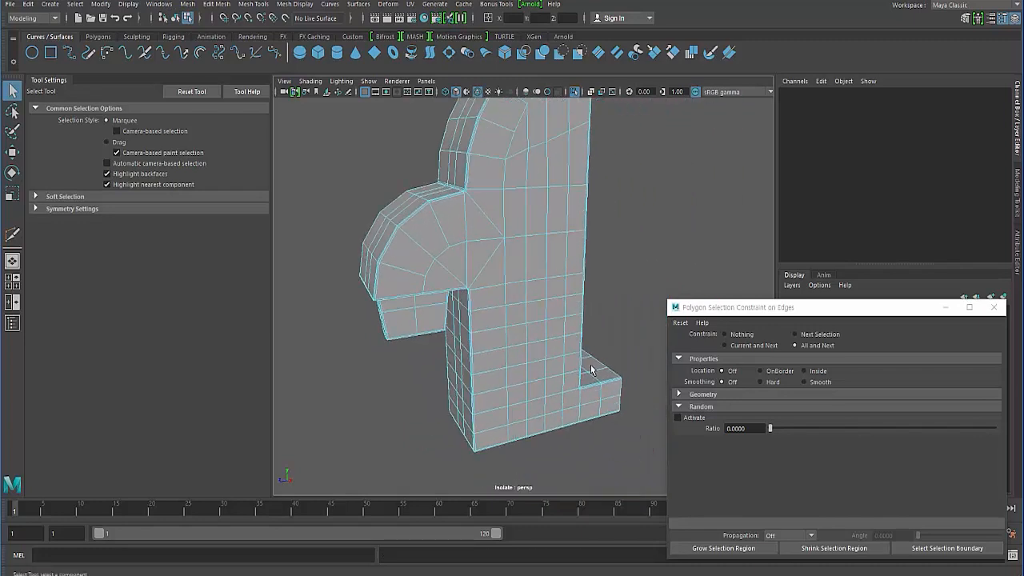
scroll(502, 328, up, 10)
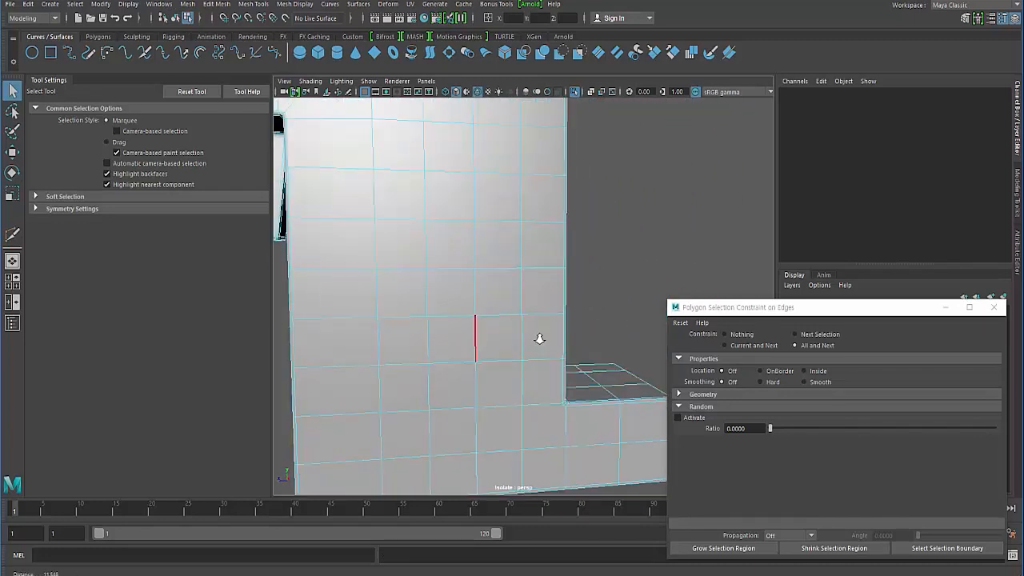
alt+drag(540, 338, 504, 282)
shift+right_drag(504, 281, 440, 290)
click(405, 363)
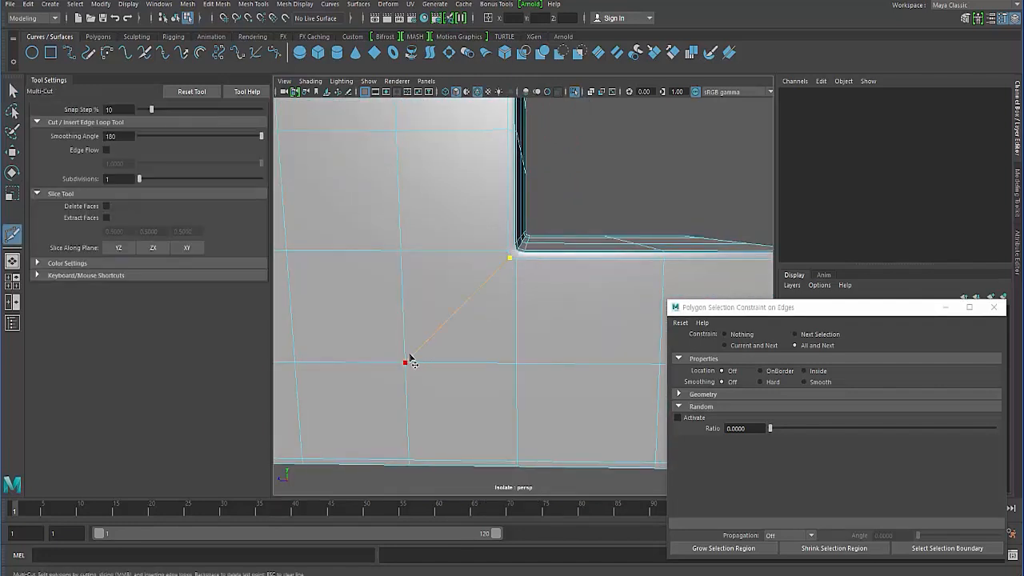
key(Return)
- Cut a matching diagonal edge from the foot's inner corner on the body's other side face
alt+drag(448, 355, 400, 309)
key(3)
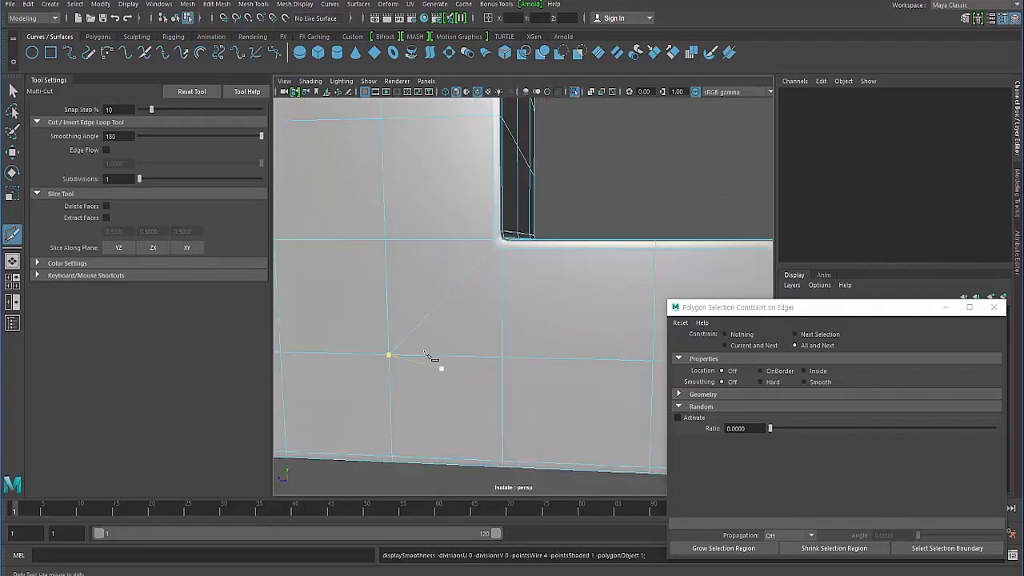
alt+drag(402, 354, 477, 278)
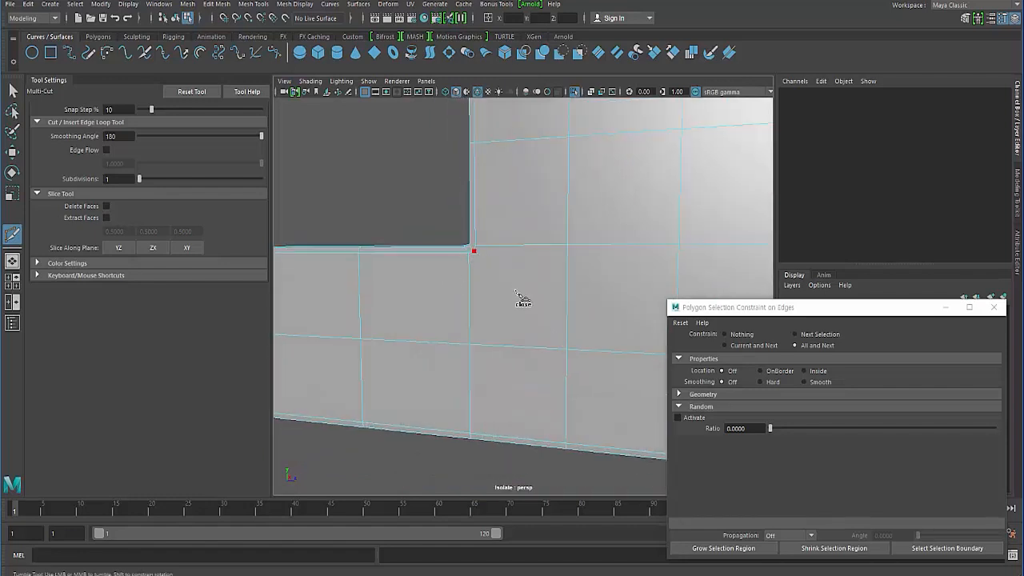
right_click(565, 353)
- Cut an edge linking the arched opening's lower corner with the vertex near the body's side border below it
alt+right_drag(456, 324, 413, 264)
alt+middle_drag(405, 196, 385, 285)
alt+drag(390, 288, 436, 276)
alt+middle_drag(436, 276, 448, 384)
alt+right_drag(448, 383, 464, 395)
alt+middle_drag(464, 395, 472, 328)
mouse_move(471, 328)
alt+right_down()
mouse_move(507, 331)
mouse_move(477, 331)
alt+right_up()
click(366, 258)
alt+middle_drag(353, 317, 483, 317)
click(468, 182)
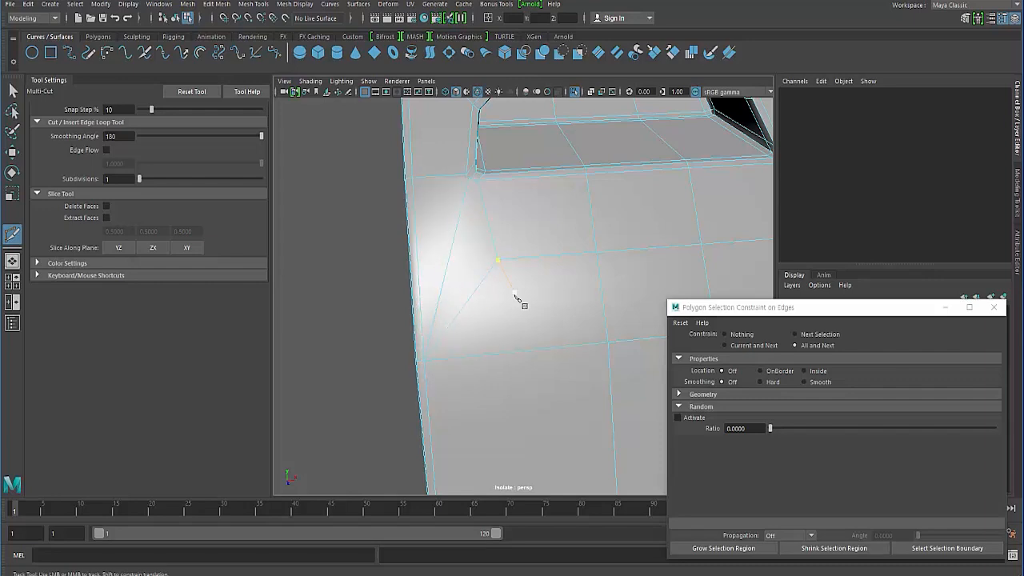
- Cut the matching edge from the arched opening's other lower corner to the side border vertex and preview the body smoothed
alt+drag(521, 300, 528, 276)
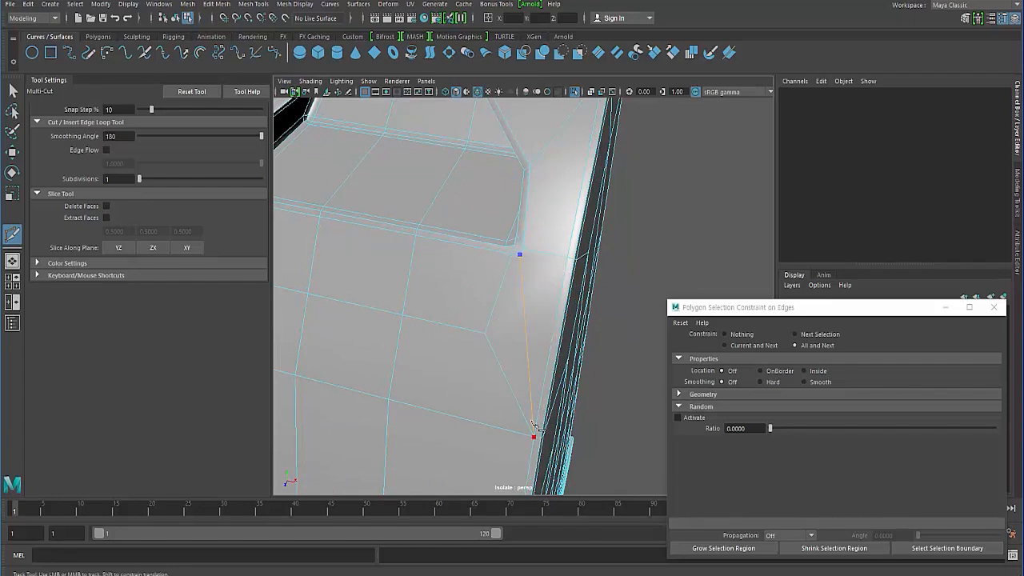
click(532, 424)
key(3)
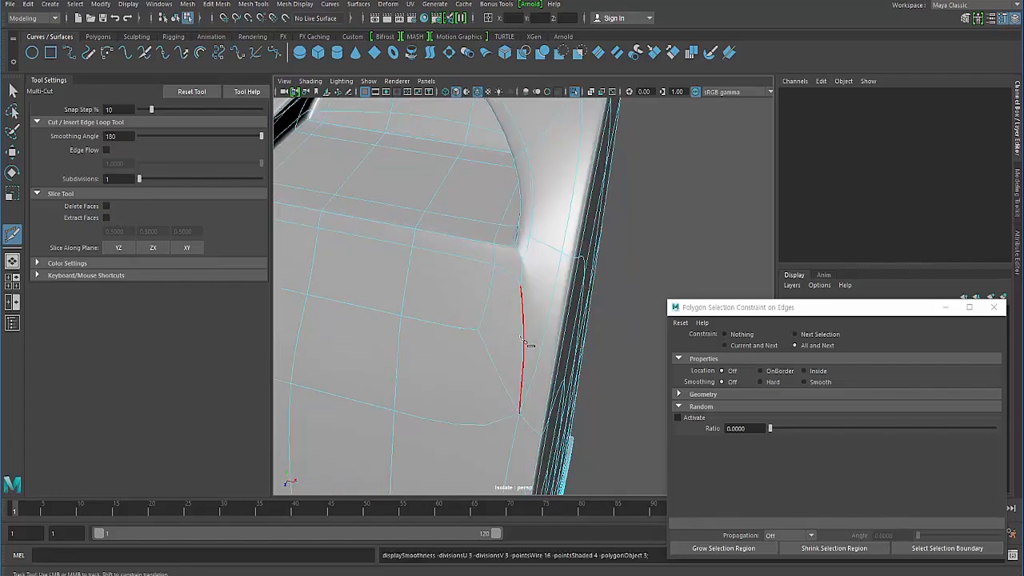
alt+drag(441, 329, 466, 332)
alt+middle_drag(560, 340, 470, 334)
alt+drag(476, 338, 476, 292)
- Return to the unsmoothed display, use Target Weld on the vertices at the arched opening's lower corner, and preview the body smoothed
key(1)
alt+right_drag(497, 326, 535, 345)
click(12, 88)
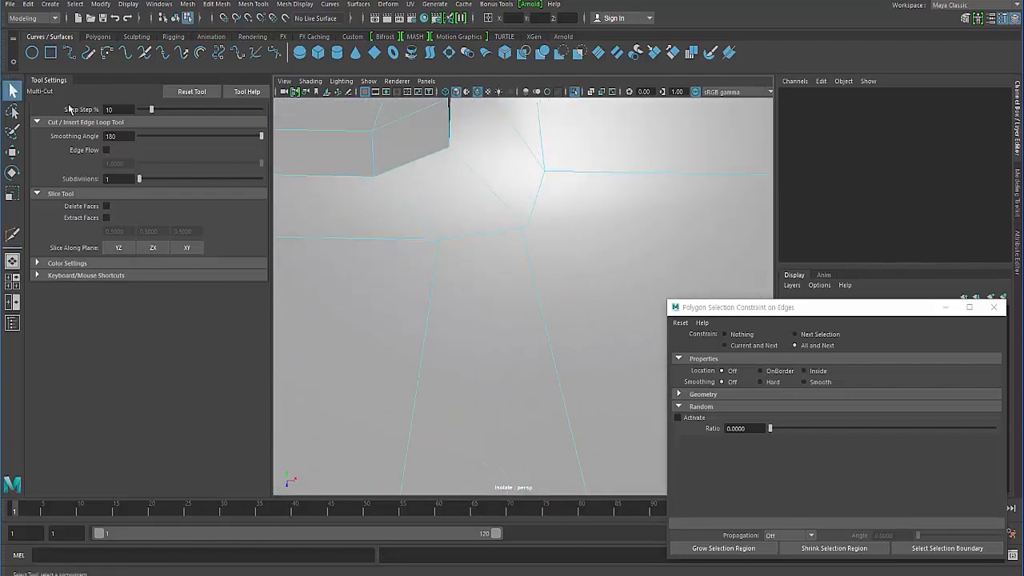
key(F8)
key(F8)
key(F8)
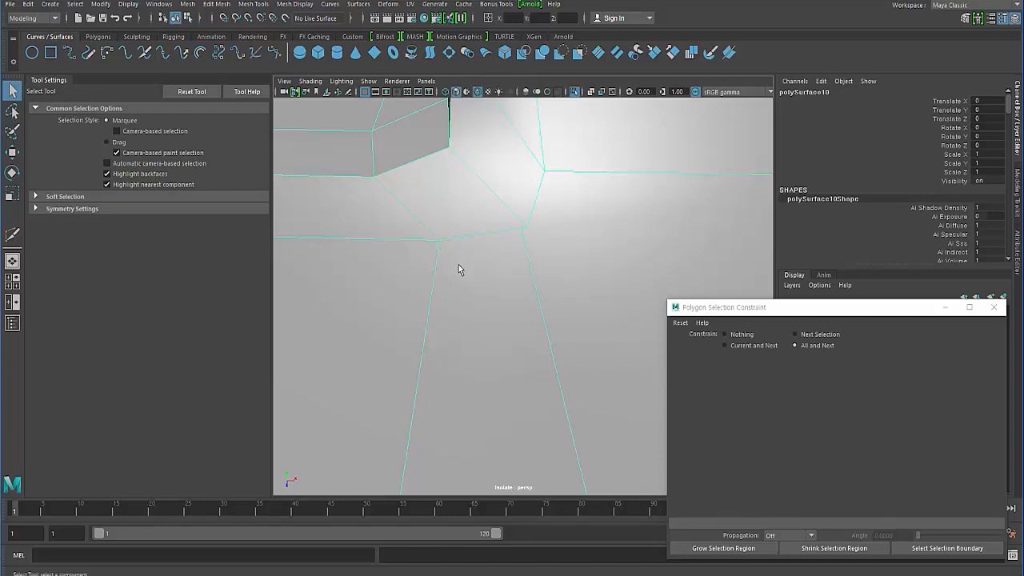
shift+right_drag(458, 270, 460, 234)
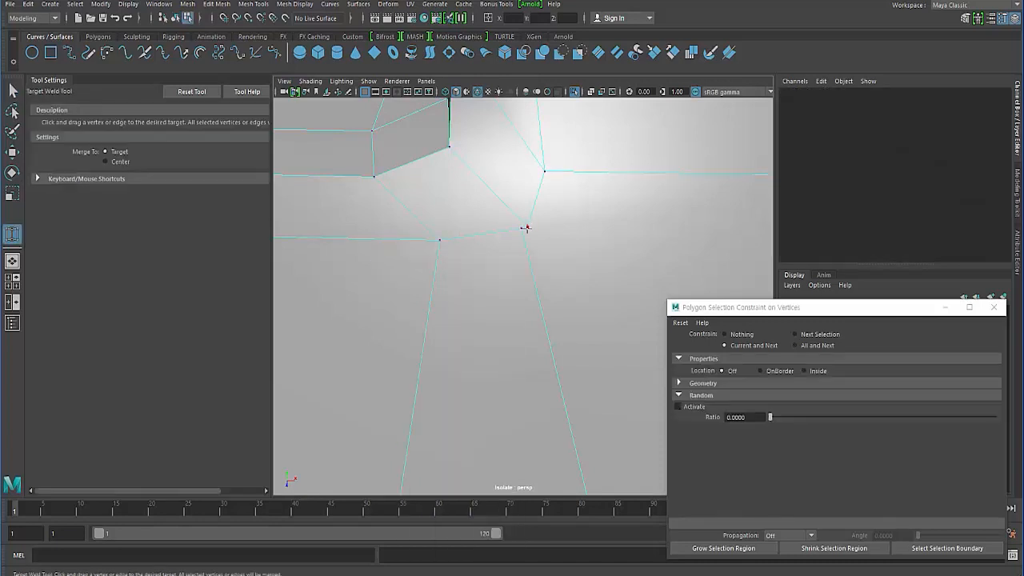
drag(542, 258, 543, 258)
alt+right_drag(478, 290, 352, 247)
key(3)
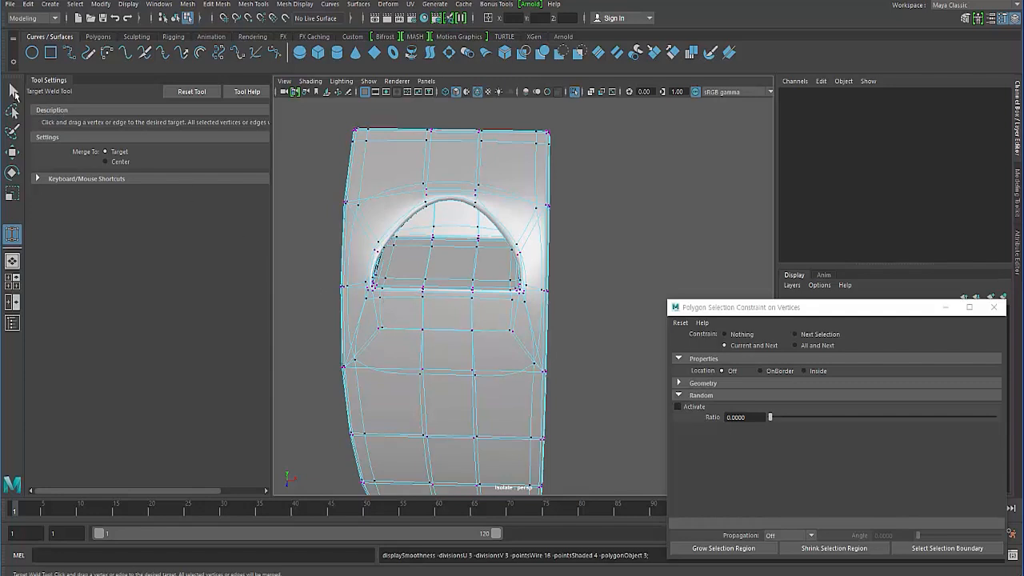
- Return to object mode with the Select tool, deselect the body, and move the fatal error message clear of the arched opening
key(F8)
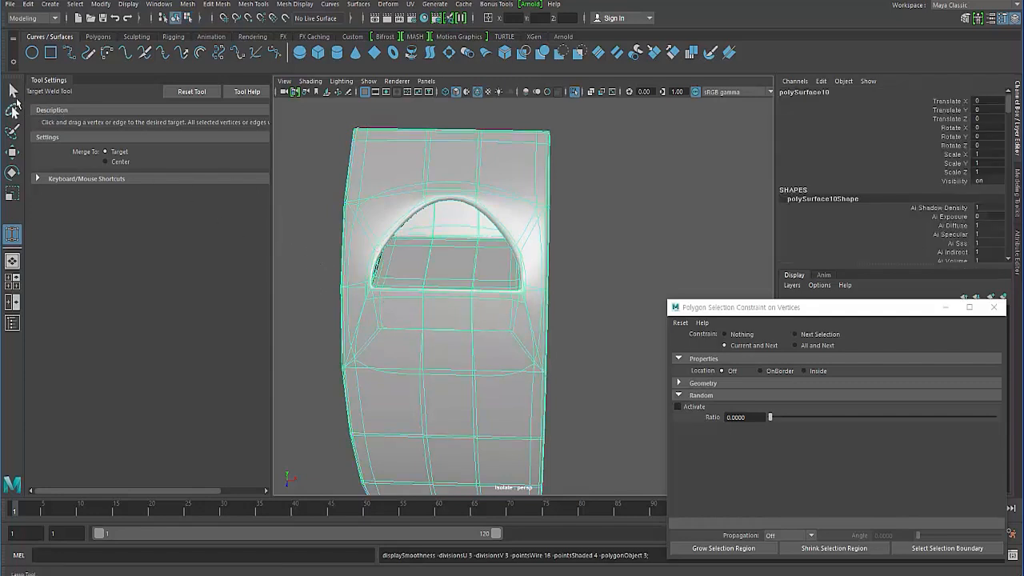
click(12, 90)
click(298, 338)
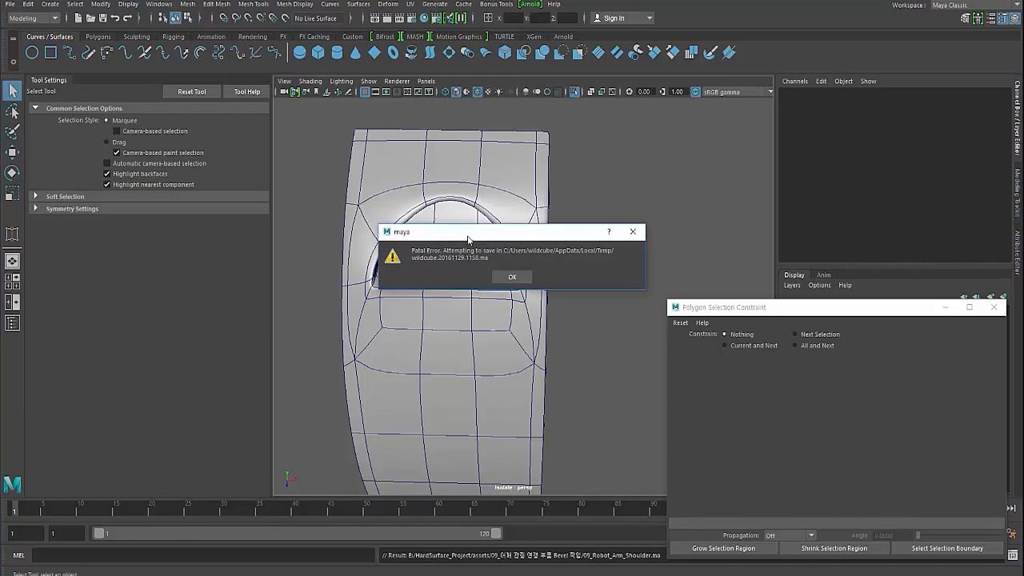
drag(468, 239, 588, 157)
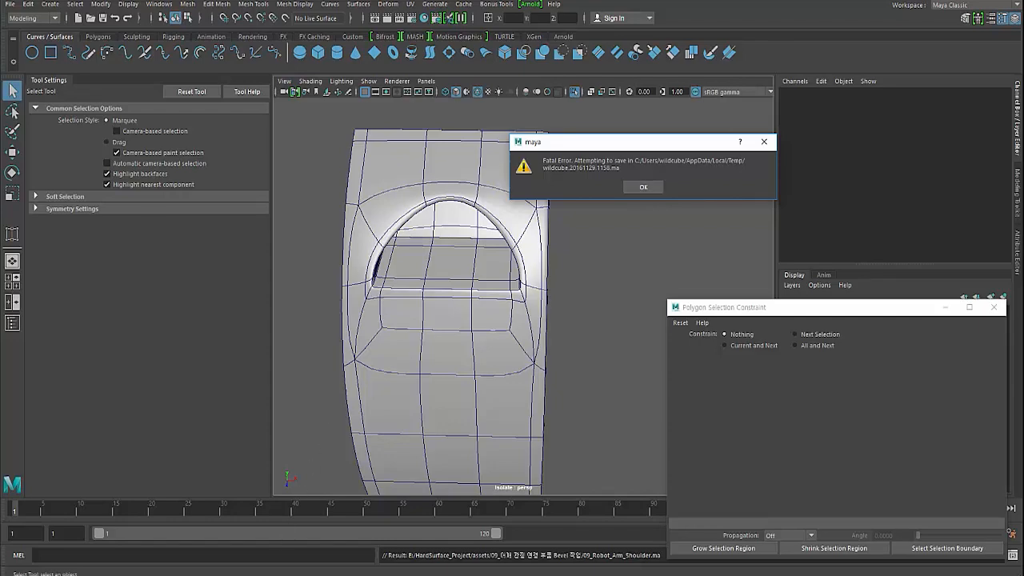
- Switch to File Explorer and browse the C: drive to the user's profile folder named in the crash message
click(223, 575)
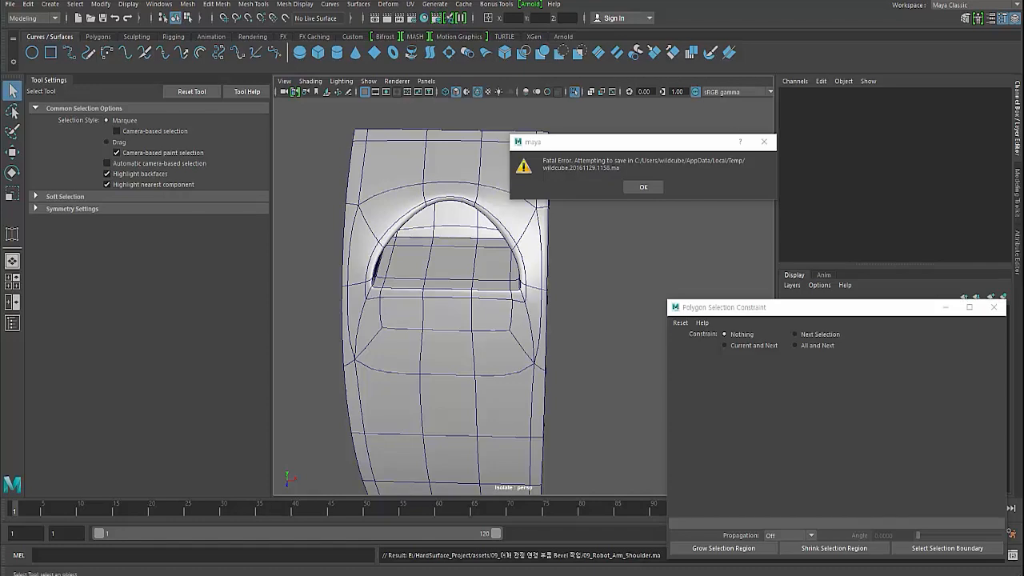
drag(0, 0, 232, 71)
click(218, 231)
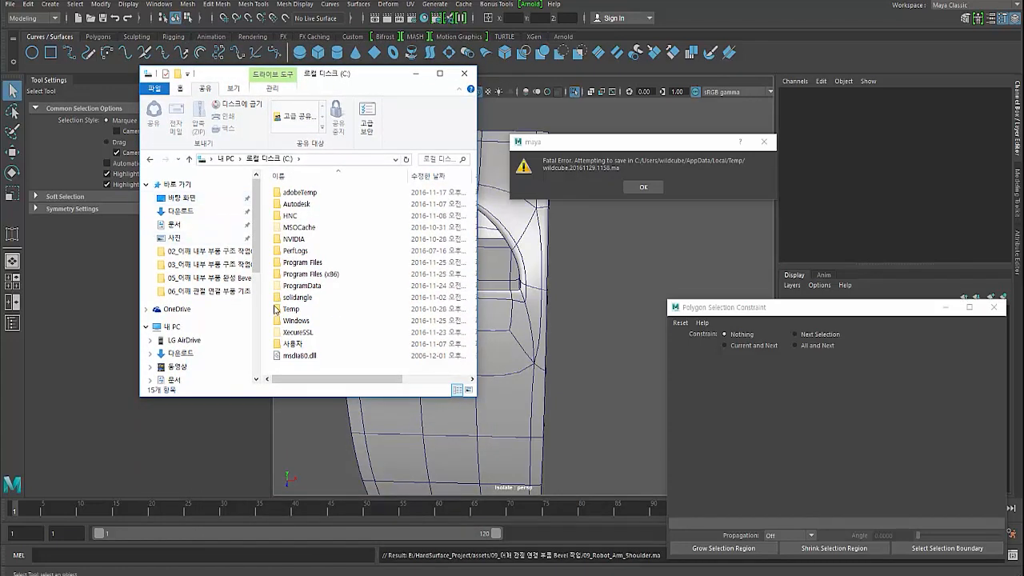
click(187, 326)
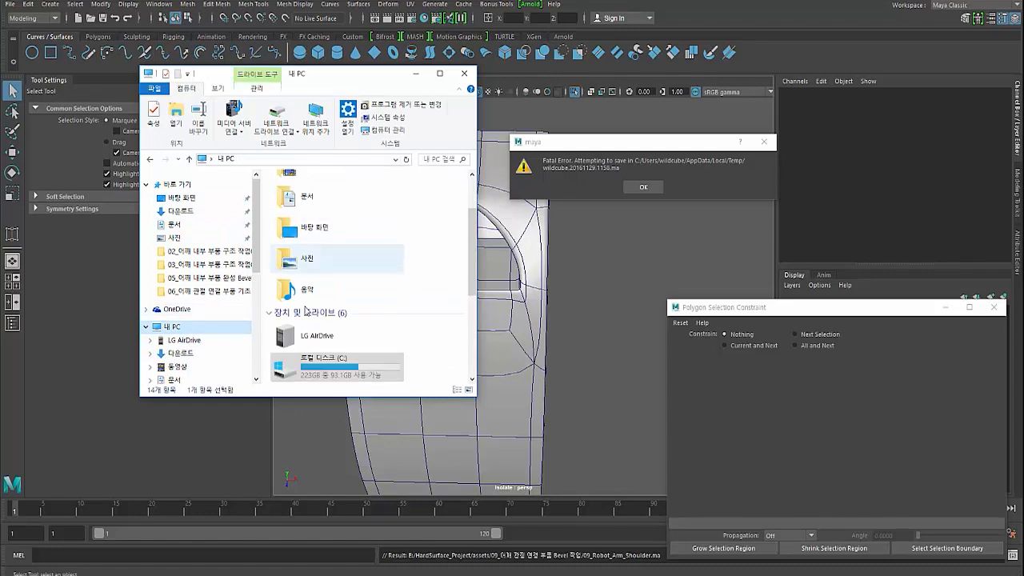
click(324, 366)
double_click(324, 367)
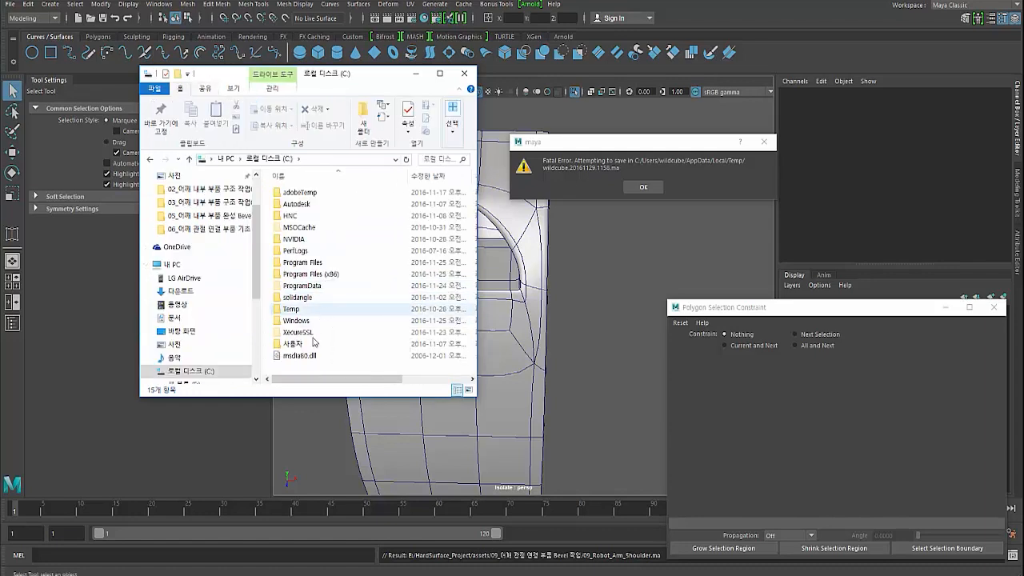
double_click(296, 345)
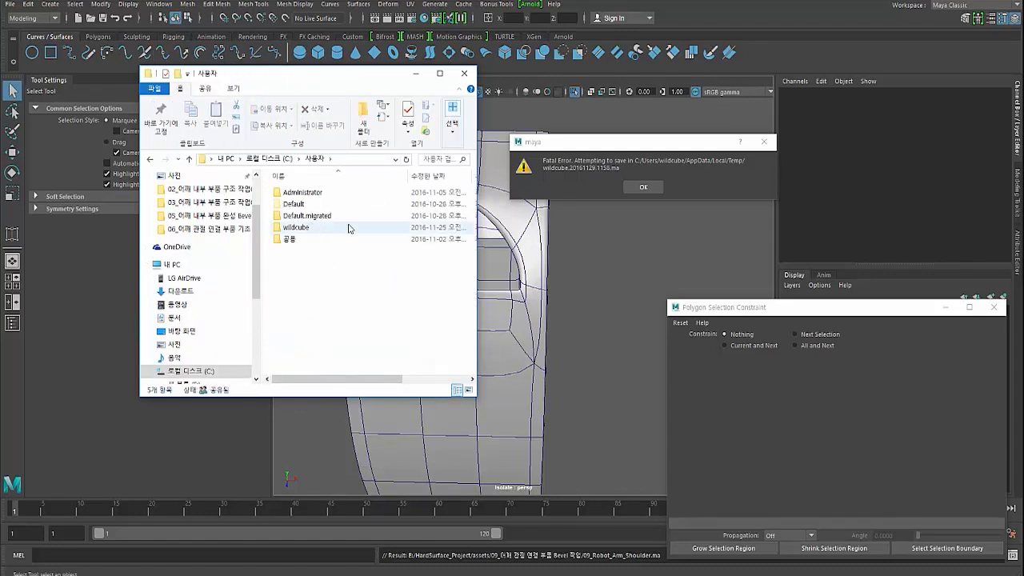
double_click(302, 229)
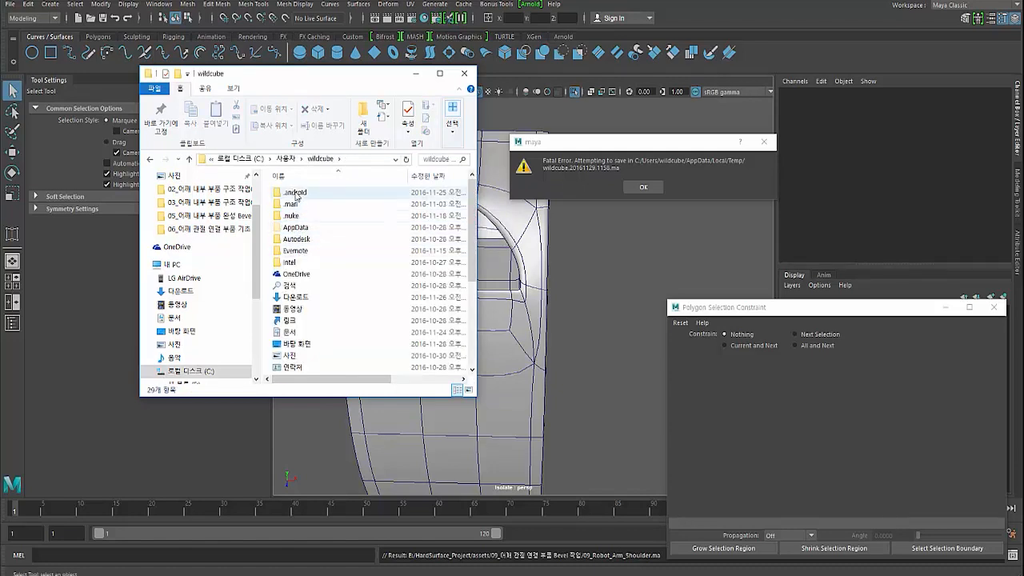
click(302, 230)
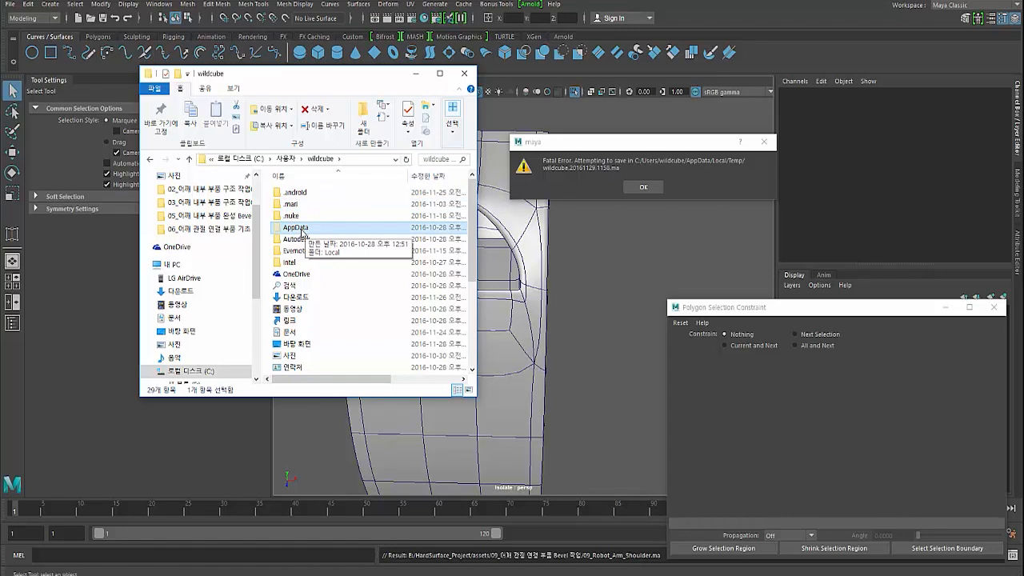
- Set the advanced folder view options to show hidden files, folders and drives, and apply them
click(239, 90)
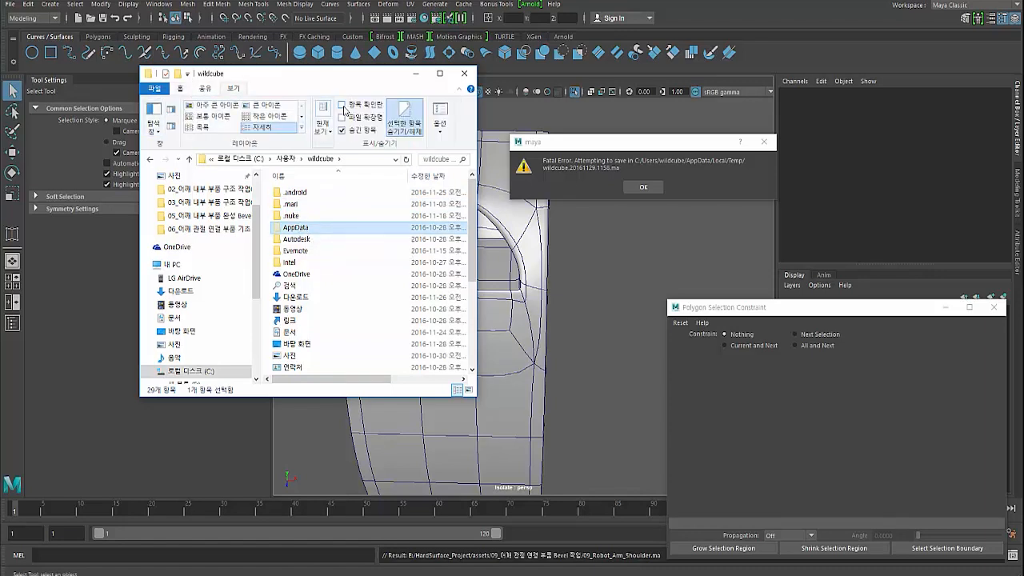
click(441, 128)
click(458, 146)
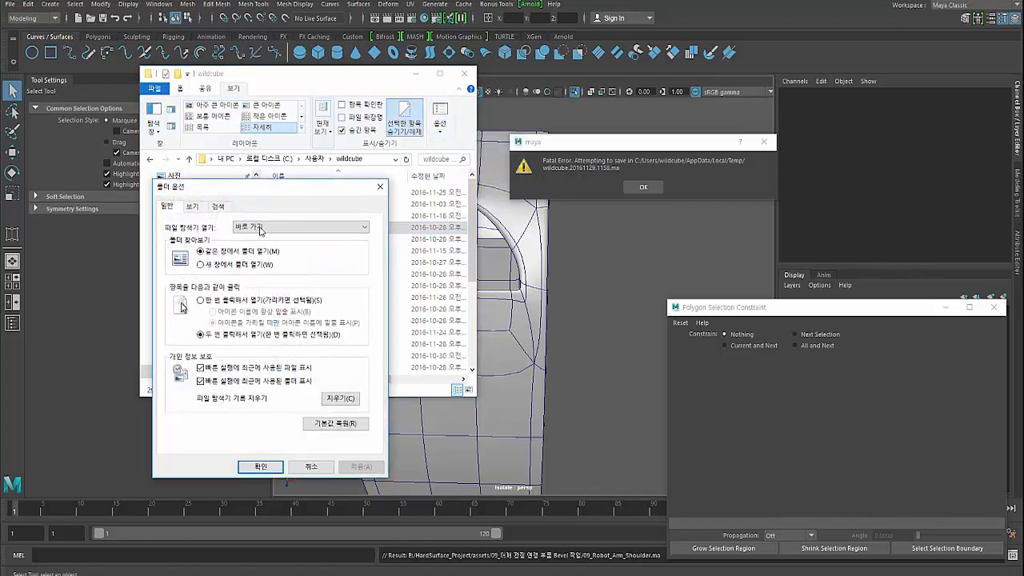
click(194, 207)
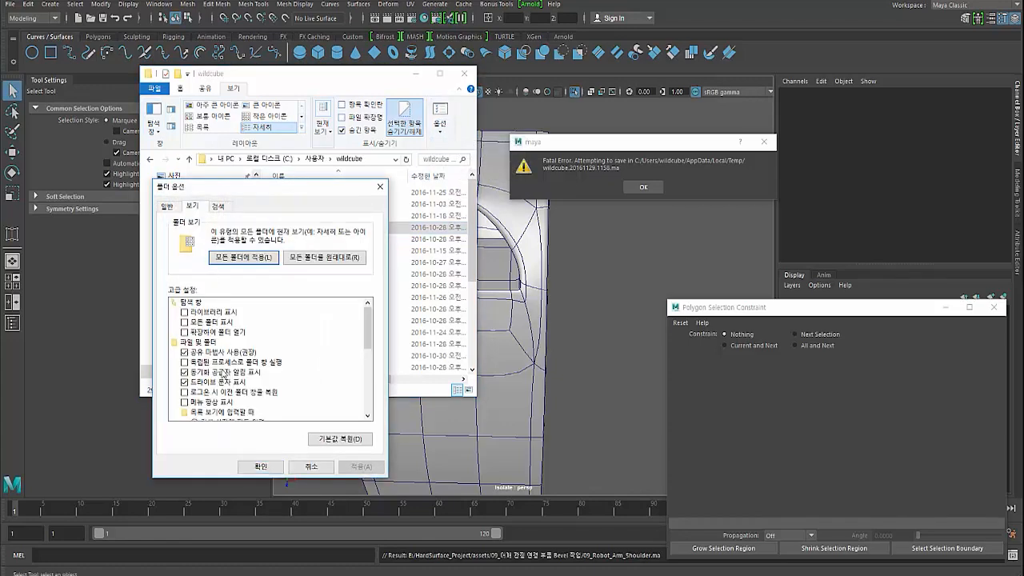
scroll(215, 381, down, 2)
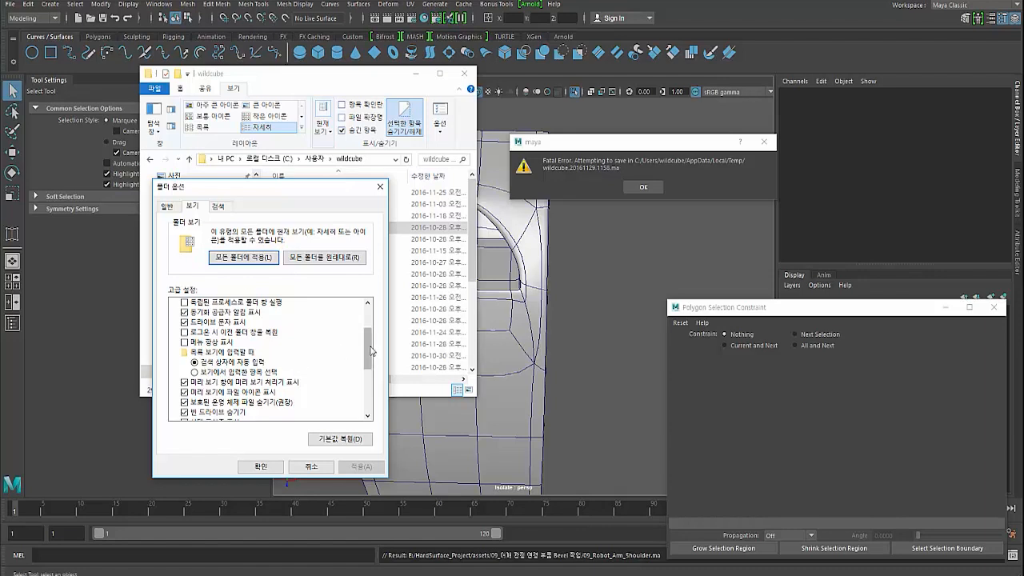
drag(370, 349, 368, 392)
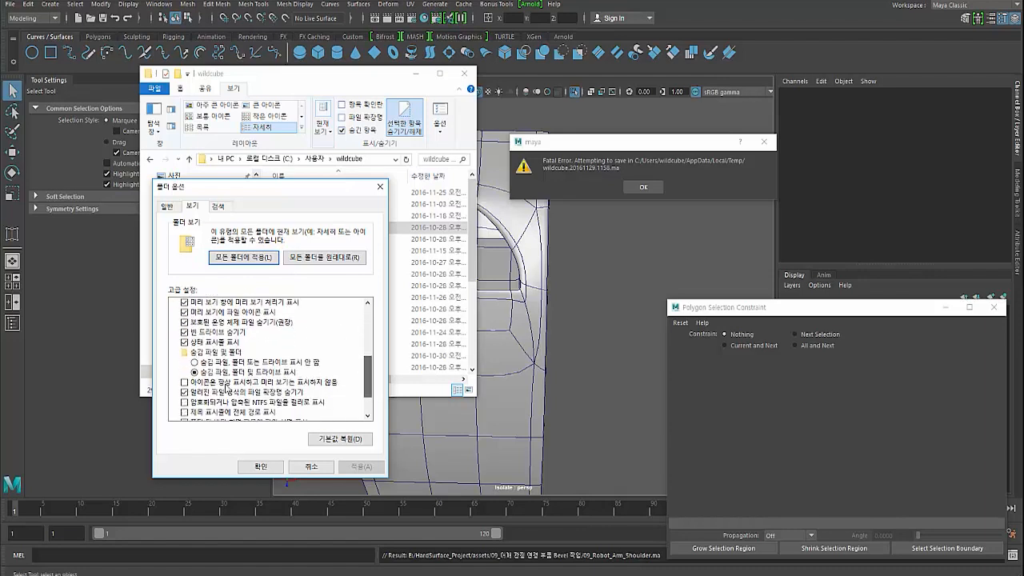
click(226, 373)
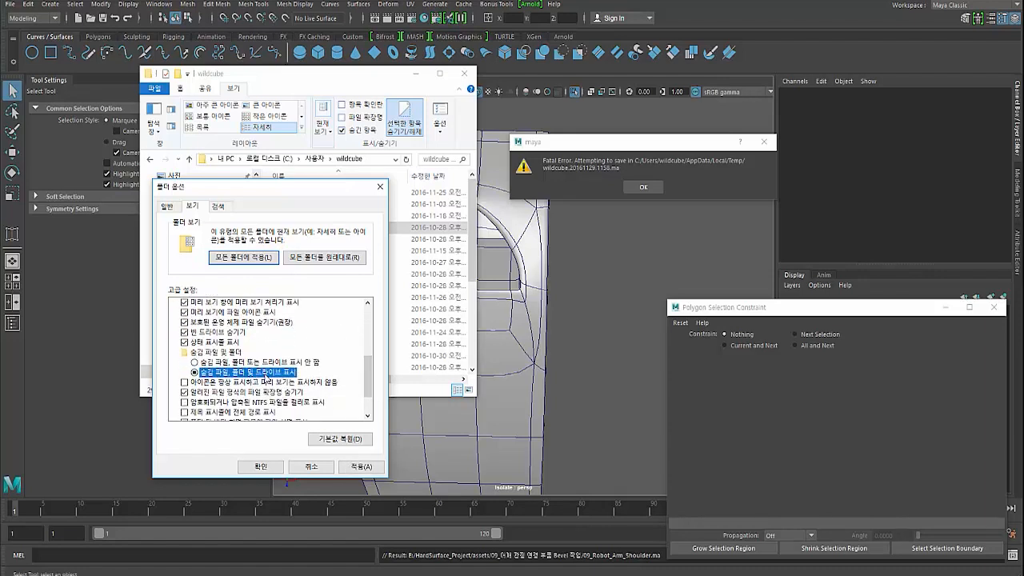
click(262, 468)
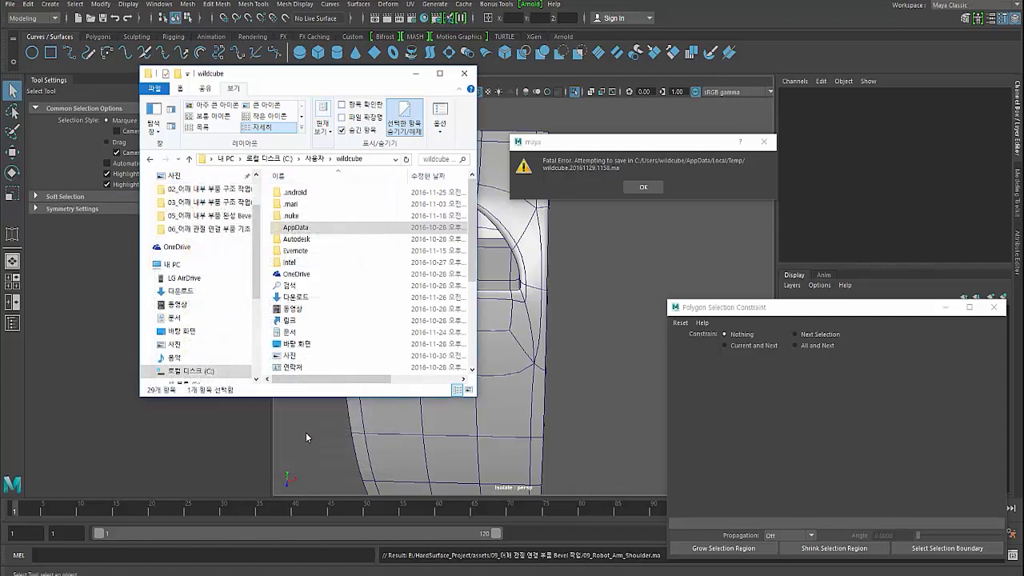
- Open the AppData > Local > Temp folder inside the user's profile folder
double_click(293, 228)
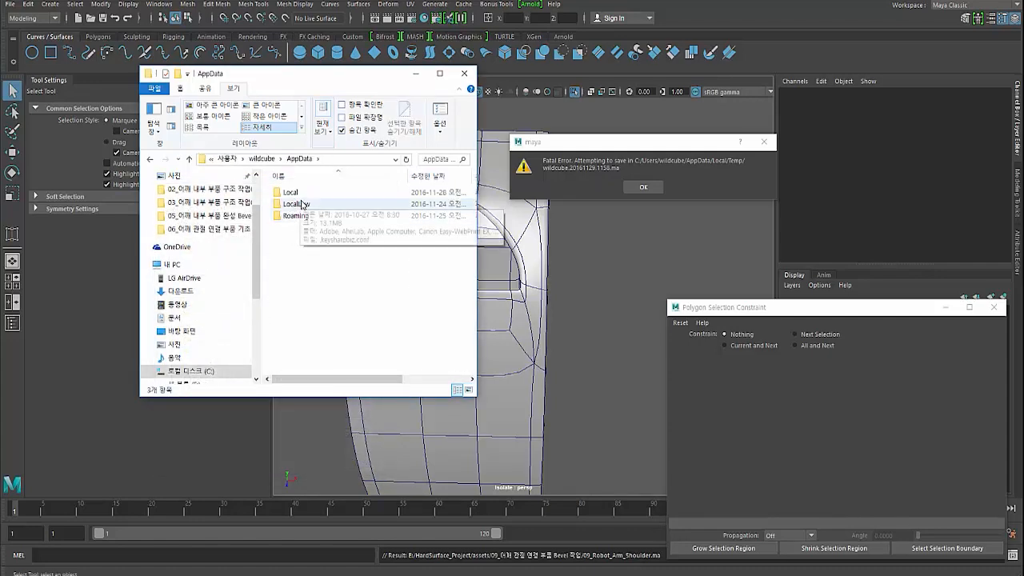
double_click(290, 193)
scroll(290, 304, down, 4)
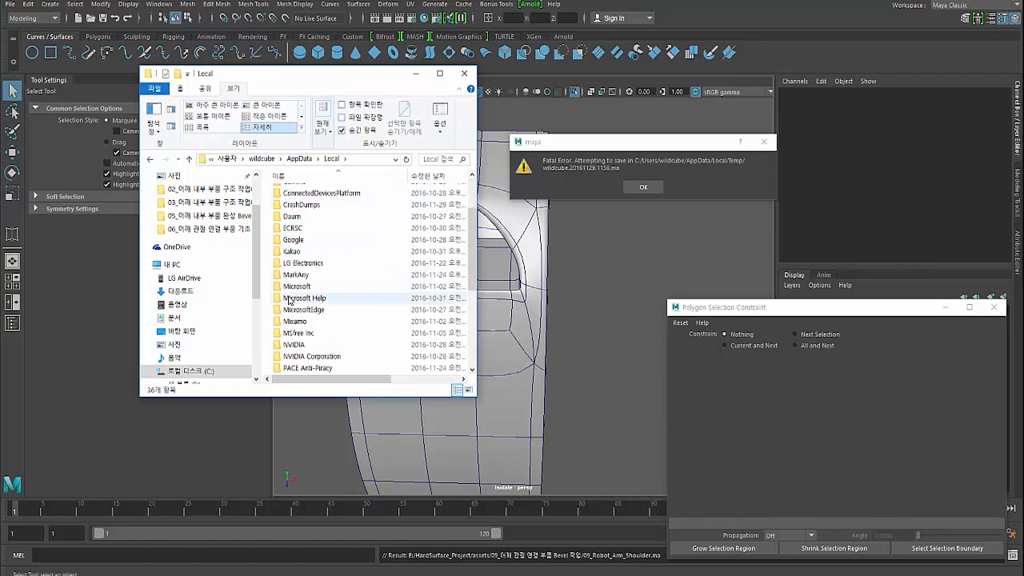
click(291, 321)
double_click(290, 324)
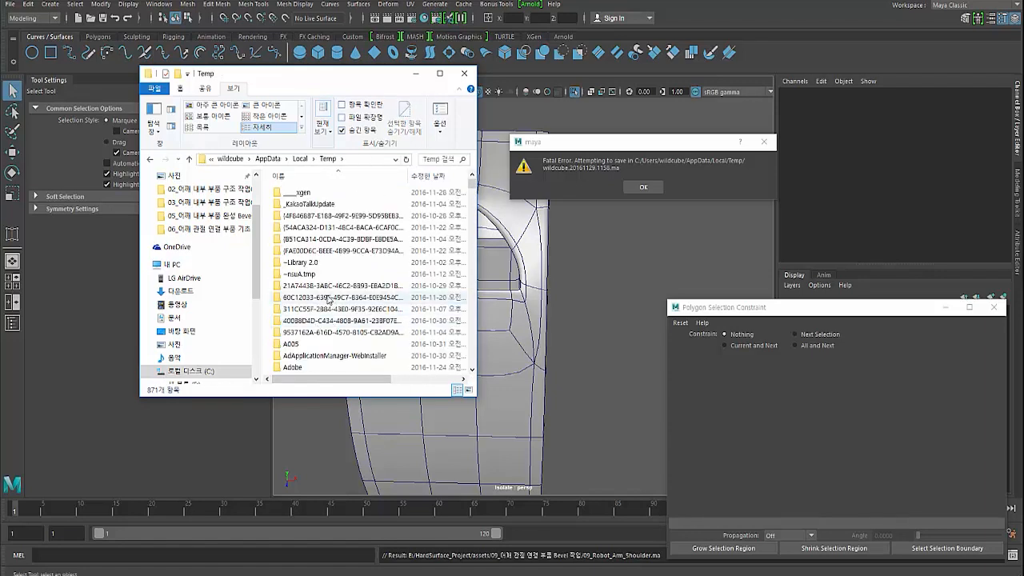
- Dismiss Maya's fatal error message, select the wildcube.20161129.1158 recovery scene in Temp, and widen the folder window
click(642, 190)
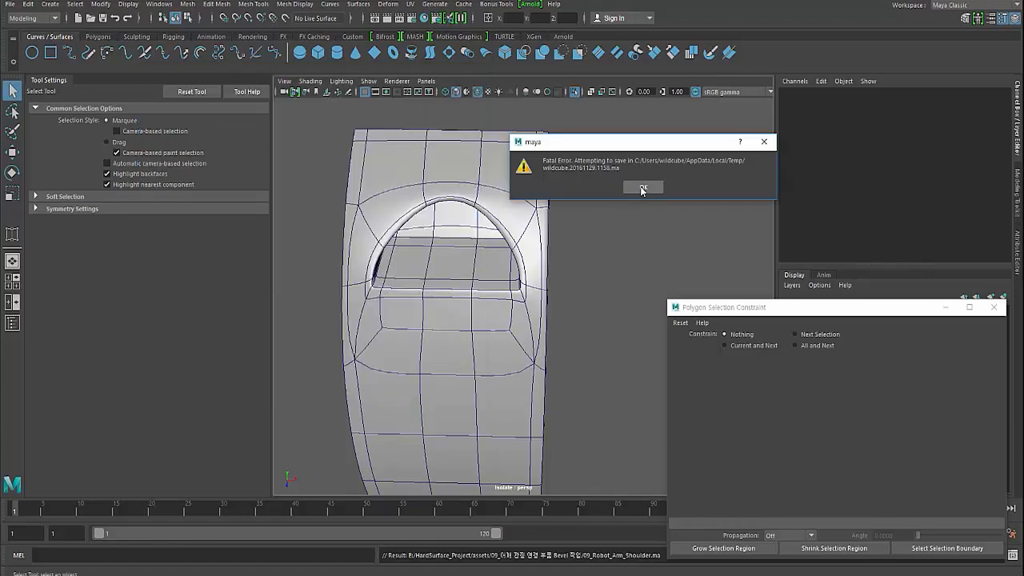
click(642, 189)
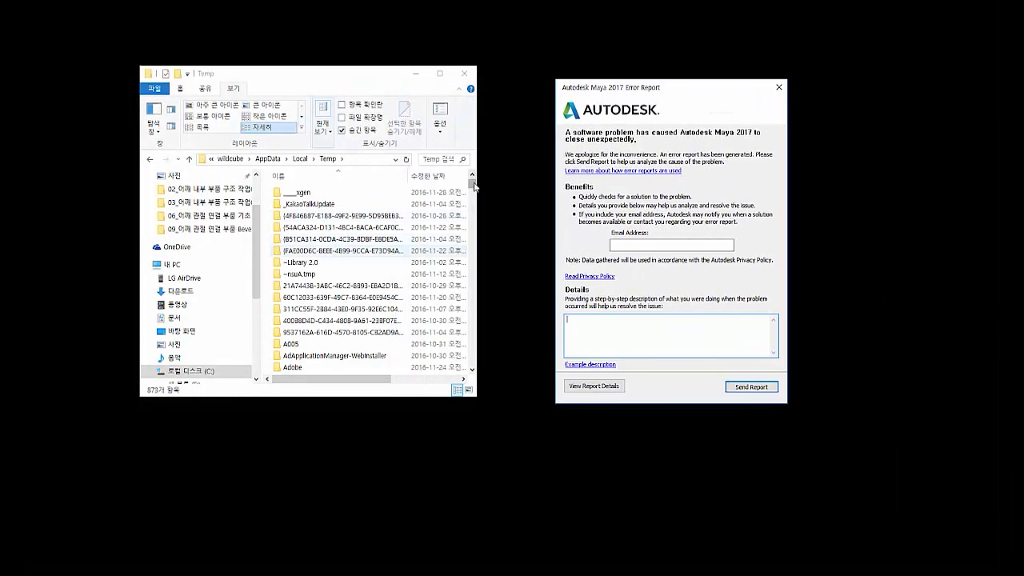
drag(474, 185, 483, 389)
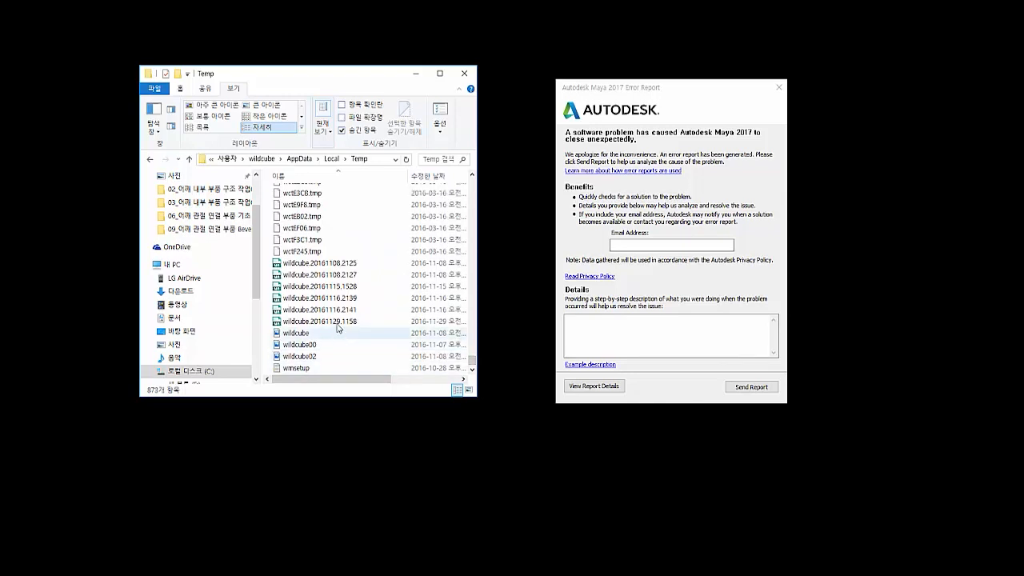
click(336, 321)
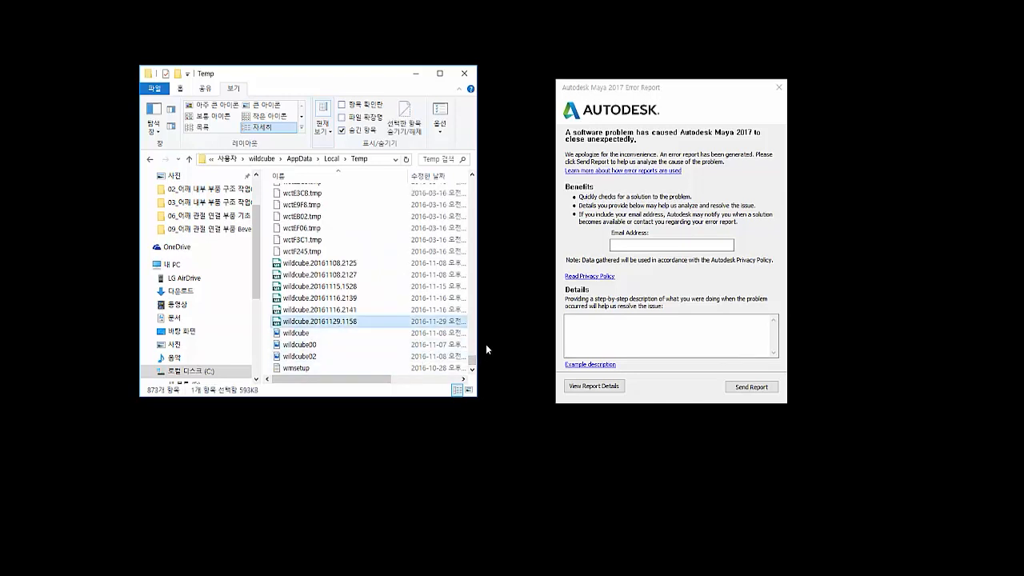
drag(479, 344, 518, 344)
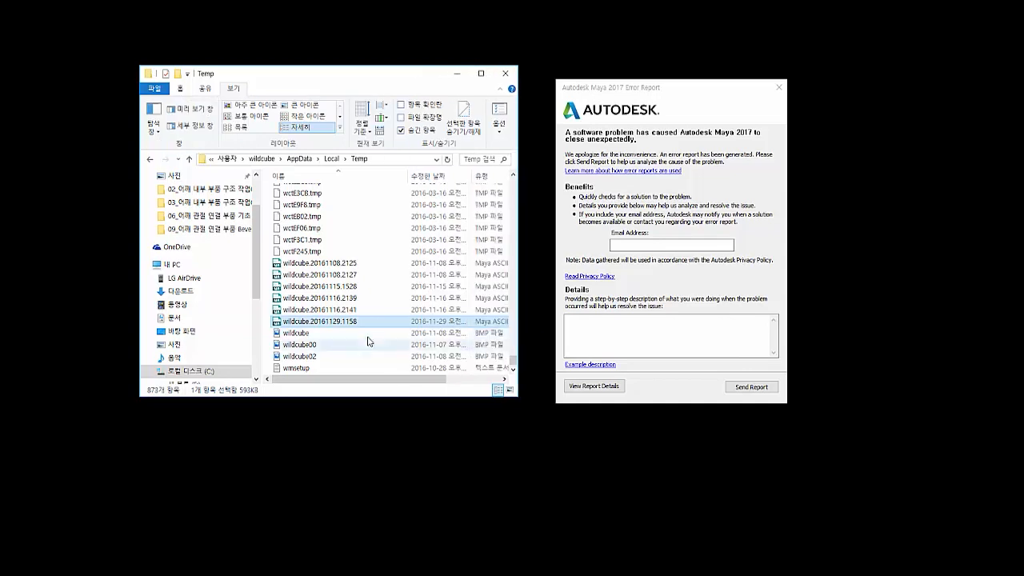
- Copy the wildcube.20161129.1158 recovery scene from Temp onto the desktop and reopen the recovered scene in Maya
right_click(347, 323)
click(360, 256)
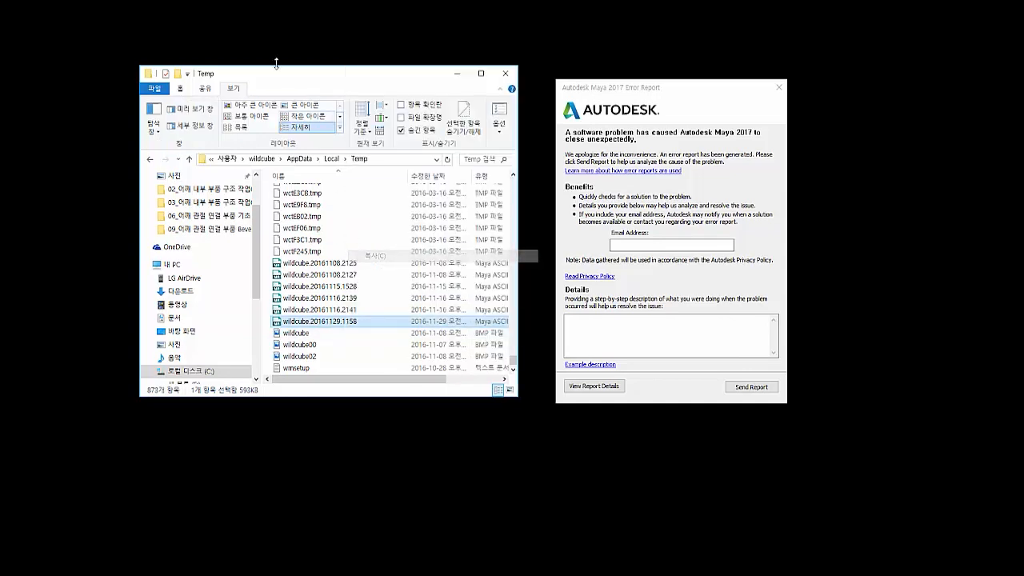
right_click(265, 4)
click(292, 63)
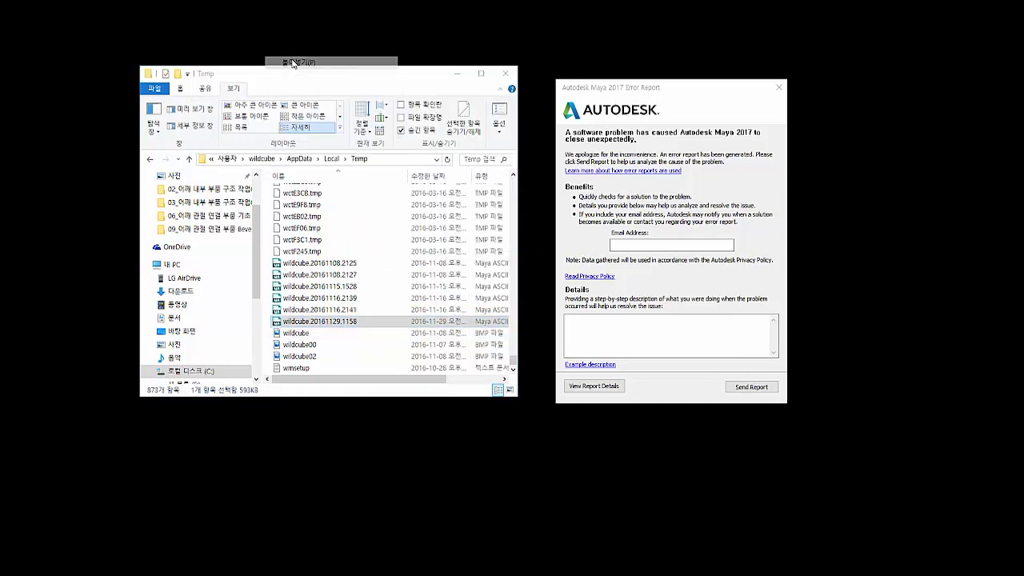
drag(269, 76, 583, 87)
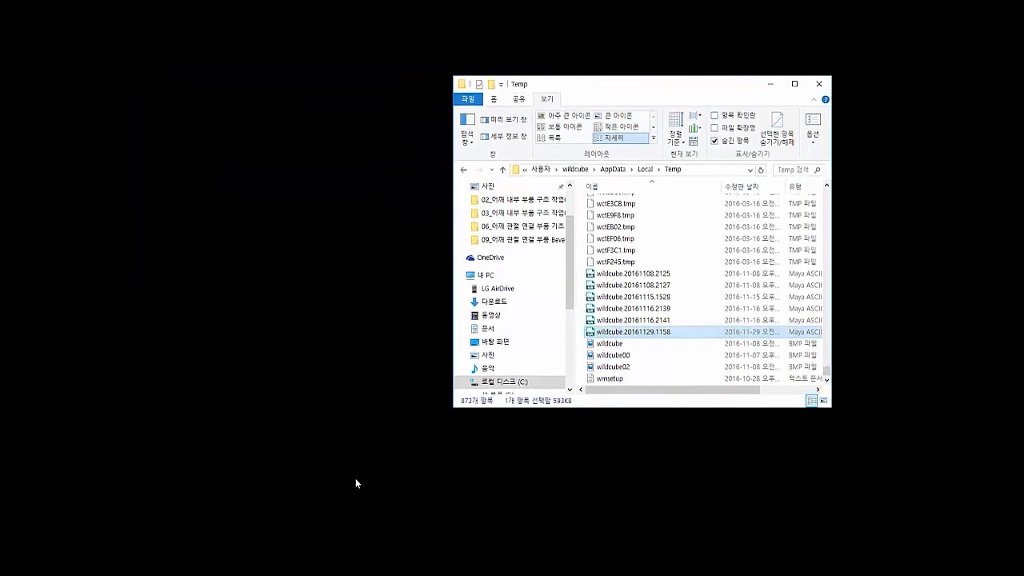
click(363, 450)
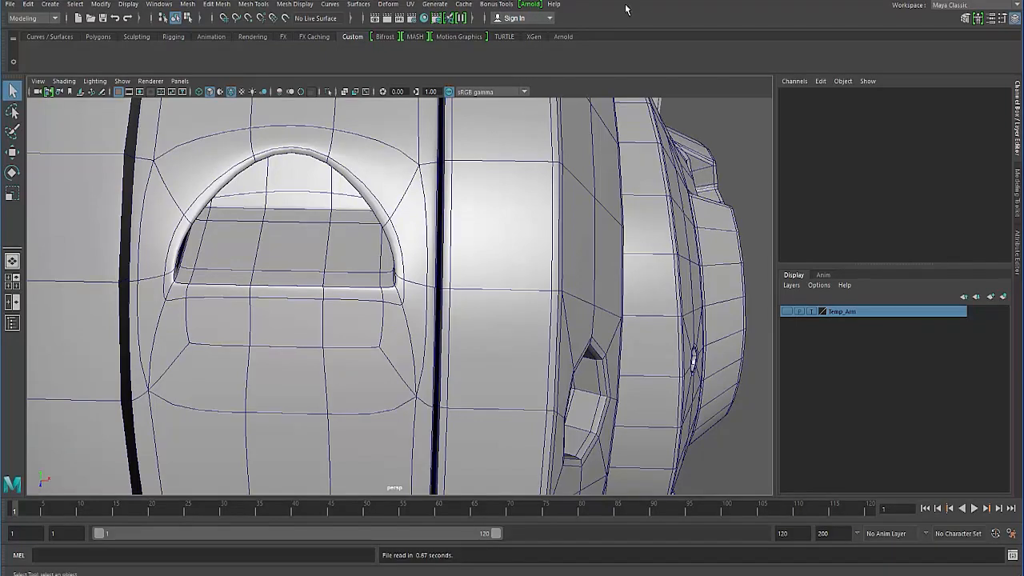
- Select the arm's middle body in the recovered scene, isolate it in the viewport, and clear the selection
alt+right_drag(466, 190, 276, 150)
alt+drag(328, 156, 249, 202)
alt+right_drag(250, 202, 310, 205)
alt+drag(260, 238, 370, 265)
click(288, 233)
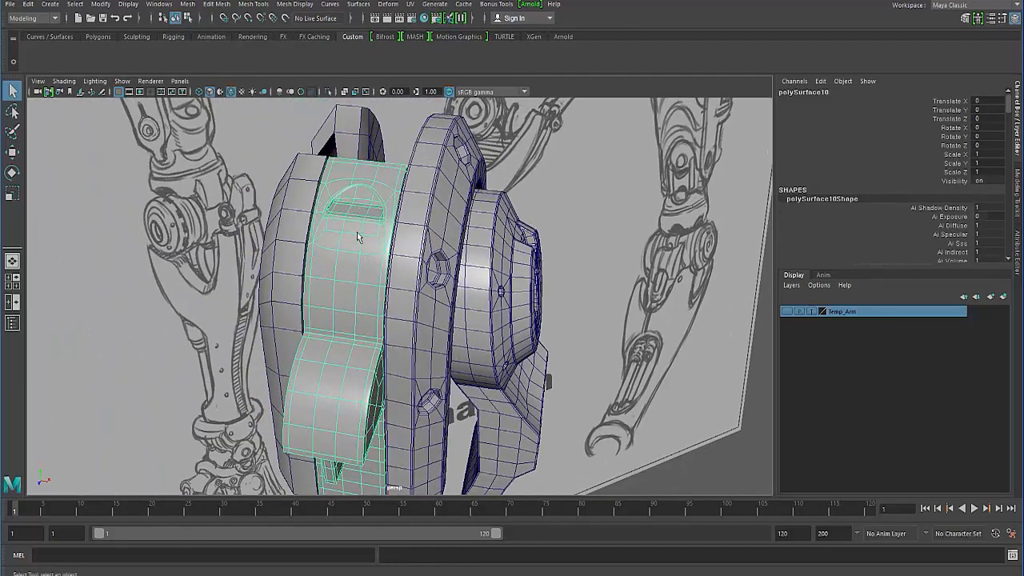
alt+drag(356, 254, 336, 247)
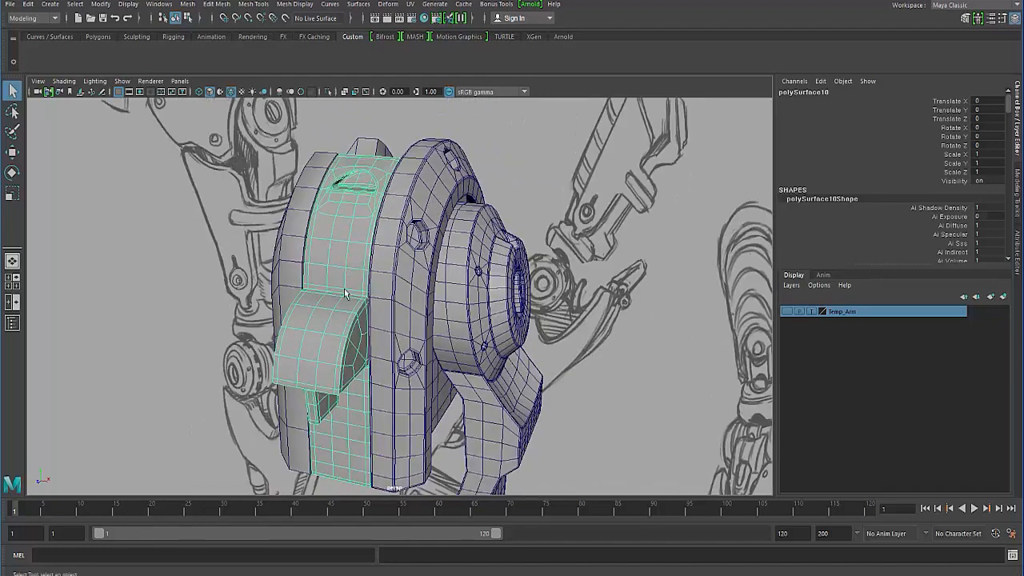
alt+drag(346, 294, 389, 209)
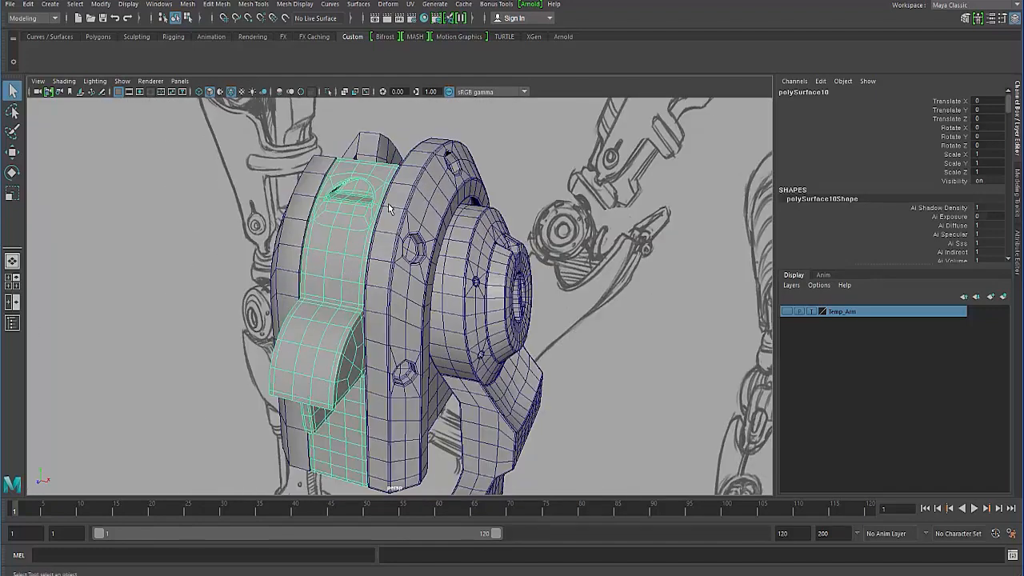
click(328, 91)
alt+drag(331, 198, 352, 246)
click(245, 201)
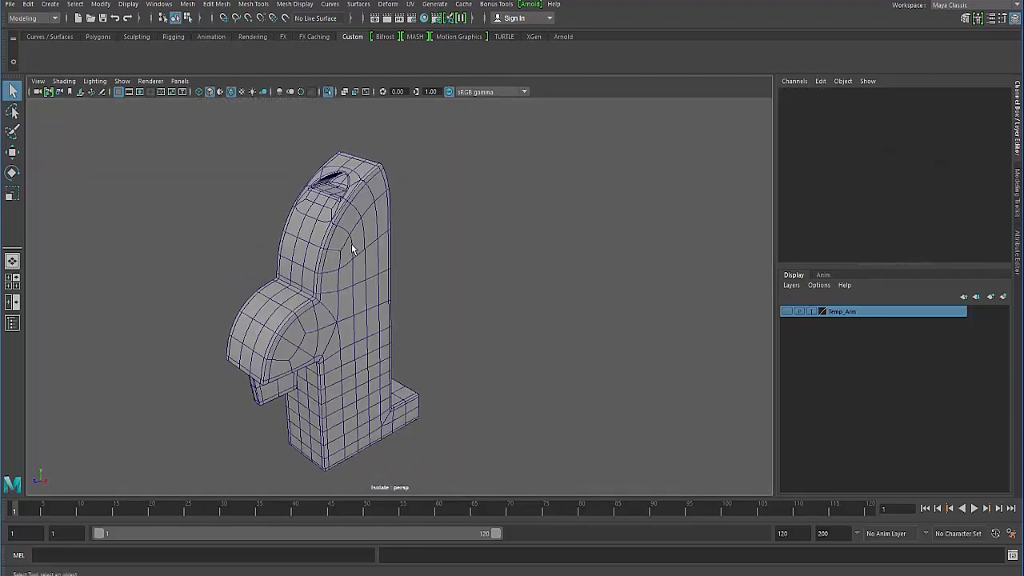
- Examine the isolated middle body's side, foot and arched opening in smoothed and unsmoothed display, ending with the unsmoothed mesh
click(353, 246)
alt+right_drag(353, 247, 406, 232)
alt+middle_drag(406, 232, 436, 291)
alt+drag(400, 294, 436, 320)
alt+right_drag(411, 320, 442, 327)
alt+middle_drag(443, 326, 415, 322)
alt+right_drag(414, 321, 339, 330)
key(1)
alt+drag(338, 330, 308, 287)
key(3)
click(198, 229)
click(308, 289)
alt+drag(286, 166, 320, 185)
key(1)
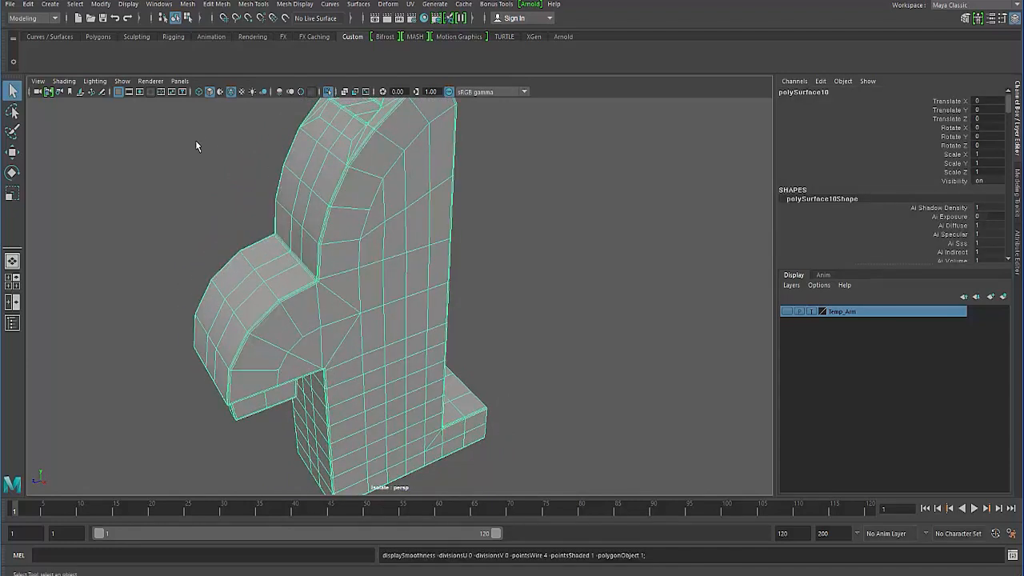
alt+middle_drag(247, 225, 251, 262)
alt+drag(251, 262, 277, 232)
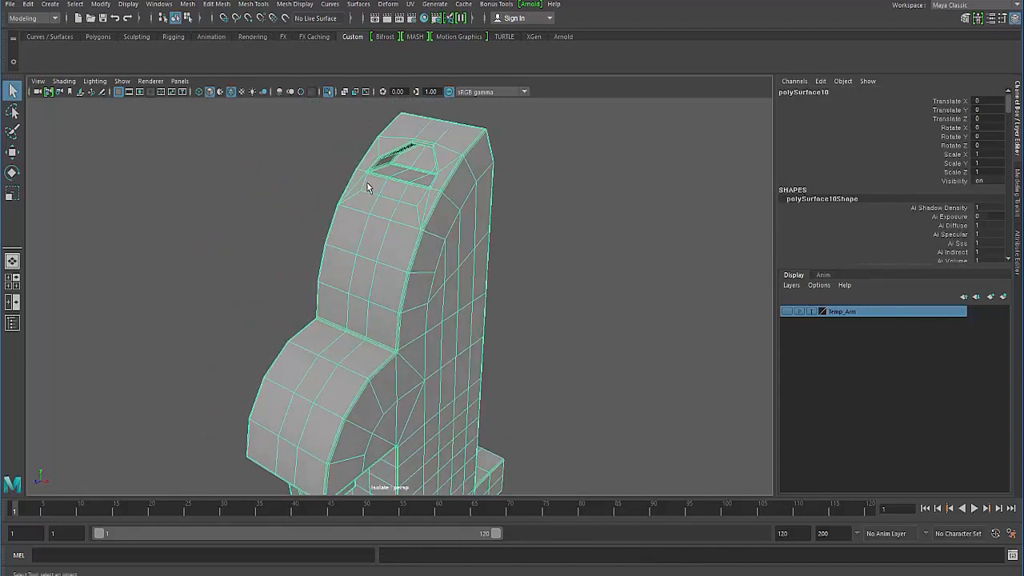
- Test the body's faces with polygon selection constraints set to All and Next, trying Quads and ending on Nsided
right_drag(368, 184, 368, 214)
click(101, 4)
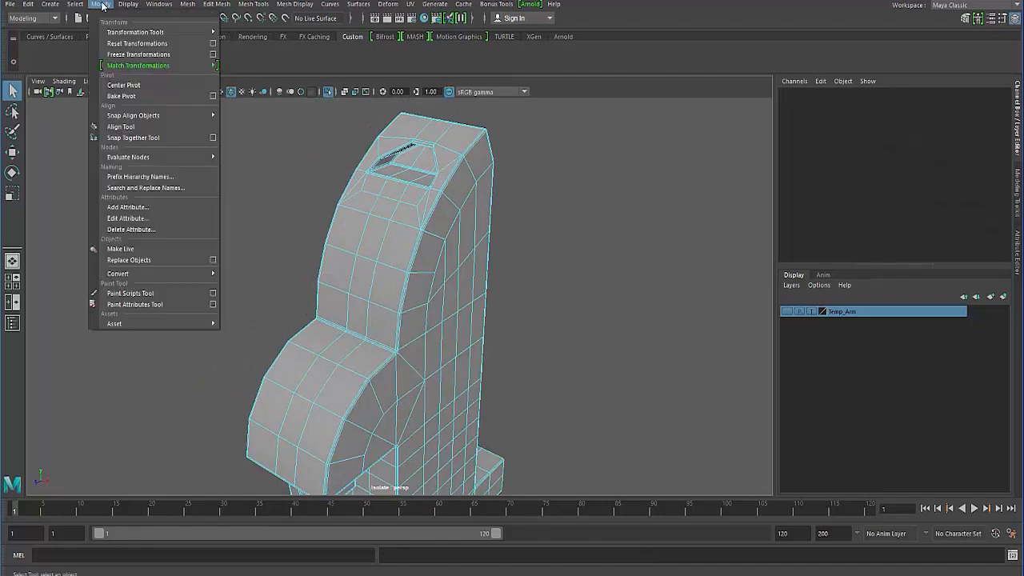
mouse_move(75, 4)
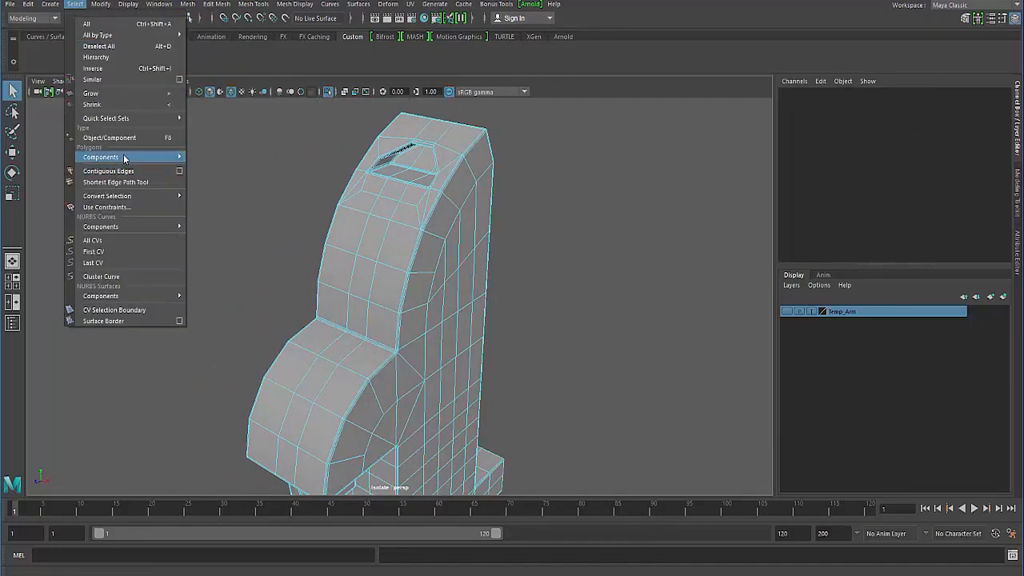
click(128, 208)
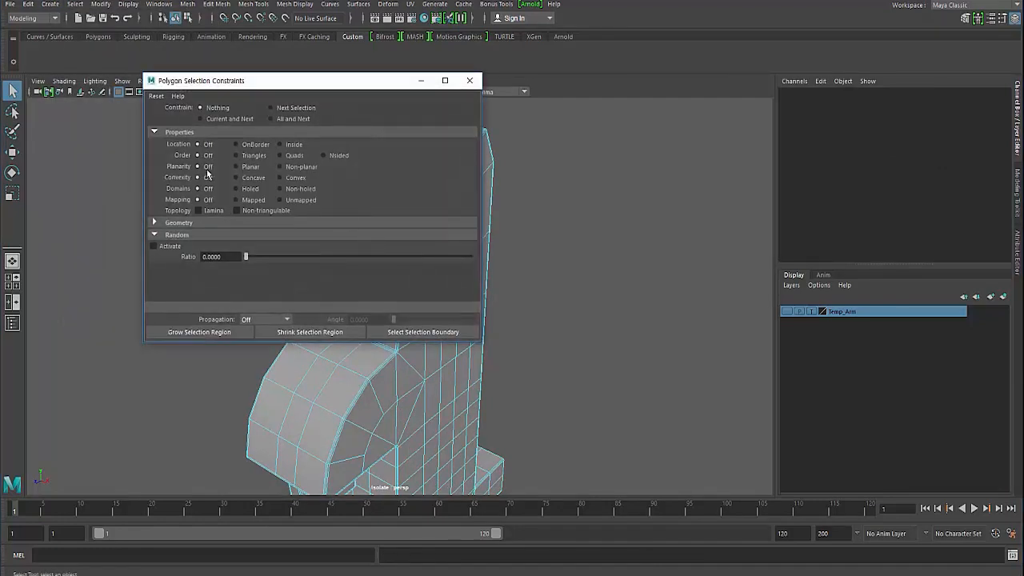
click(295, 156)
drag(288, 86, 579, 92)
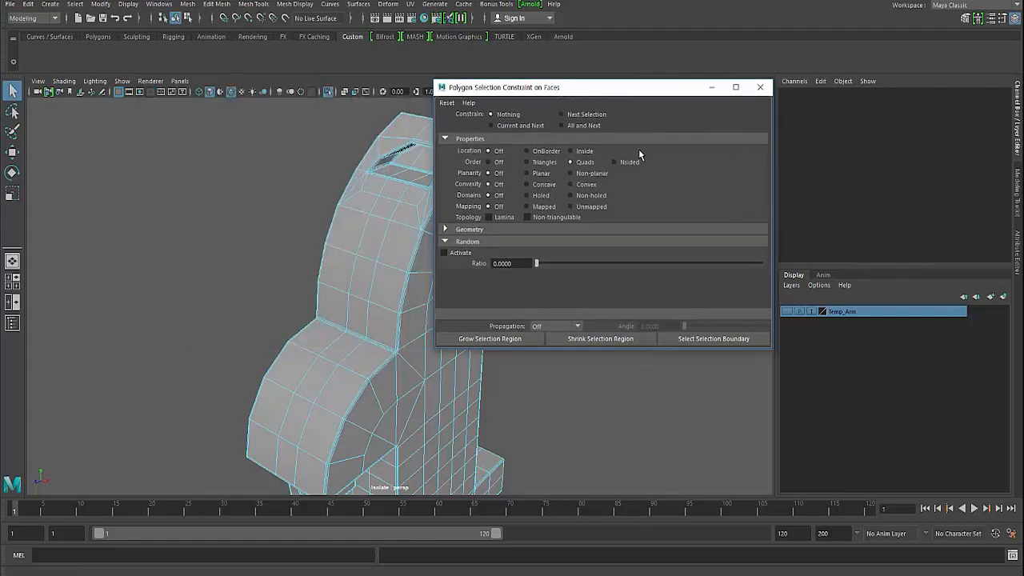
click(582, 126)
click(591, 161)
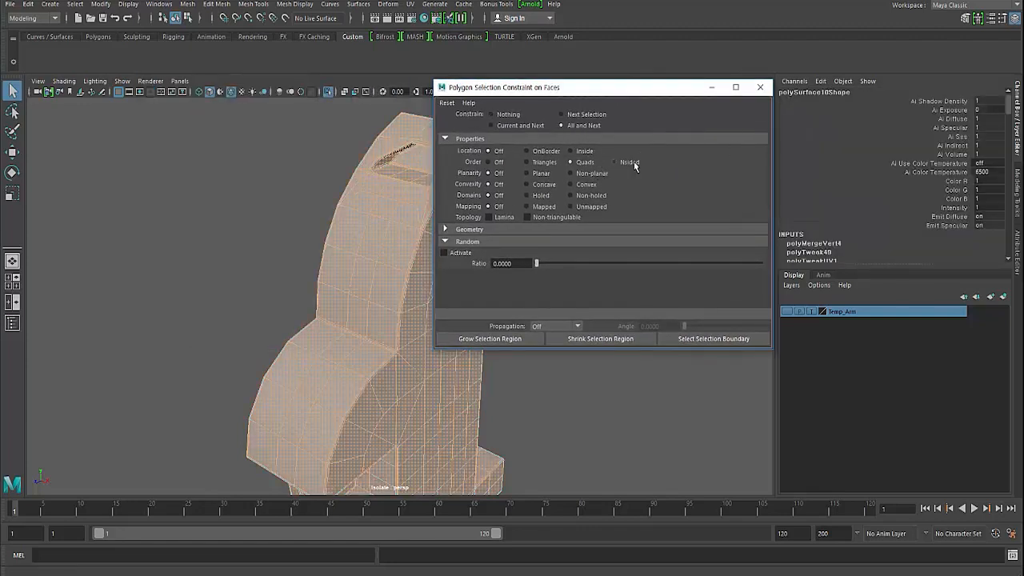
alt+drag(344, 224, 286, 212)
click(631, 163)
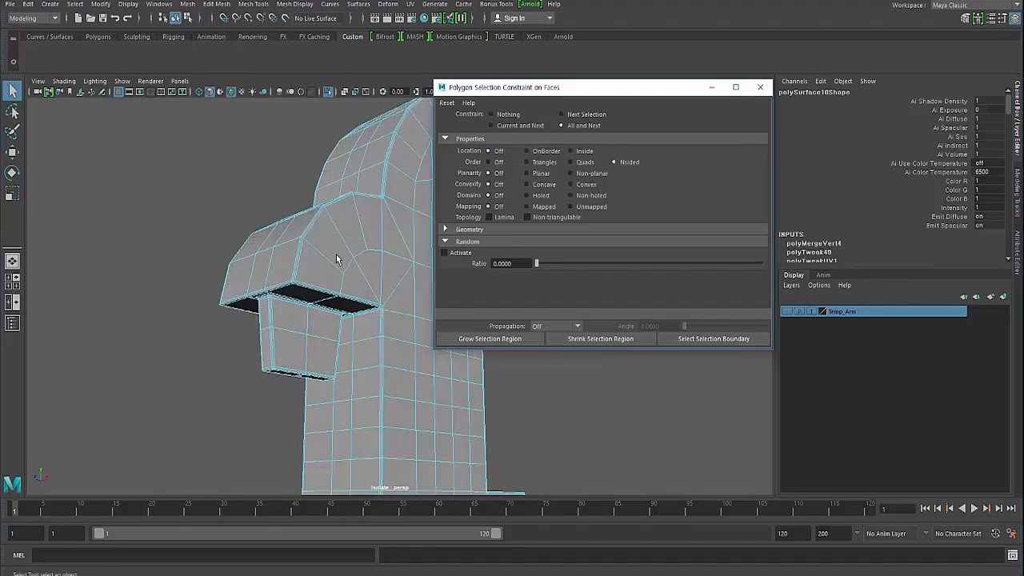
- Return to object mode with nothing selected and hide the wireframe to view the smoothed block beneath the overhang
alt+drag(339, 256, 159, 231)
key(F8)
key(F8)
click(176, 183)
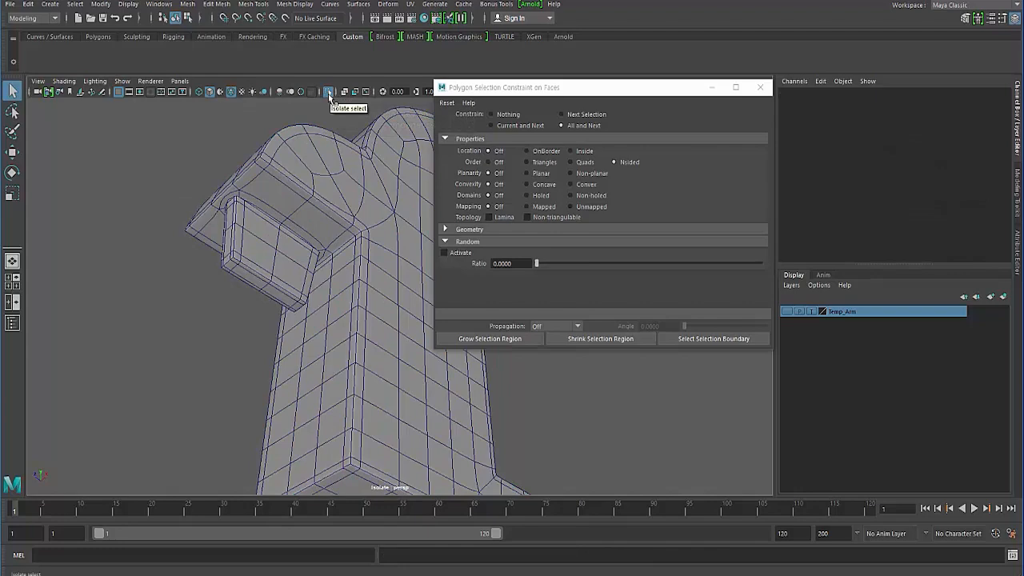
alt+drag(207, 213, 266, 133)
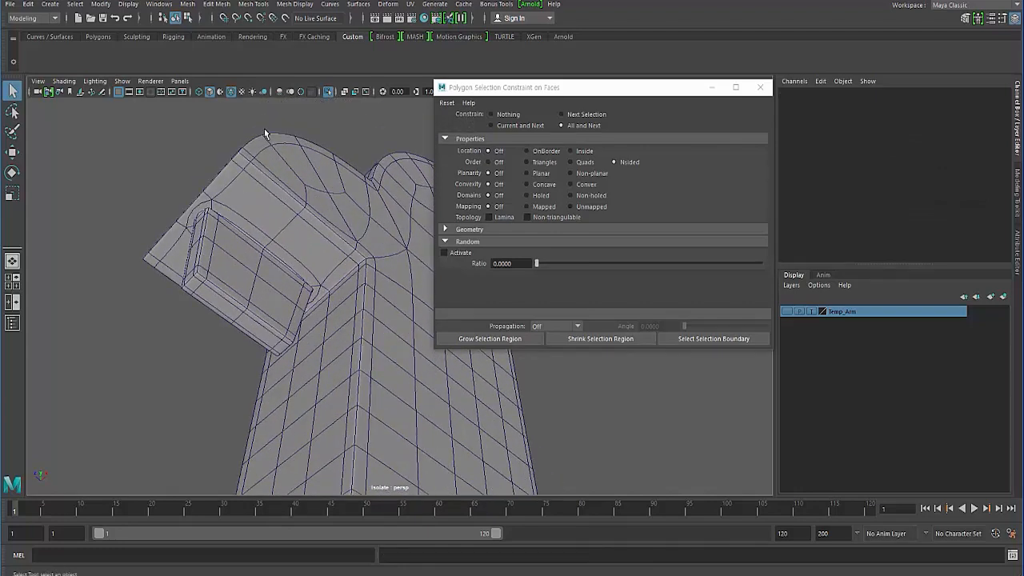
click(230, 92)
alt+drag(196, 174, 256, 239)
alt+right_drag(256, 238, 296, 239)
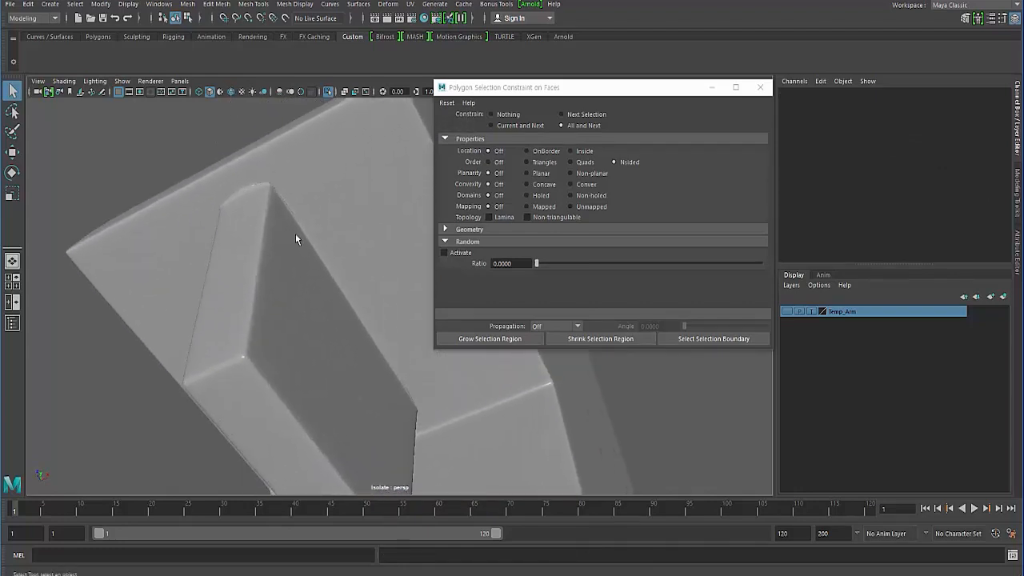
- Select the body, close the polygon selection constraints window, and display the mesh unsmoothed
click(295, 233)
alt+drag(295, 234, 264, 232)
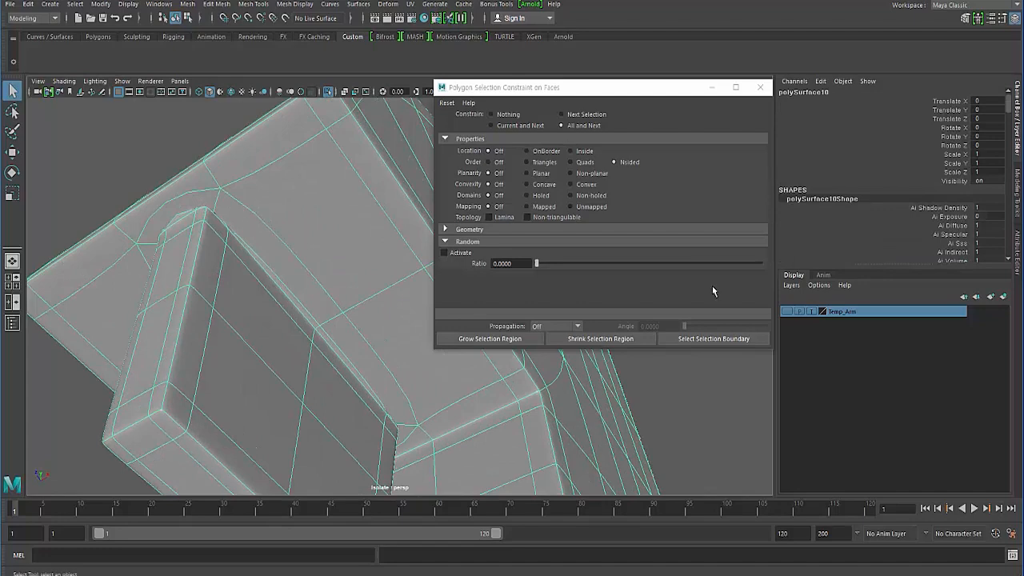
click(760, 86)
alt+drag(282, 281, 349, 286)
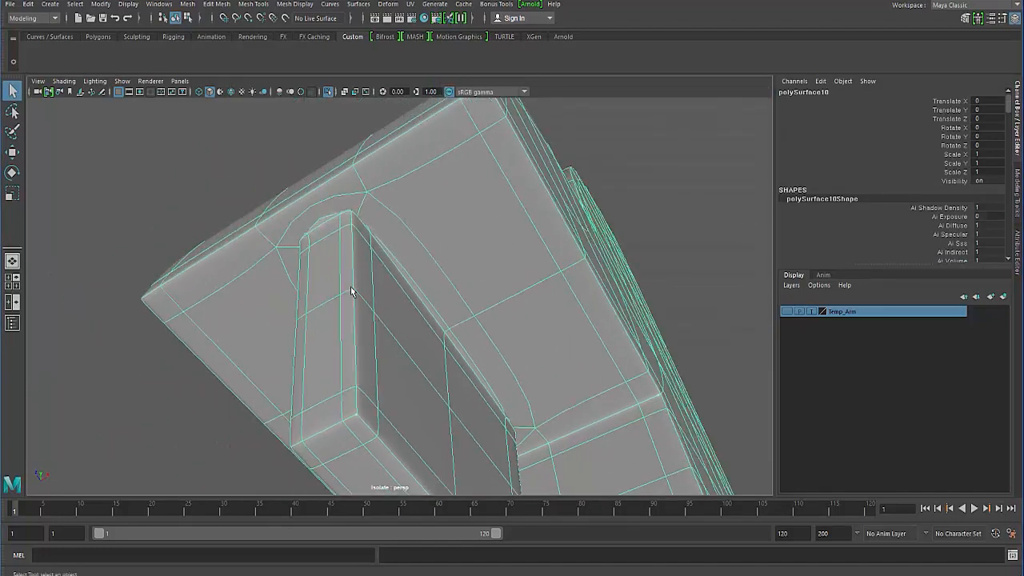
alt+right_drag(350, 285, 337, 287)
alt+drag(336, 286, 335, 282)
key(1)
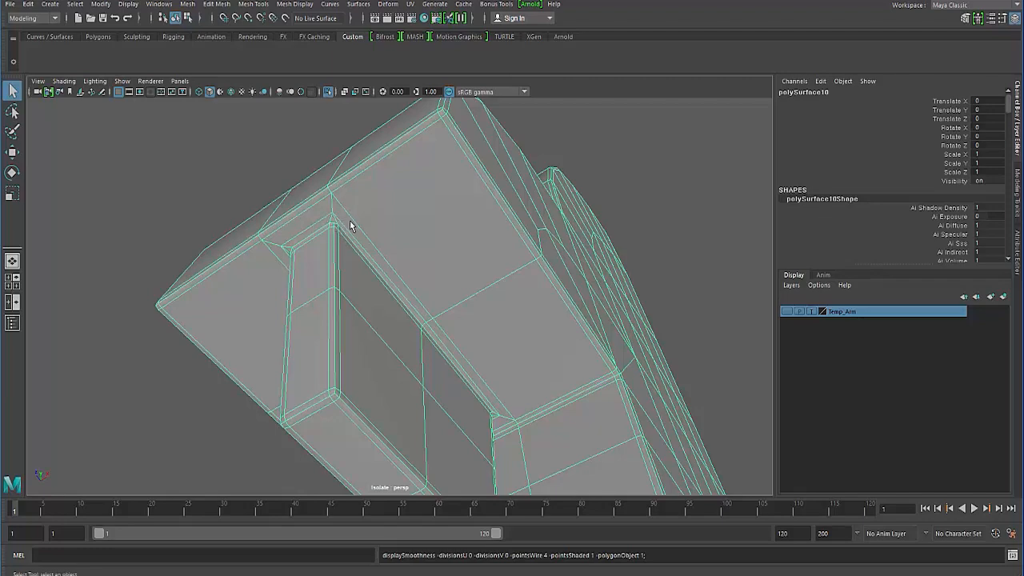
- Compare the block's outer corner against the overhang in smoothed and unsmoothed display, ending with the unsmoothed mesh
alt+drag(339, 252, 280, 278)
alt+middle_drag(280, 278, 297, 277)
alt+right_drag(297, 278, 309, 285)
alt+middle_drag(309, 285, 321, 291)
alt+drag(312, 295, 405, 263)
key(3)
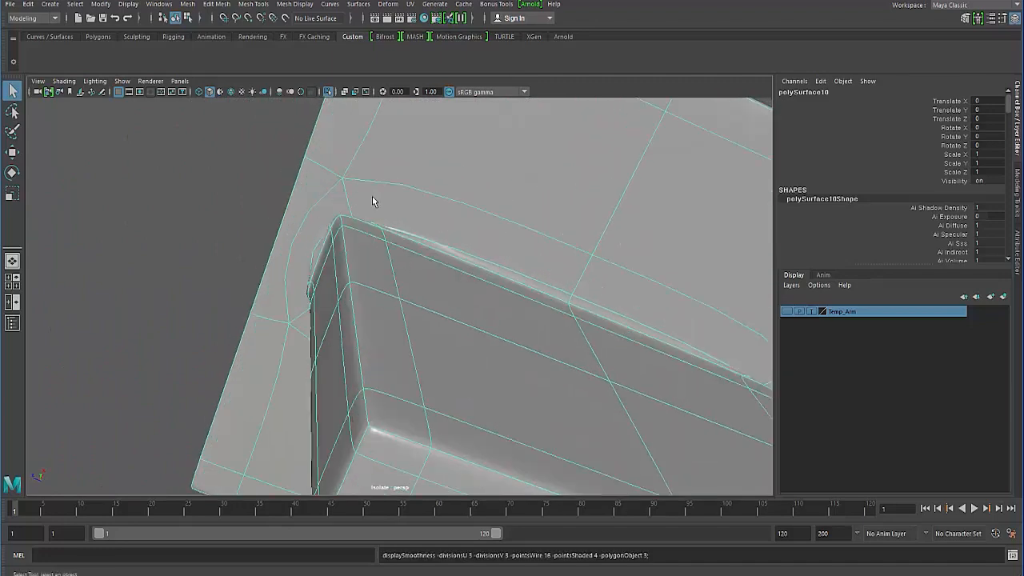
key(1)
key(3)
key(1)
alt+drag(336, 286, 356, 260)
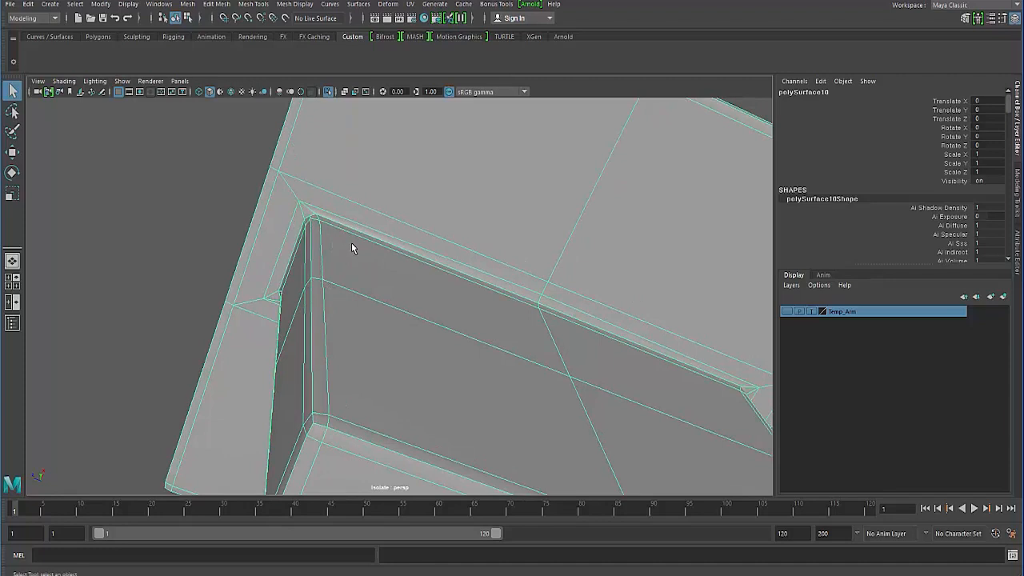
- Start a Multi-Cut at the block's outer corner, crossing both border edges and reaching the overhang's middle edge
alt+drag(351, 242, 348, 271)
shift+right_drag(349, 270, 297, 271)
scroll(274, 309, up, 4)
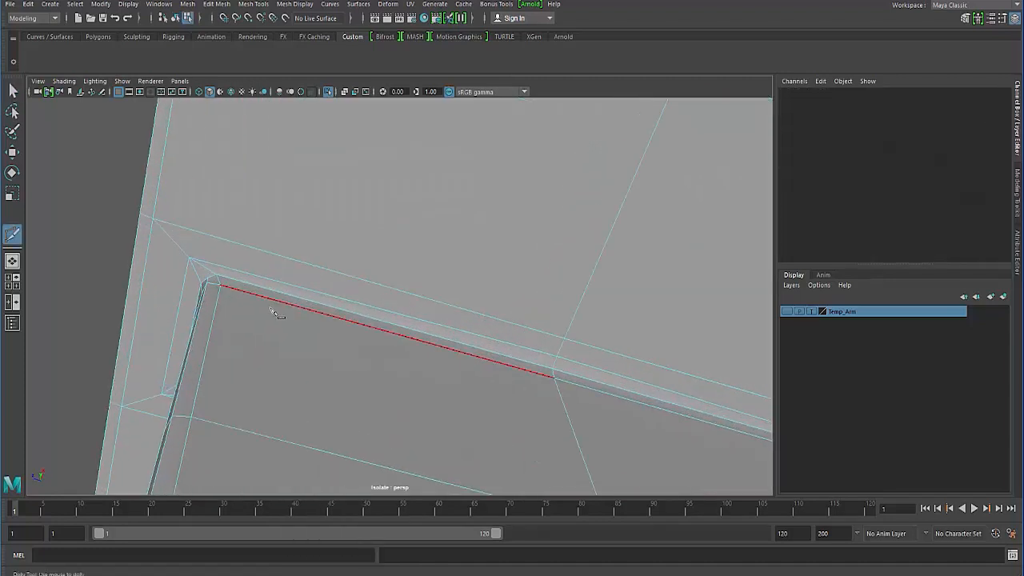
alt+middle_drag(277, 311, 311, 317)
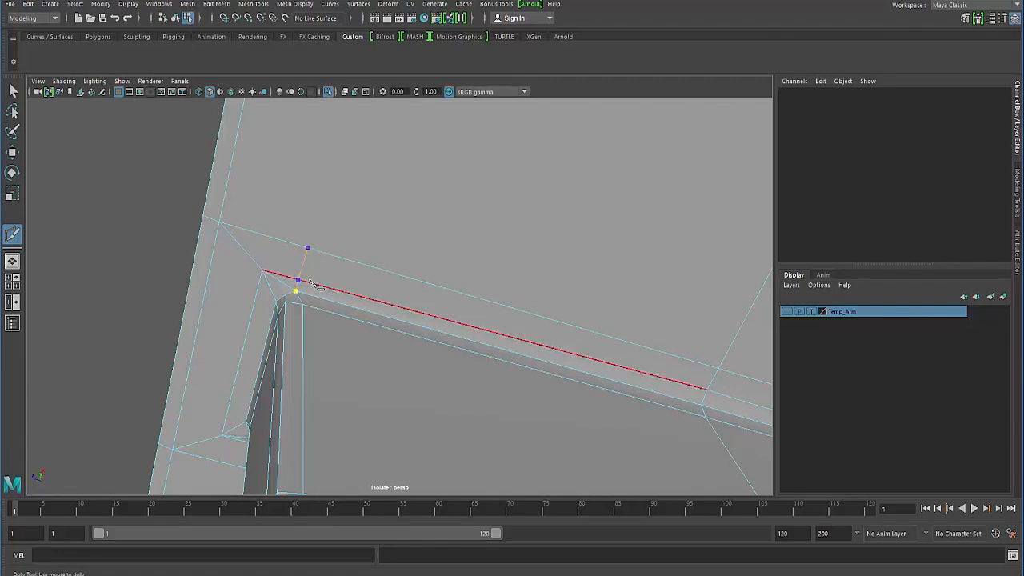
alt+drag(310, 262, 339, 277)
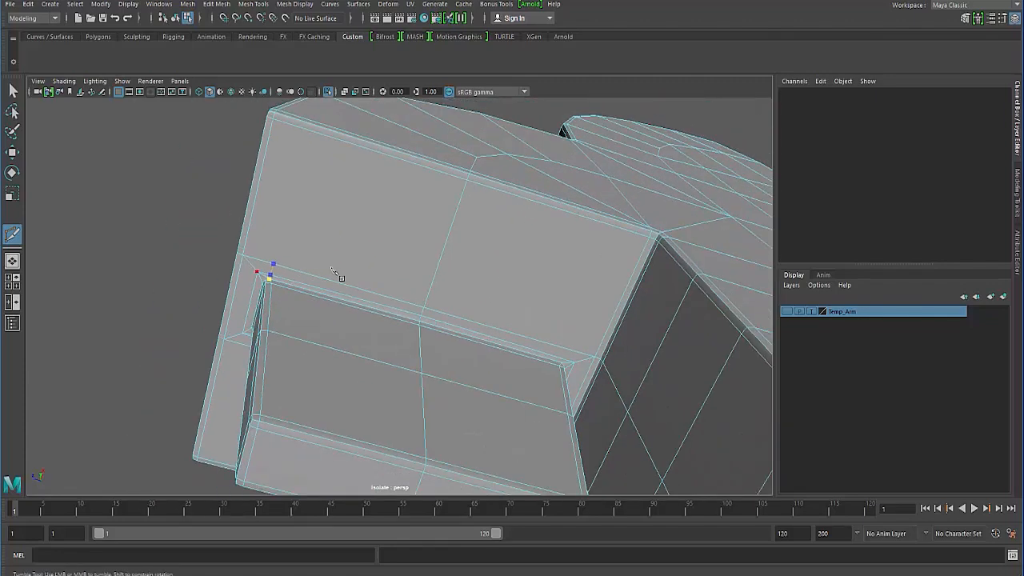
click(445, 246)
- Continue the cut down to the block's opposite corner, re-placing its crossing on the outer border edge, and finish the cut
alt+drag(500, 330, 469, 324)
alt+middle_drag(416, 324, 381, 280)
scroll(384, 280, up, 1)
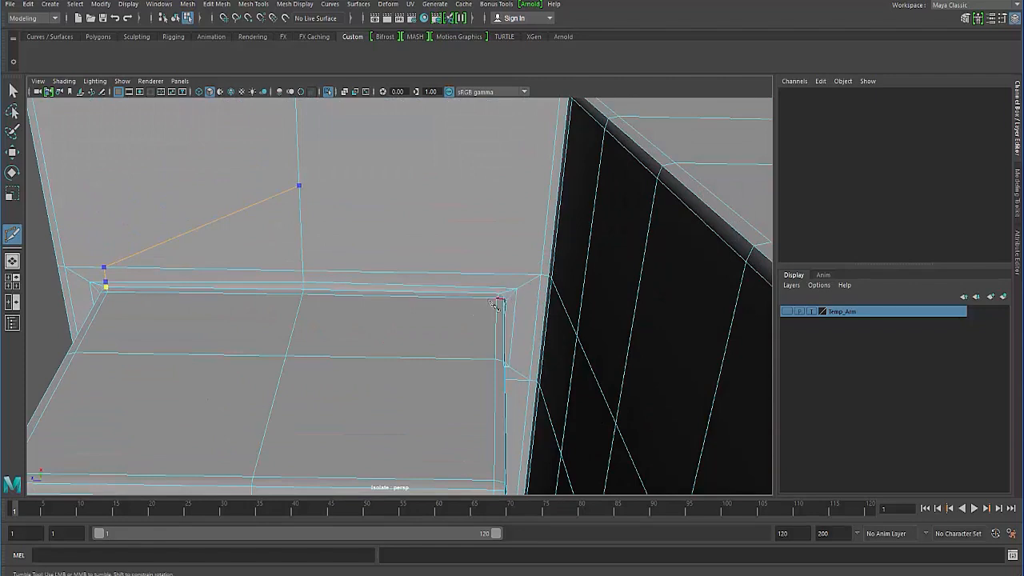
scroll(513, 314, up, 2)
click(534, 292)
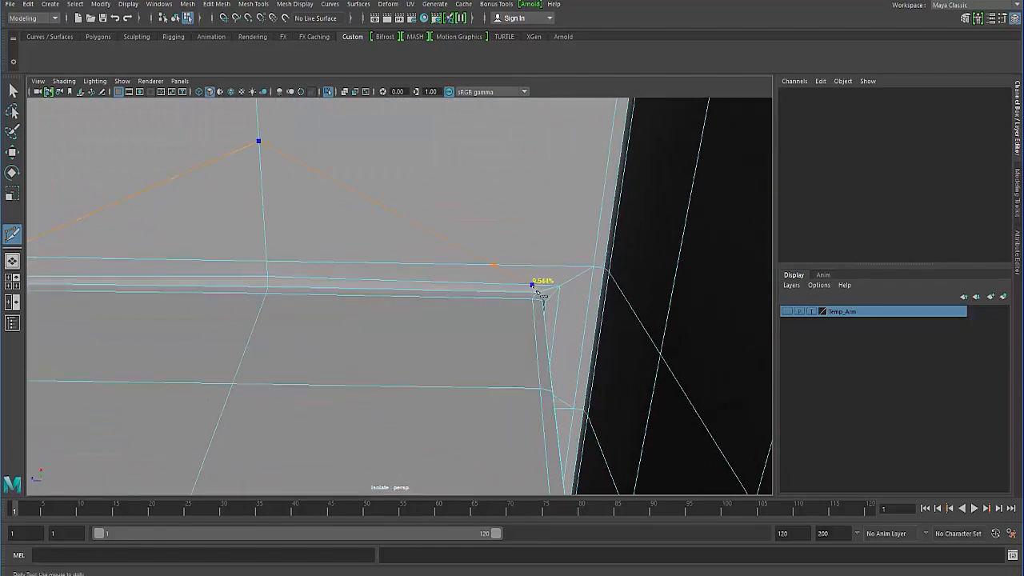
scroll(433, 292, down, 3)
alt+right_drag(431, 289, 504, 309)
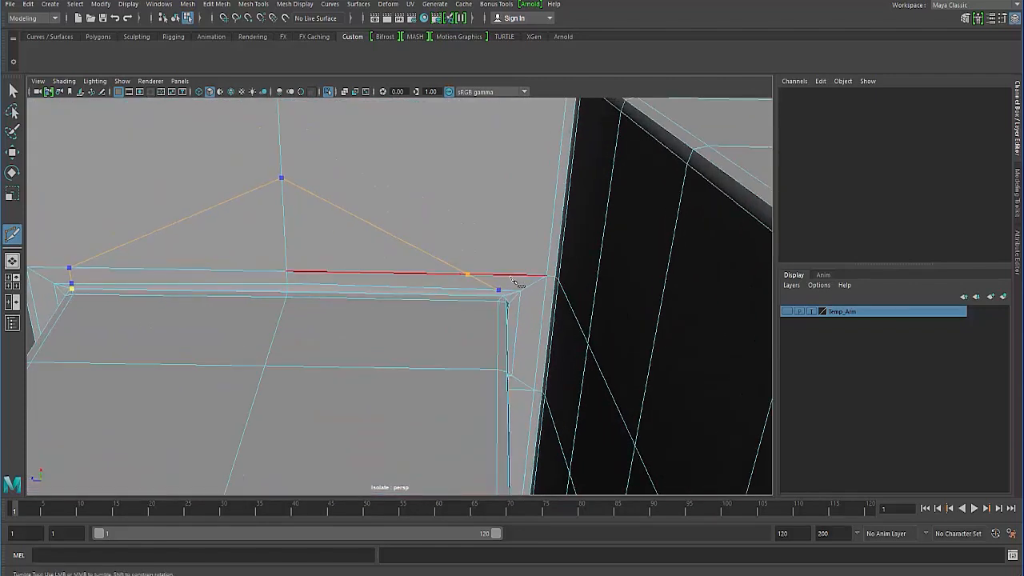
key(ctrl+z)
click(498, 277)
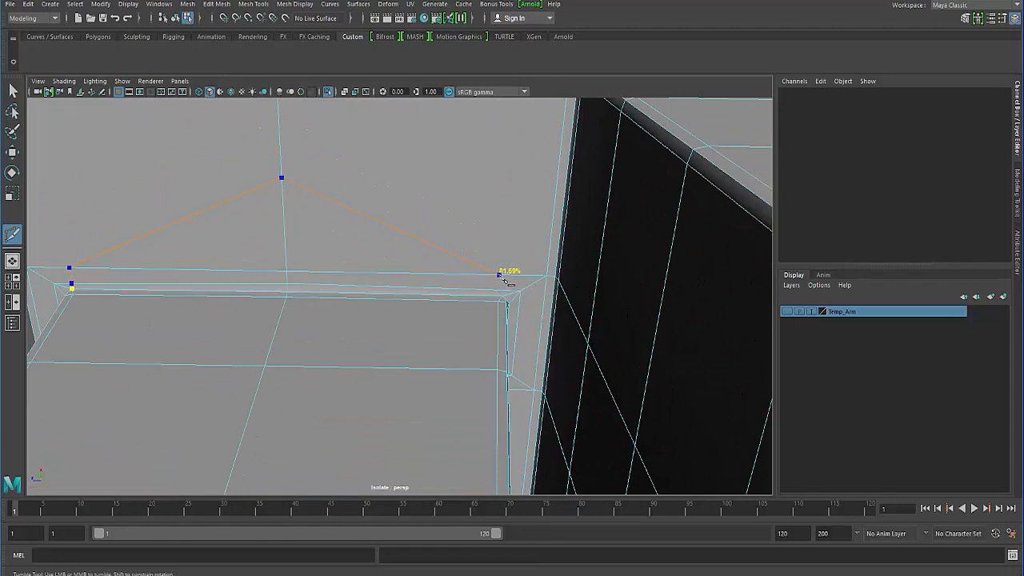
scroll(497, 278, up, 3)
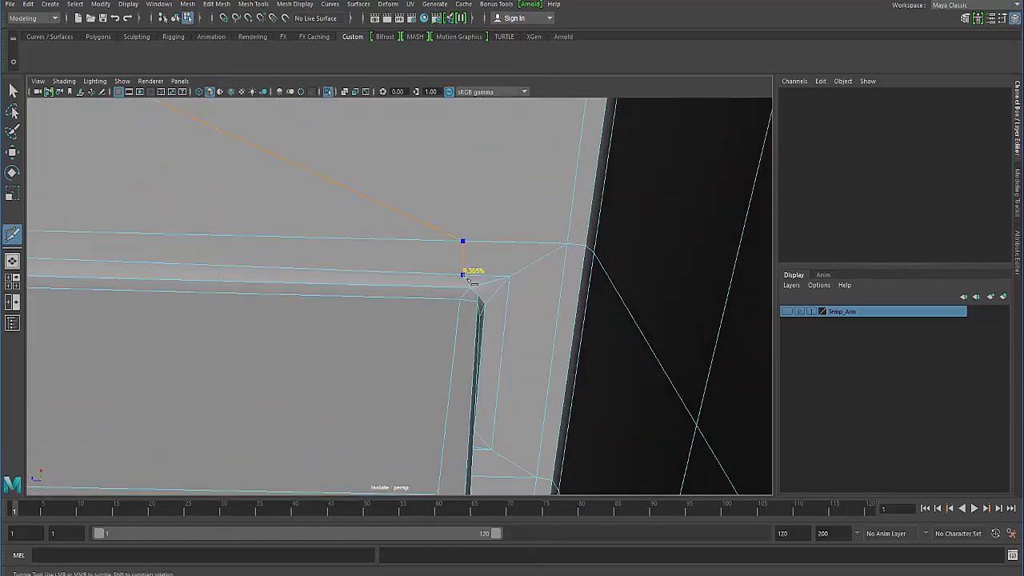
click(464, 276)
click(9, 87)
- Select the short new edge at the block's inner corner and set the Move Tool's transform constraint to Edge
right_drag(315, 229, 315, 196)
click(464, 260)
key(w)
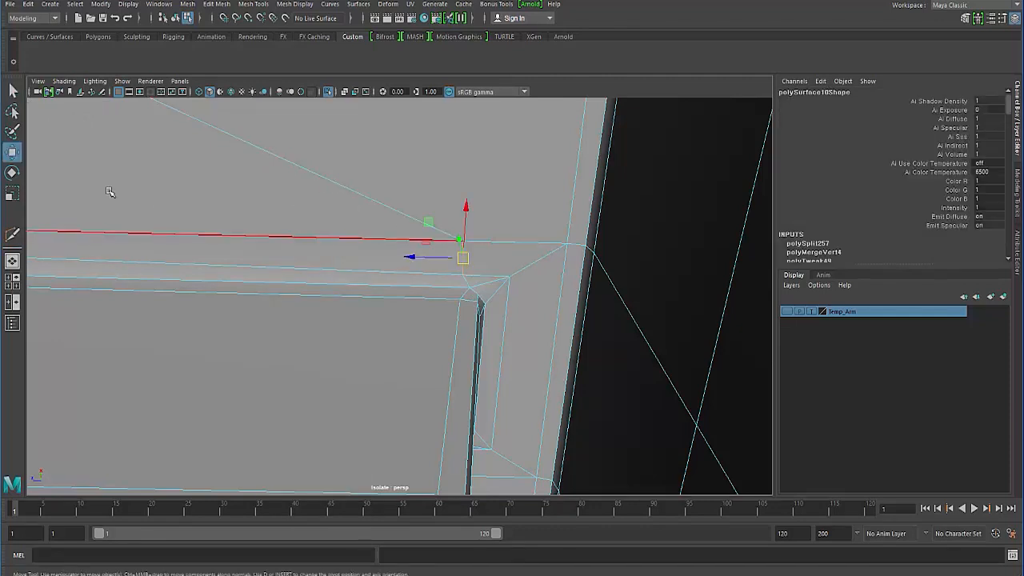
double_click(12, 152)
drag(109, 143, 105, 143)
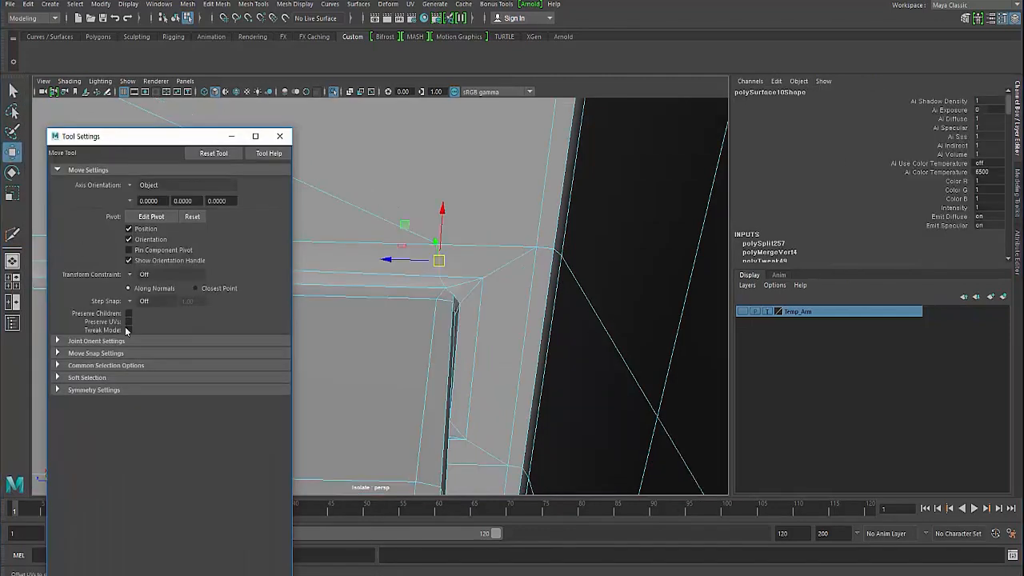
click(132, 274)
click(146, 288)
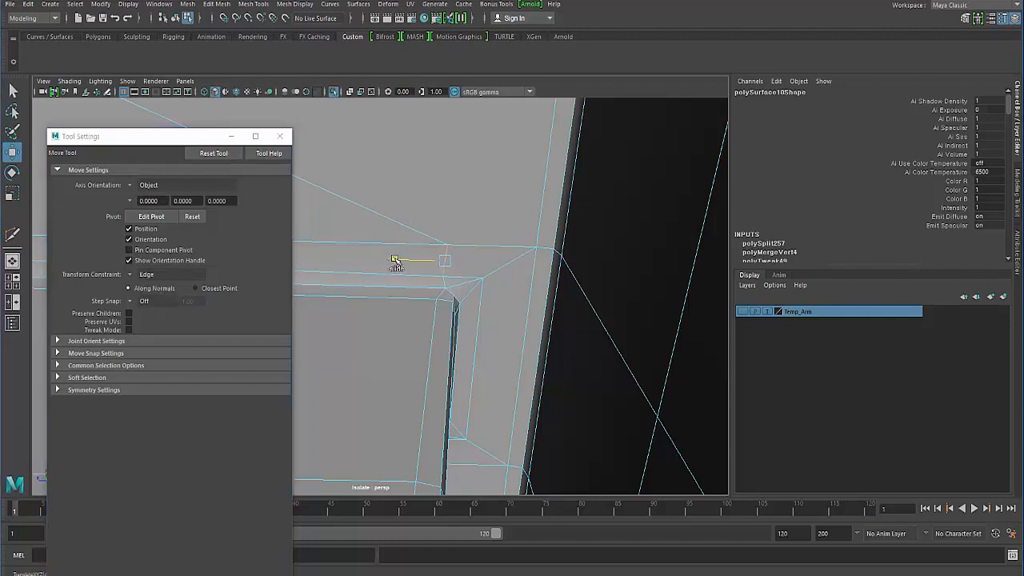
- Slide the short edge into line with the block's corner, then select its lower vertex and minimize the tool settings
right_drag(409, 281, 448, 285)
click(444, 277)
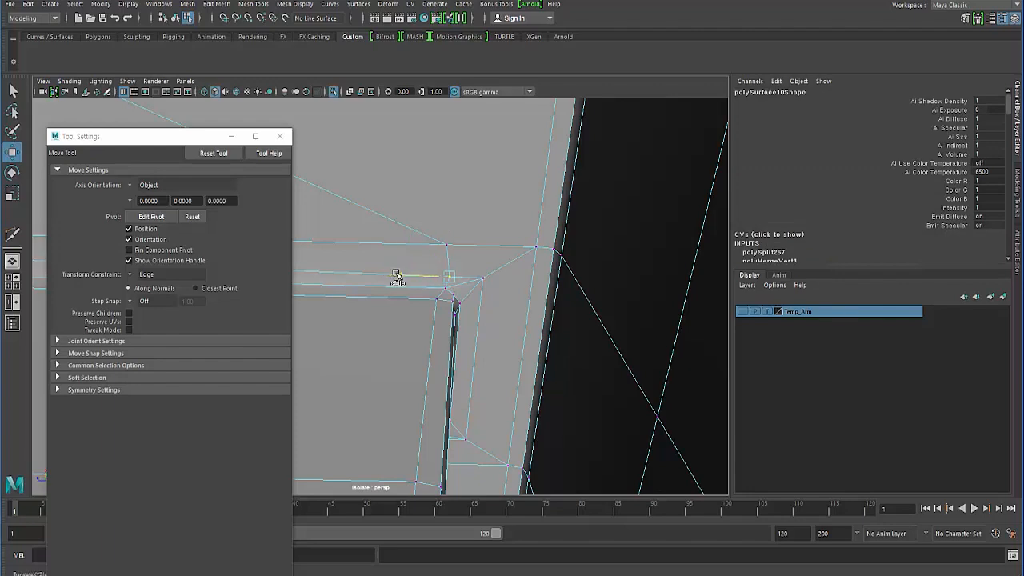
click(230, 136)
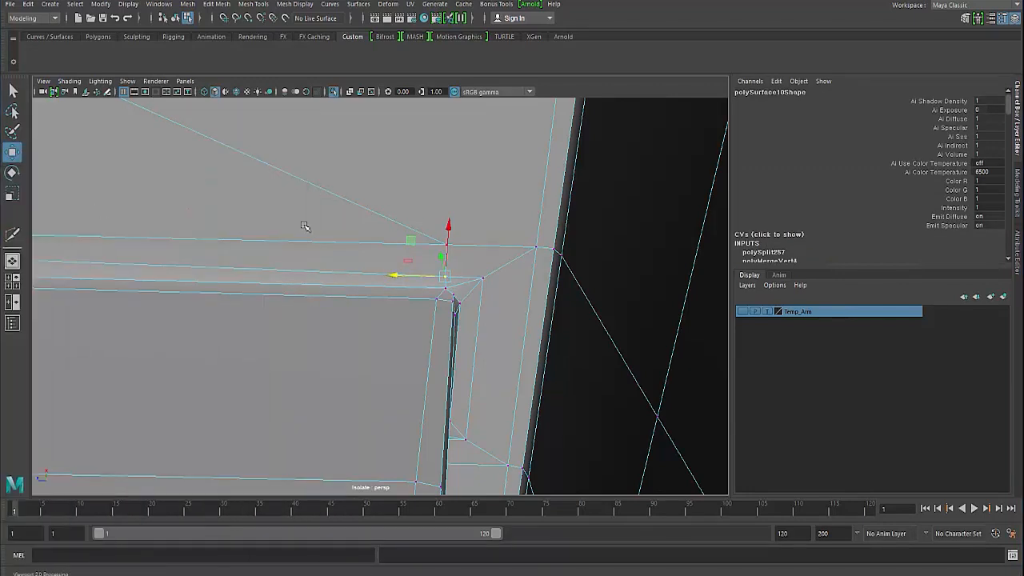
- Cut an edge from the middle of each slanted edge on the overhang's underside to the nearest upper corner of that face
scroll(184, 256, down, 5)
scroll(354, 299, up, 6)
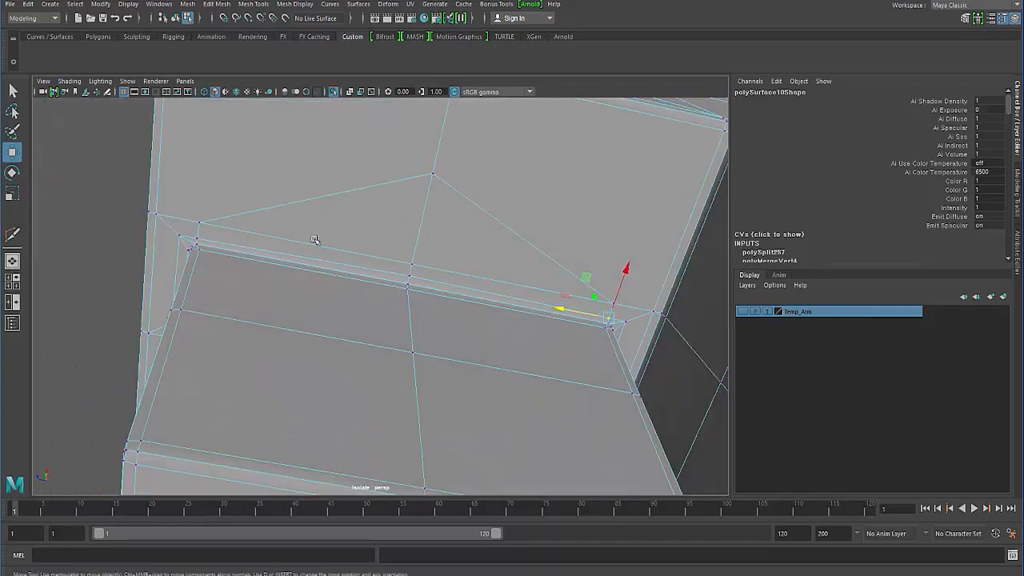
shift+right_drag(341, 231, 297, 231)
alt+drag(296, 231, 226, 253)
click(318, 237)
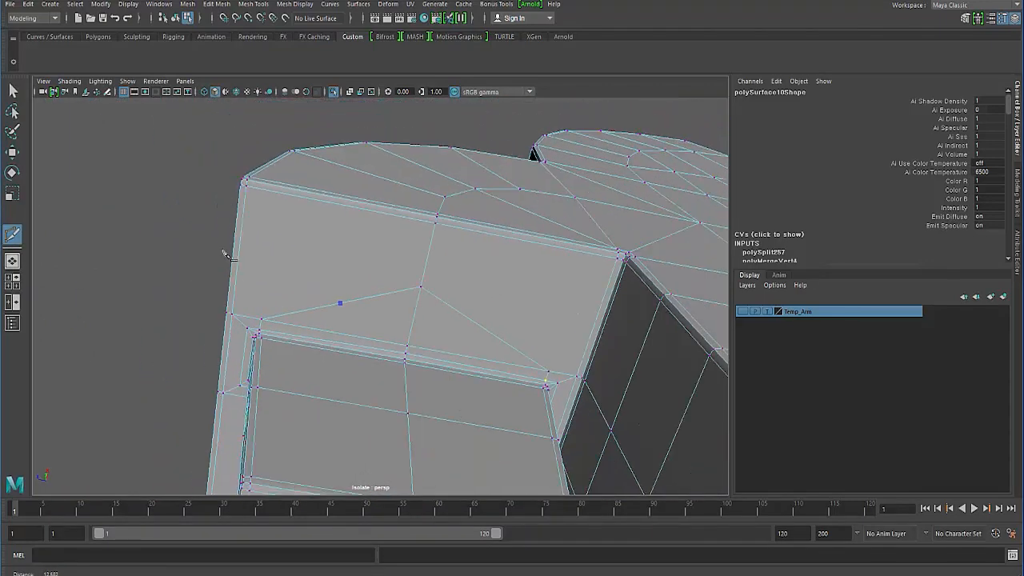
click(246, 187)
key(Return)
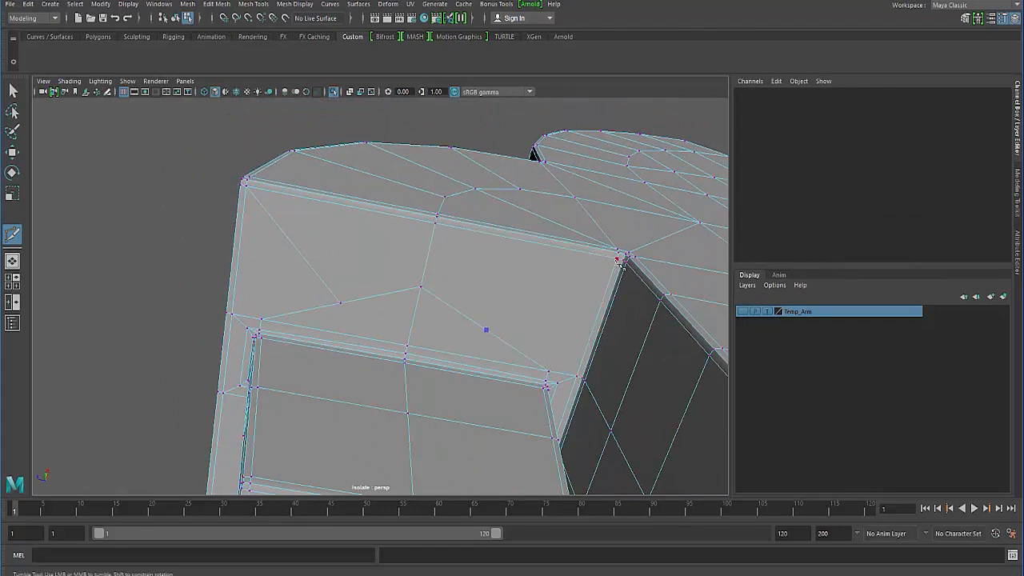
key(q)
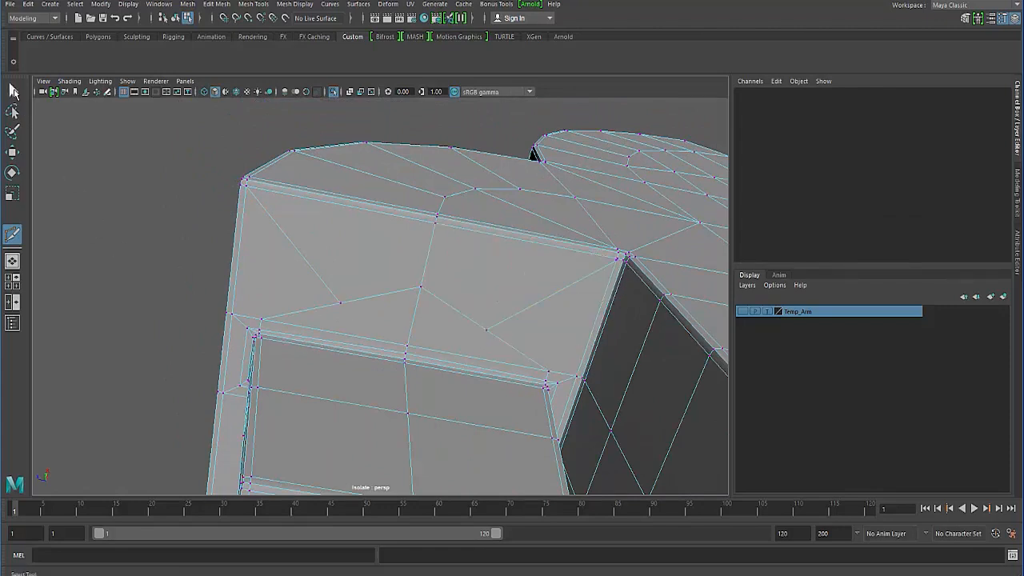
- Select the two new midpoint vertices on the slanted edges and move them up, away from the block
click(355, 306)
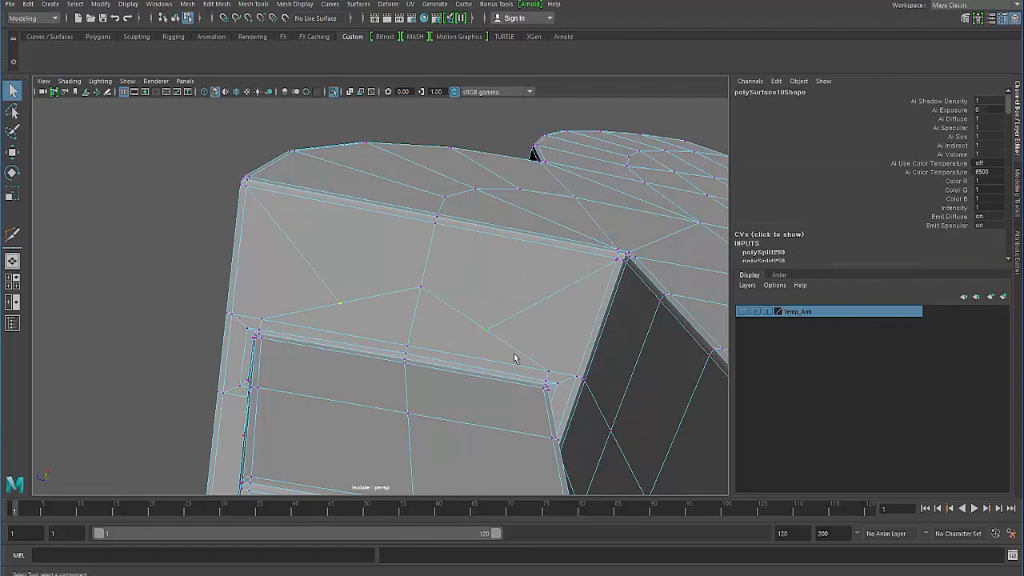
key(w)
ctrl+shift+drag(424, 265, 424, 221)
- Delete the short diagonal edge joining the border corner to the block's outer corner
alt+drag(345, 368, 343, 302)
alt+middle_drag(264, 313, 371, 345)
scroll(370, 344, up, 10)
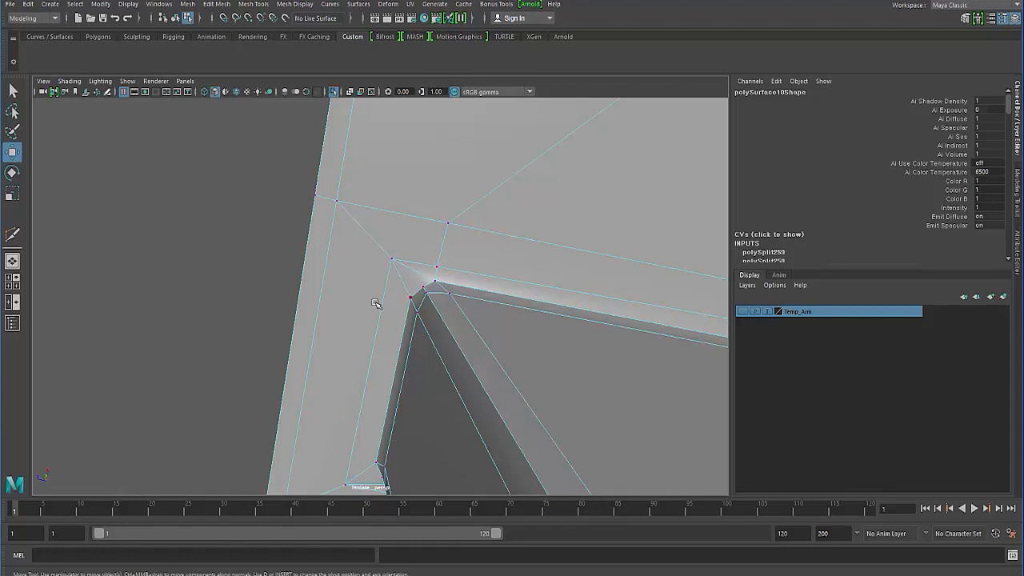
alt+drag(376, 304, 425, 294)
right_click(431, 279)
scroll(408, 256, down, 5)
alt+middle_drag(393, 258, 449, 263)
scroll(450, 263, up, 3)
alt+right_drag(450, 262, 455, 269)
alt+drag(454, 269, 435, 318)
right_drag(434, 318, 435, 284)
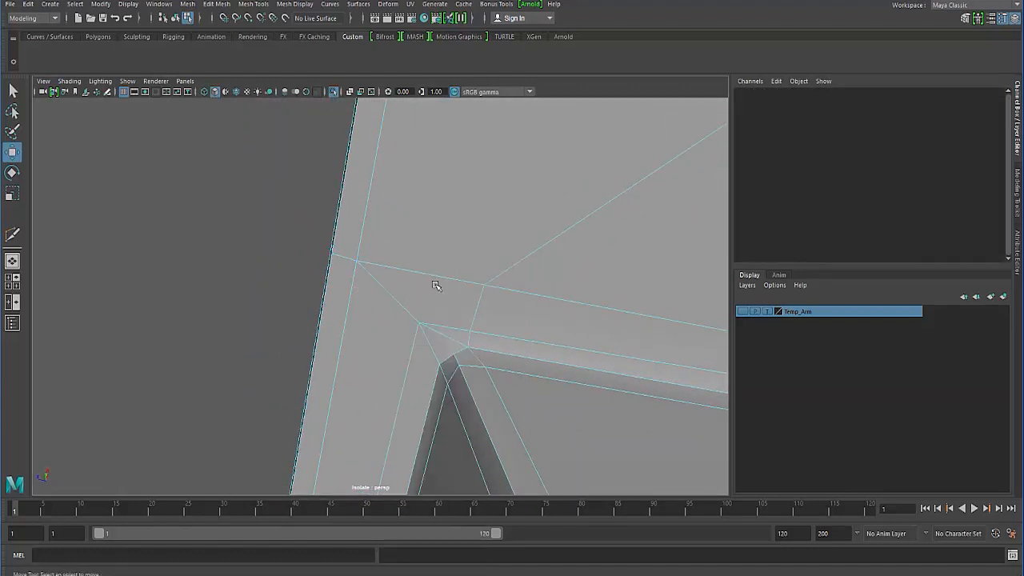
click(451, 343)
key(Delete)
- Cut an edge path from one corner of the block through the narrow strip, parallel to the block's short edge, to the neighbouring corner
scroll(415, 380, down, 2)
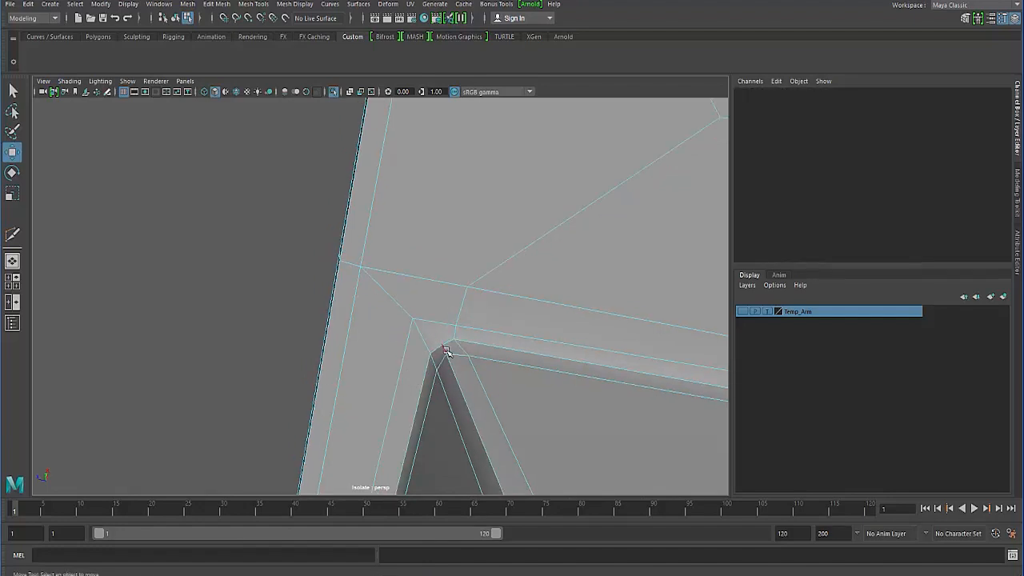
alt+drag(445, 352, 422, 340)
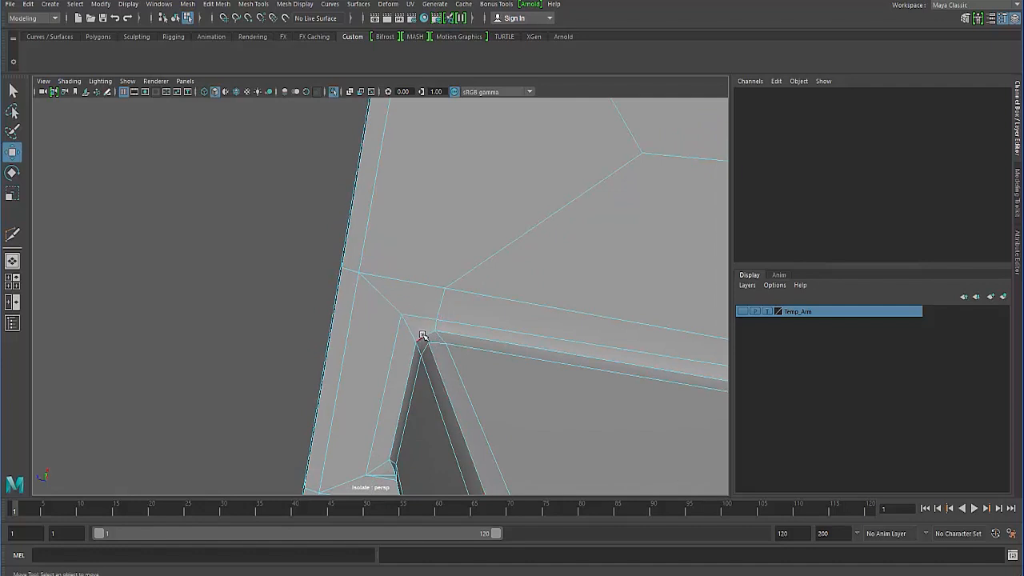
alt+drag(418, 352, 379, 357)
alt+right_drag(379, 357, 423, 370)
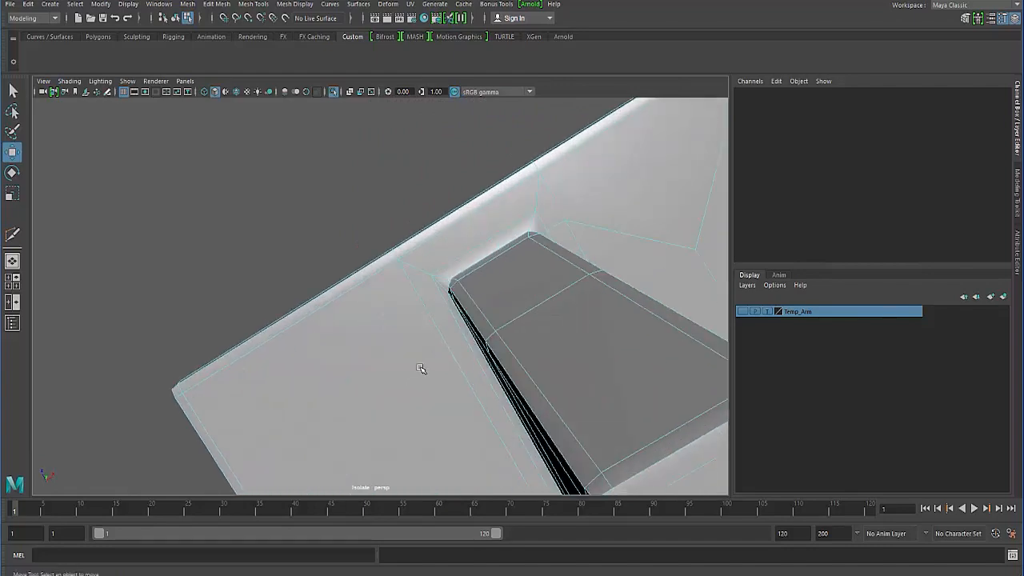
mouse_move(424, 371)
alt+mouse_down()
mouse_move(425, 394)
mouse_move(393, 380)
mouse_move(427, 370)
alt+mouse_up()
alt+drag(407, 325, 413, 270)
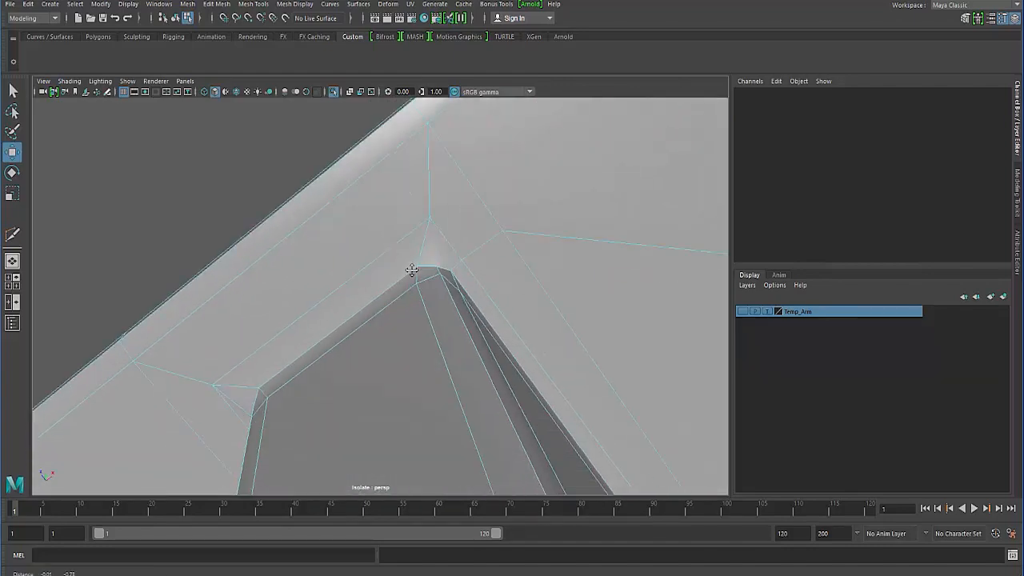
right_drag(423, 279, 395, 284)
click(408, 280)
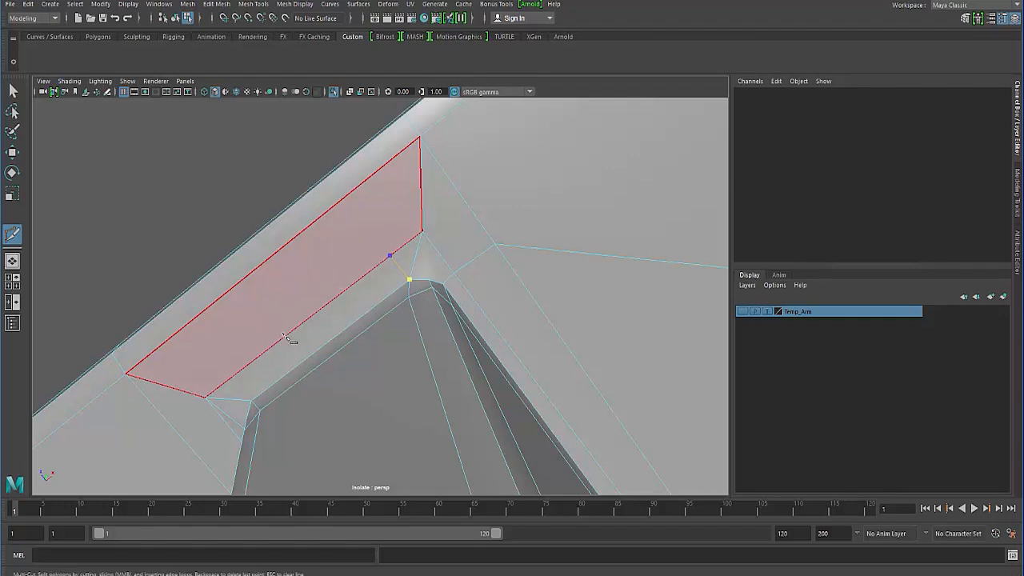
scroll(285, 336, down, 1)
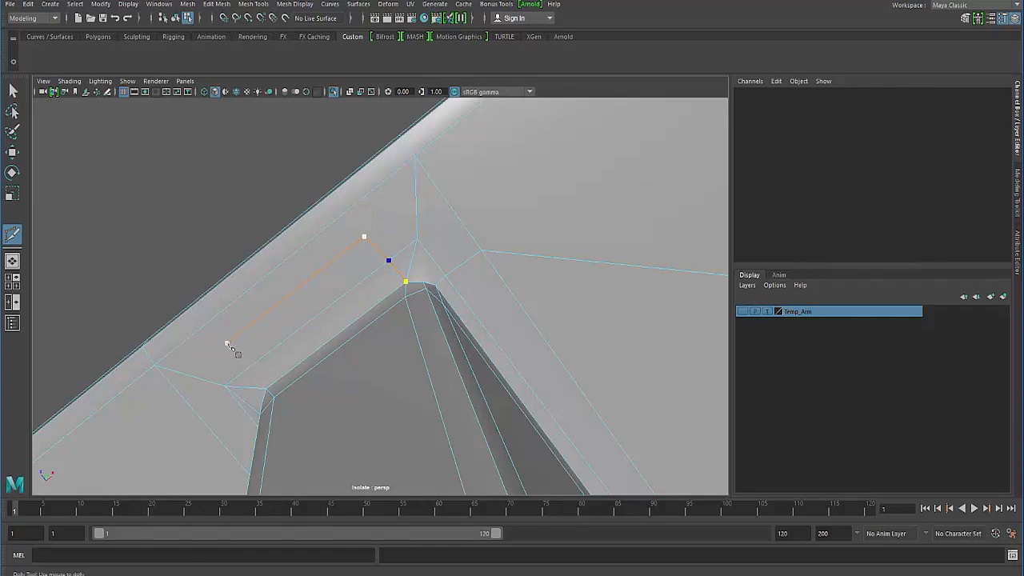
alt+drag(204, 360, 297, 366)
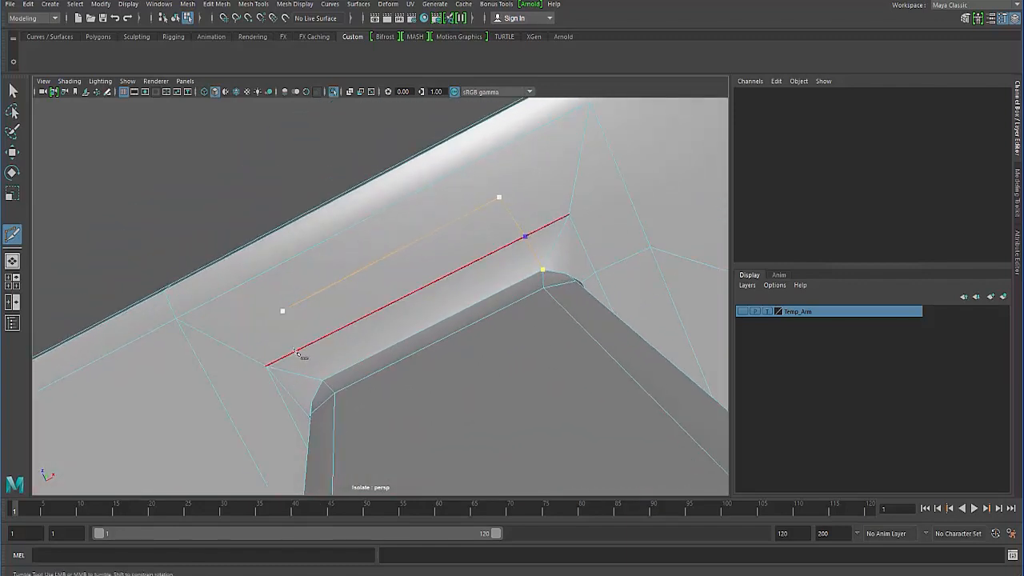
click(297, 352)
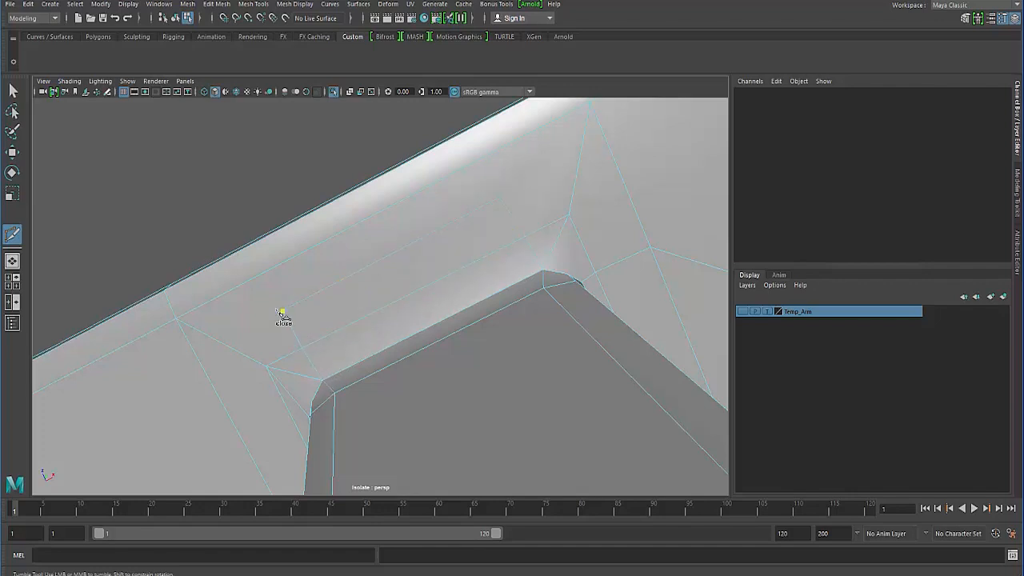
- Cut edges connecting both ends of the new parallel edge to the nearest outer border corners of the strip
click(177, 318)
right_click(504, 252)
click(525, 237)
click(595, 105)
right_click(407, 318)
- Delete the short edges joining the inner border corners to the block's corners at both ends of the strip
click(14, 92)
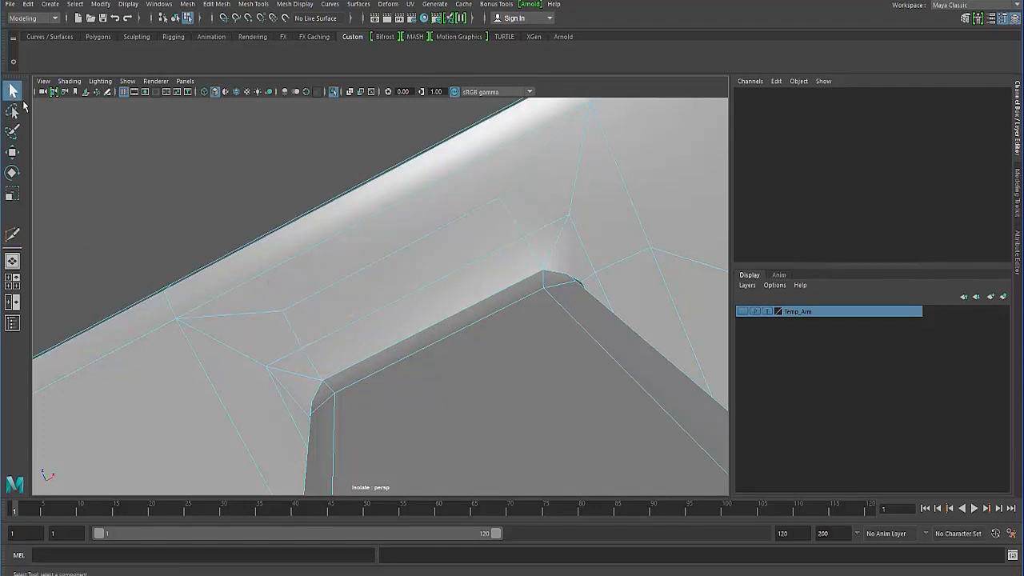
click(306, 382)
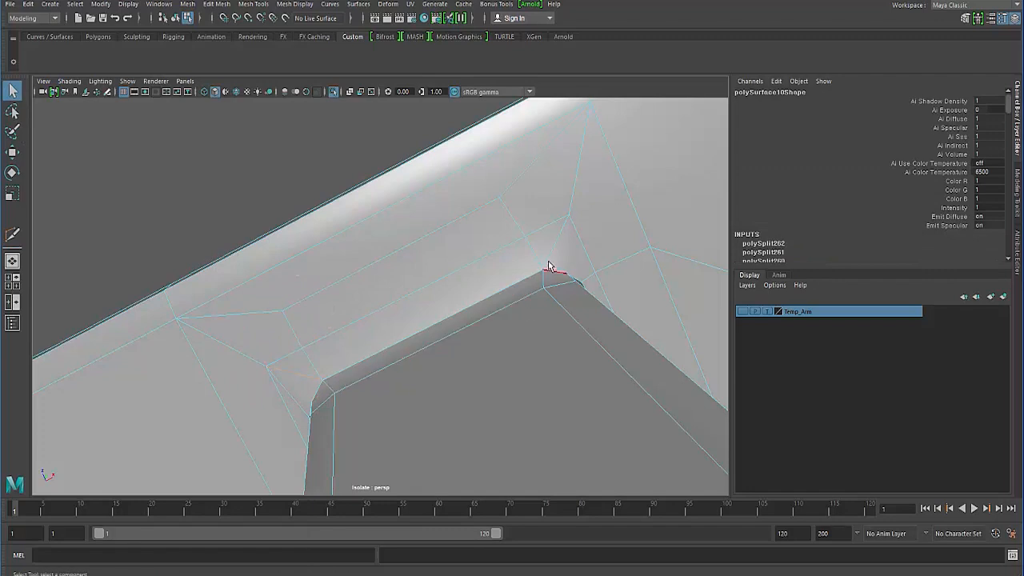
alt+drag(448, 313, 393, 307)
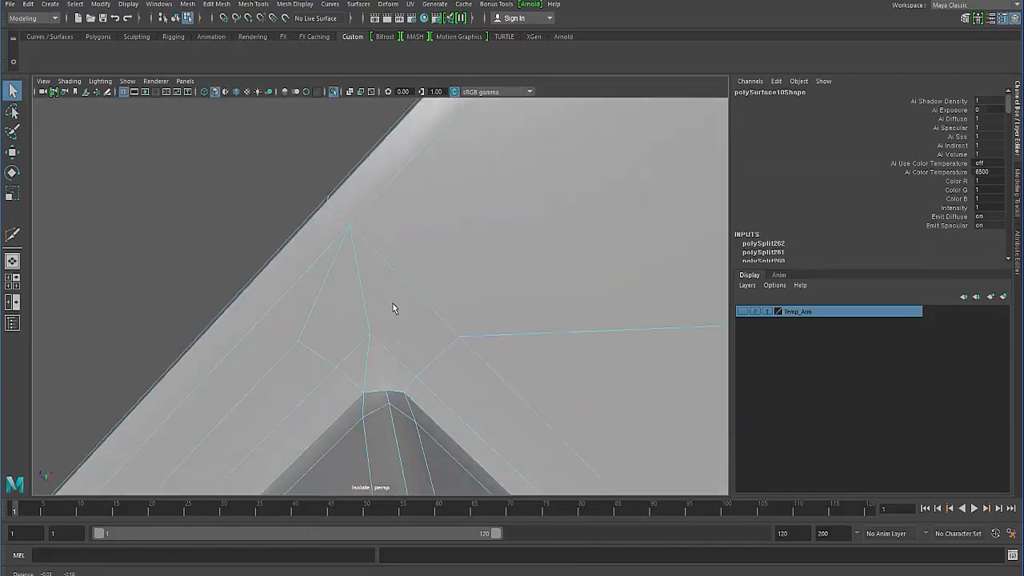
click(362, 377)
- Cut an edge from the middle vertex of the block's bevelled corner to the inner border corner
shift+right_drag(380, 376, 324, 373)
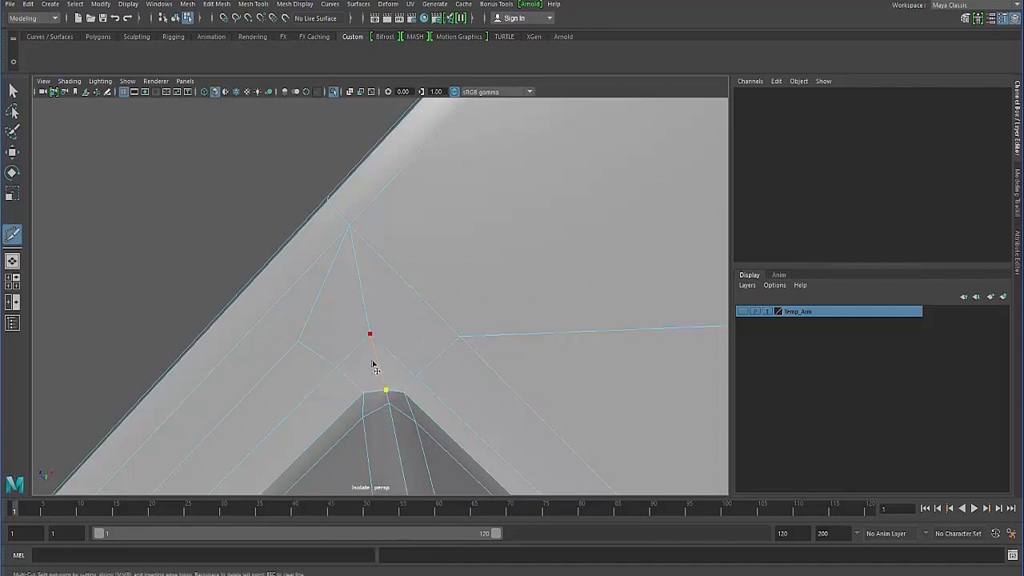
click(373, 363)
click(318, 372)
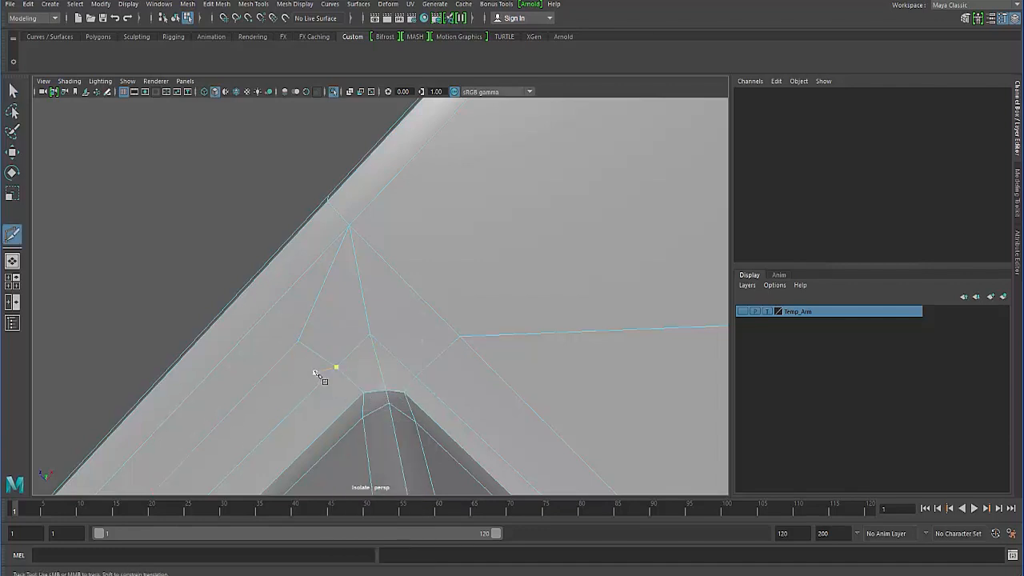
scroll(318, 372, down, 1)
click(299, 350)
key(Return)
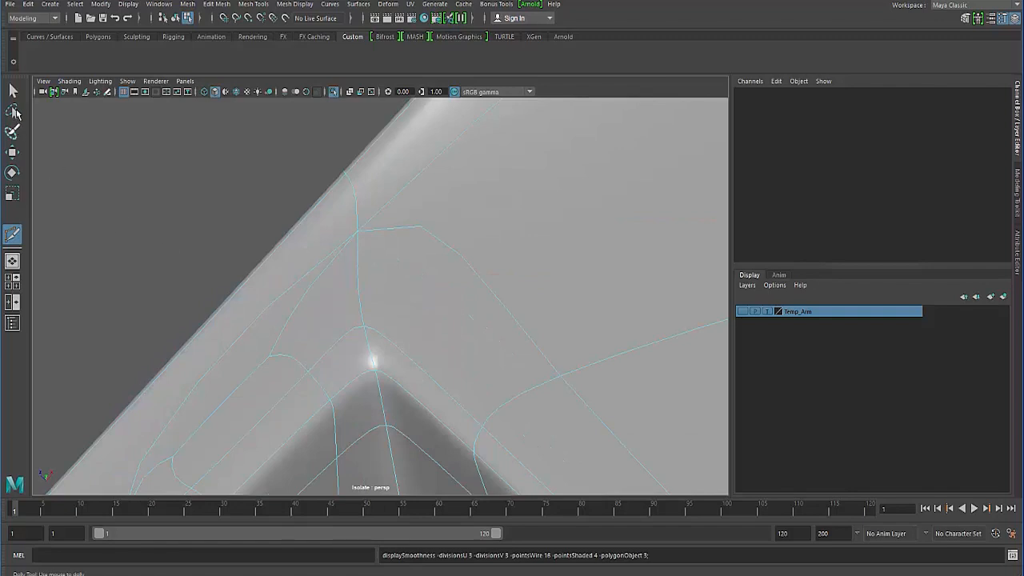
- Examine the smoothed surface around the block's corners from several angles in object mode
click(12, 90)
alt+drag(266, 284, 234, 291)
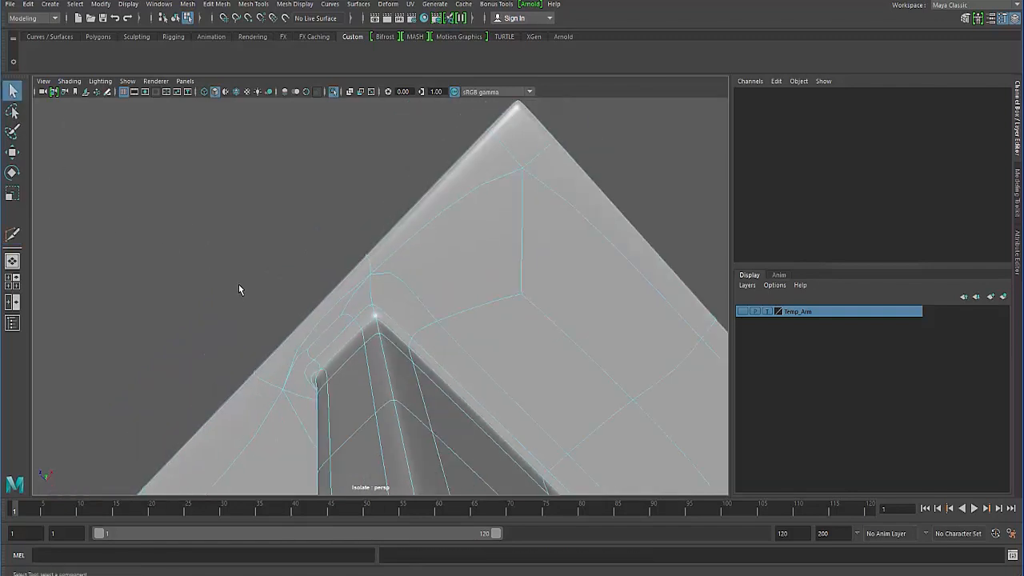
key(F8)
click(234, 286)
alt+drag(322, 341, 441, 280)
click(406, 286)
click(452, 253)
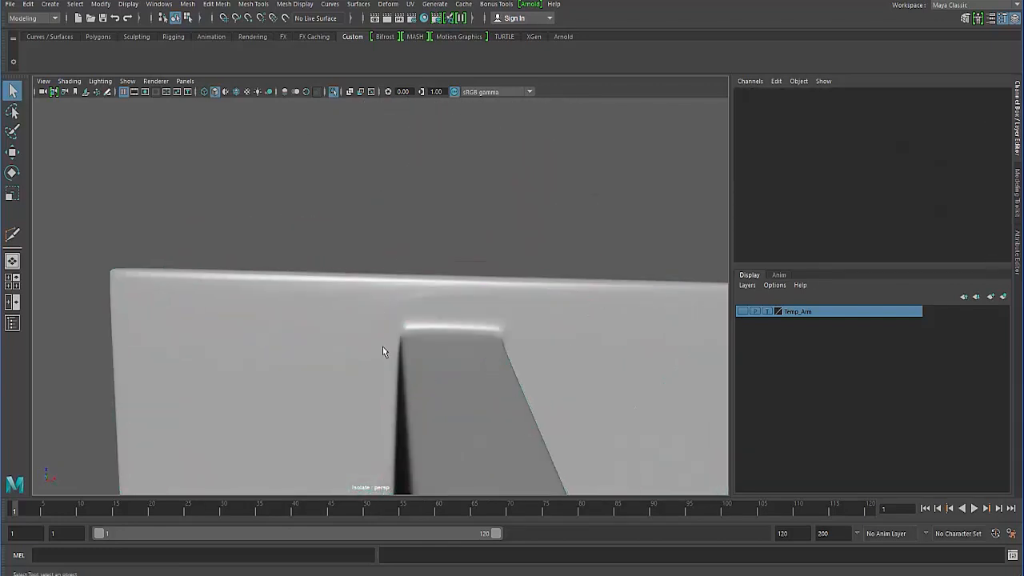
alt+drag(375, 364, 443, 298)
- Delete the two short edges joining the inner border corner to the block's other bevelled corner
click(468, 345)
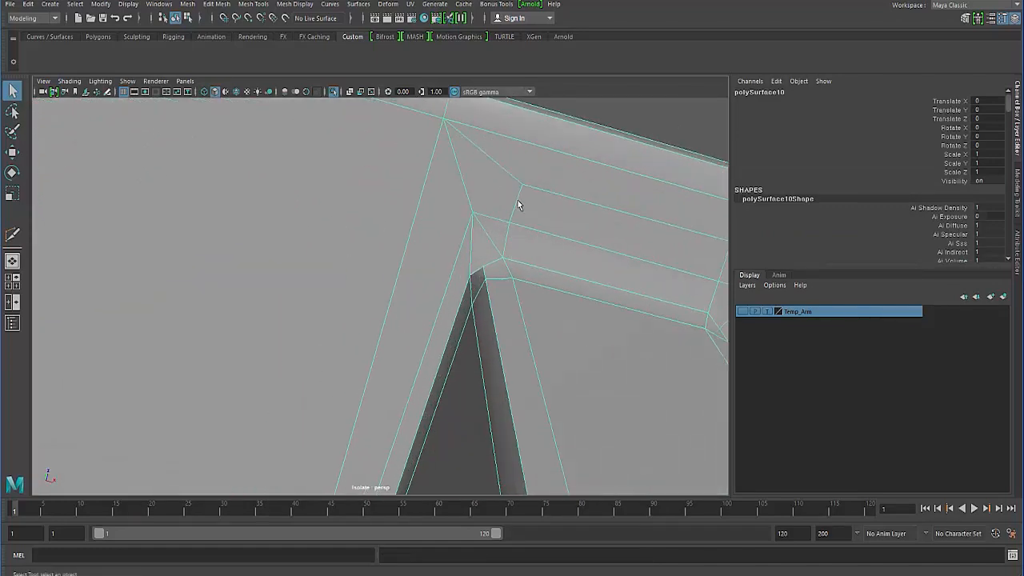
right_drag(487, 246, 492, 224)
click(491, 239)
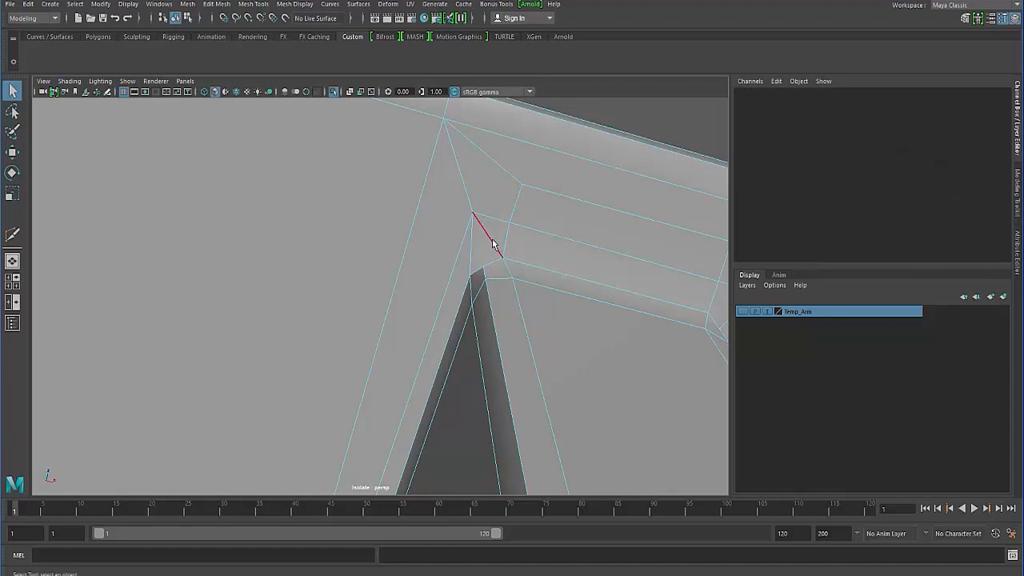
key(Delete)
click(474, 255)
key(Delete)
- Cut an edge path from that block corner across the large adjoining face, through its centre edge, to the block's opposite corner
shift+right_drag(472, 290, 430, 292)
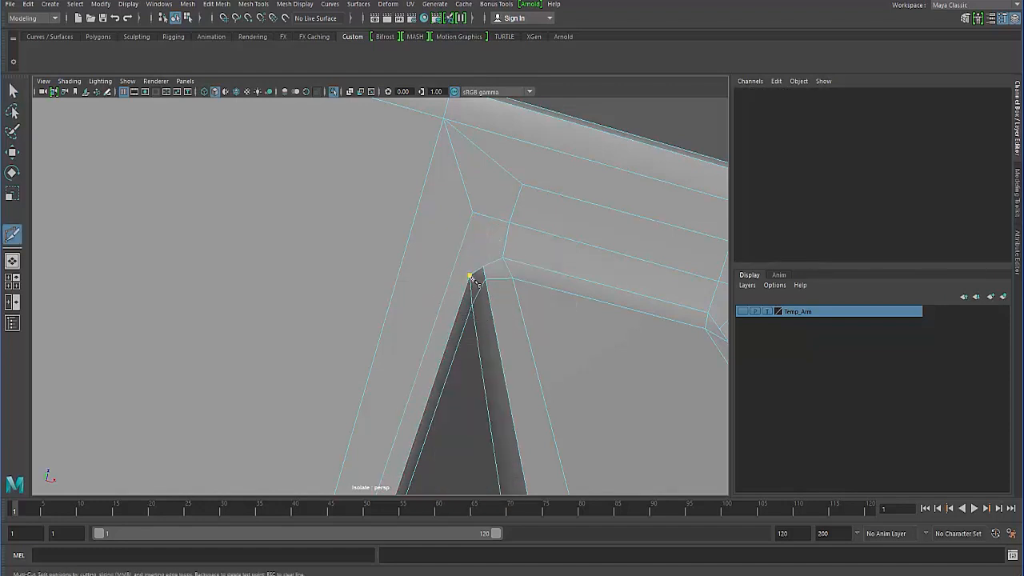
click(460, 275)
alt+drag(339, 327, 318, 294)
alt+middle_drag(318, 294, 359, 268)
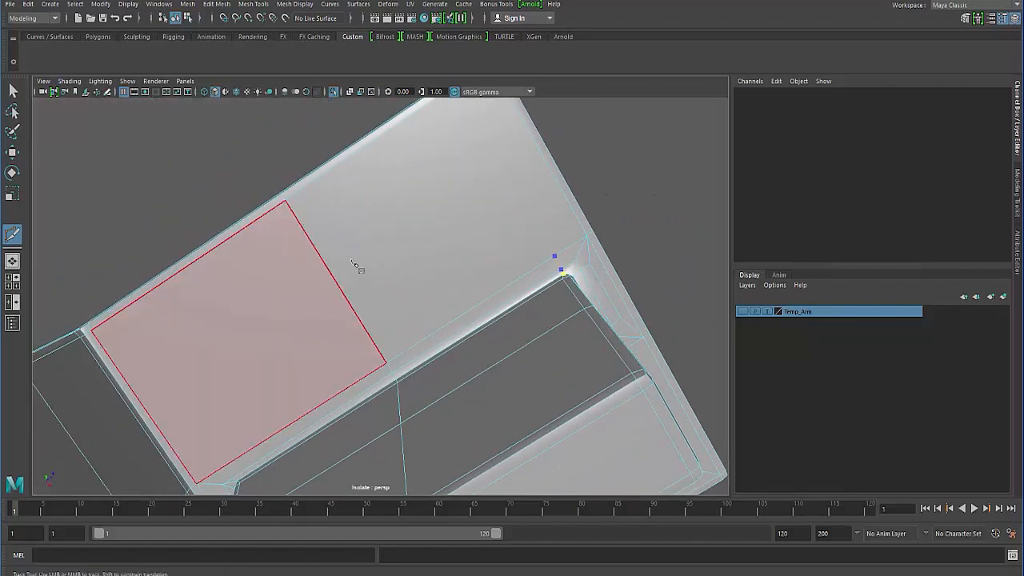
click(337, 284)
alt+drag(288, 352, 314, 336)
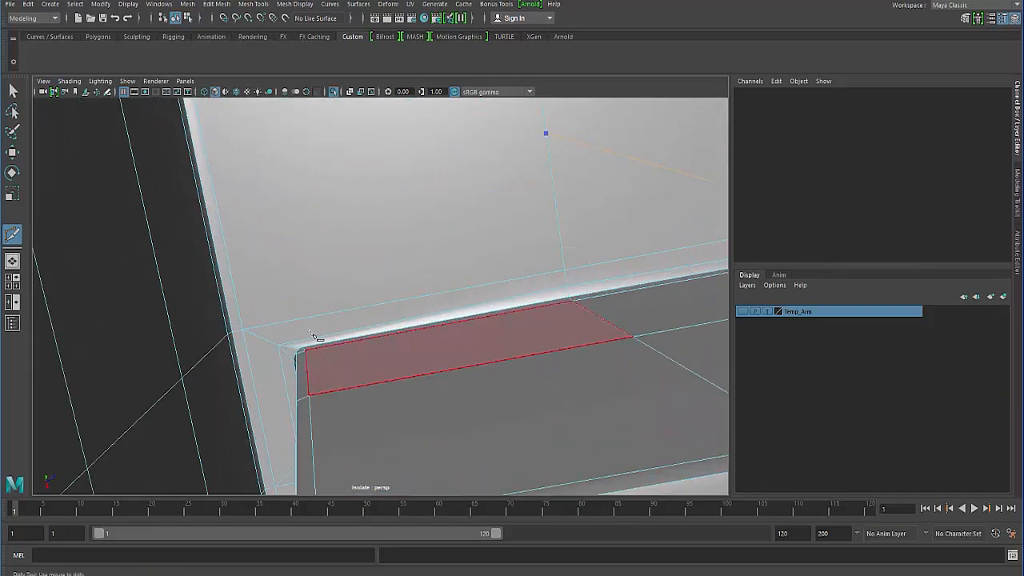
click(299, 319)
click(305, 340)
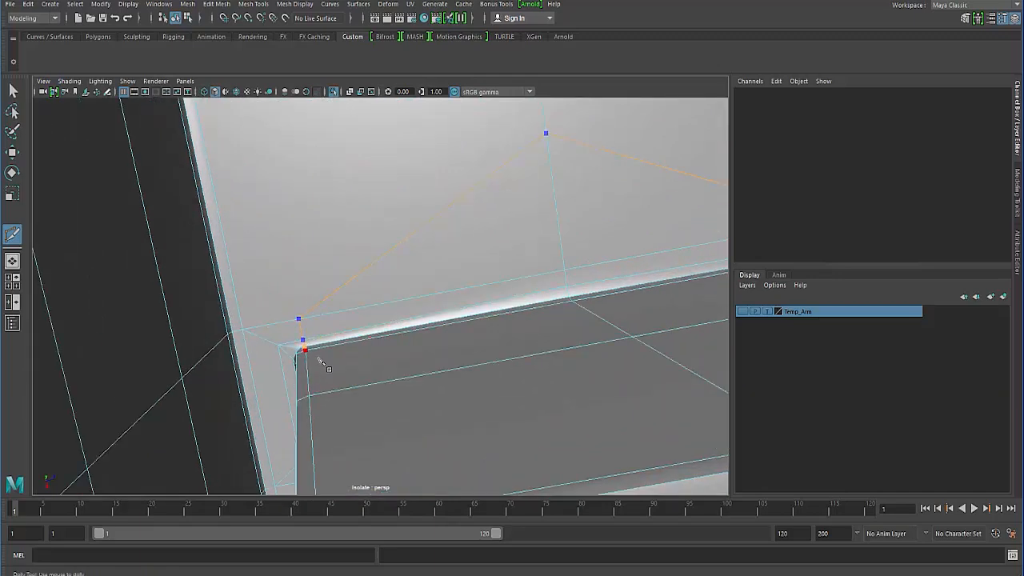
right_click(320, 361)
- Cut an edge from the midpoint of each slanted edge on the large face to that face's nearest upper corner
alt+drag(268, 386, 320, 376)
alt+right_drag(320, 376, 367, 384)
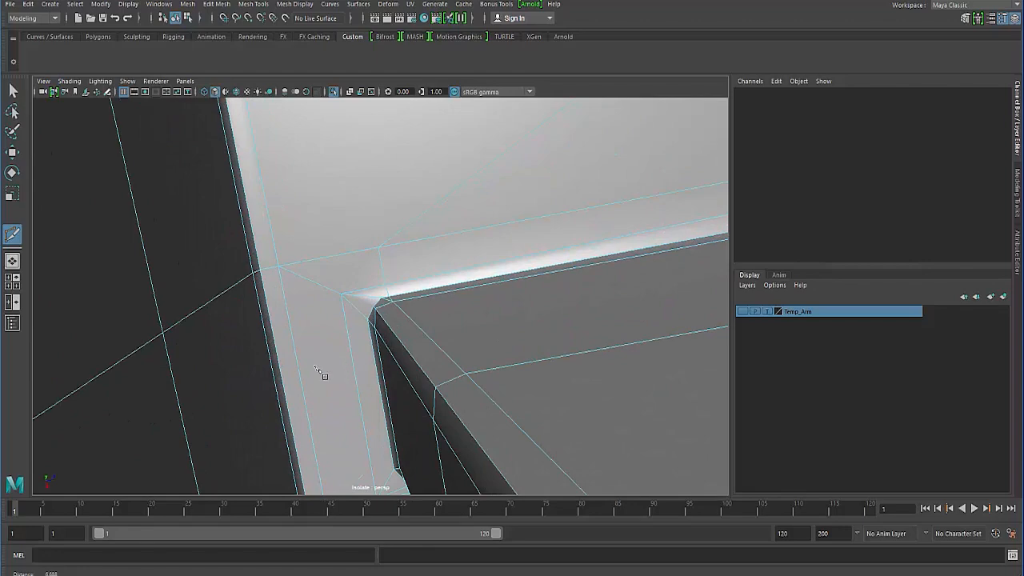
alt+drag(315, 367, 304, 358)
alt+right_drag(304, 358, 368, 295)
shift+click(347, 292)
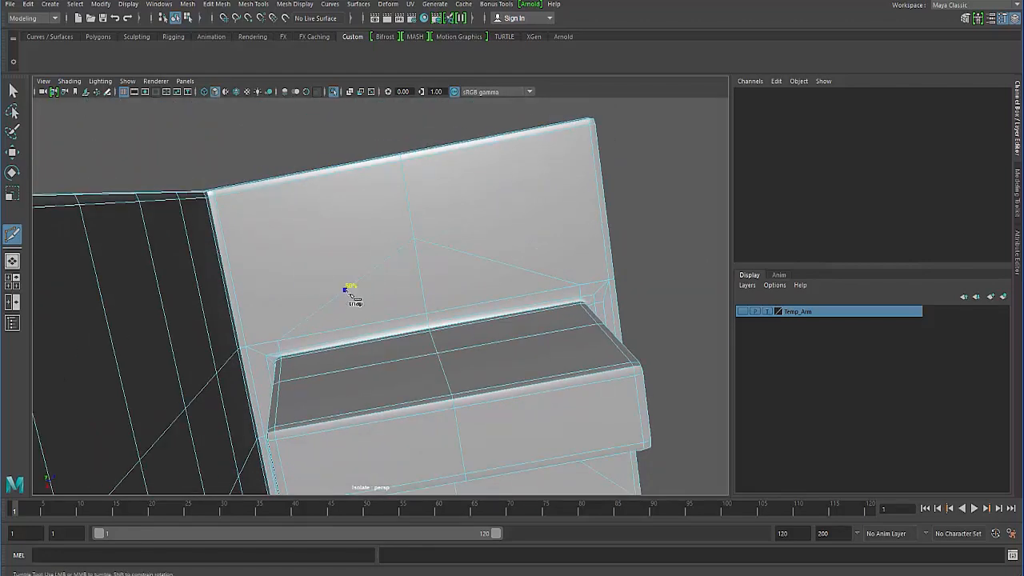
right_click(425, 235)
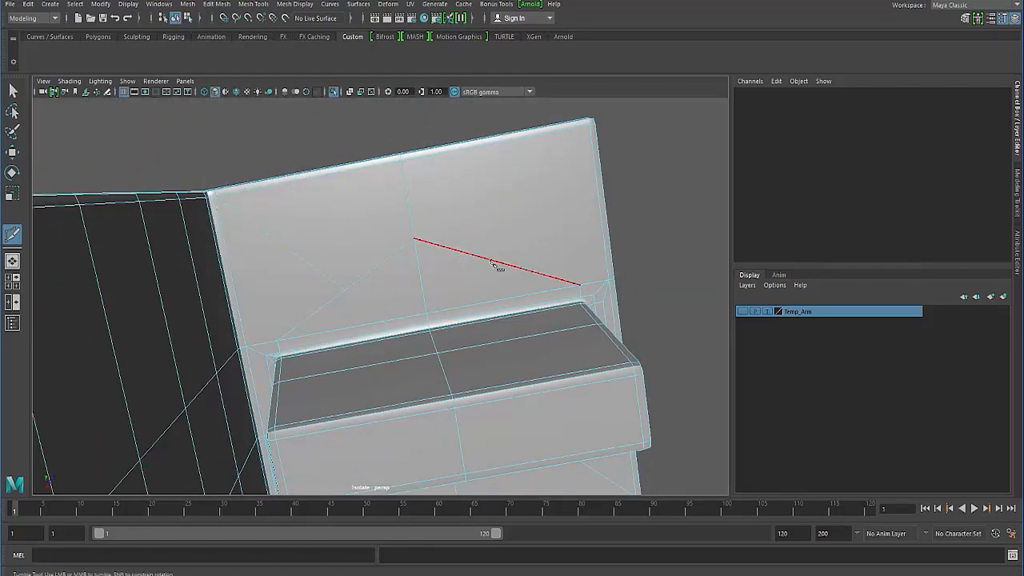
shift+click(495, 263)
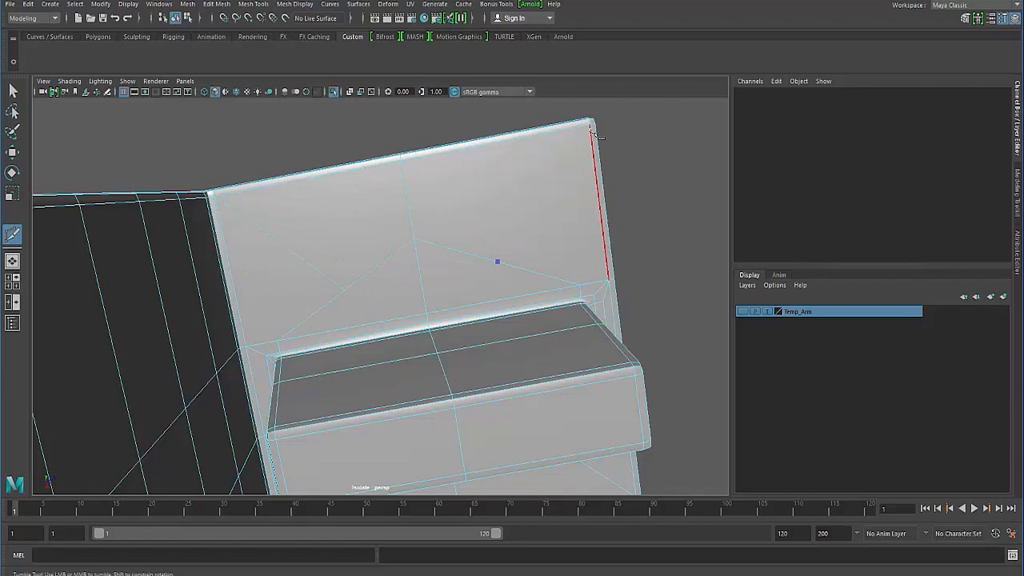
right_click(193, 184)
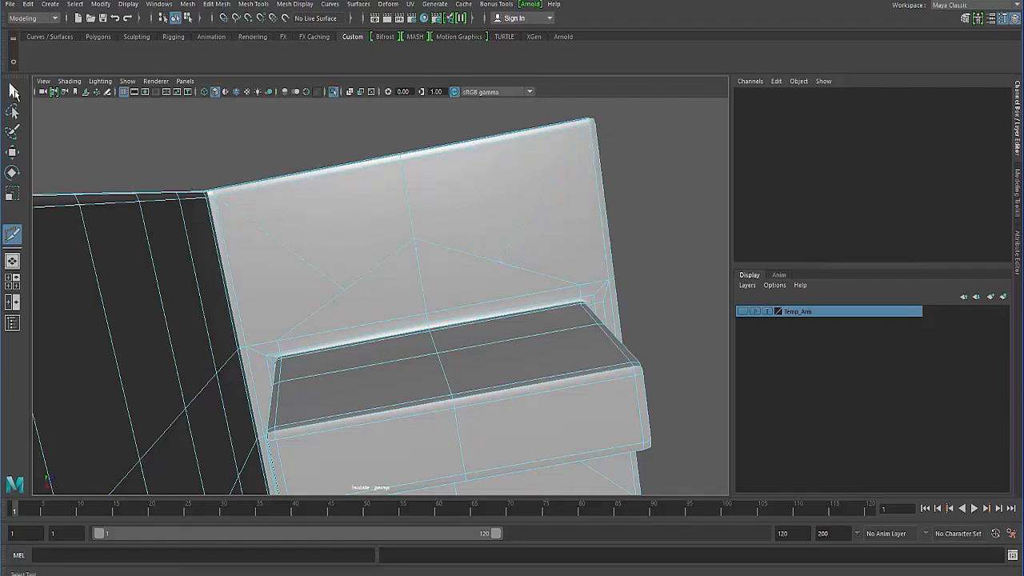
- Move the two new midpoint vertices up and outward until they line up with the centre vertex
click(12, 90)
right_drag(344, 256, 296, 254)
click(344, 291)
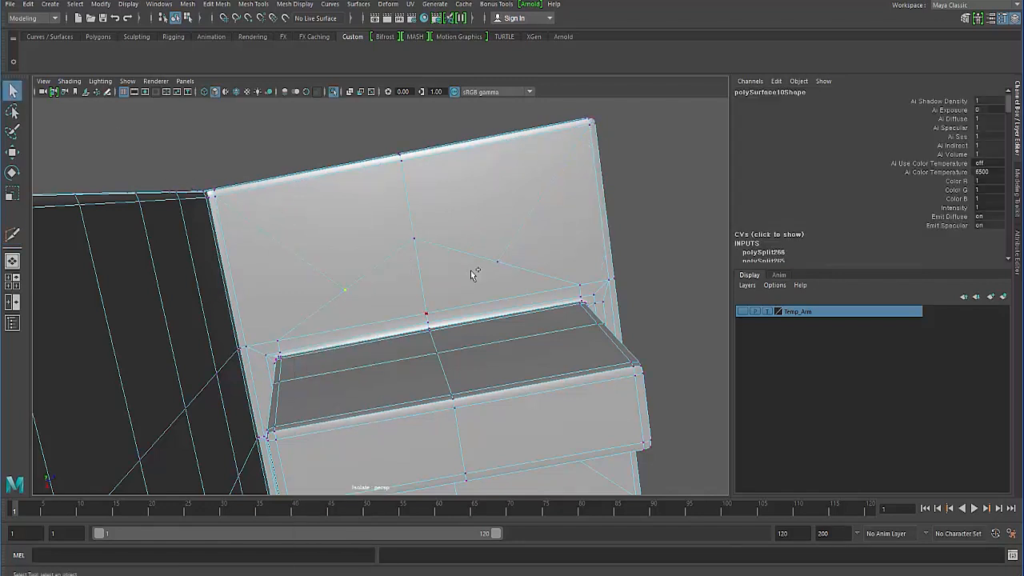
key(e)
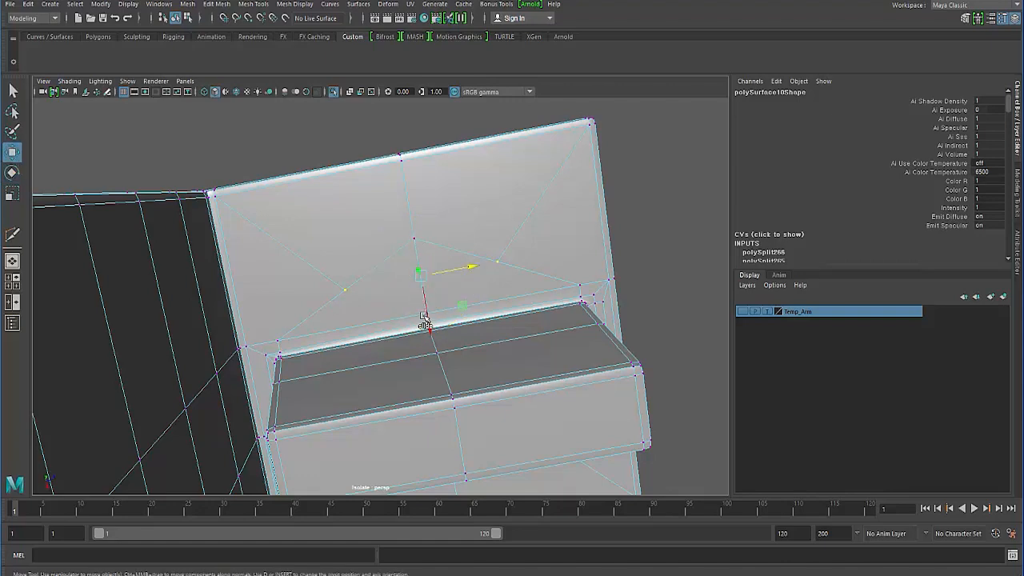
drag(424, 319, 426, 306)
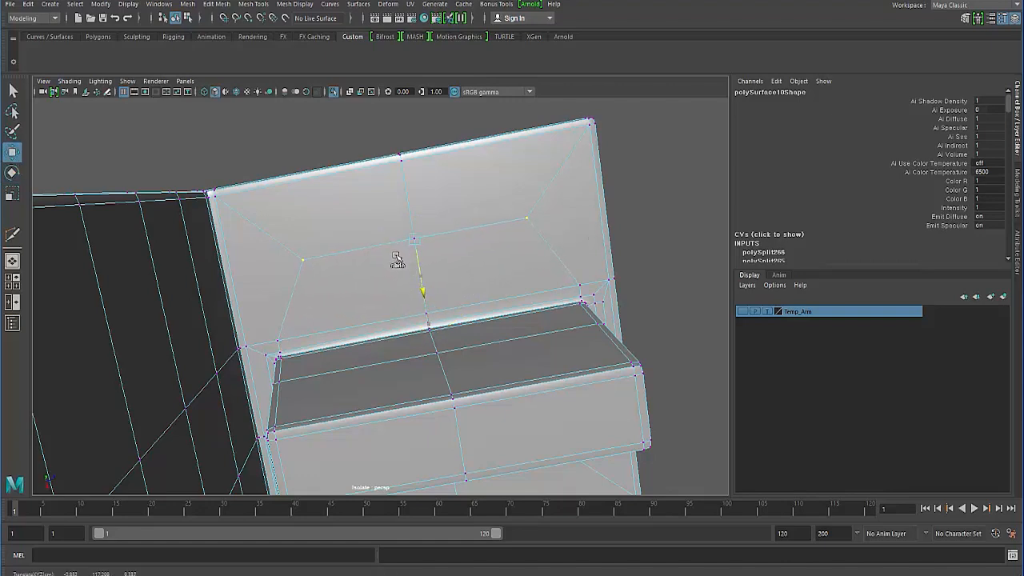
- Cut an edge from the middle vertex of the block's far bevelled corner to the inner border corner
alt+drag(319, 314, 448, 258)
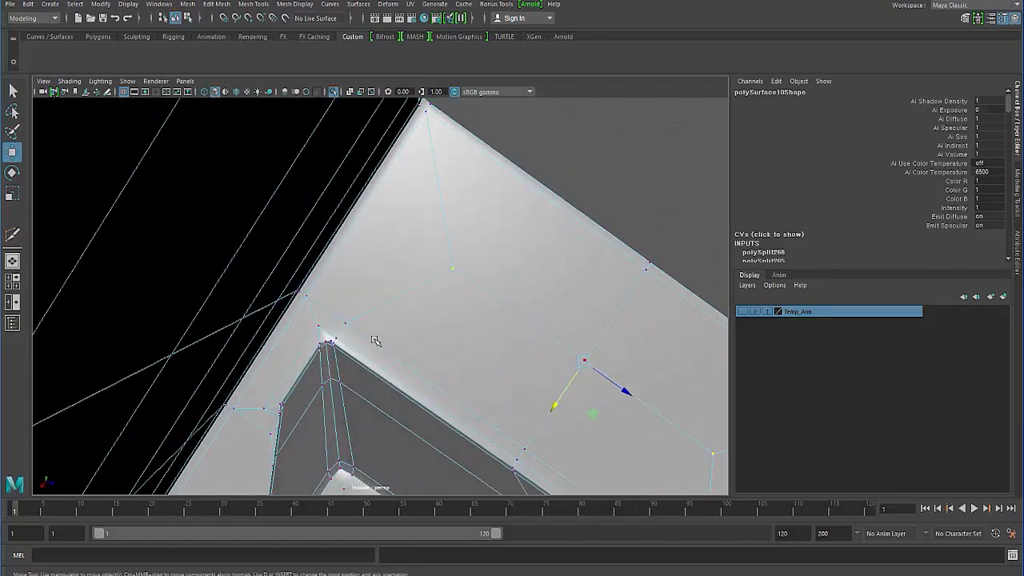
alt+drag(375, 341, 228, 240)
shift+right_drag(232, 242, 199, 244)
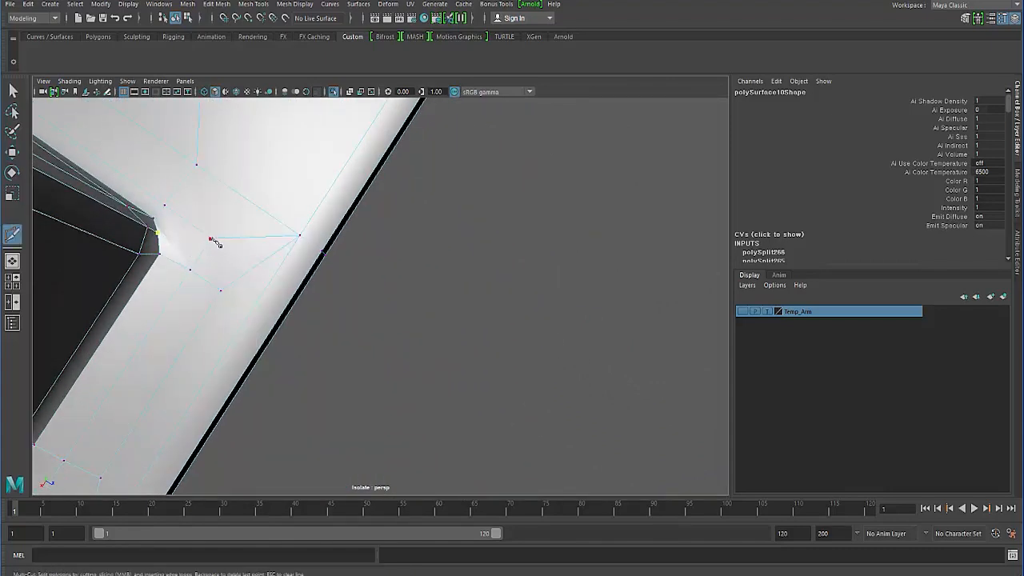
key(Return)
- Check the far corner of the block in smooth preview and return to the unsmoothed mesh
alt+drag(154, 325, 155, 314)
alt+right_drag(156, 314, 160, 311)
key(3)
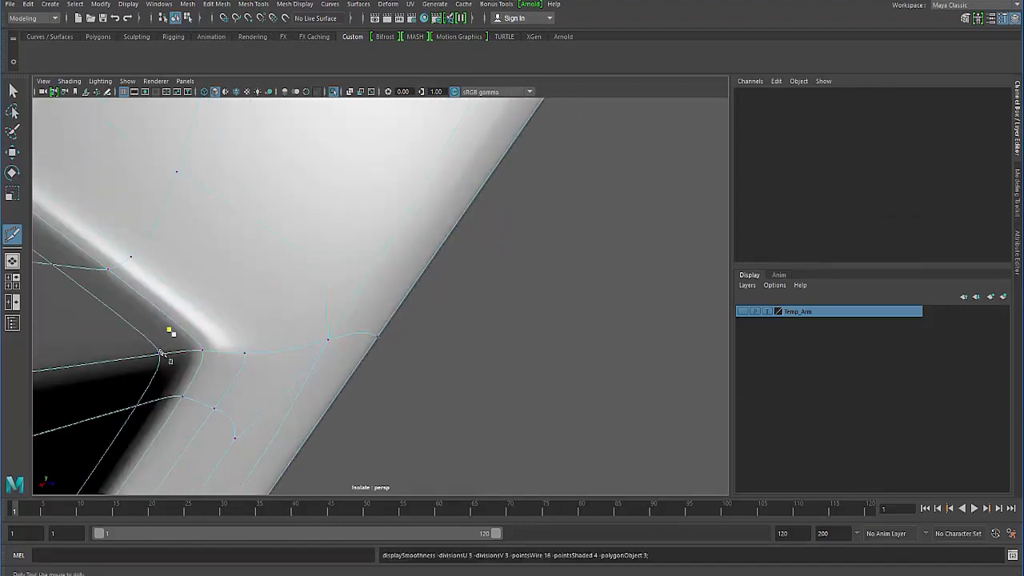
alt+right_drag(175, 354, 169, 362)
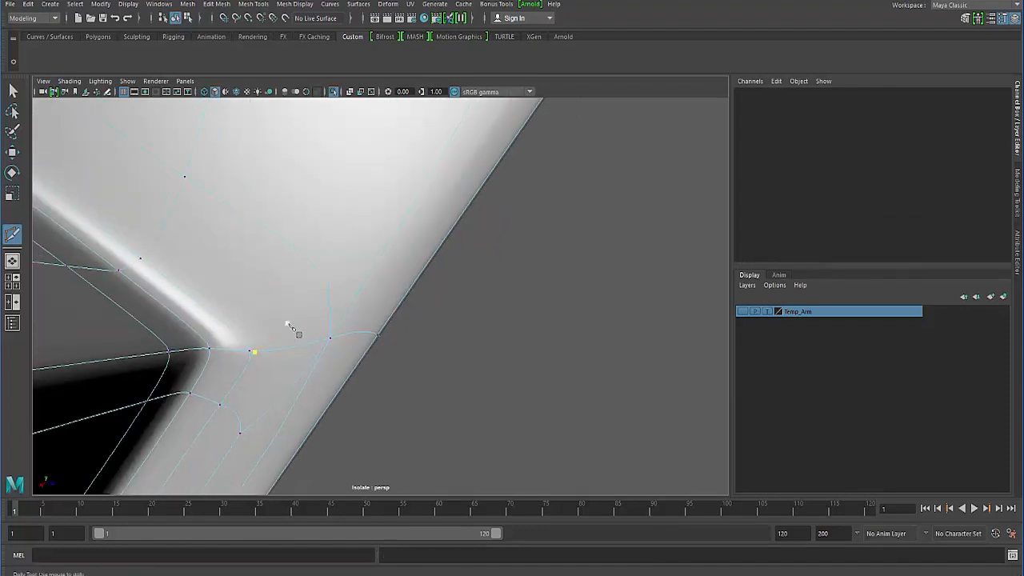
key(1)
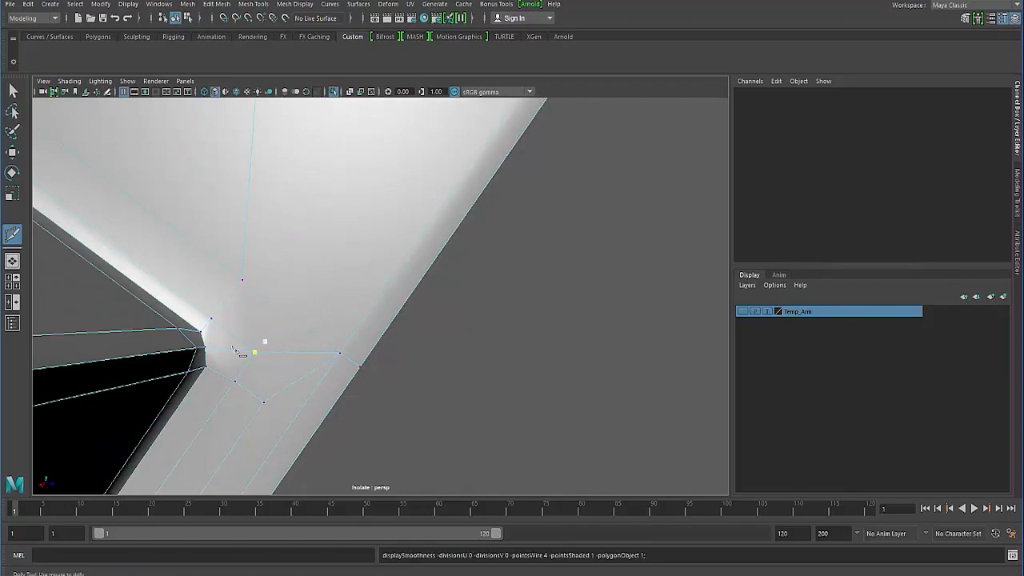
- Cut a three-sided edge path from one upper corner of the block, up and across the large face, down to the other upper corner
alt+right_drag(236, 350, 157, 313)
alt+drag(157, 314, 235, 361)
alt+right_drag(235, 361, 280, 294)
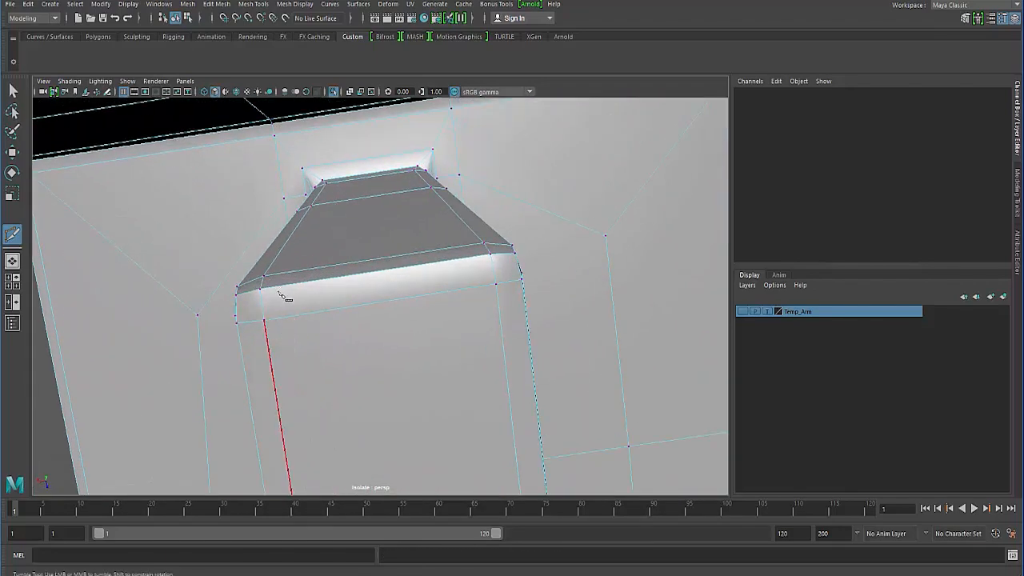
alt+drag(280, 294, 325, 338)
alt+right_drag(325, 338, 343, 343)
alt+drag(344, 342, 334, 341)
alt+middle_drag(334, 341, 321, 341)
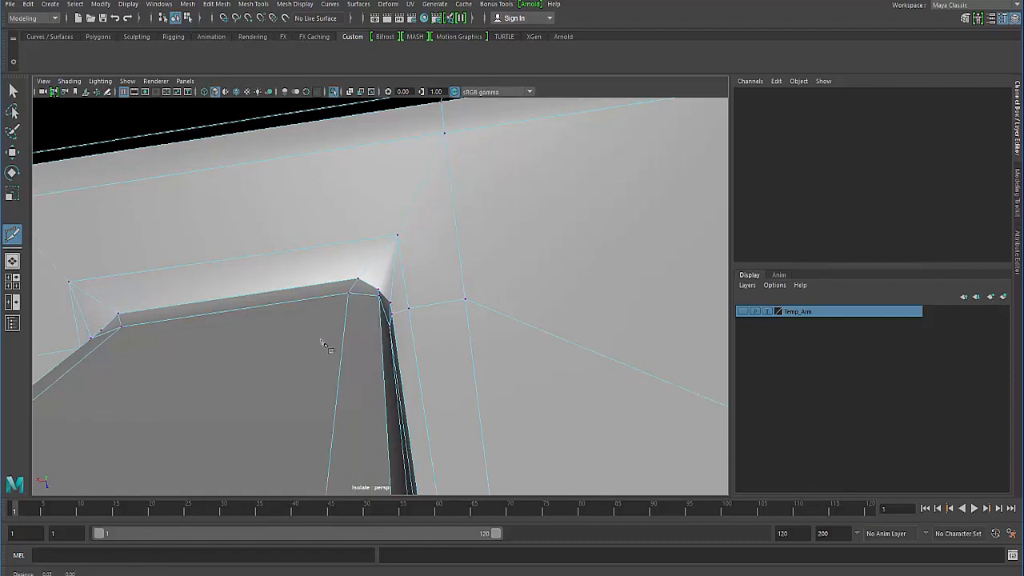
alt+drag(323, 344, 357, 255)
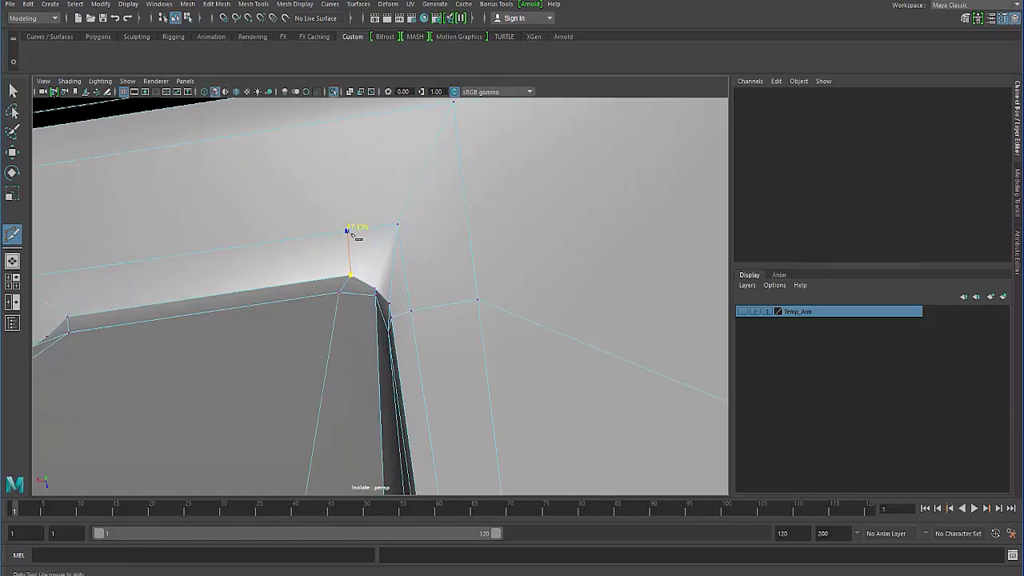
click(347, 232)
alt+middle_drag(310, 252, 320, 264)
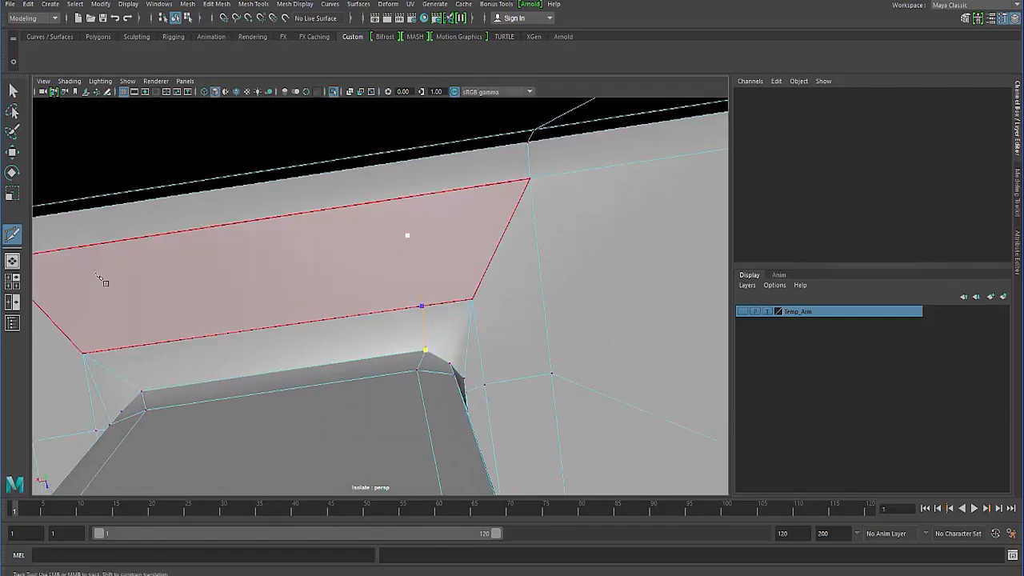
alt+middle_drag(80, 303, 222, 264)
click(266, 235)
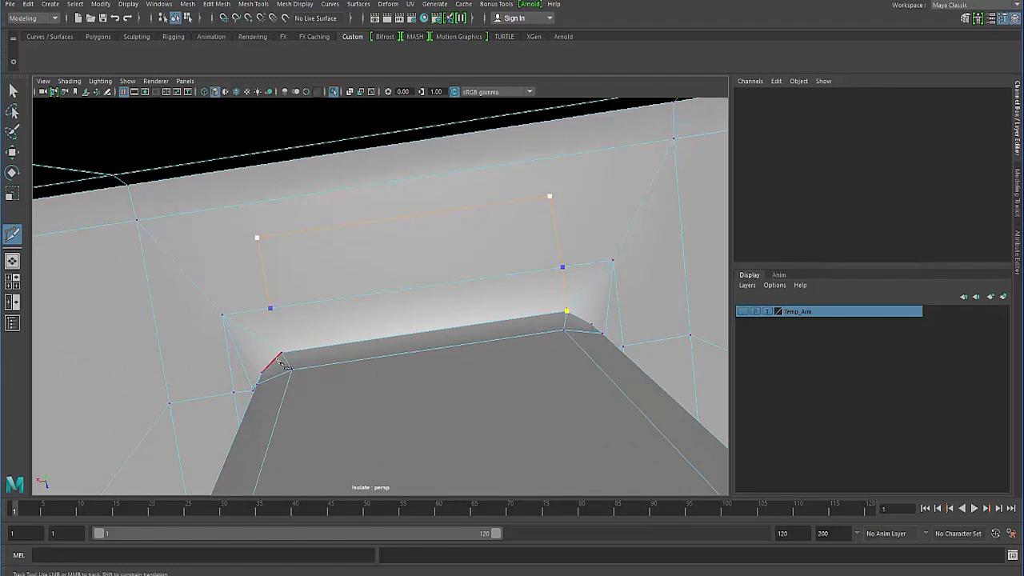
shift+click(310, 378)
- Cut an edge from each upper corner of the new path to the nearest outer corner of the face
click(141, 222)
right_click(452, 208)
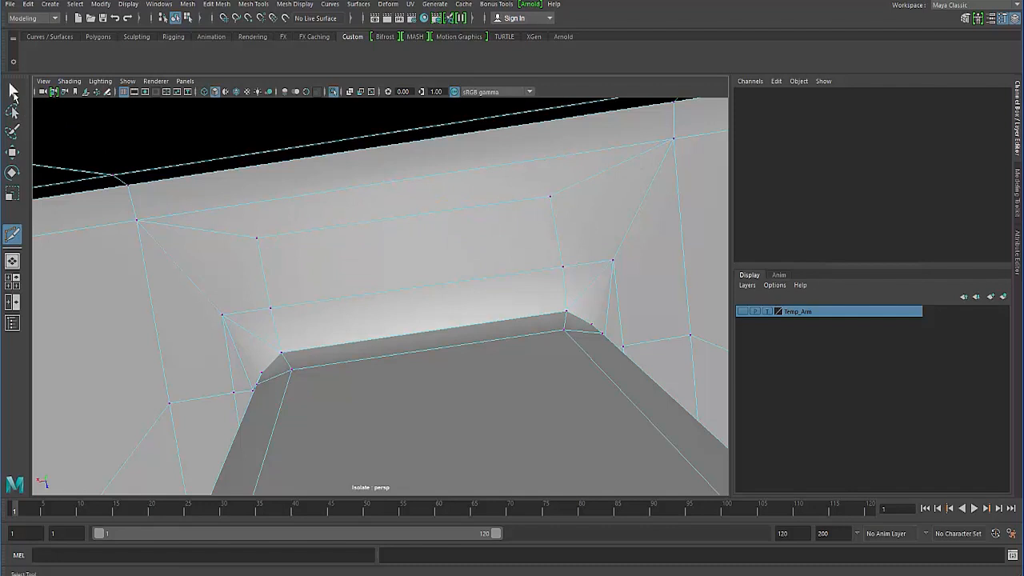
click(13, 92)
- Delete the surplus edges between the inner border corner and the block's bevelled corner on one side
alt+drag(213, 338, 225, 331)
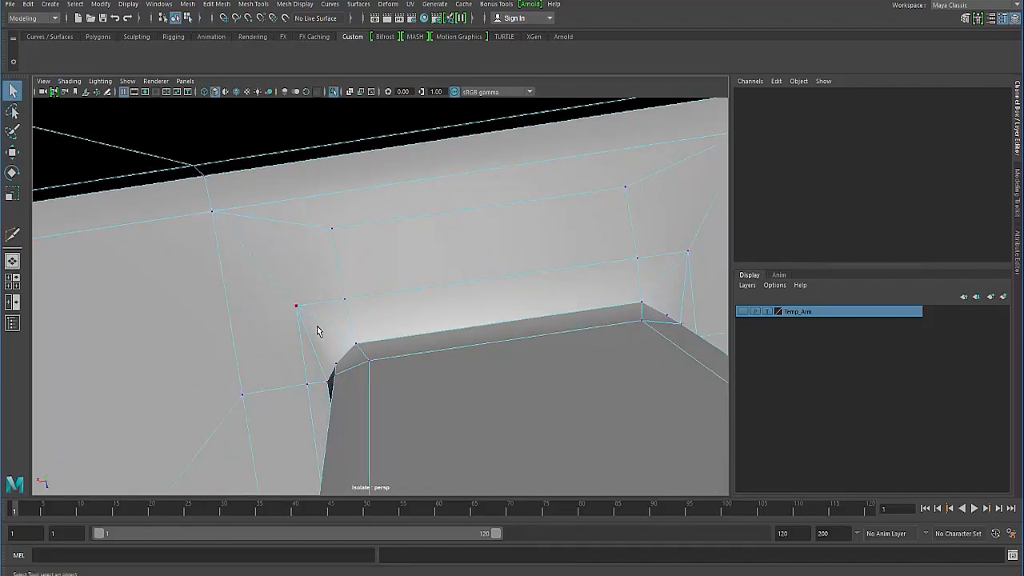
right_drag(317, 277, 317, 244)
alt+drag(312, 343, 390, 319)
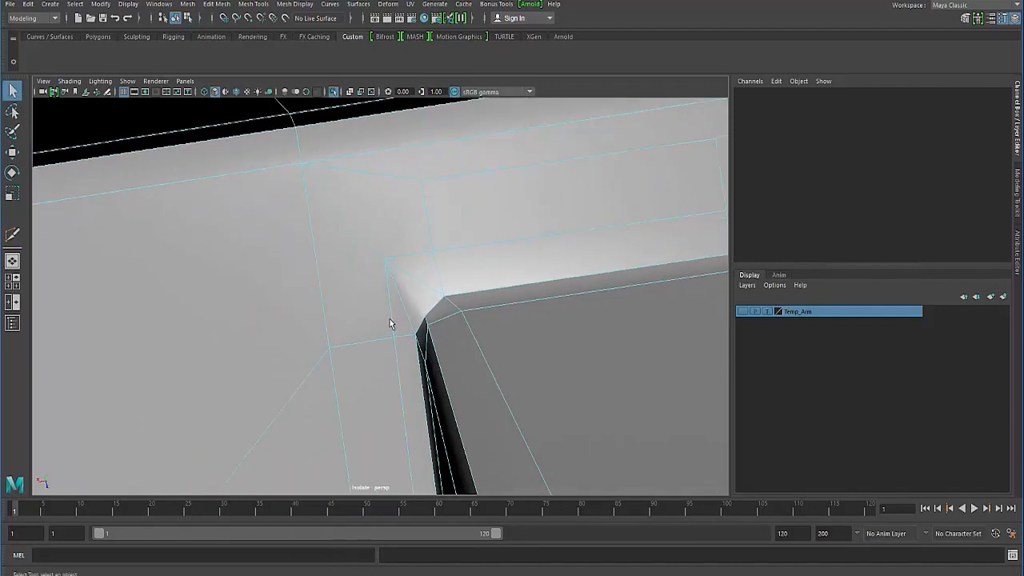
click(403, 312)
alt+drag(330, 301, 327, 334)
key(Delete)
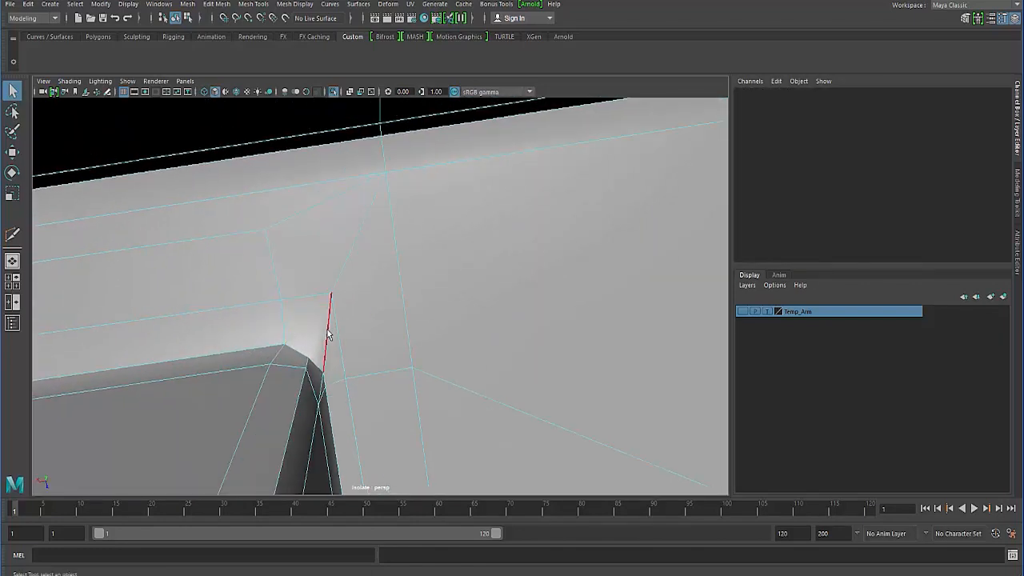
click(328, 336)
key(Delete)
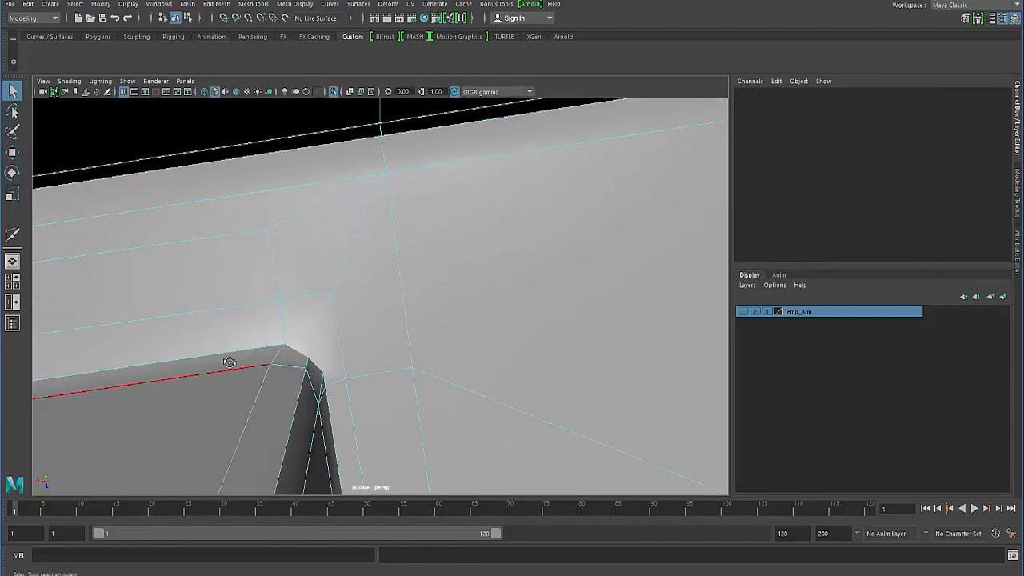
alt+drag(230, 362, 231, 321)
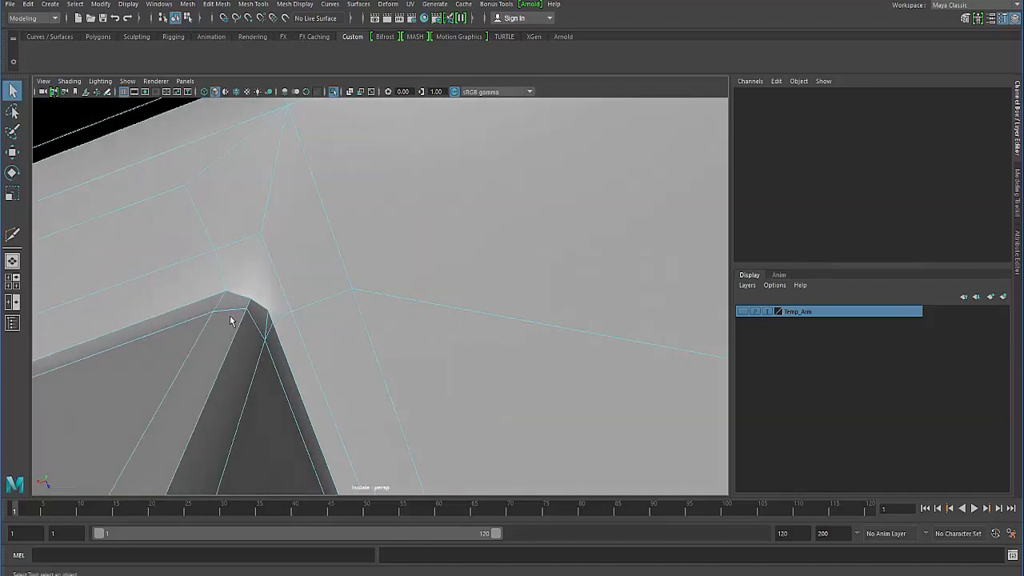
click(267, 322)
key(Delete)
right_drag(267, 319, 265, 246)
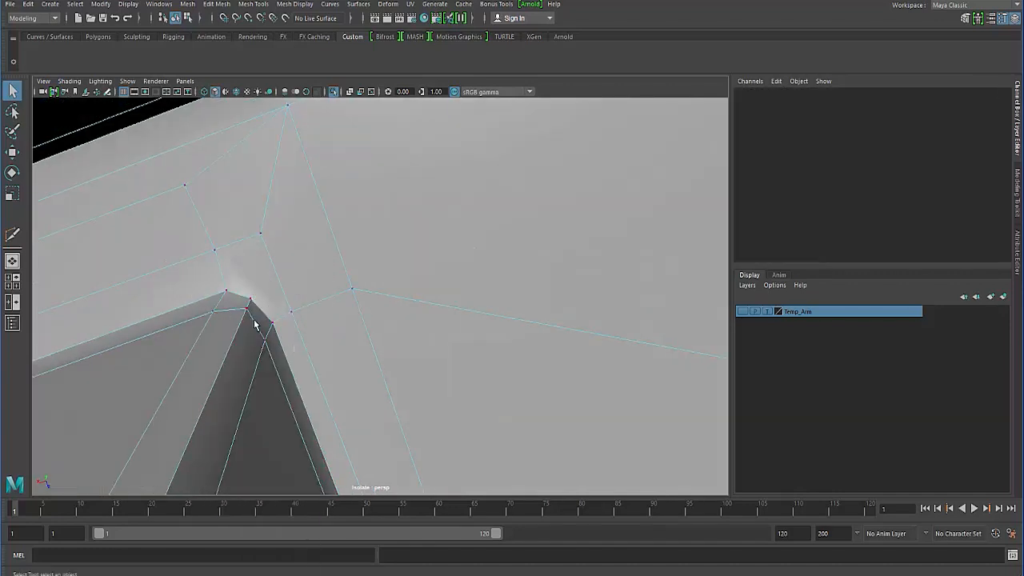
- Cut an edge from the middle vertex of that bevelled corner to the inner border corner
shift+right_click(253, 323)
click(205, 324)
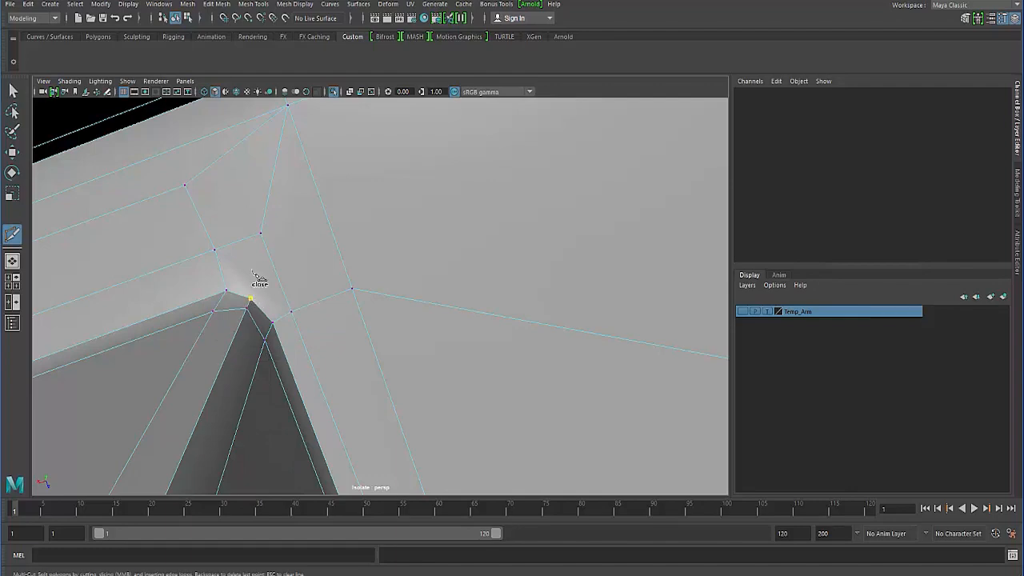
right_click(289, 322)
click(246, 308)
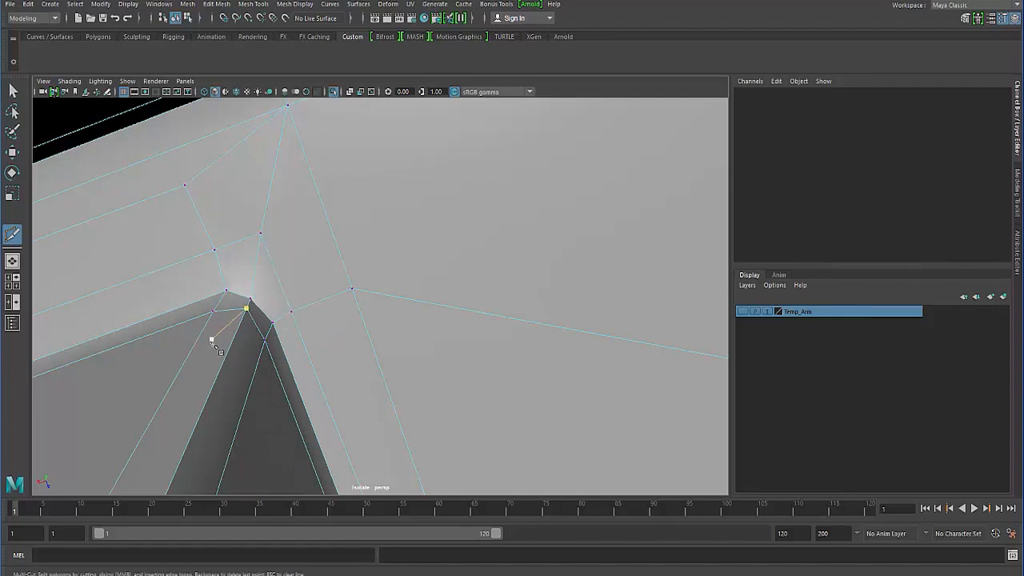
right_click(209, 344)
- Cut the matching middle edge at the block's opposite corner and delete the two diagonal edges beside it
alt+drag(181, 371, 208, 308)
alt+middle_drag(208, 309, 252, 189)
click(312, 227)
alt+drag(192, 290, 217, 299)
right_click(192, 294)
alt+middle_drag(217, 299, 234, 295)
alt+drag(233, 295, 254, 324)
alt+right_drag(254, 324, 265, 330)
alt+drag(265, 330, 265, 328)
alt+right_drag(264, 328, 263, 312)
alt+middle_drag(261, 305, 392, 323)
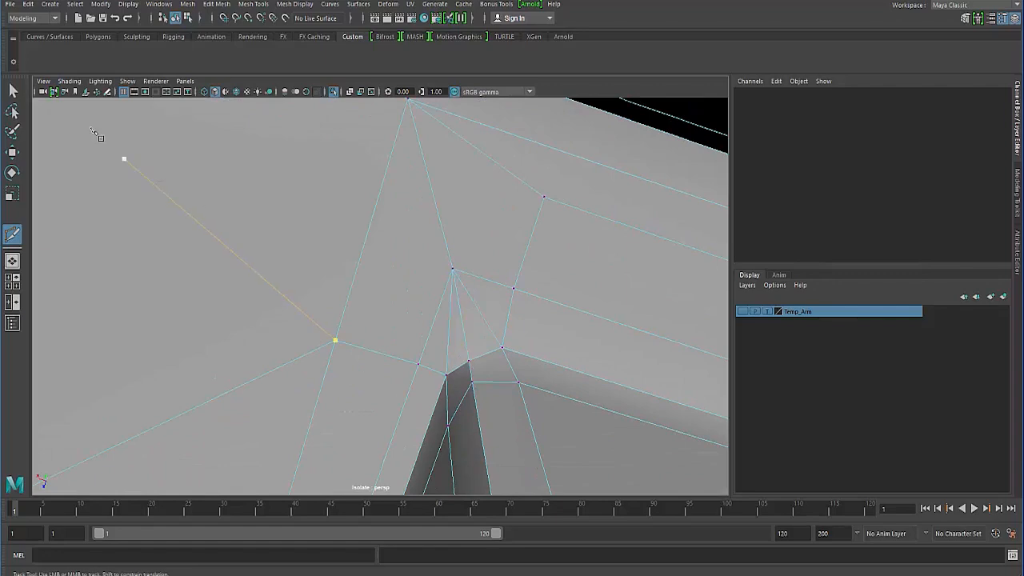
click(12, 92)
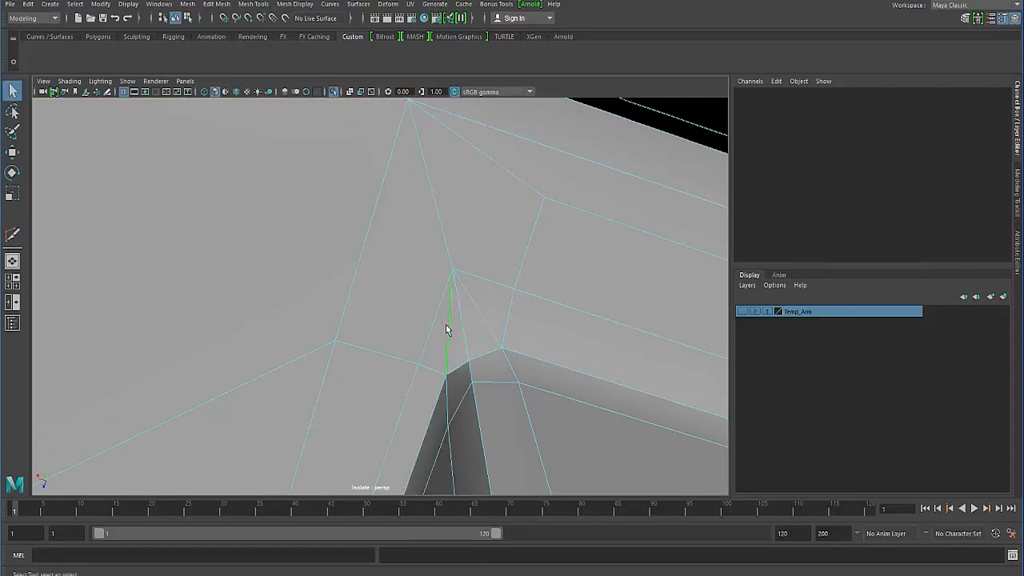
- Examine the block's corners and the surrounding face in smooth preview
key(3)
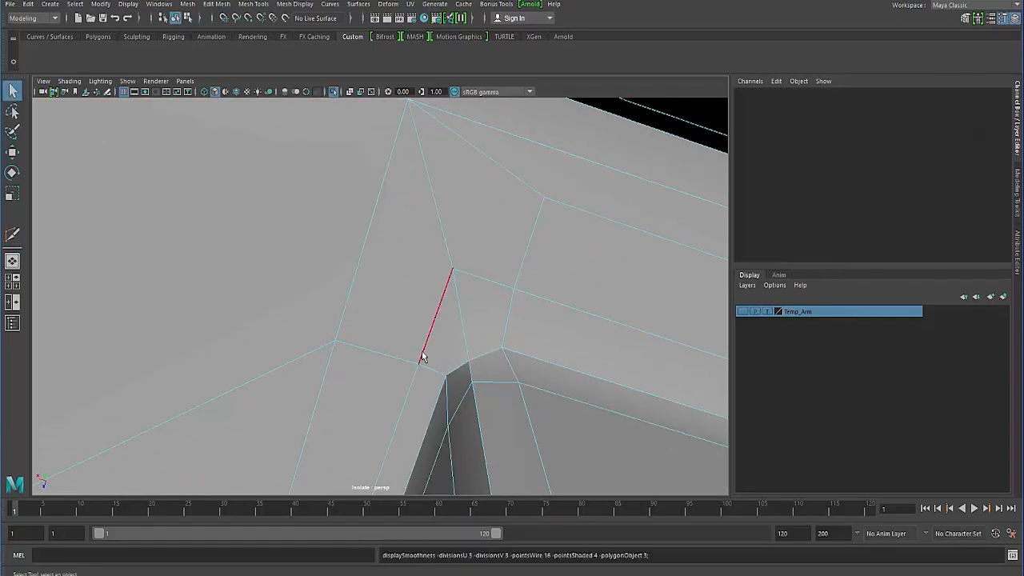
alt+right_drag(423, 362, 363, 312)
alt+drag(363, 313, 371, 314)
alt+right_drag(371, 314, 286, 300)
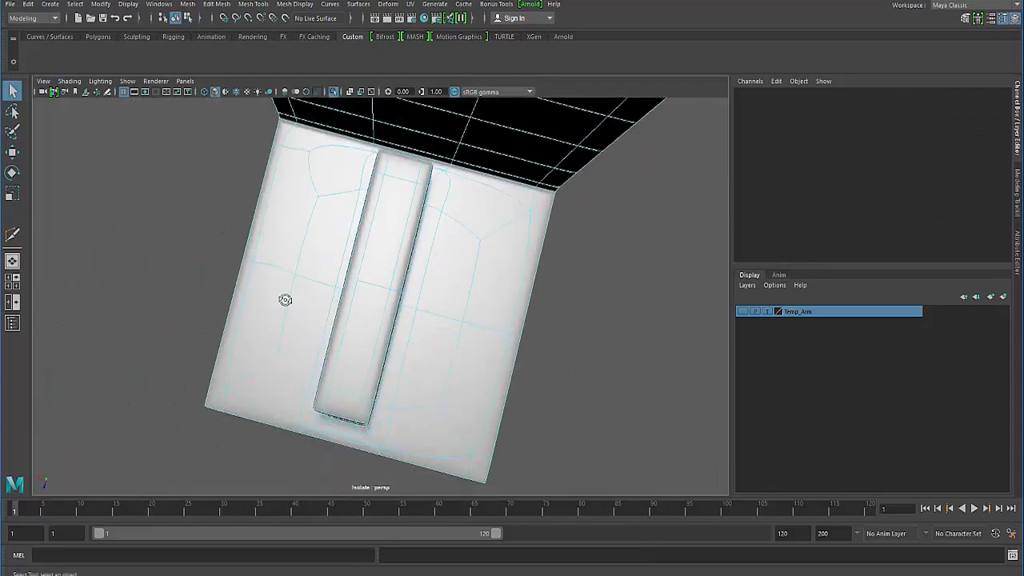
alt+drag(286, 299, 306, 279)
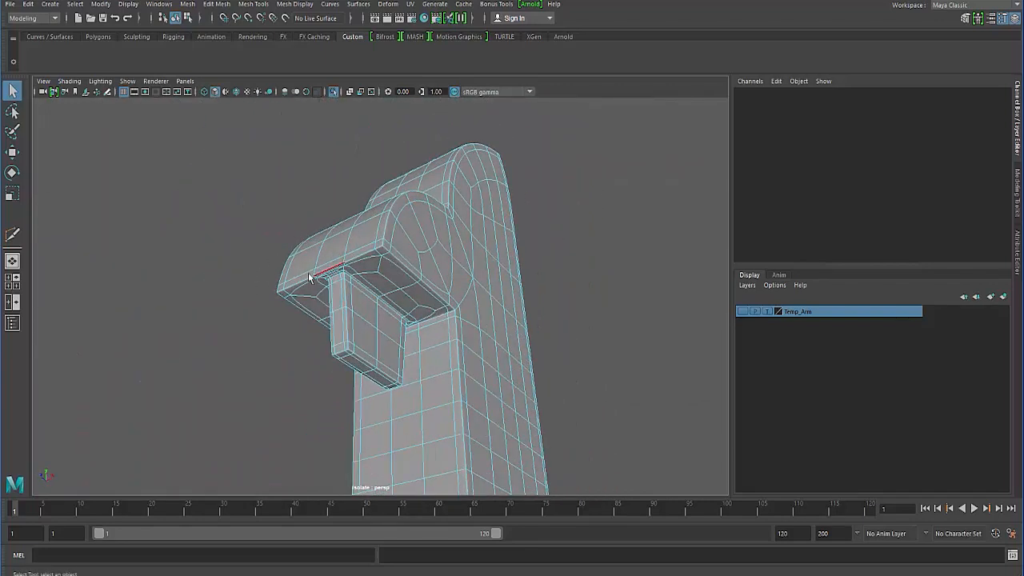
- Return the whole body to its unsmoothed mesh and open the polygon selection constraints for it
key(F8)
click(221, 274)
click(369, 256)
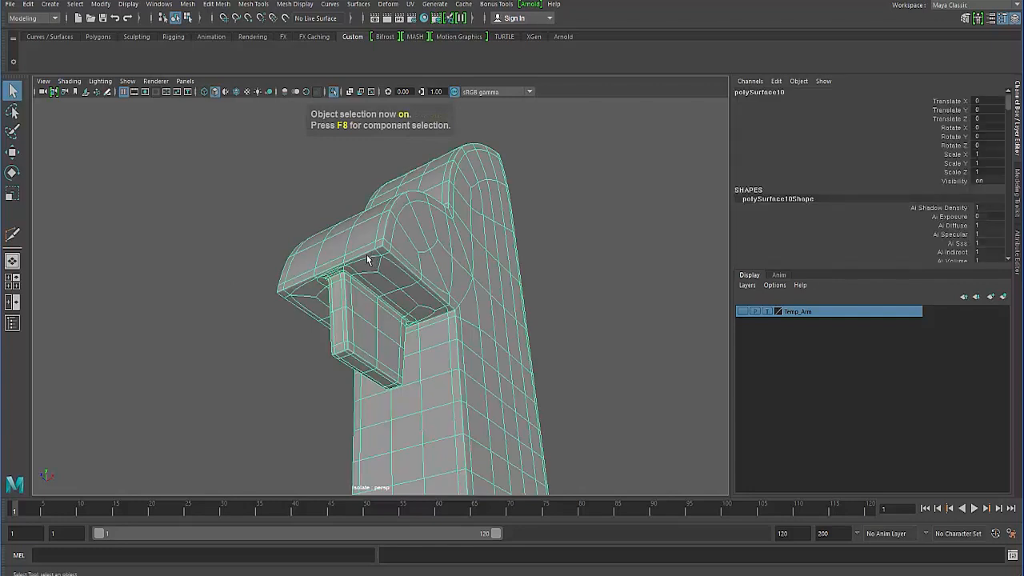
click(245, 214)
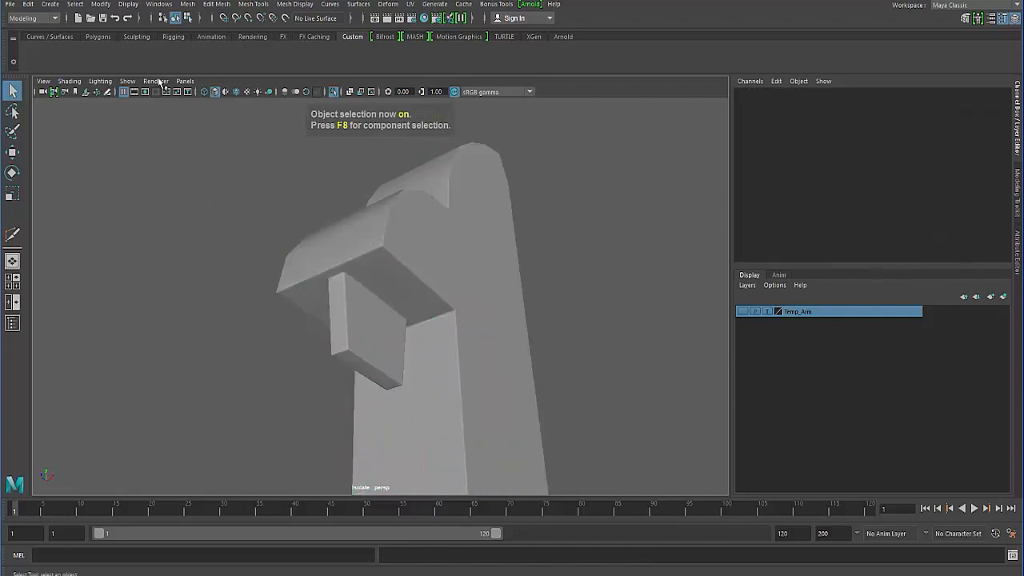
click(352, 238)
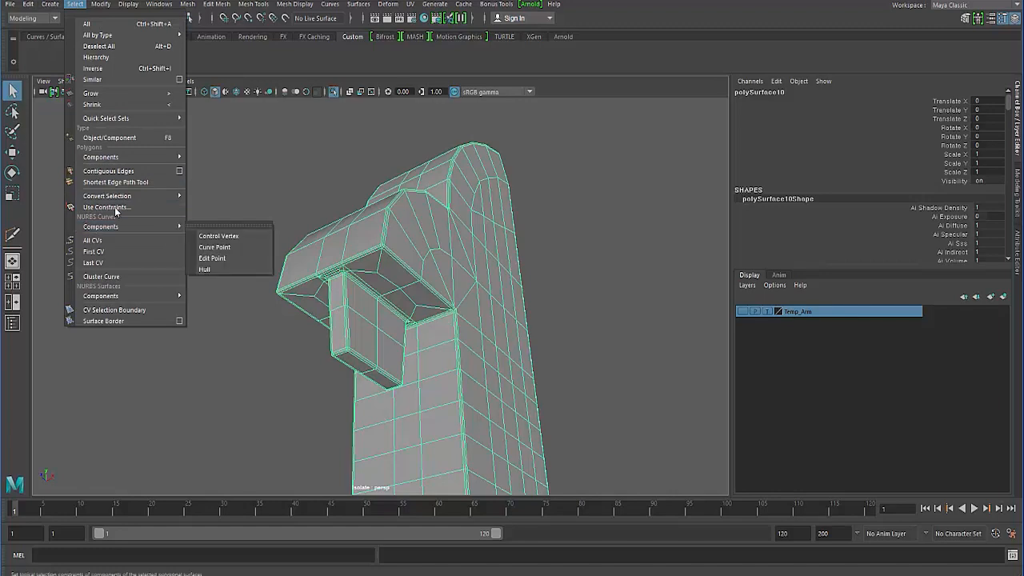
click(107, 207)
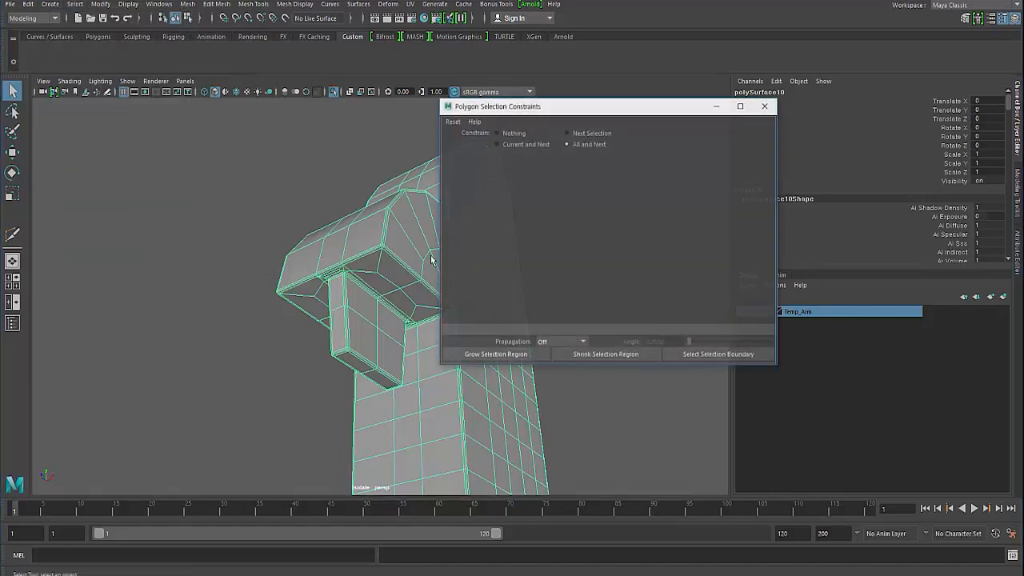
- Constrain the face selection to All and Next, trying the Quads order before switching it to Nsided
click(570, 143)
drag(630, 108, 712, 108)
right_drag(463, 202, 464, 230)
alt+drag(274, 296, 374, 280)
click(658, 179)
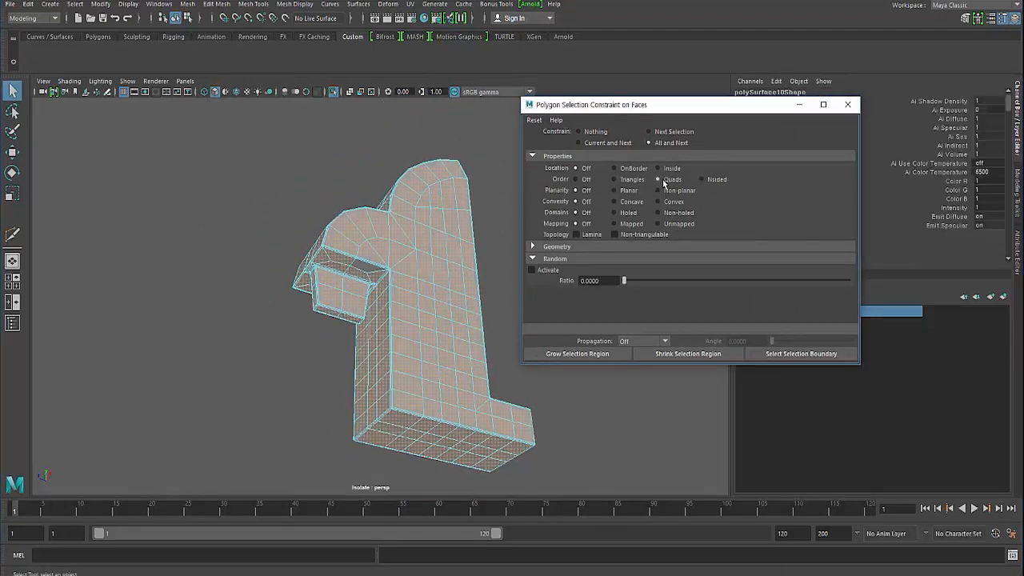
click(713, 179)
- Examine the n-sided faces highlighted on the underside around the block
alt+drag(405, 307, 478, 382)
alt+right_drag(478, 382, 512, 376)
alt+drag(477, 381, 400, 334)
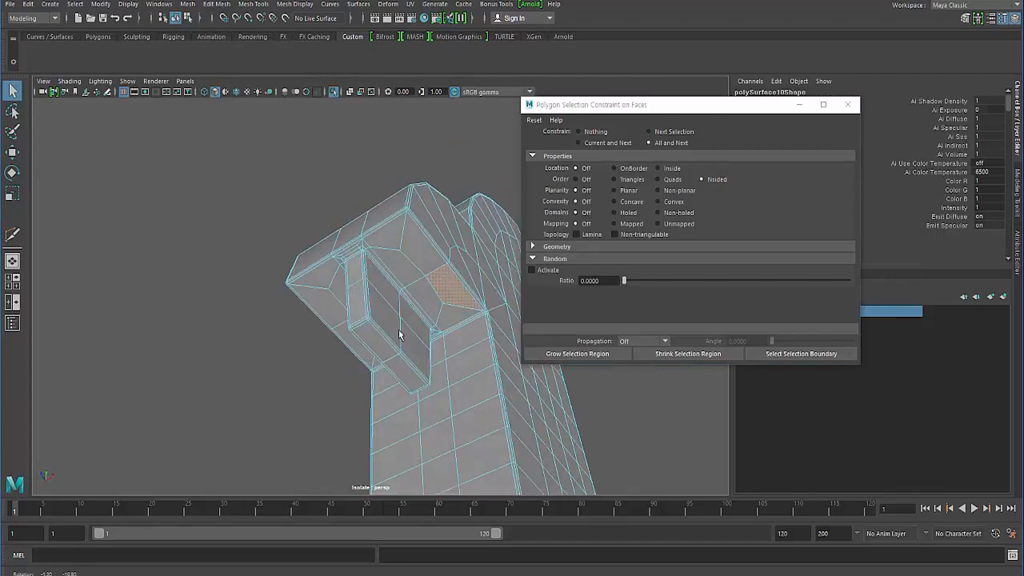
alt+right_drag(400, 334, 479, 359)
alt+drag(480, 359, 304, 348)
alt+right_drag(305, 349, 414, 360)
alt+drag(303, 344, 290, 293)
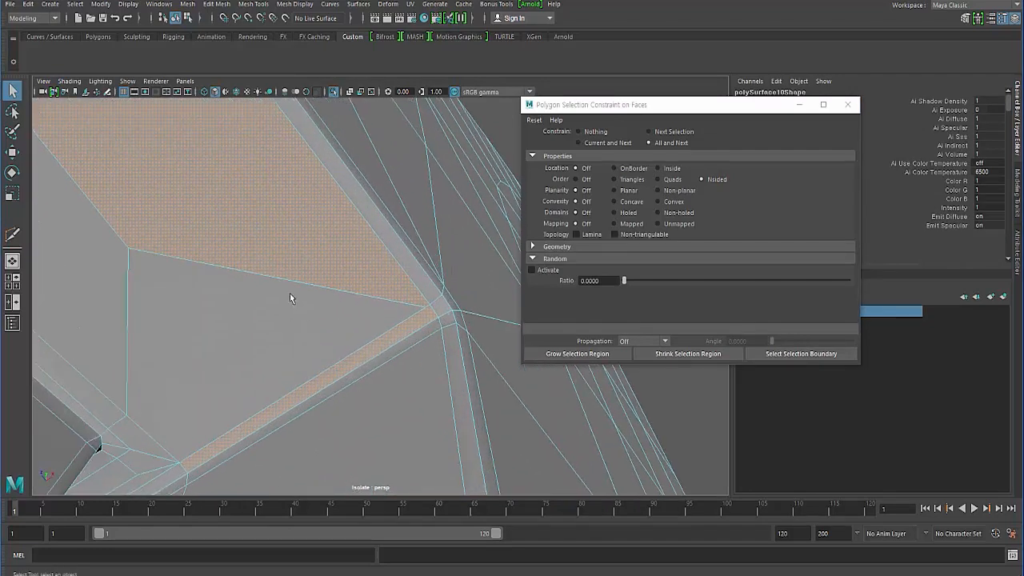
- Merge the stray vertex at the end of the underside's slanted edge into the adjacent corner vertex
right_drag(286, 278, 298, 259)
click(298, 284)
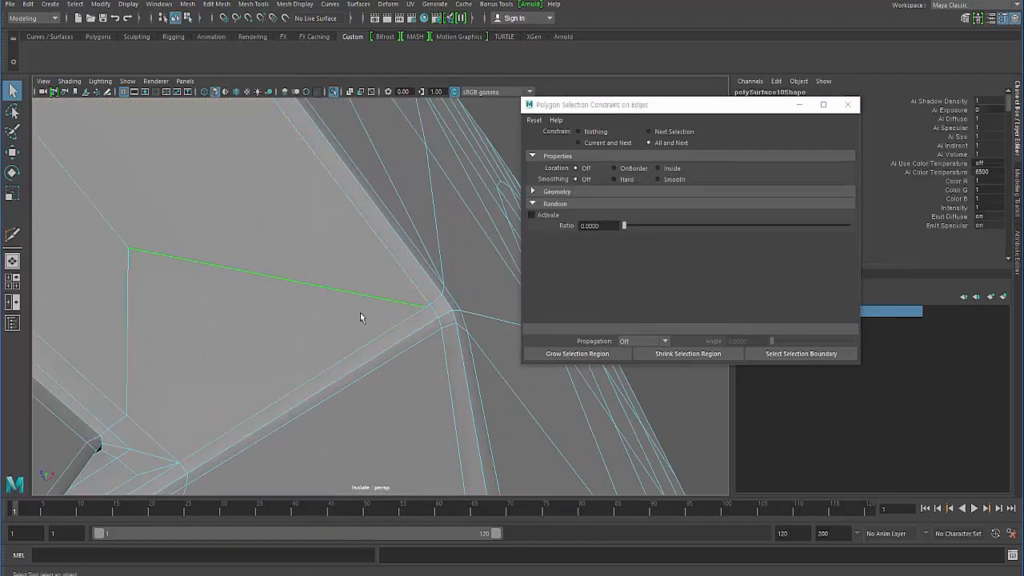
right_click(337, 273)
click(324, 274)
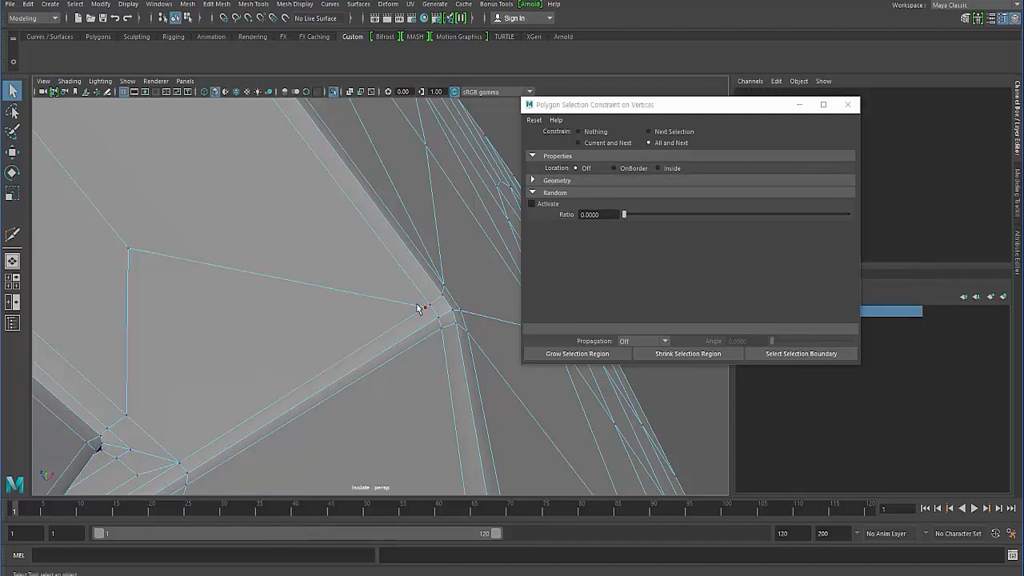
key(F8)
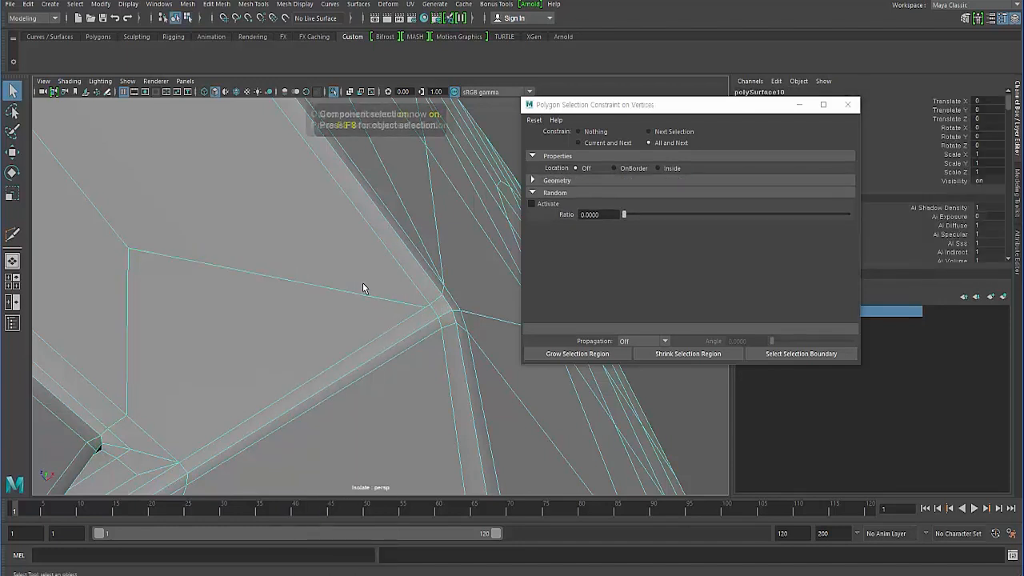
shift+right_click(328, 250)
click(328, 218)
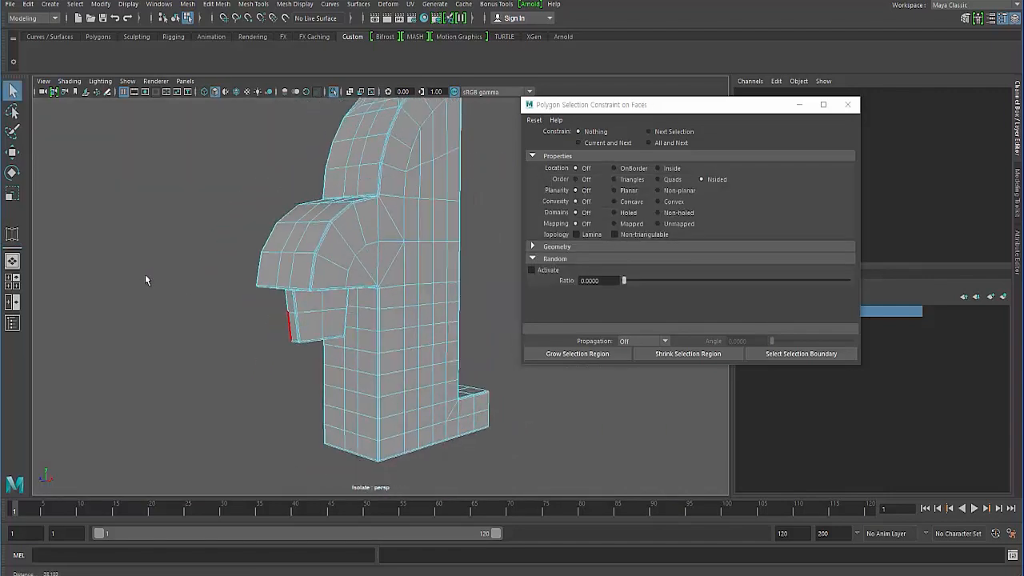
- Return to whole-object selection of the body and close the polygon selection constraints
alt+drag(504, 204, 352, 207)
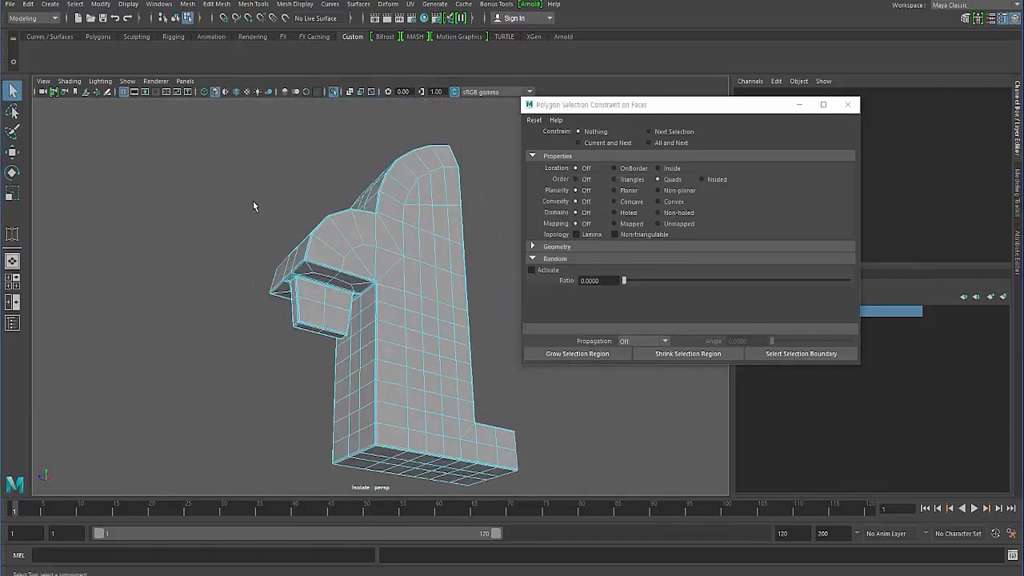
key(F8)
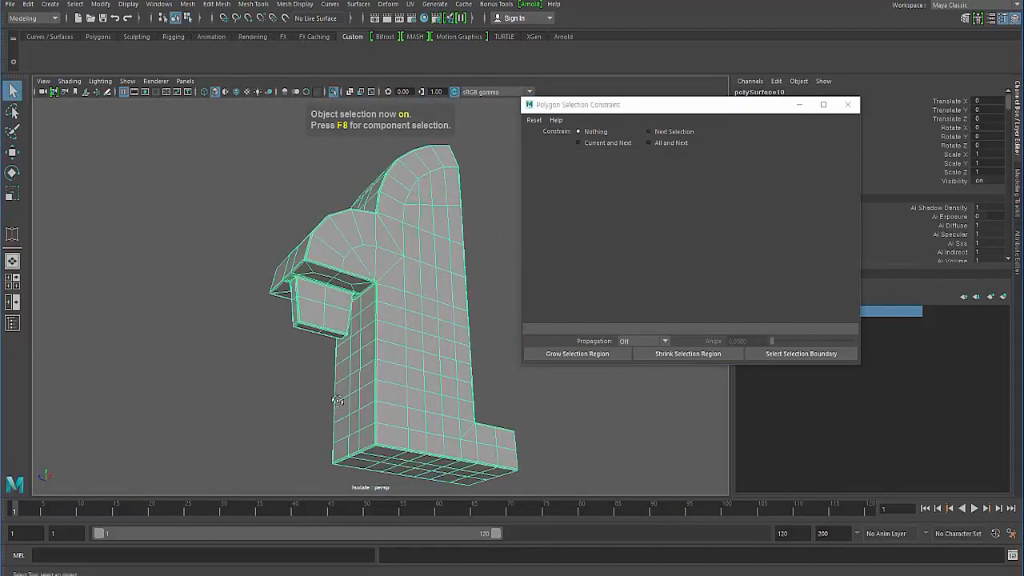
alt+drag(337, 400, 444, 339)
alt+drag(284, 378, 269, 401)
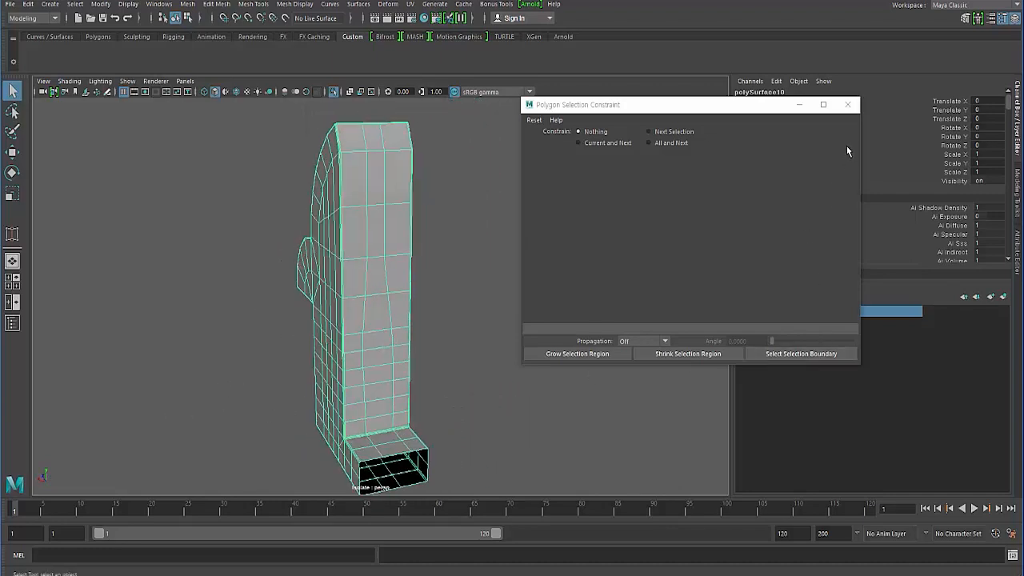
click(846, 106)
- Duplicate the cleaned-up half and mirror the copy by setting its Scale Z to -1
alt+drag(464, 297, 402, 304)
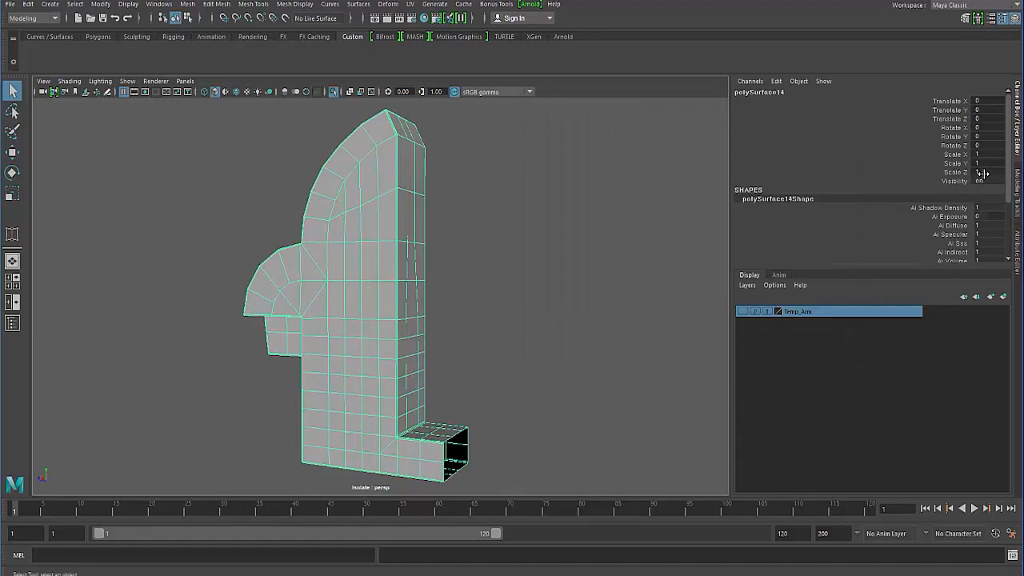
key(Return)
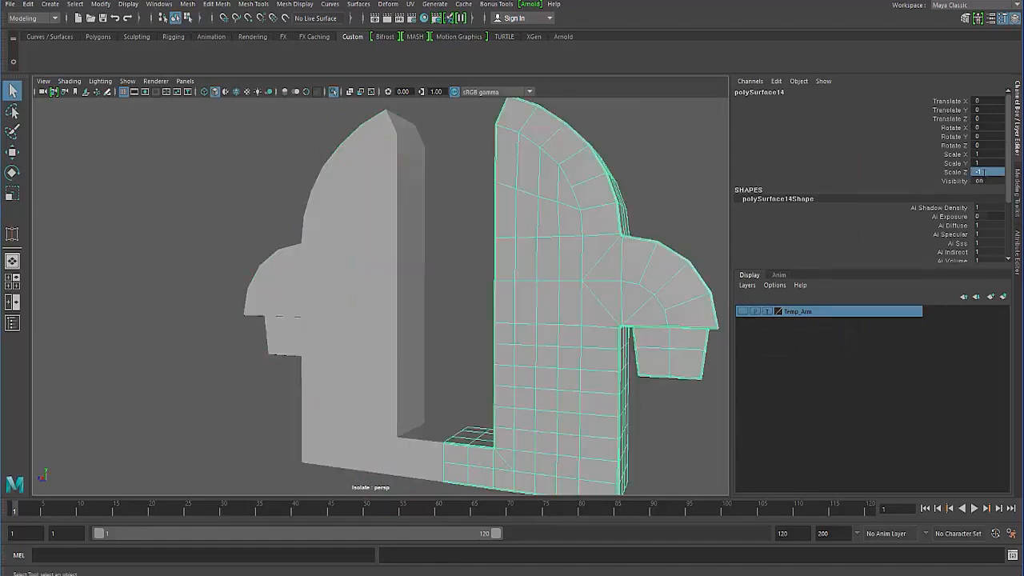
- Combine the two mirrored halves of the middle body into one mesh and merge its vertices along the center seam
drag(240, 240, 549, 361)
alt+drag(457, 354, 116, 63)
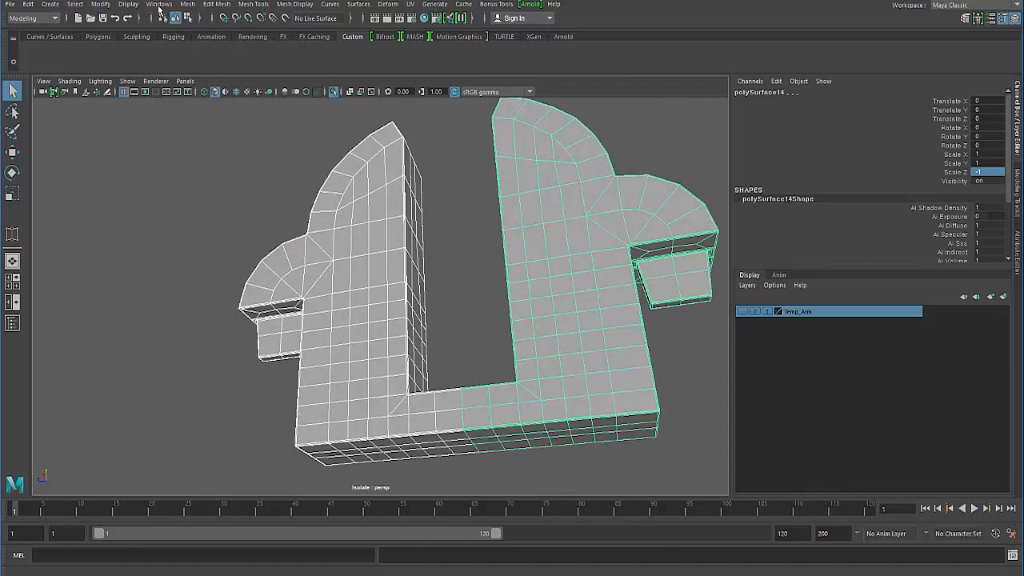
click(190, 5)
click(201, 38)
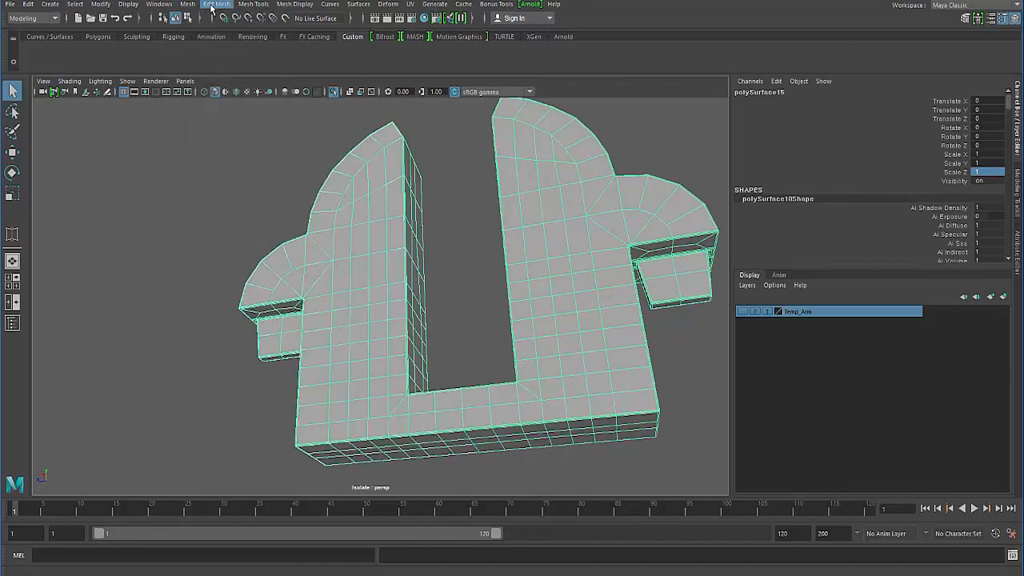
click(218, 5)
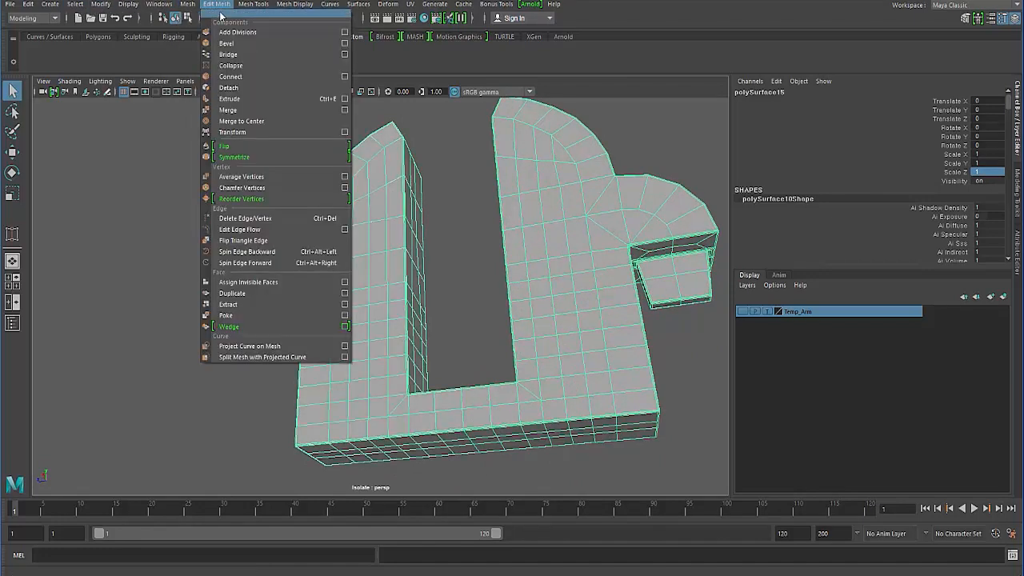
click(228, 109)
alt+drag(228, 110, 240, 235)
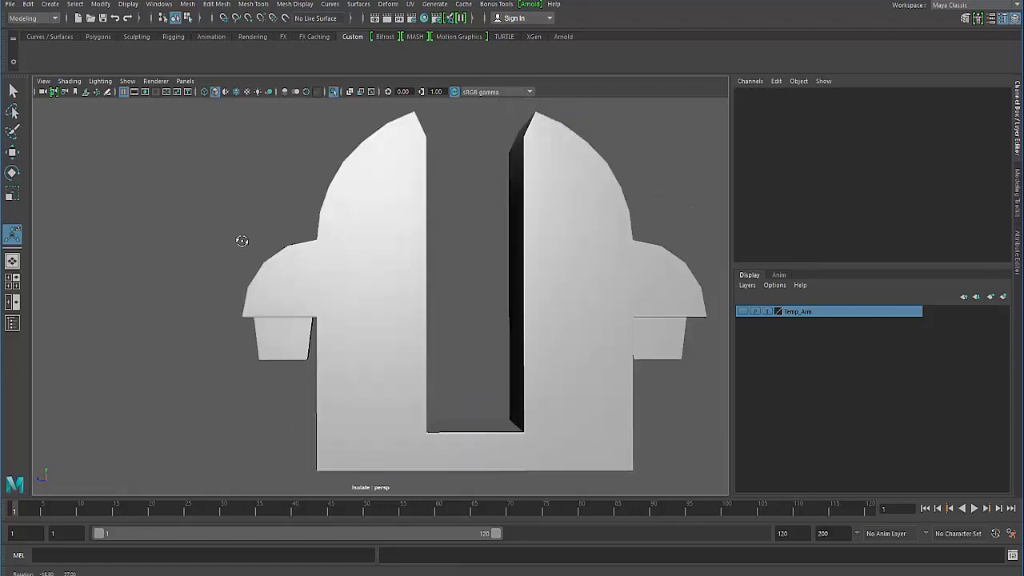
- Deselect the merged body and turn off isolation to show the rest of the robotic arm around it
click(235, 309)
alt+drag(236, 309, 174, 258)
click(311, 297)
click(174, 258)
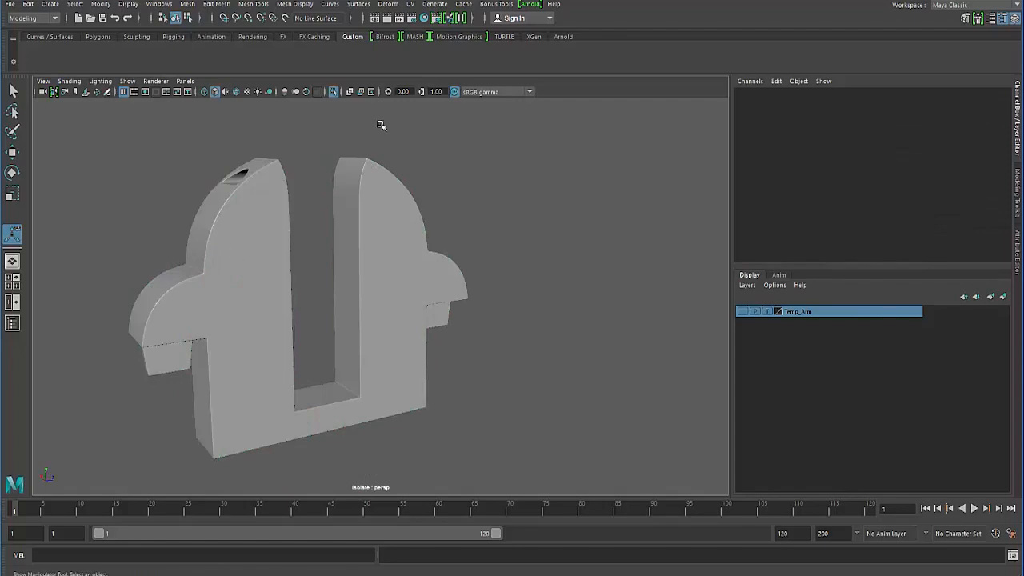
click(331, 94)
alt+drag(240, 246, 408, 212)
alt+right_drag(408, 212, 295, 194)
alt+drag(295, 194, 521, 245)
click(386, 258)
mouse_move(385, 258)
alt+mouse_down()
mouse_move(328, 268)
mouse_move(388, 260)
alt+mouse_up()
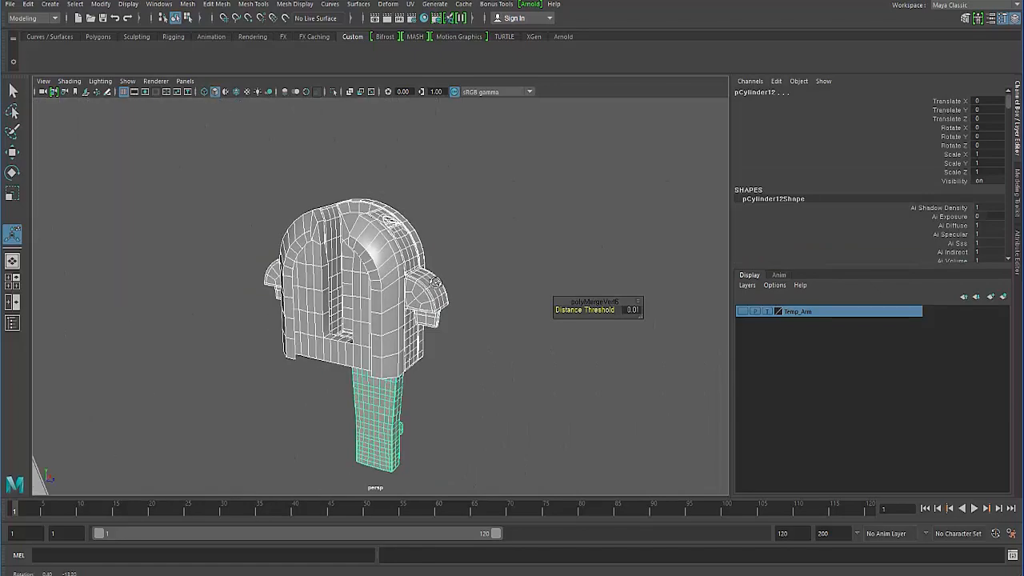
- Select the arched outer rim with bolt details beside the arm's round joint cap
alt+right_drag(388, 260, 444, 276)
mouse_move(444, 276)
alt+mouse_down()
mouse_move(340, 289)
mouse_move(391, 265)
mouse_move(406, 286)
mouse_move(201, 316)
mouse_move(226, 297)
alt+mouse_up()
click(342, 293)
click(289, 285)
alt+drag(288, 286, 369, 281)
click(403, 290)
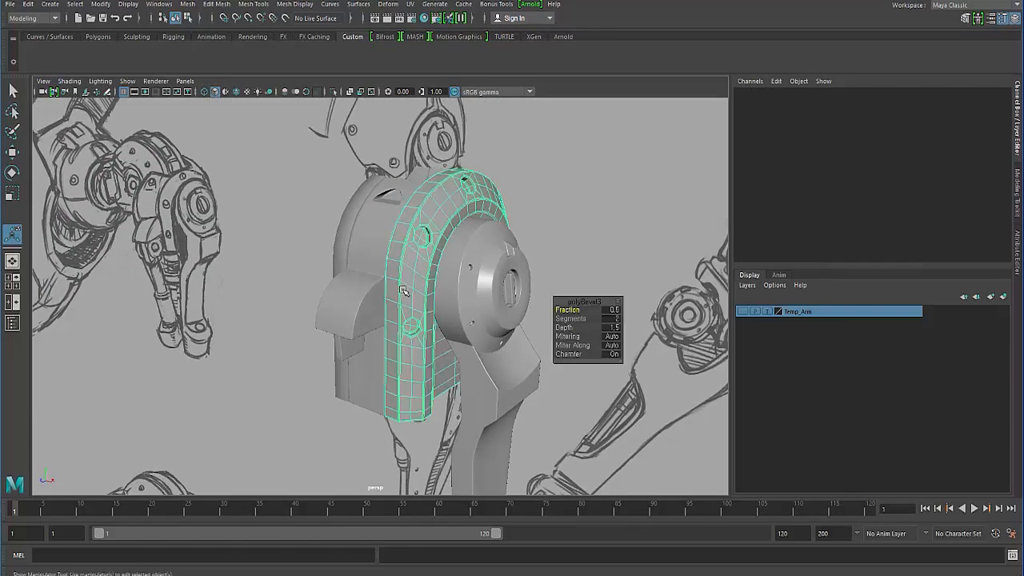